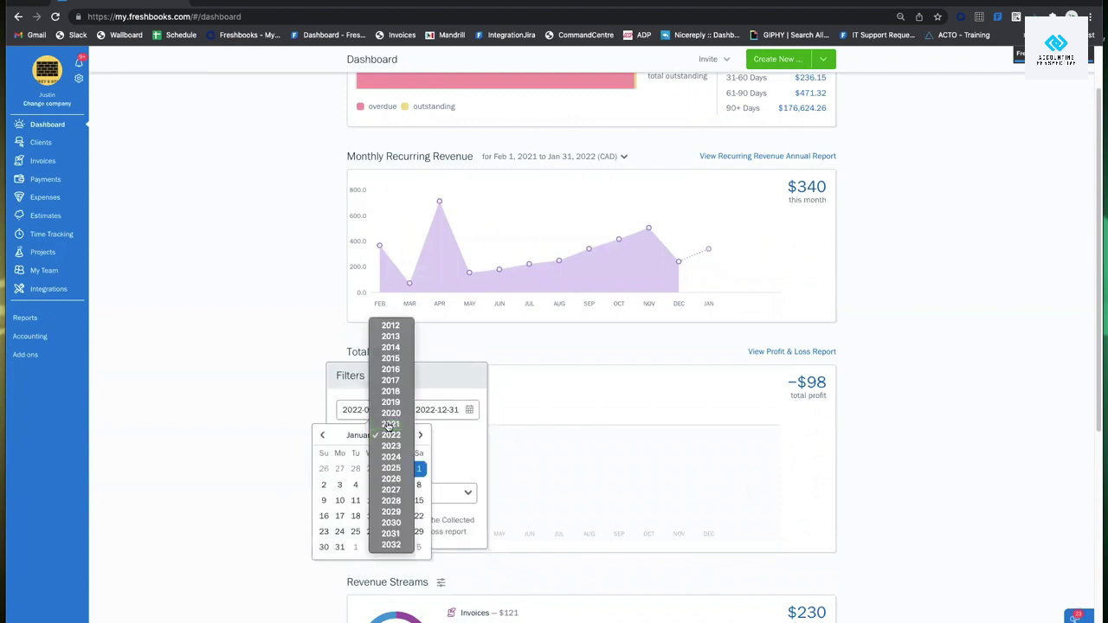
# Set the Total Profit filter dates to 2021-01-01 through 2021-12-31 and apply.
pyautogui.click(389, 423)
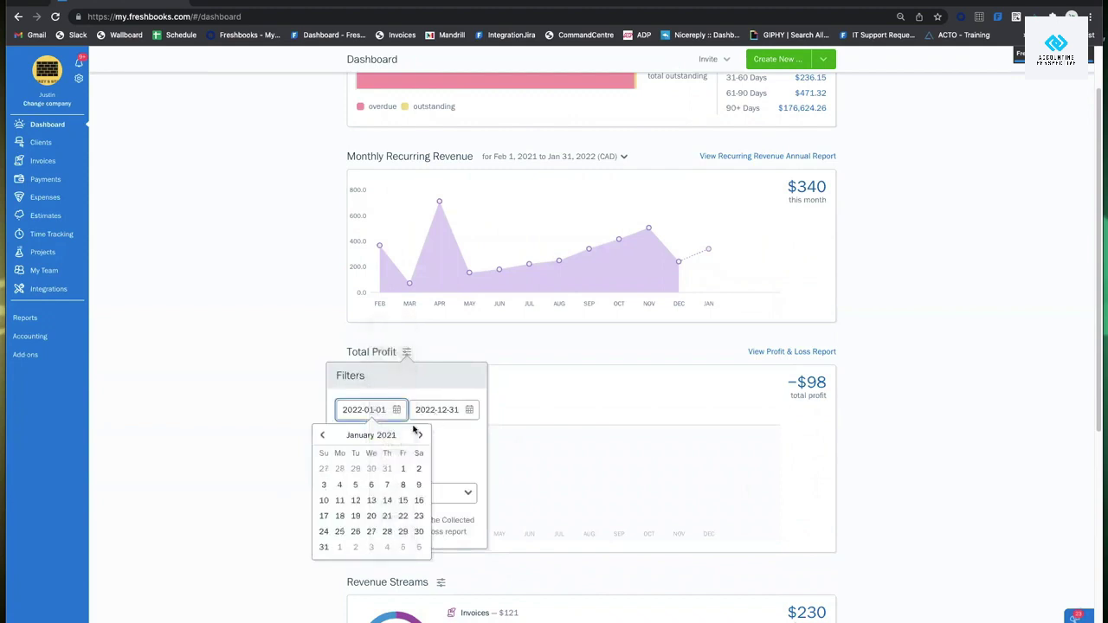
pyautogui.click(402, 469)
pyautogui.click(466, 435)
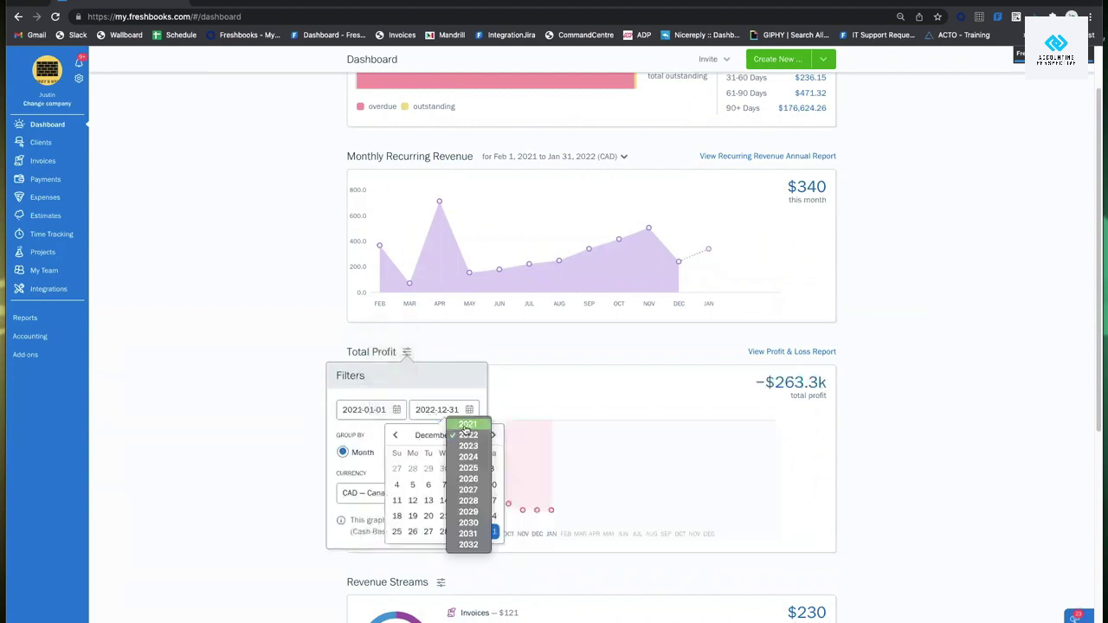
pyautogui.click(467, 424)
pyautogui.click(478, 533)
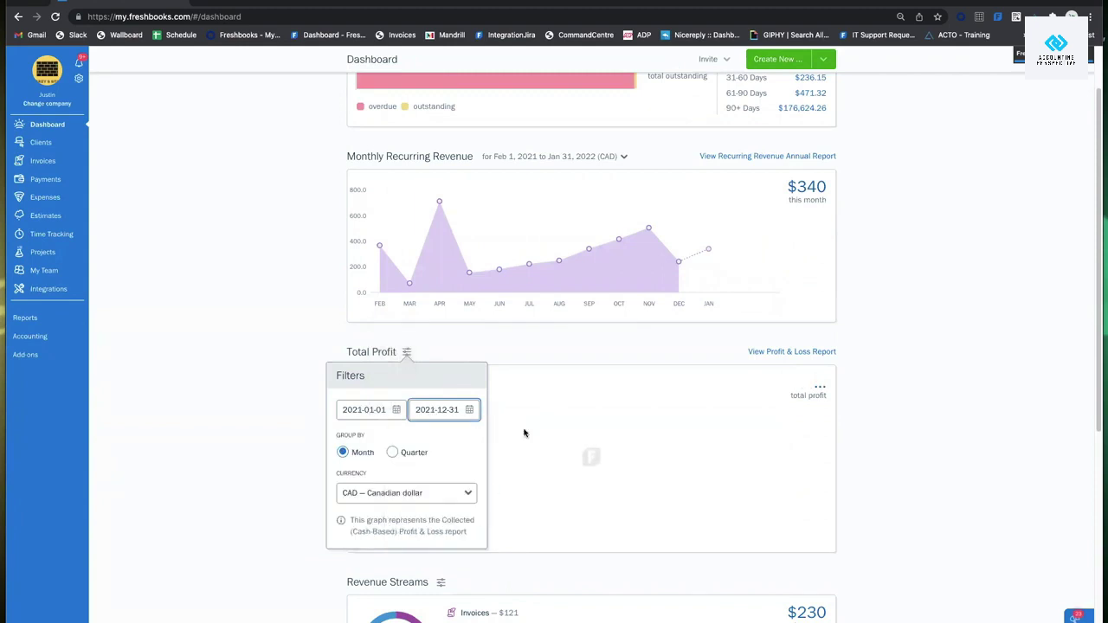
pyautogui.click(569, 359)
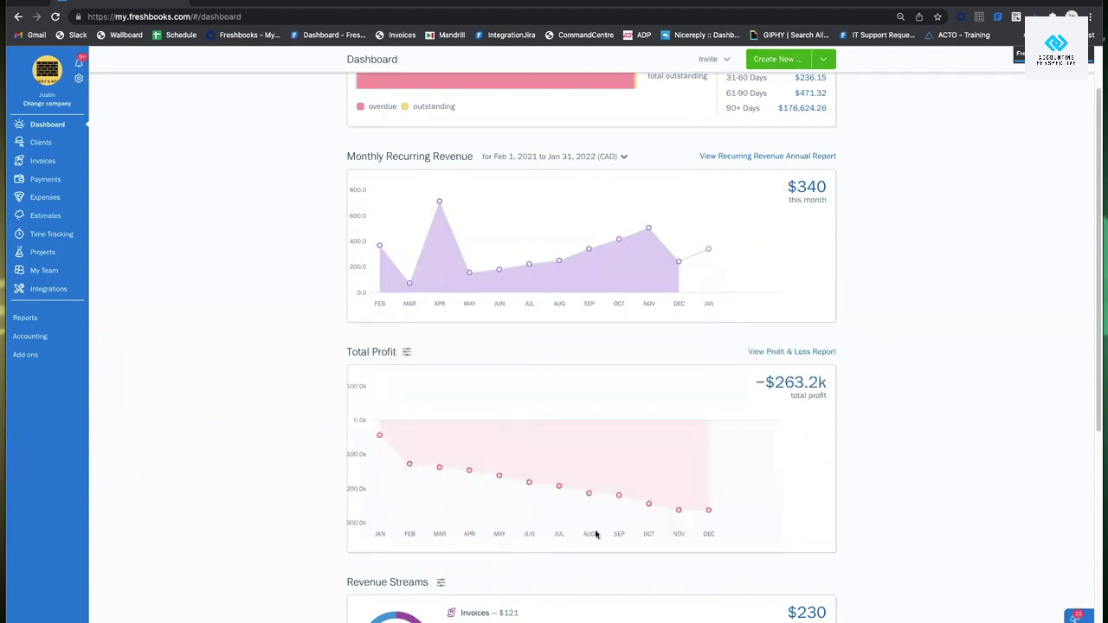
pyautogui.scroll(2, 537, 447)
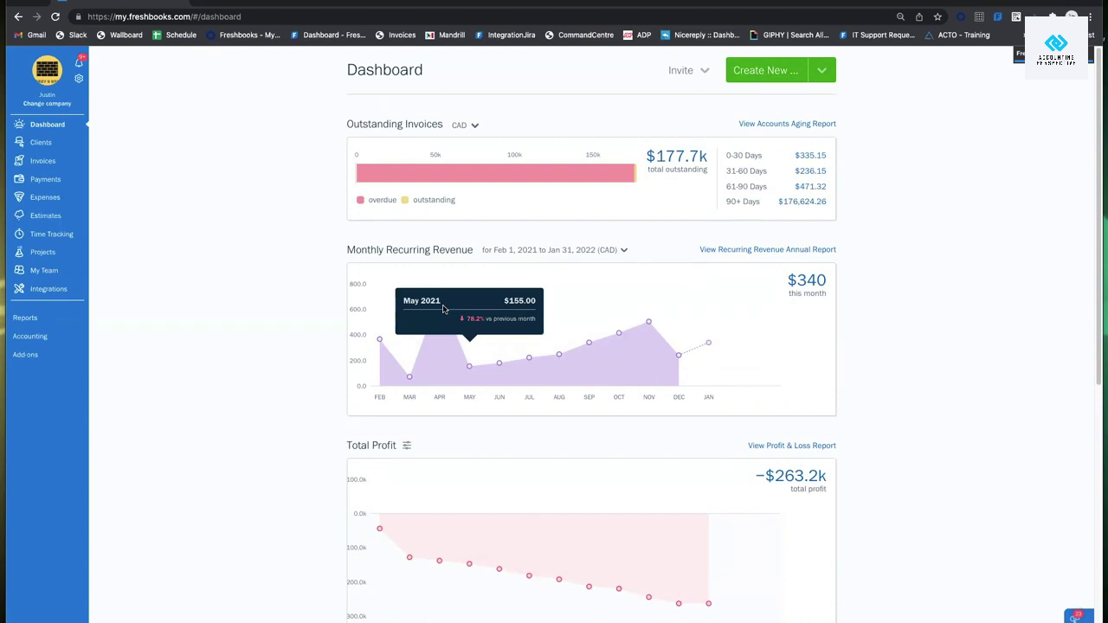
pyautogui.moveTo(519, 177)
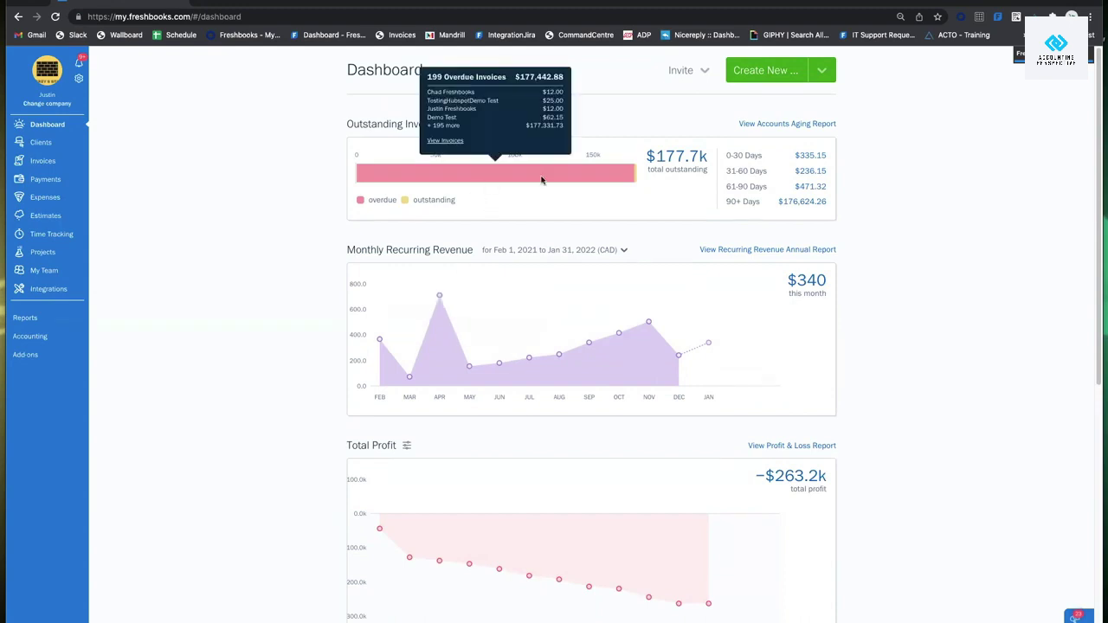
pyautogui.click(822, 71)
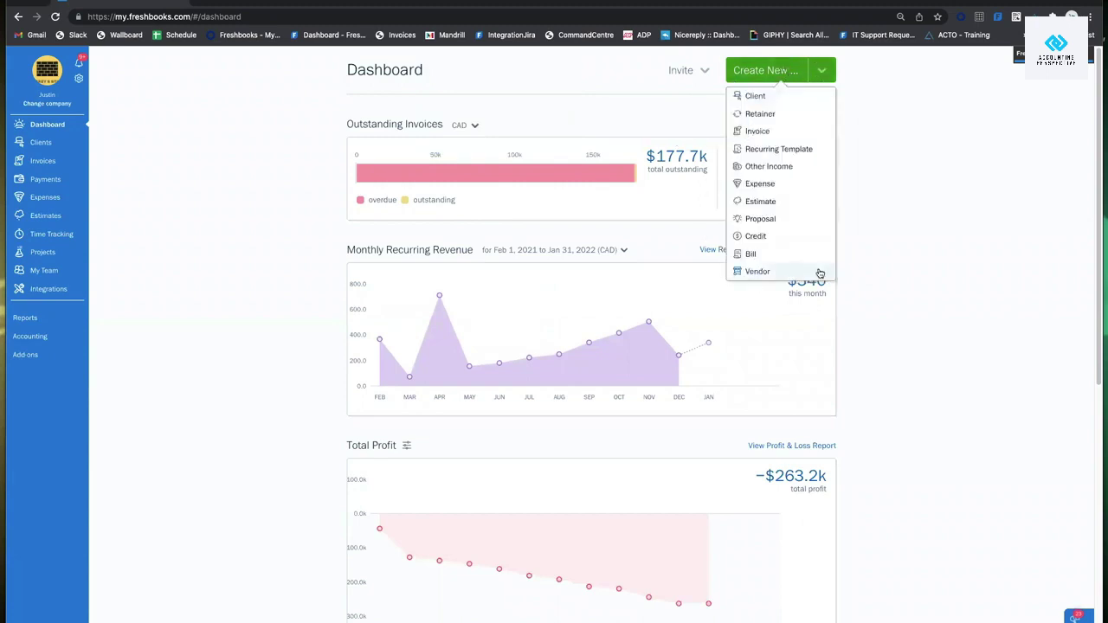
pyautogui.click(775, 97)
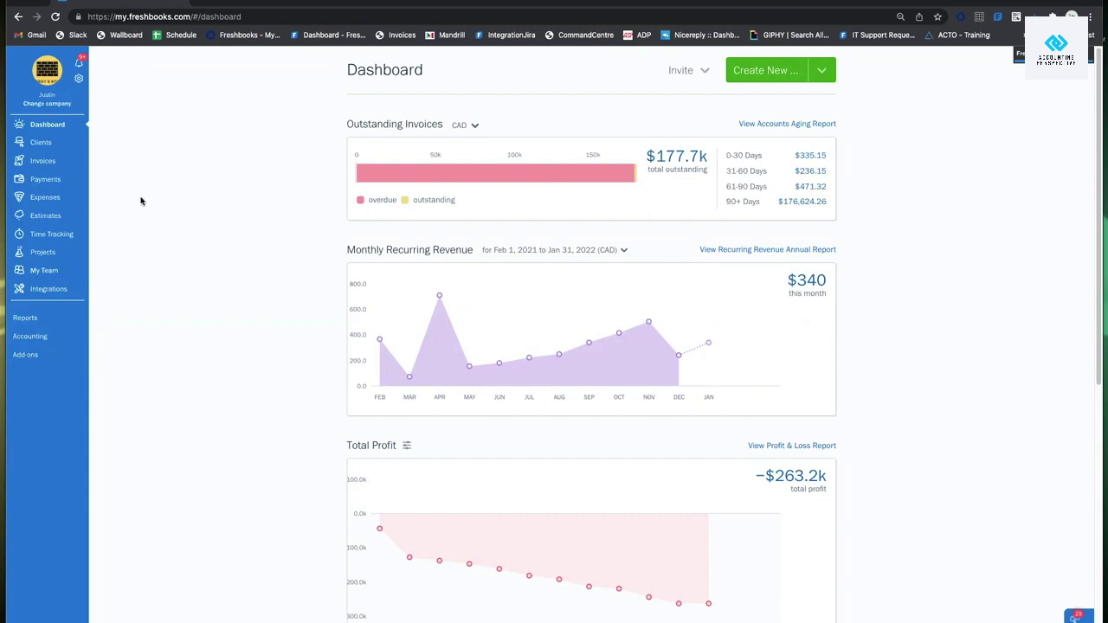
# Go to the Clients page, browse the All Clients list, and start a New Client.
pyautogui.scroll(-1, 152, 177)
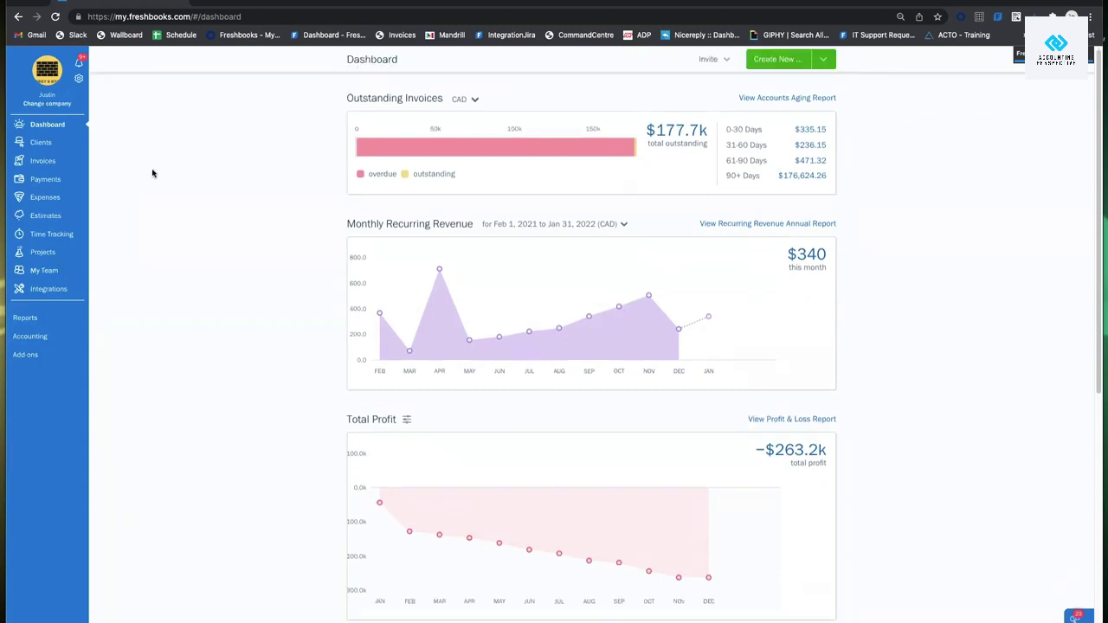
pyautogui.click(61, 142)
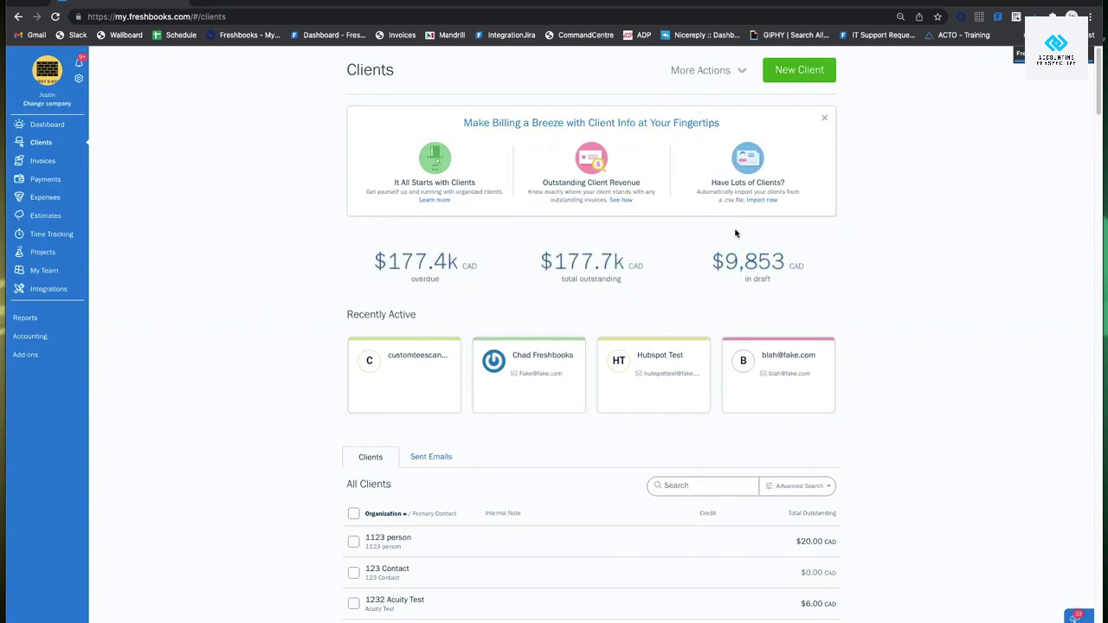
pyautogui.scroll(-3, 831, 213)
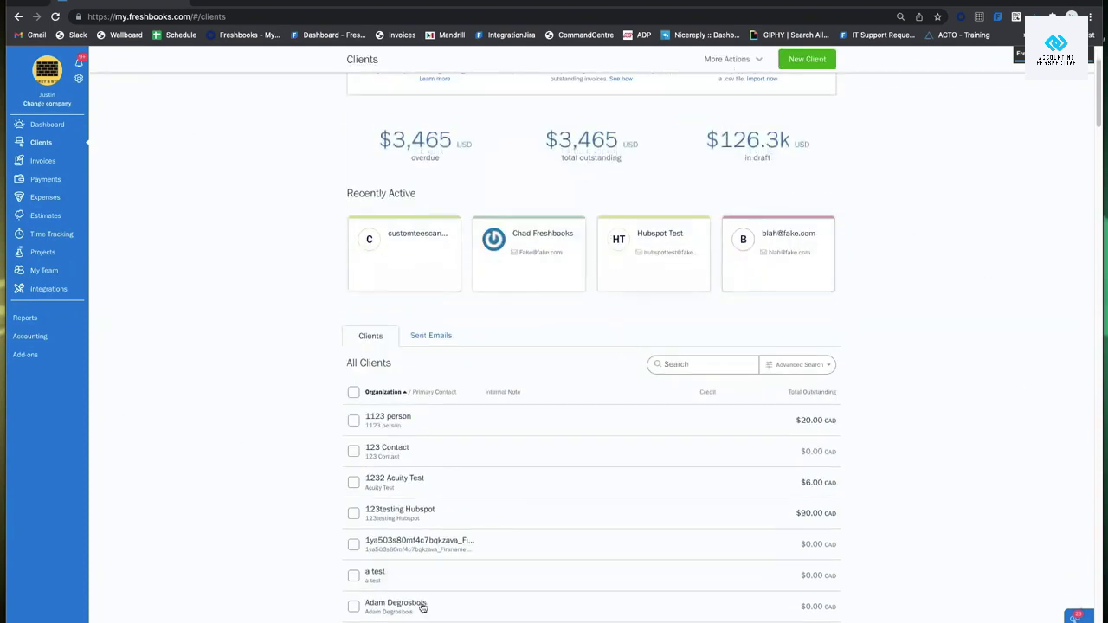
pyautogui.scroll(2, 779, 389)
pyautogui.scroll(1, 777, 382)
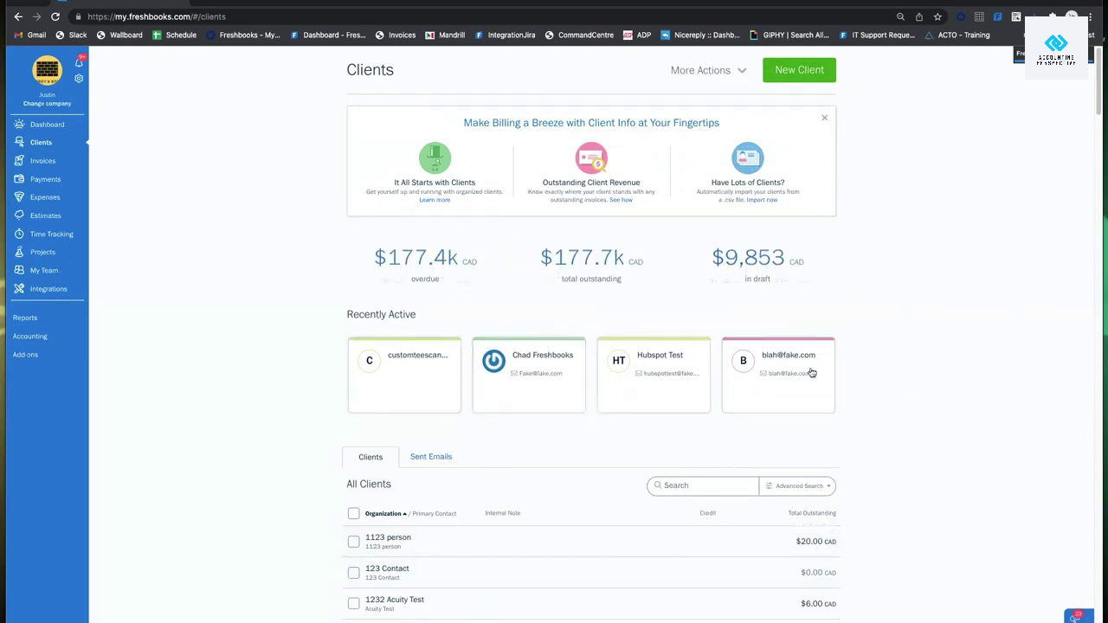
pyautogui.click(799, 70)
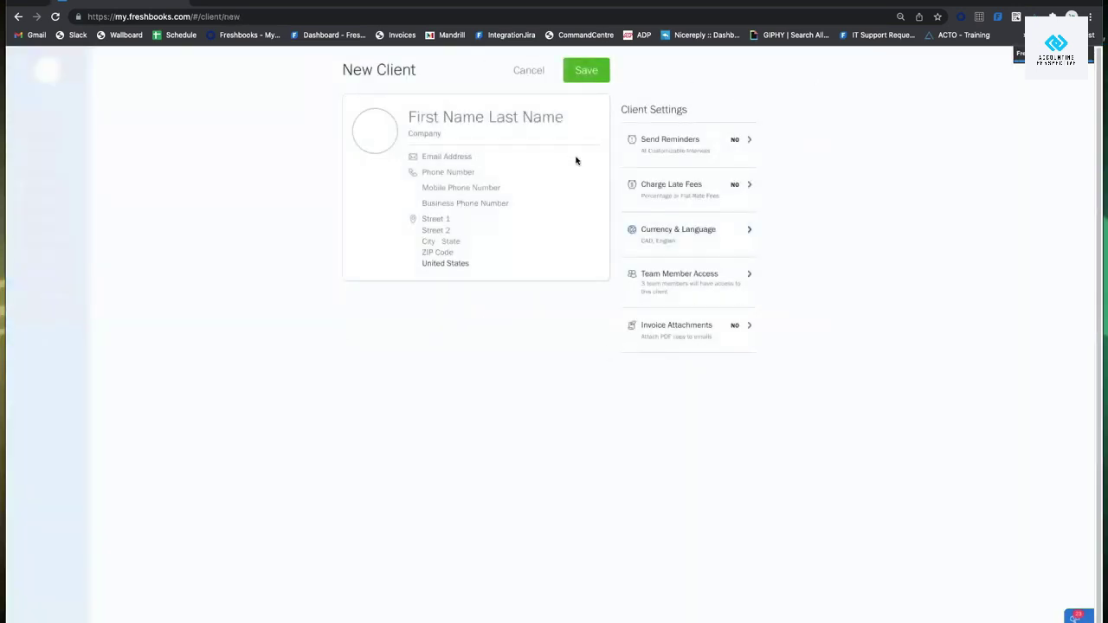
# Type the client's first name, last name and e-mail address into the New Client form.
pyautogui.click(470, 116)
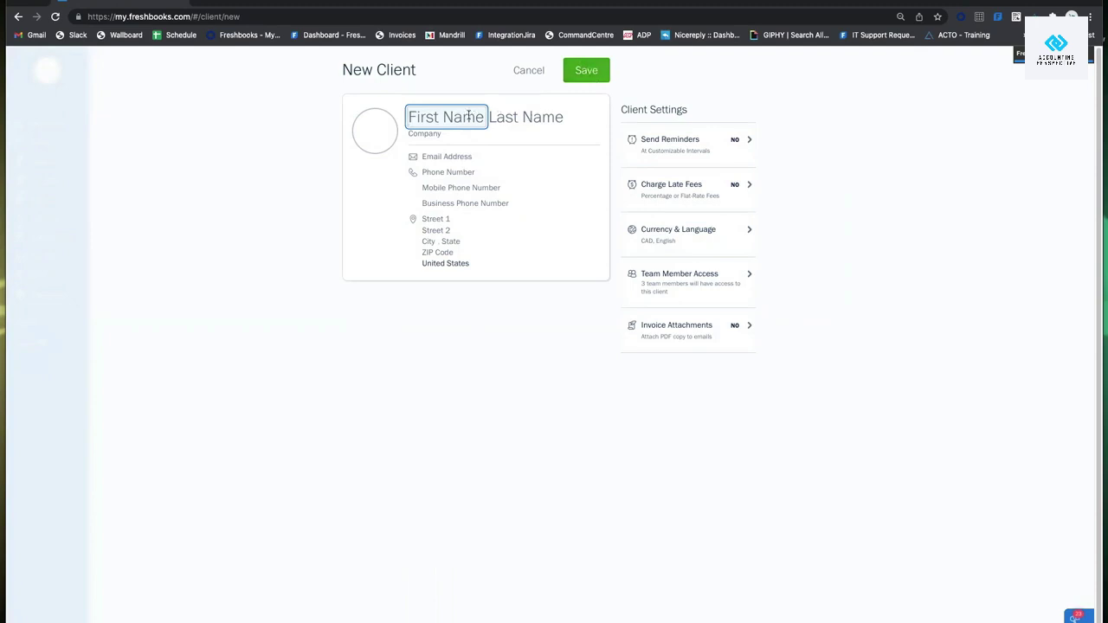
pyautogui.click(524, 116)
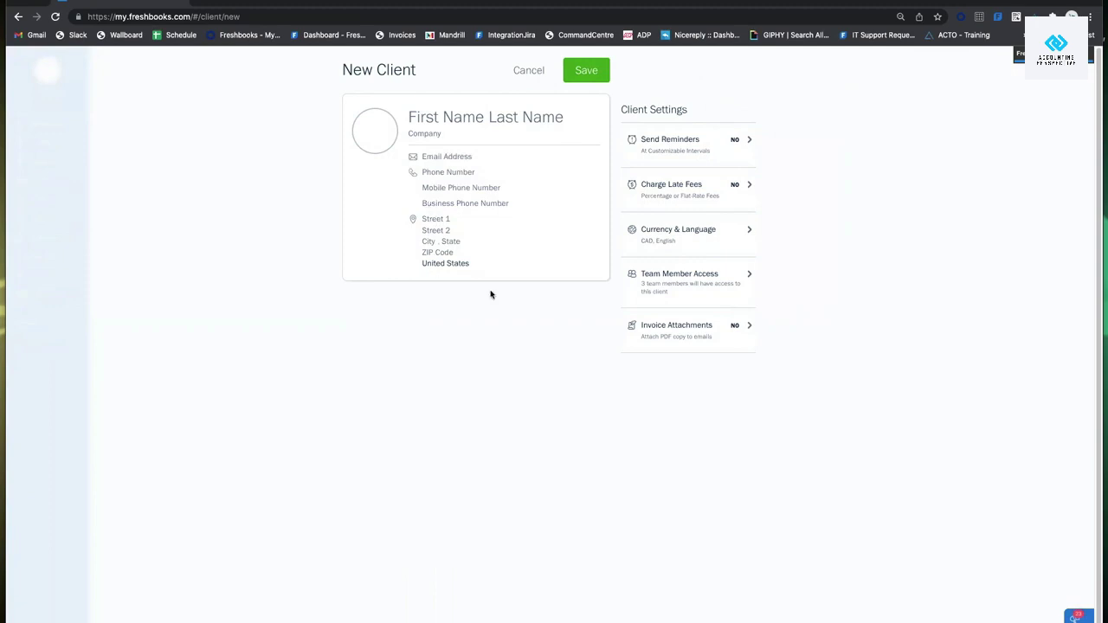
pyautogui.click(459, 115)
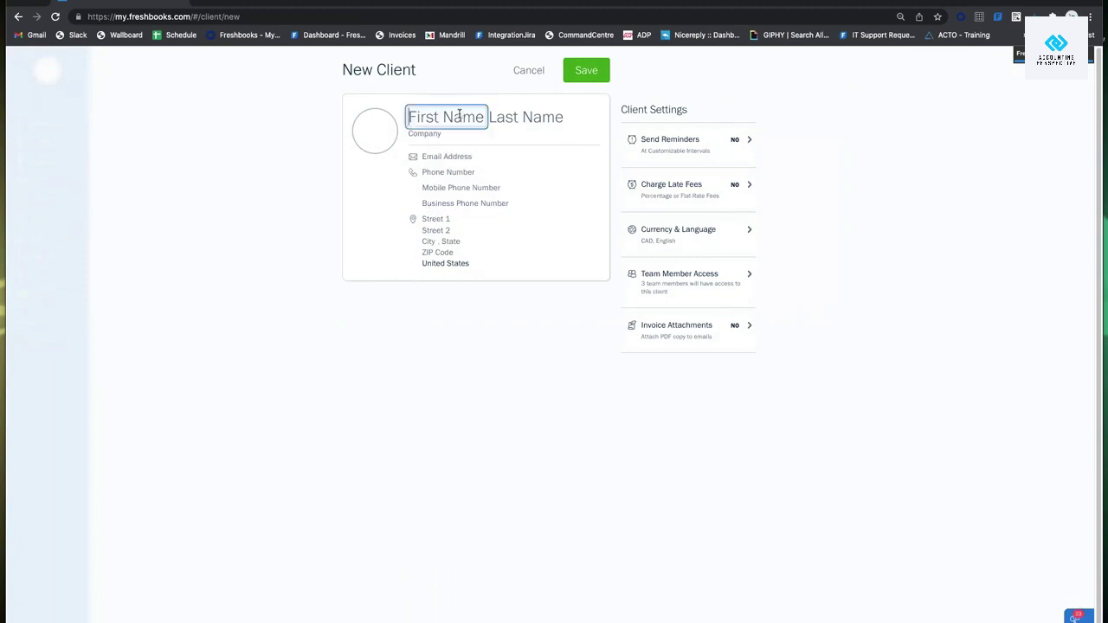
pyautogui.write('Konrad')
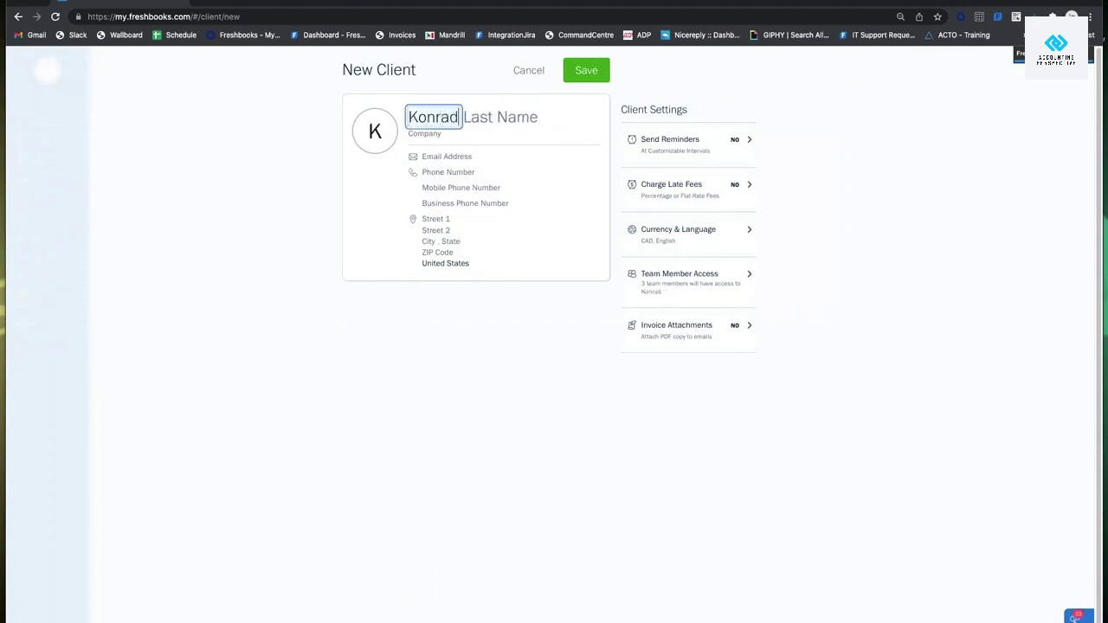
pyautogui.press('Tab')
pyautogui.write('Fres')
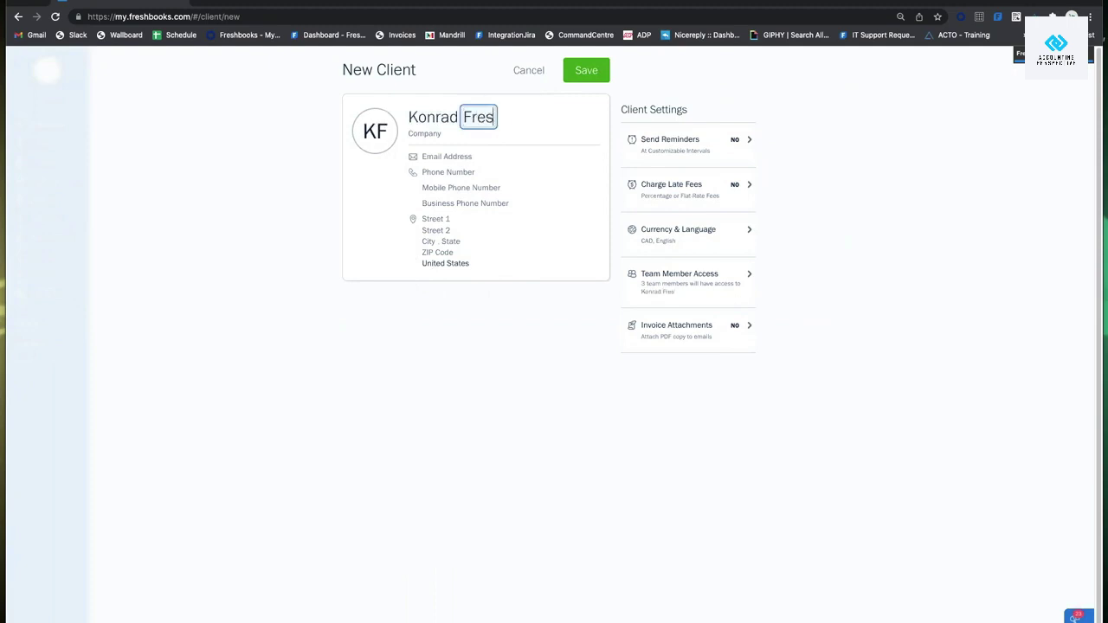
pyautogui.write('hbooks3')
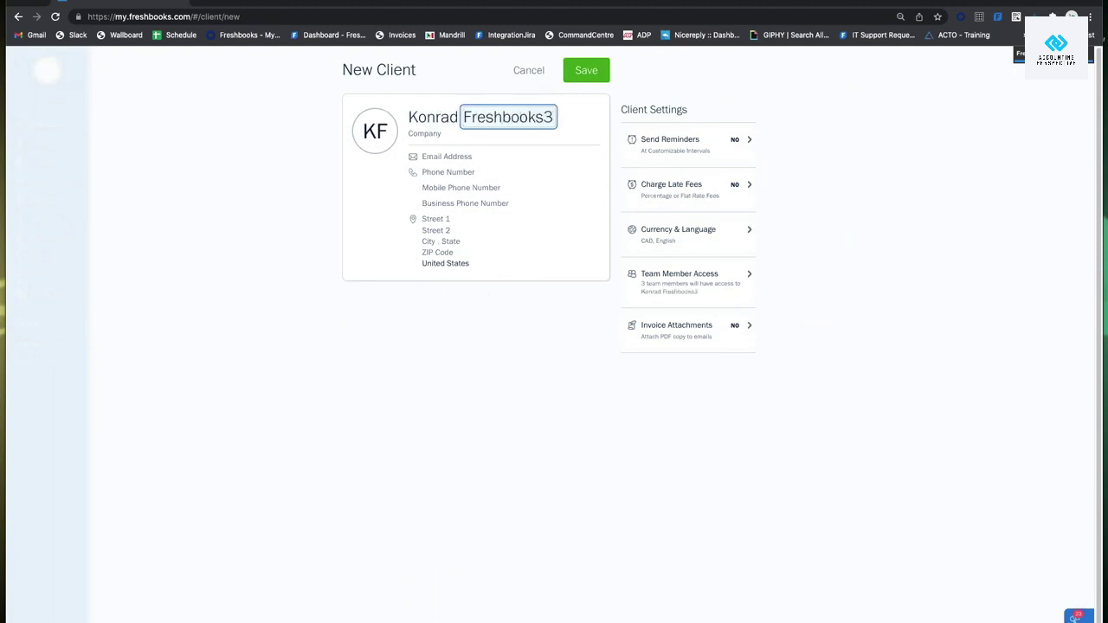
pyautogui.press('BackSpace')
pyautogui.write('3')
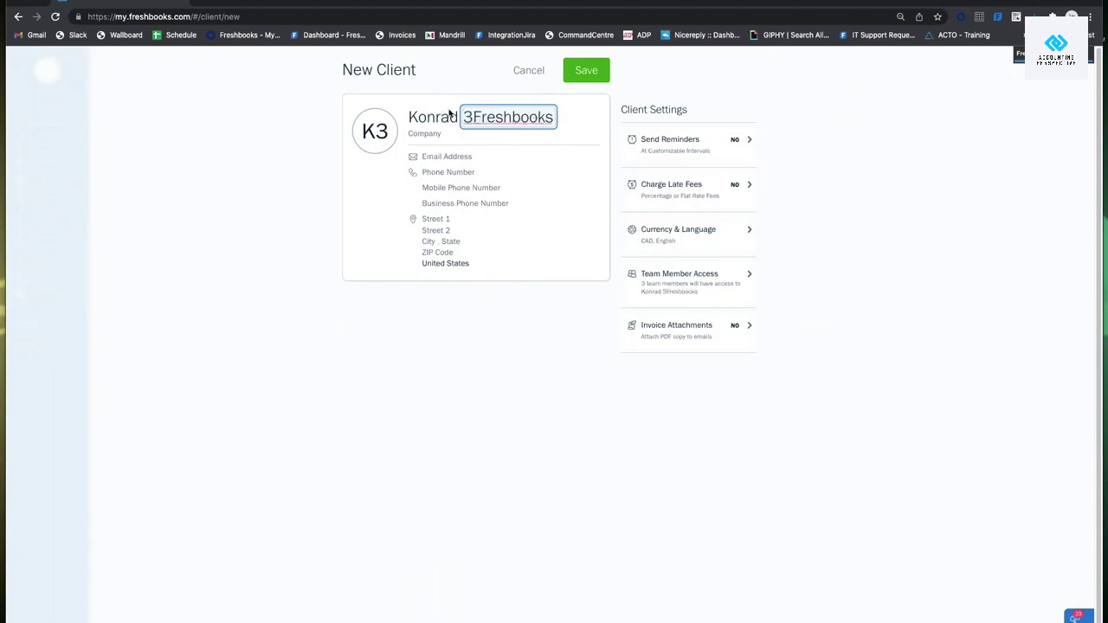
pyautogui.press('Tab')
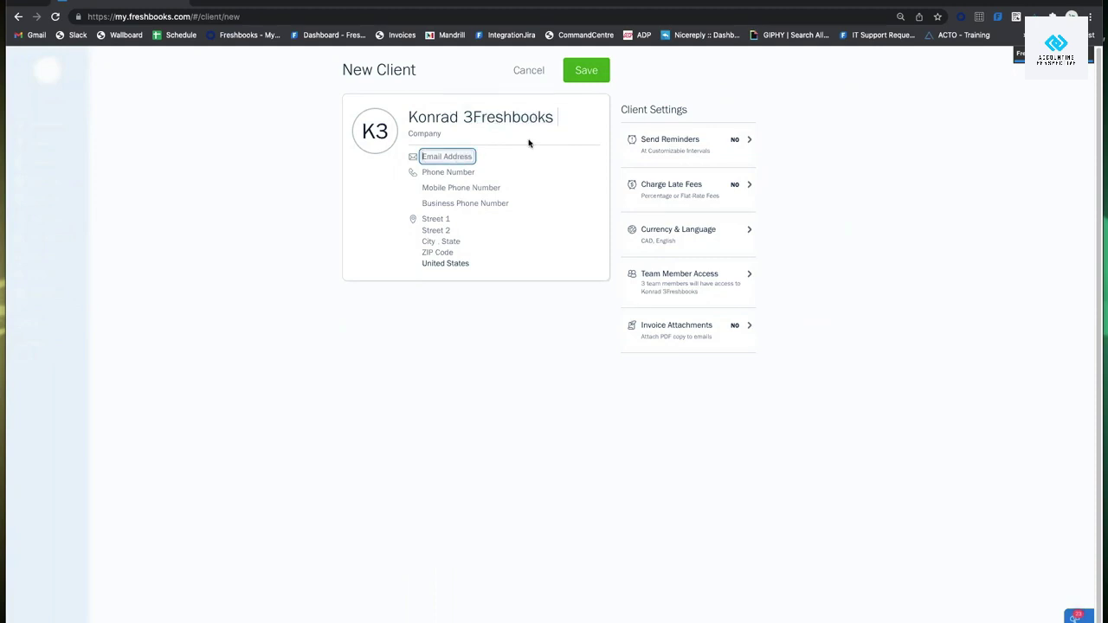
pyautogui.write('Fake')
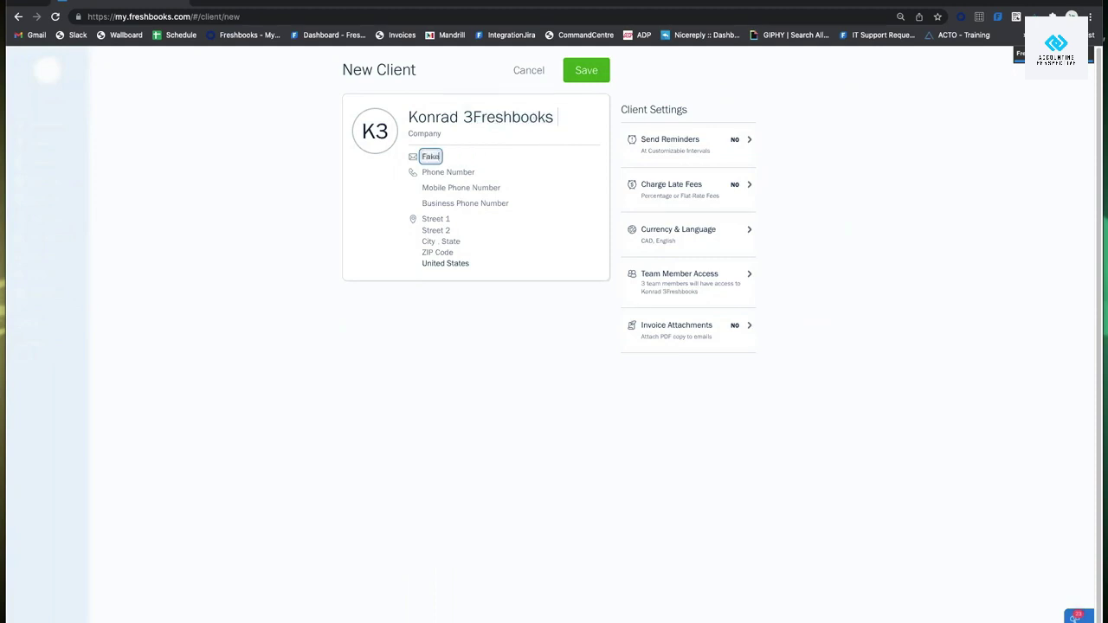
pyautogui.write('@email.com')
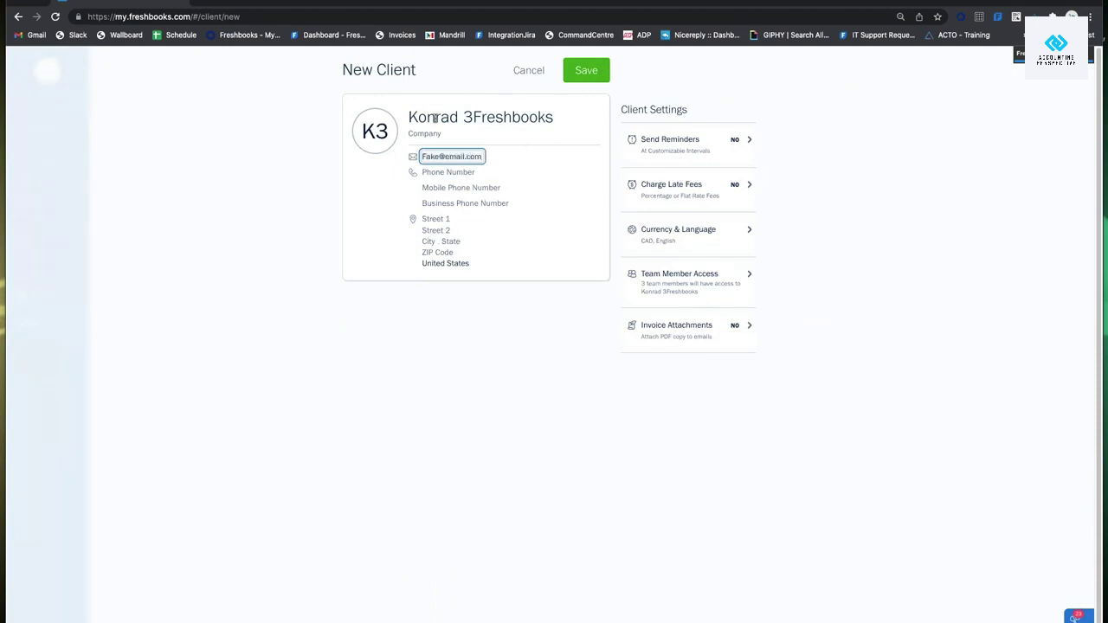
pyautogui.click(340, 202)
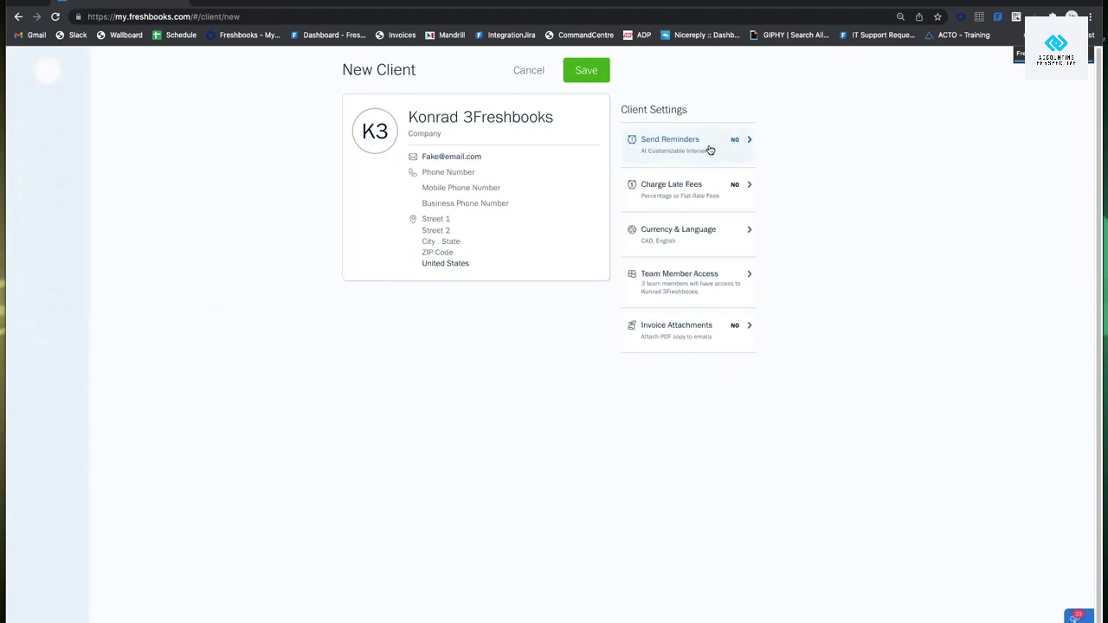
# Turn on automatic payment reminders and add a second and third reminder.
pyautogui.click(709, 150)
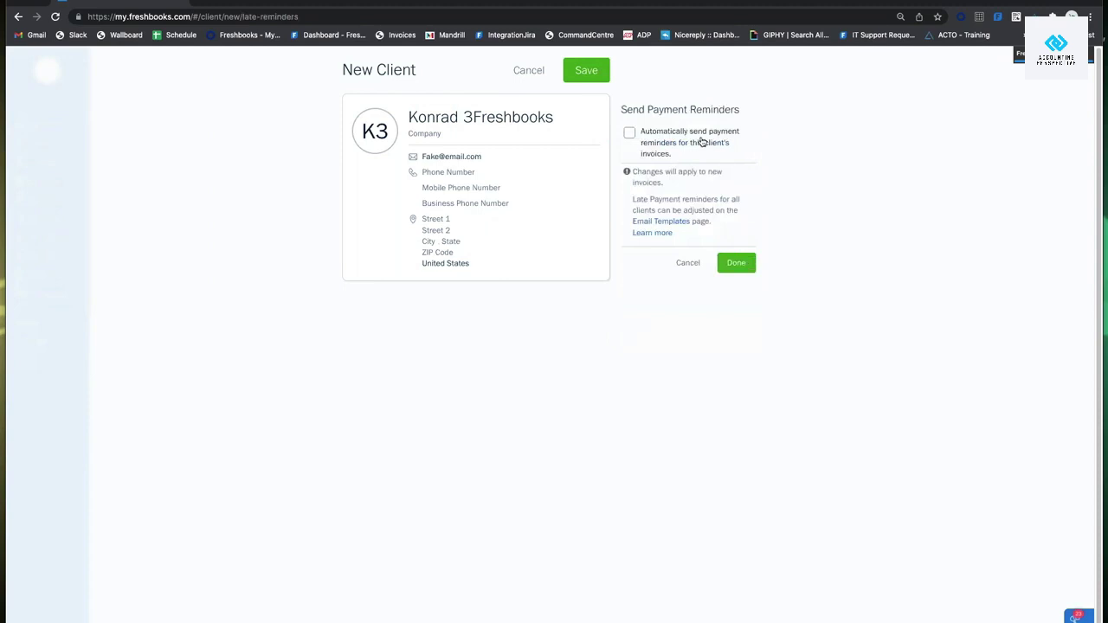
pyautogui.click(701, 142)
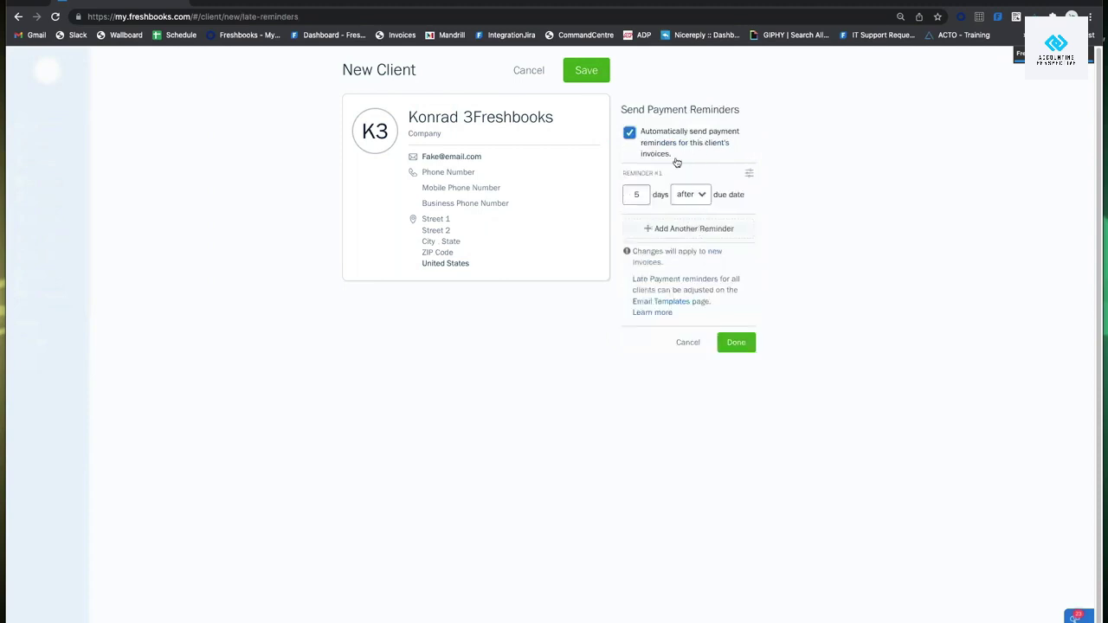
pyautogui.click(697, 229)
pyautogui.click(700, 280)
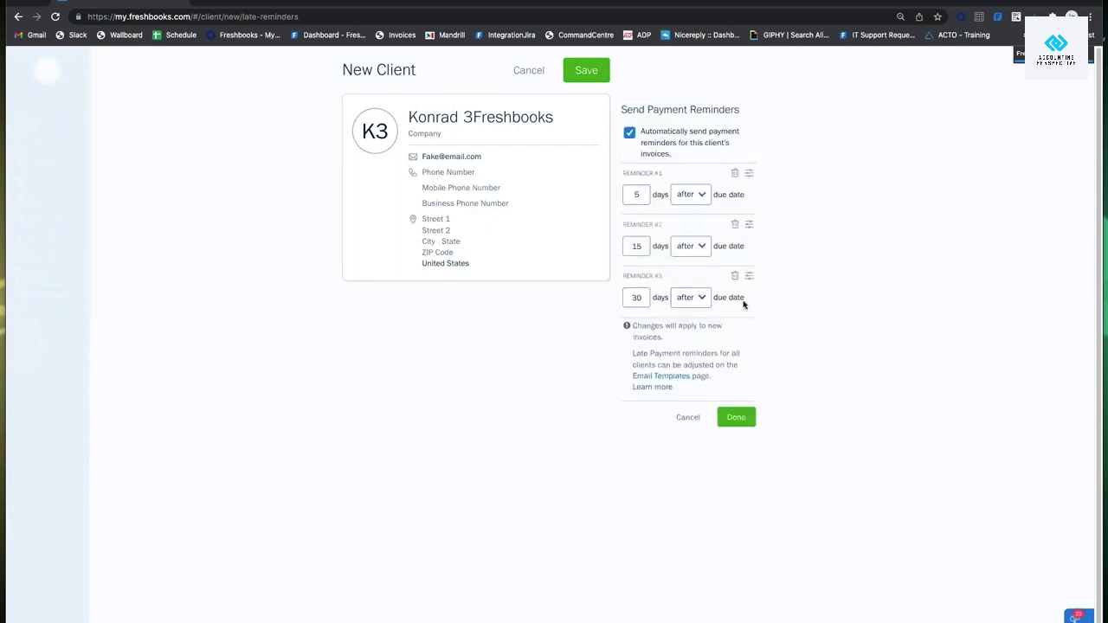
# Send Reminder #1 before the due date and delete the 30-days-after third reminder.
pyautogui.click(699, 194)
pyautogui.click(708, 216)
pyautogui.click(696, 198)
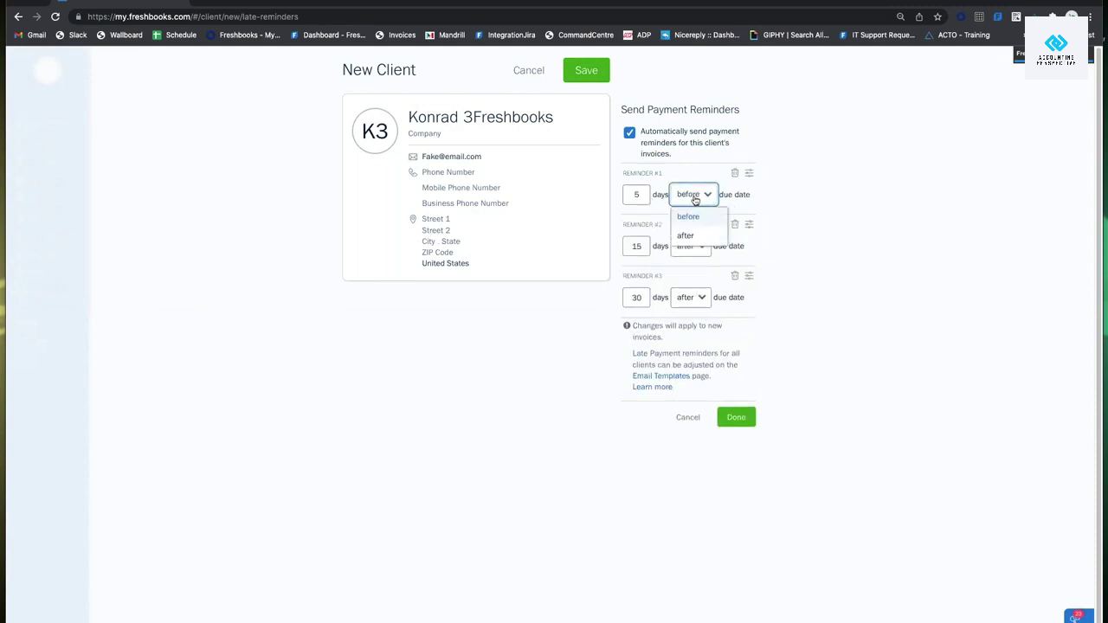
pyautogui.click(701, 159)
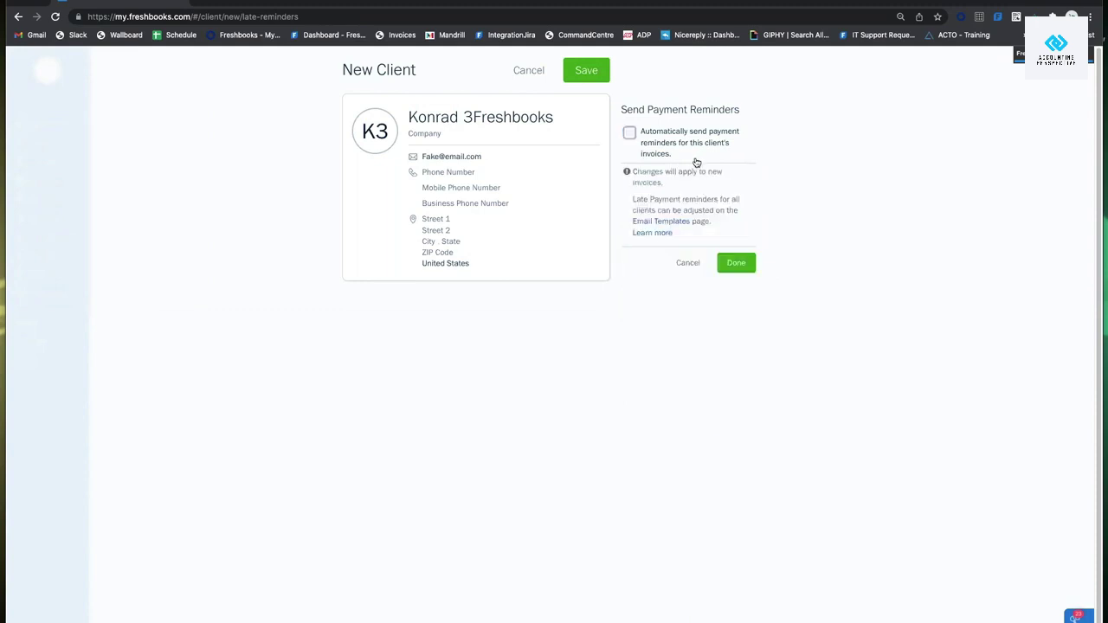
pyautogui.click(697, 161)
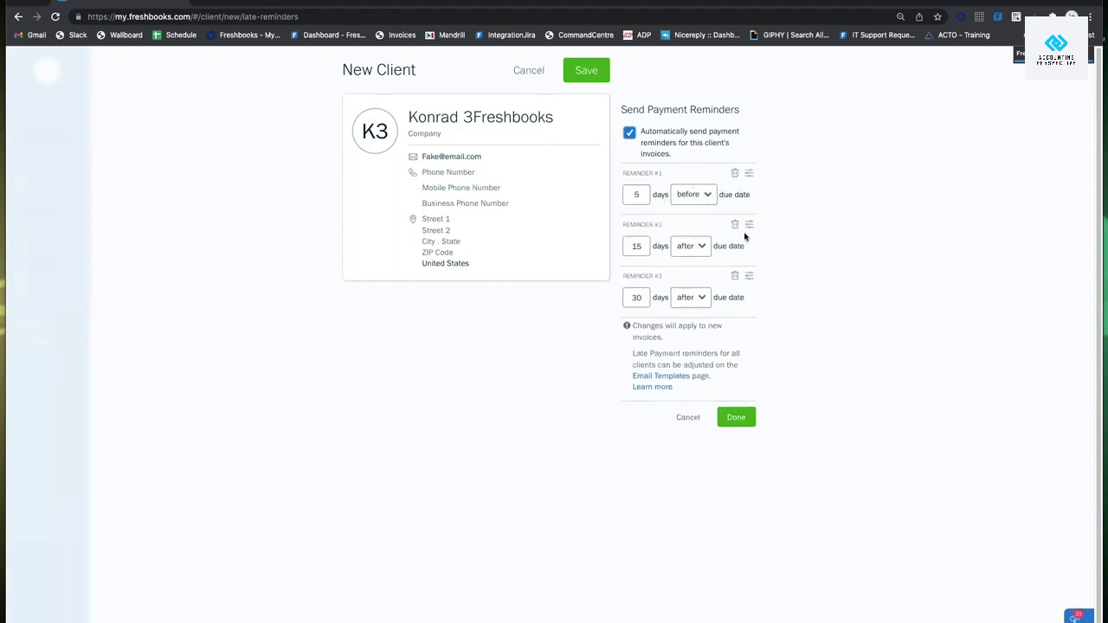
pyautogui.click(734, 277)
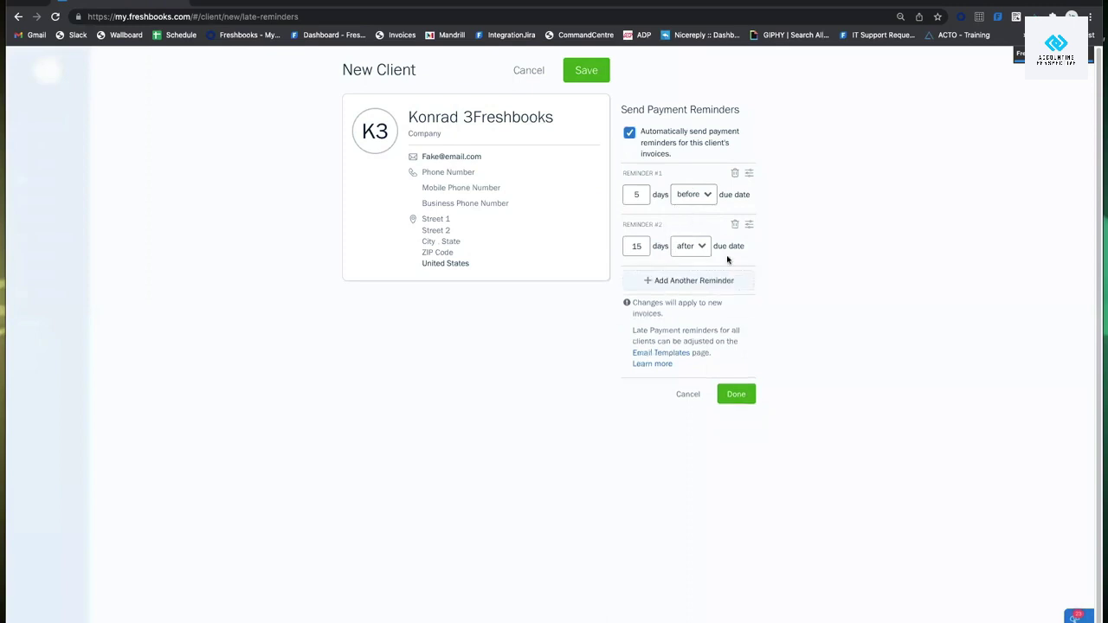
pyautogui.click(740, 394)
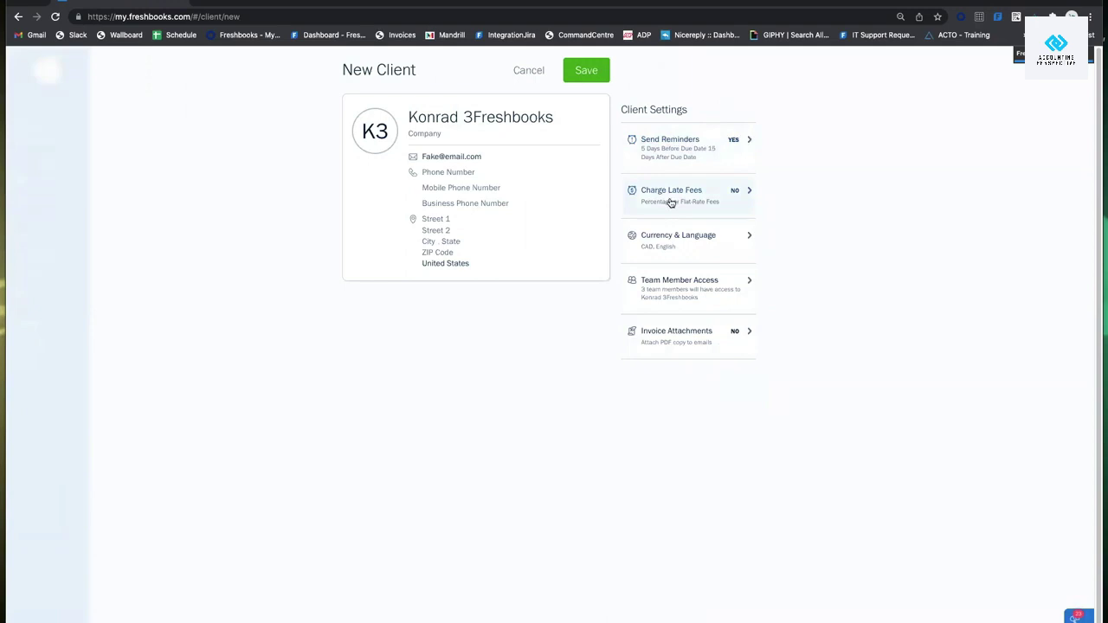
# Turn on automatic late fees as a flat $5.00 fee and save.
pyautogui.click(717, 197)
pyautogui.click(675, 136)
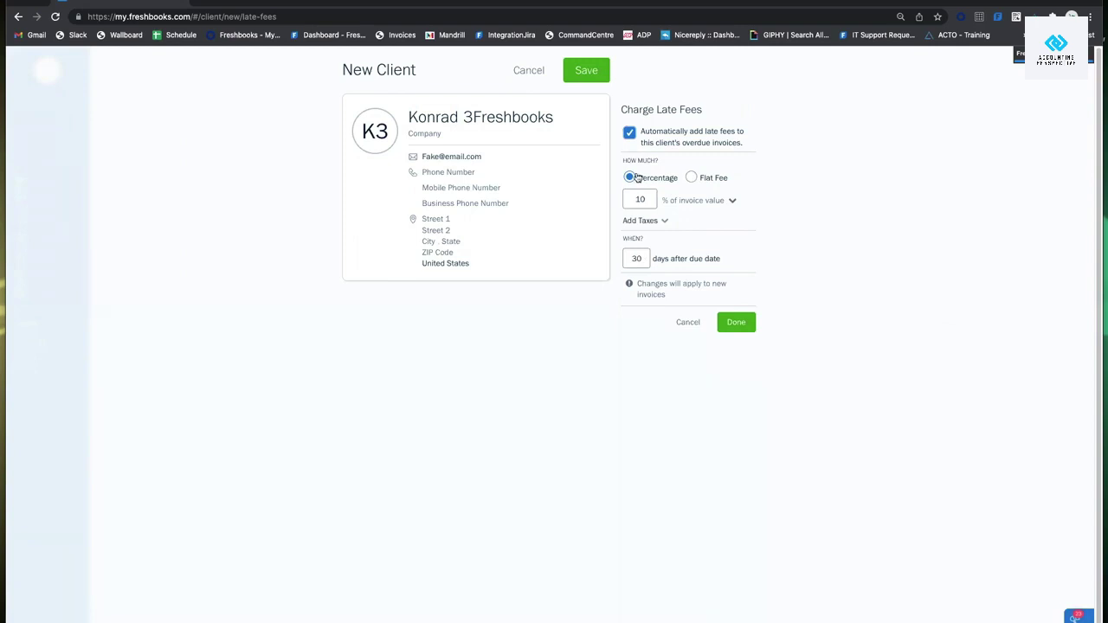
pyautogui.click(692, 177)
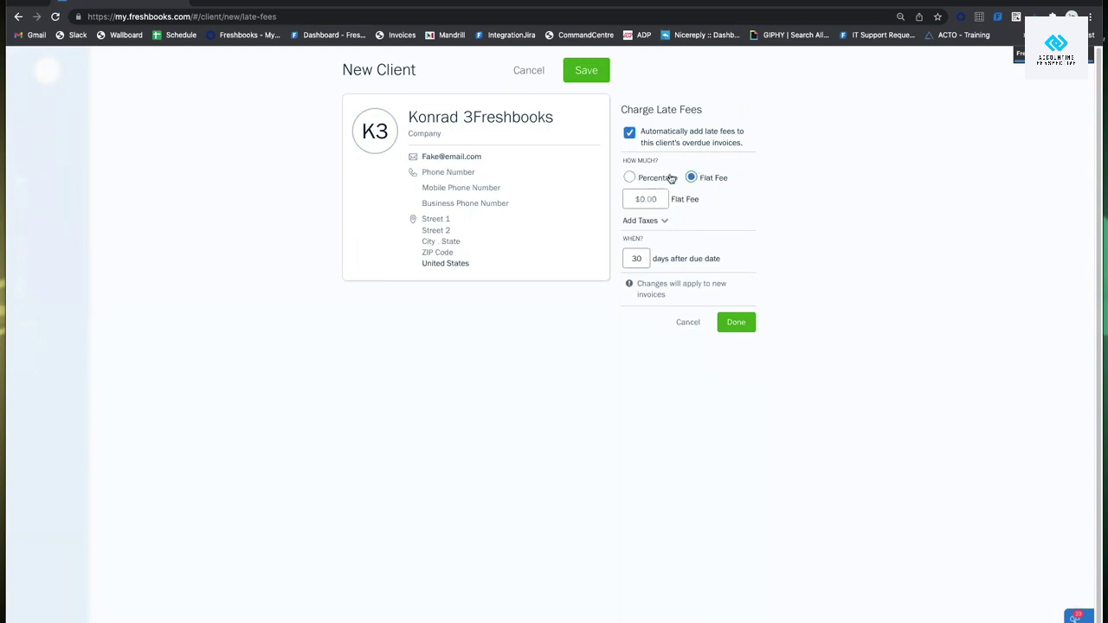
pyautogui.click(663, 178)
pyautogui.click(692, 178)
pyautogui.write('5.00')
pyautogui.click(749, 219)
pyautogui.click(736, 322)
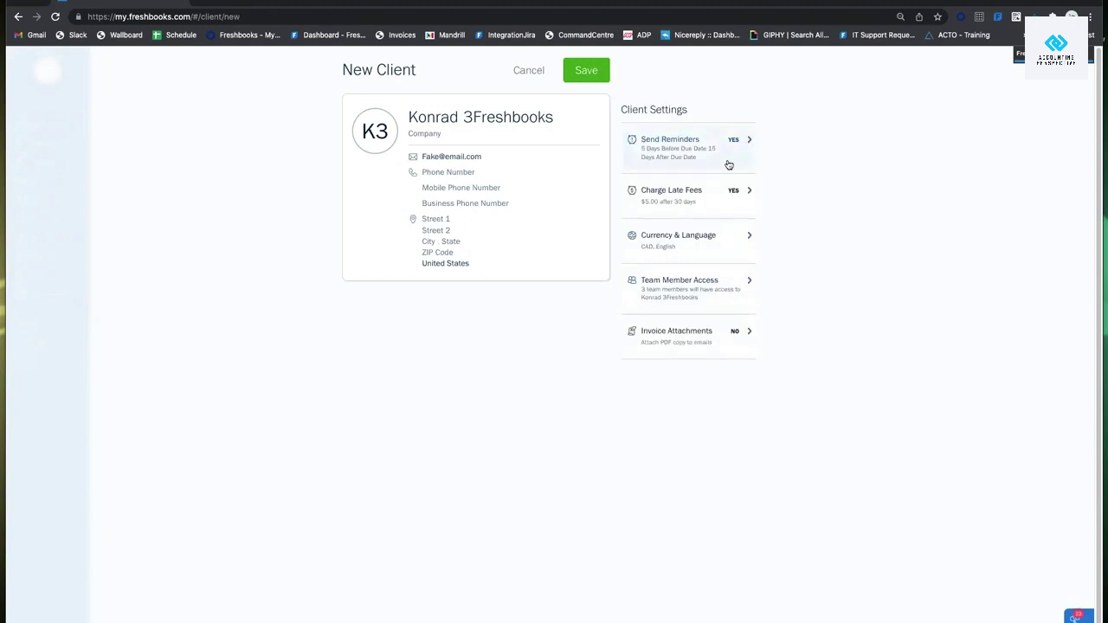
# Review the payment reminder and late fee settings again without changes.
pyautogui.click(727, 154)
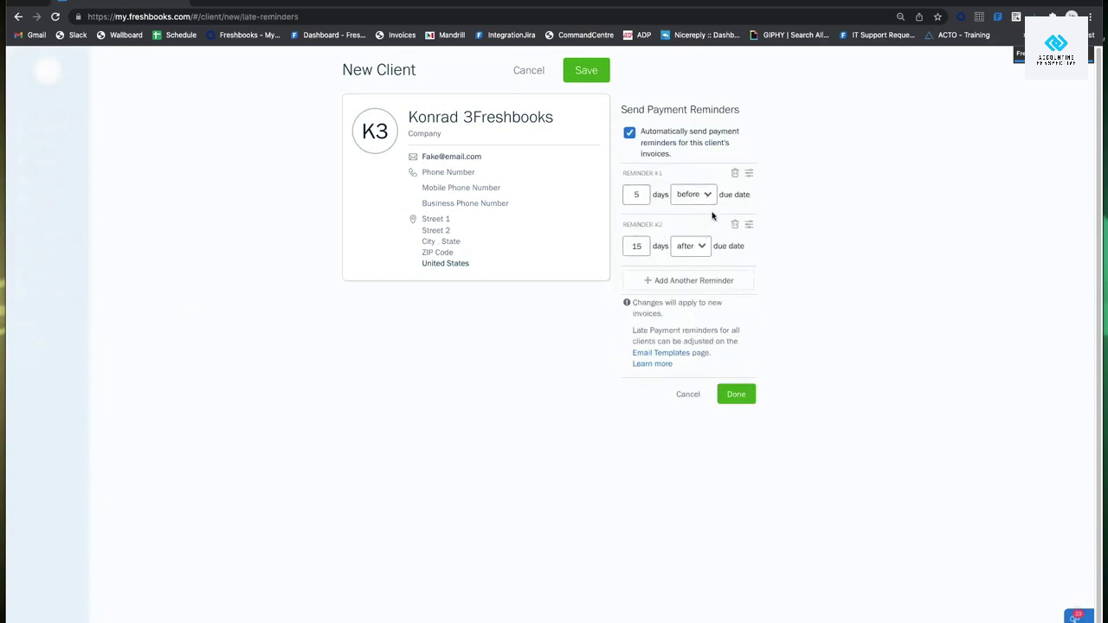
pyautogui.click(685, 395)
pyautogui.click(678, 200)
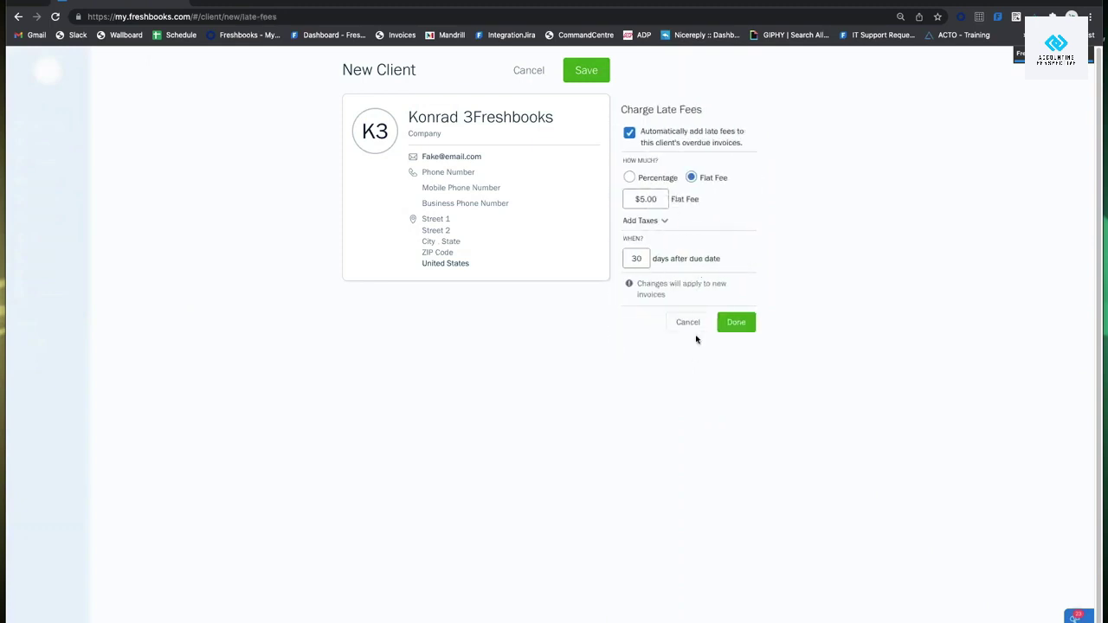
pyautogui.click(735, 323)
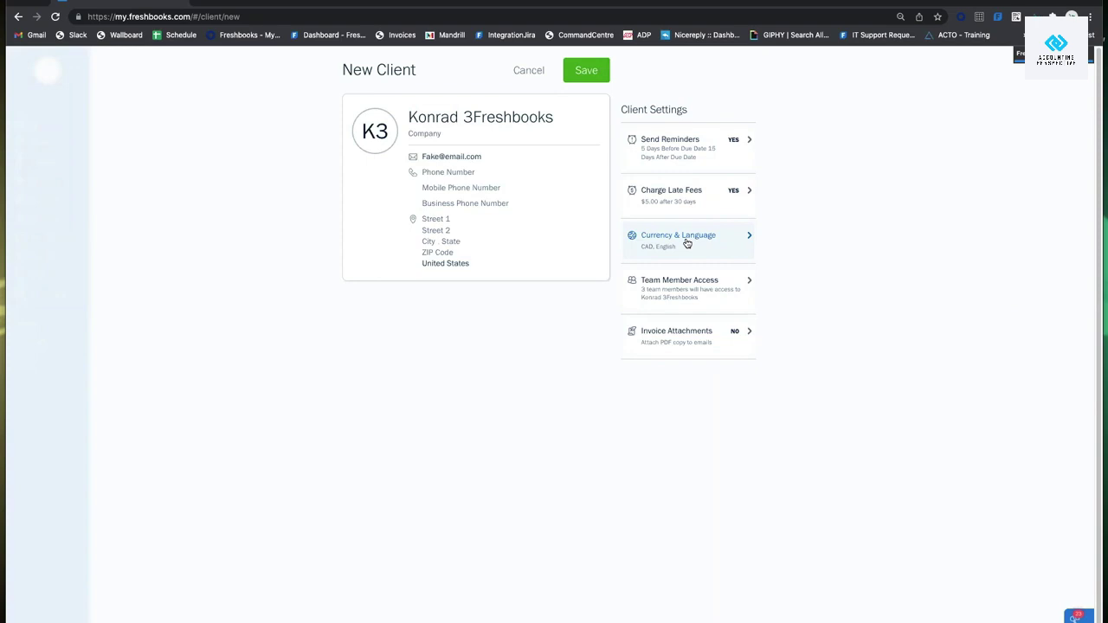
pyautogui.click(686, 244)
pyautogui.click(705, 153)
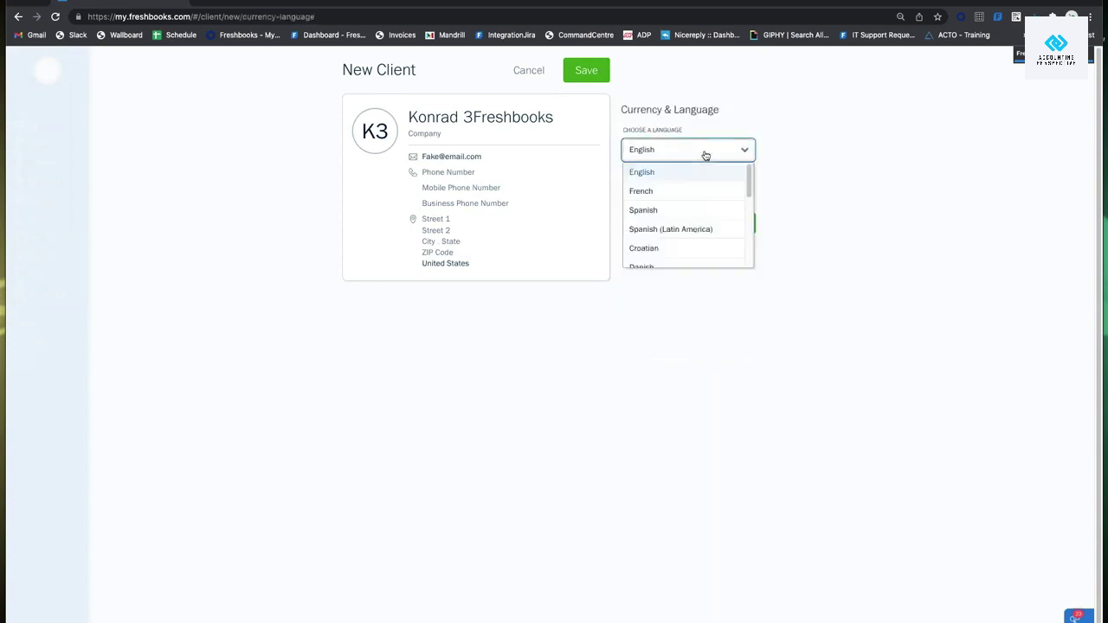
pyautogui.click(716, 180)
pyautogui.click(709, 189)
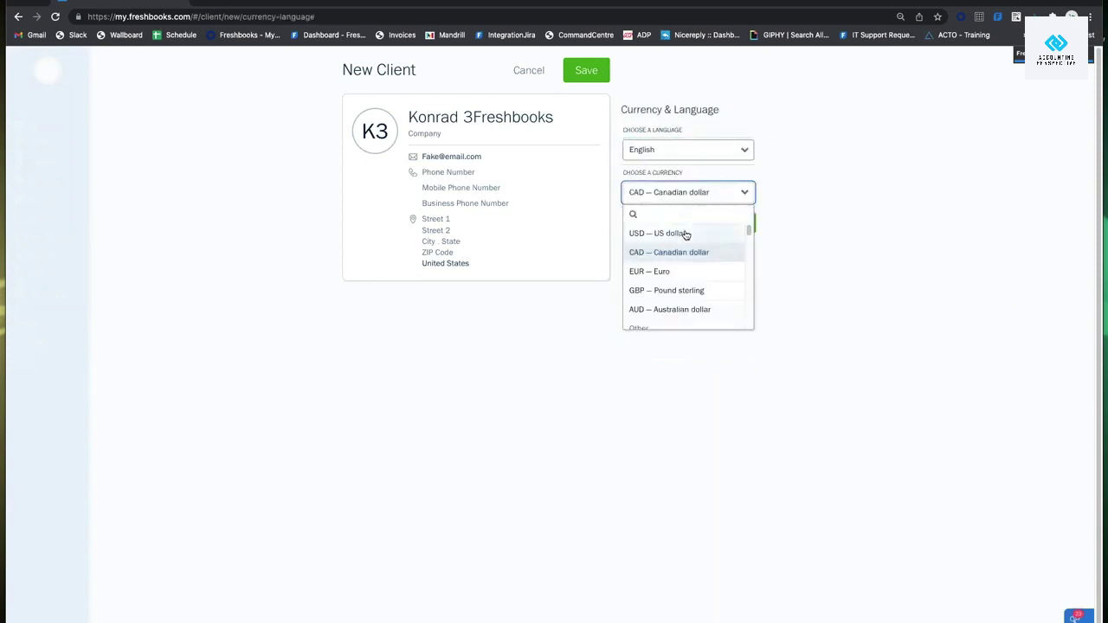
pyautogui.click(685, 232)
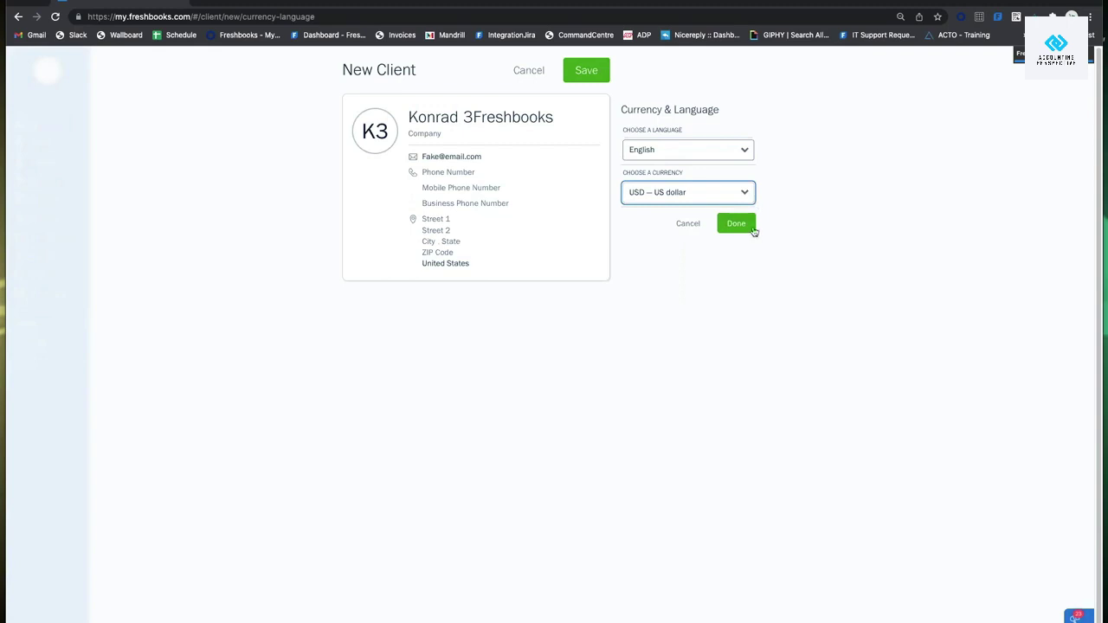
pyautogui.click(718, 199)
pyautogui.click(710, 253)
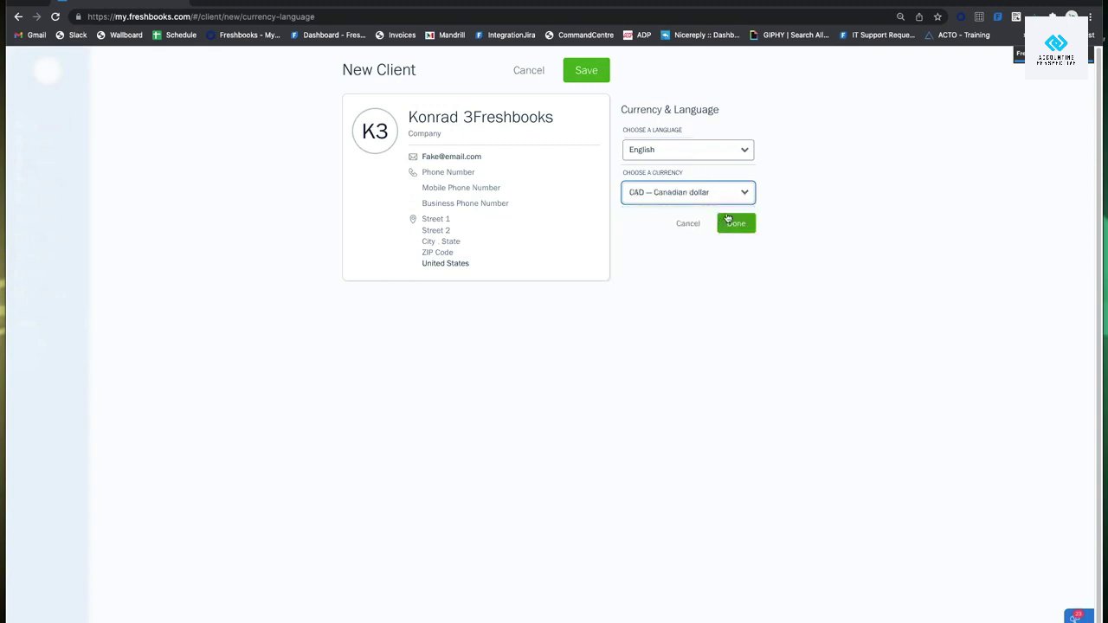
pyautogui.click(736, 223)
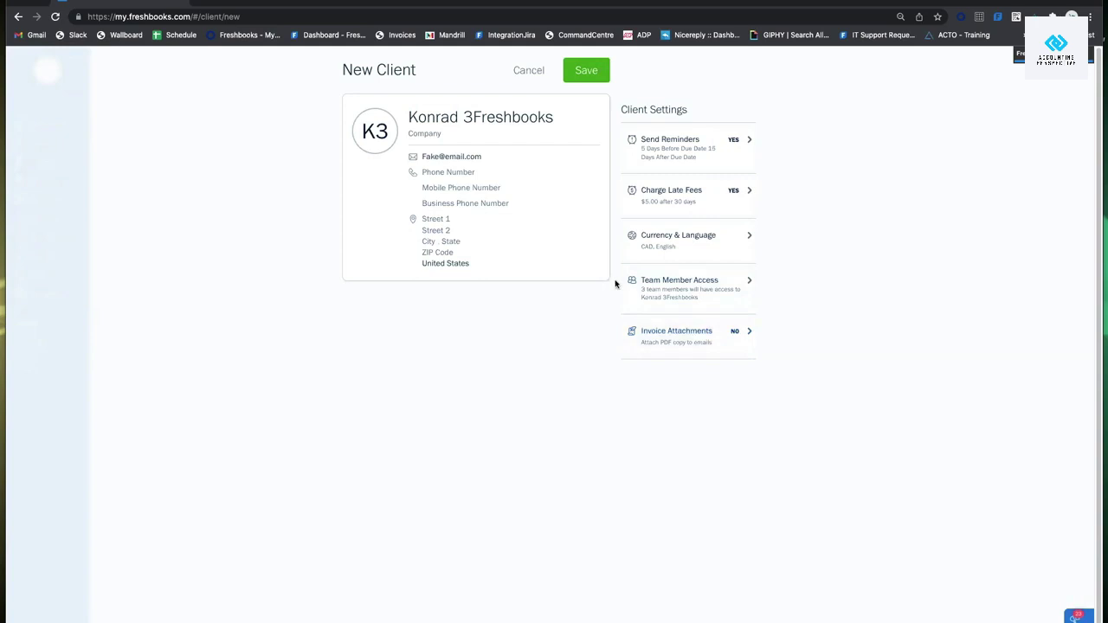
# Enable attaching a PDF copy to invoice emails, then recheck the setting.
pyautogui.click(673, 335)
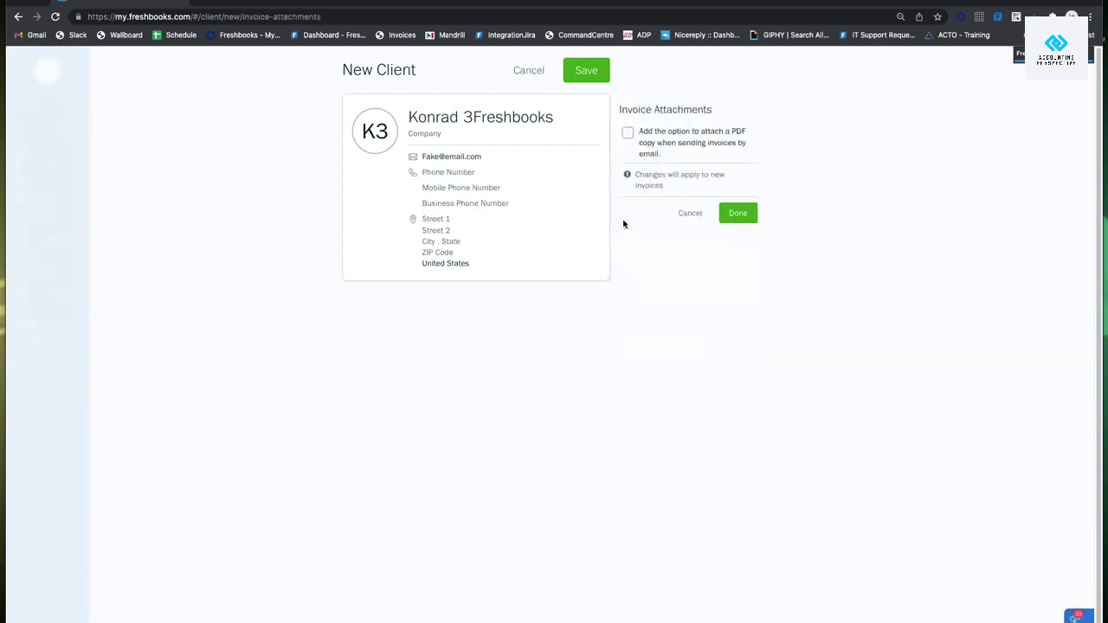
pyautogui.click(629, 135)
pyautogui.click(738, 213)
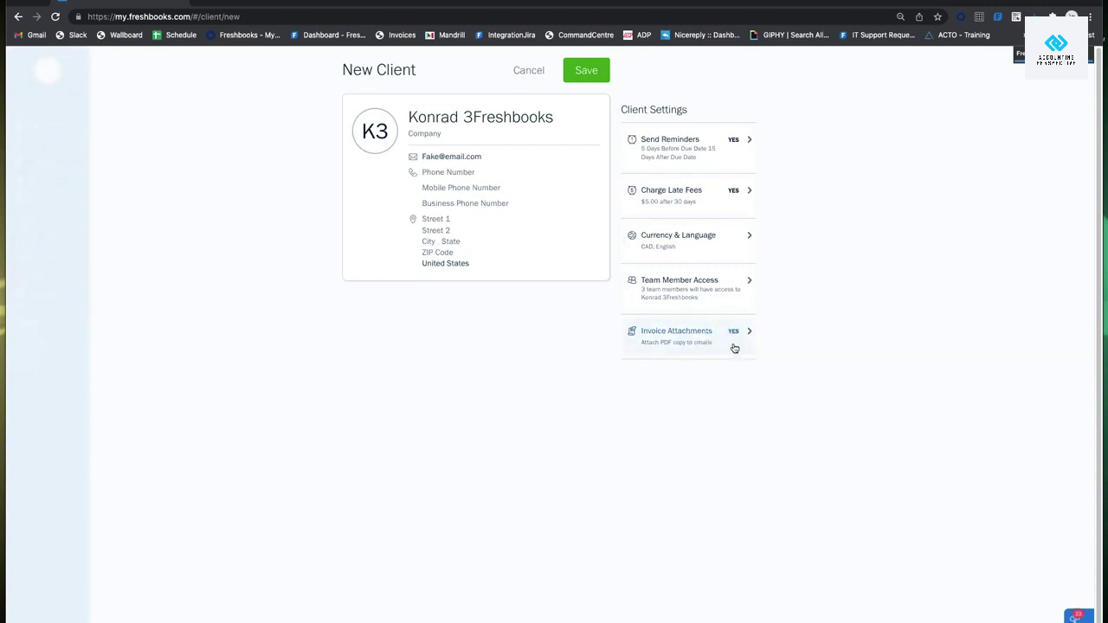
pyautogui.click(727, 342)
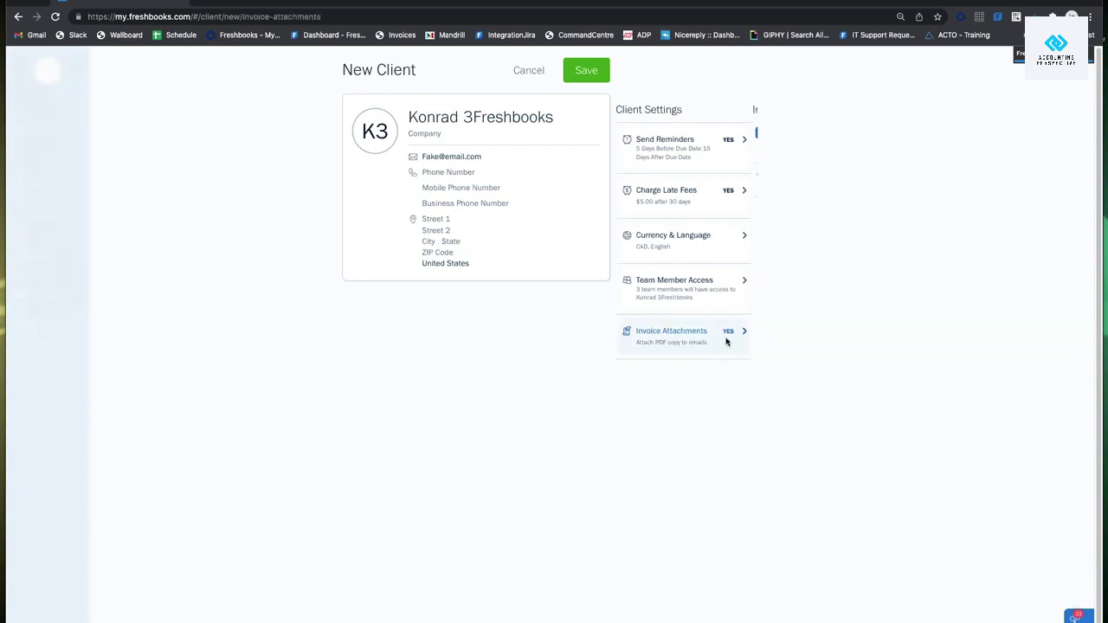
pyautogui.click(740, 213)
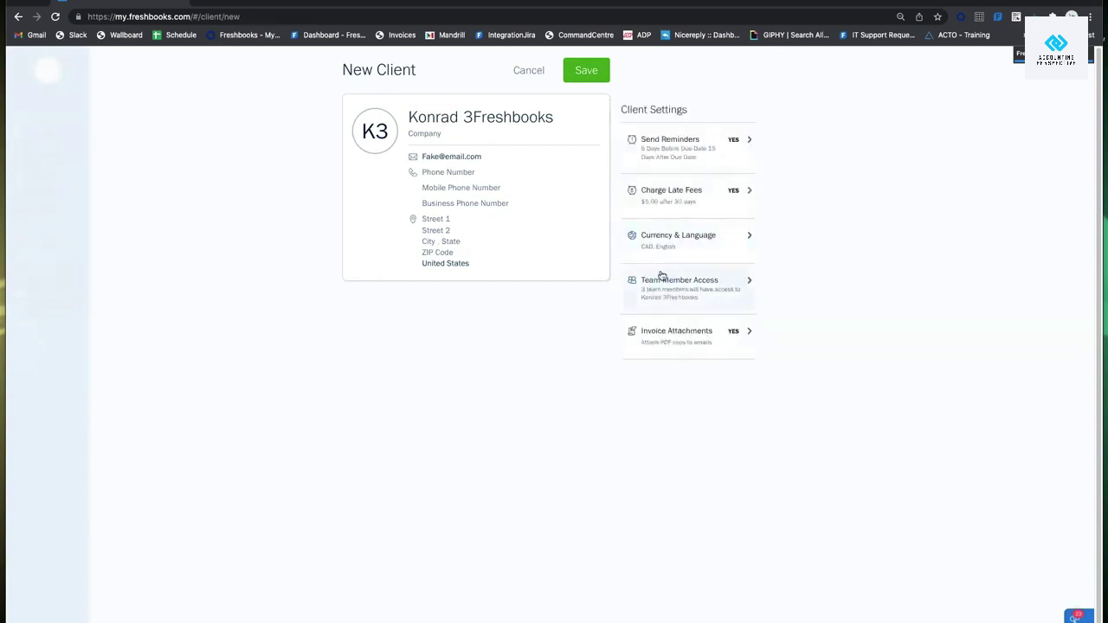
# Save the new client and scroll the Clients page to find it listed.
pyautogui.click(588, 72)
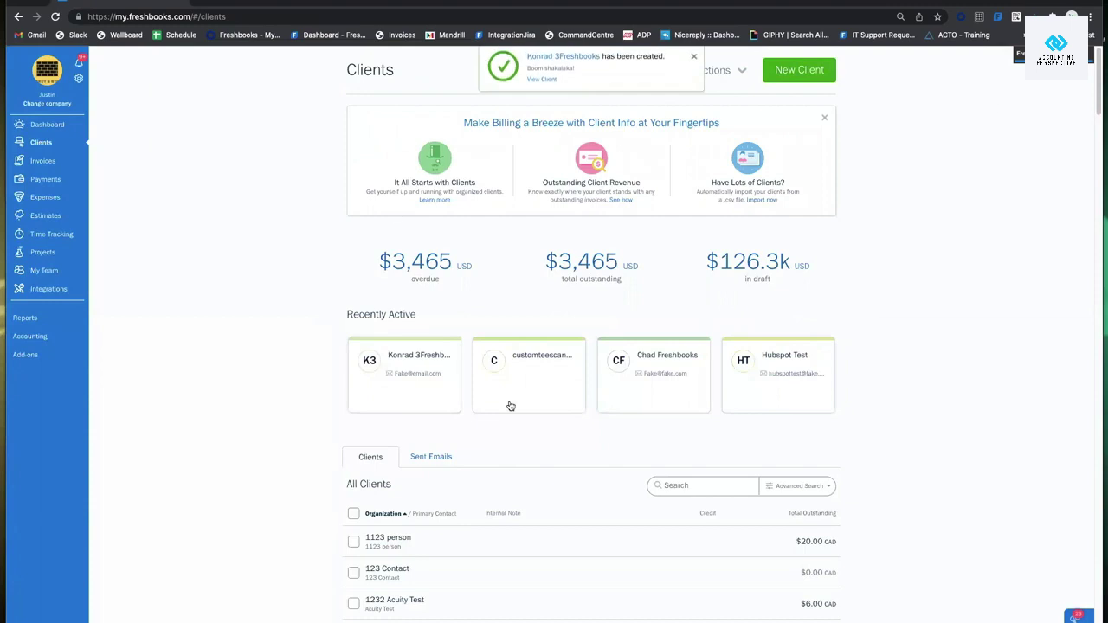
pyautogui.scroll(-3, 700, 299)
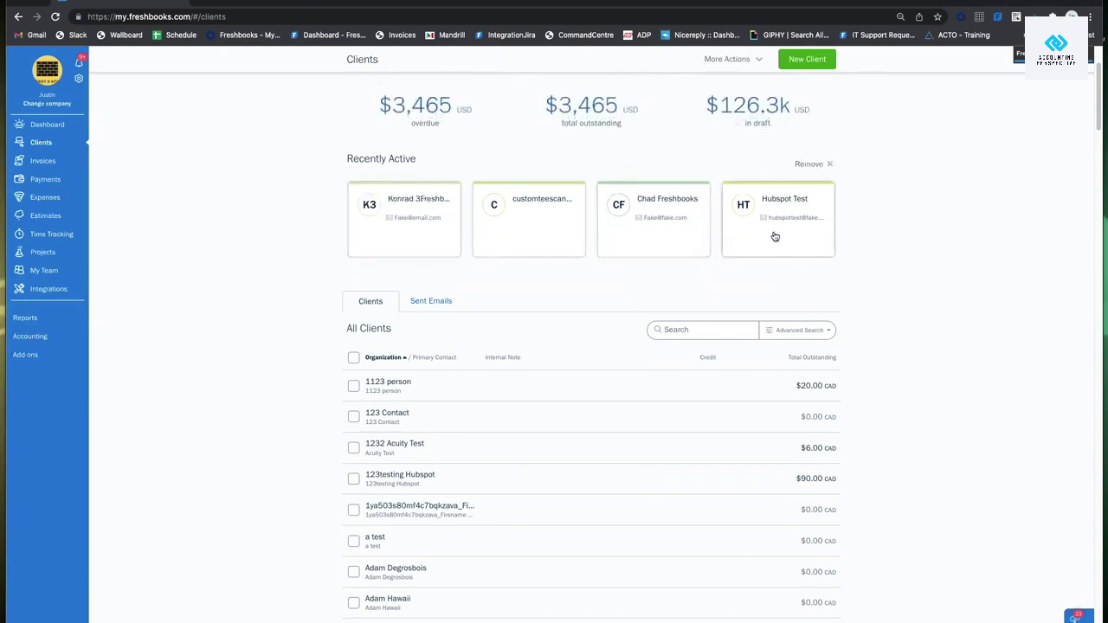
pyautogui.click(812, 166)
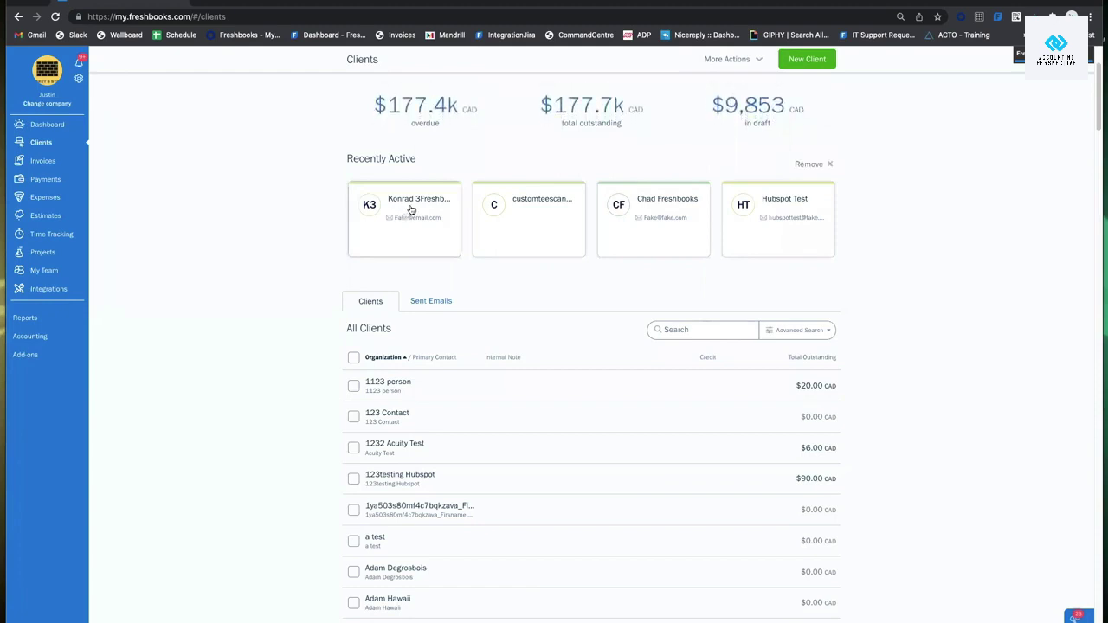
pyautogui.scroll(-4, 411, 208)
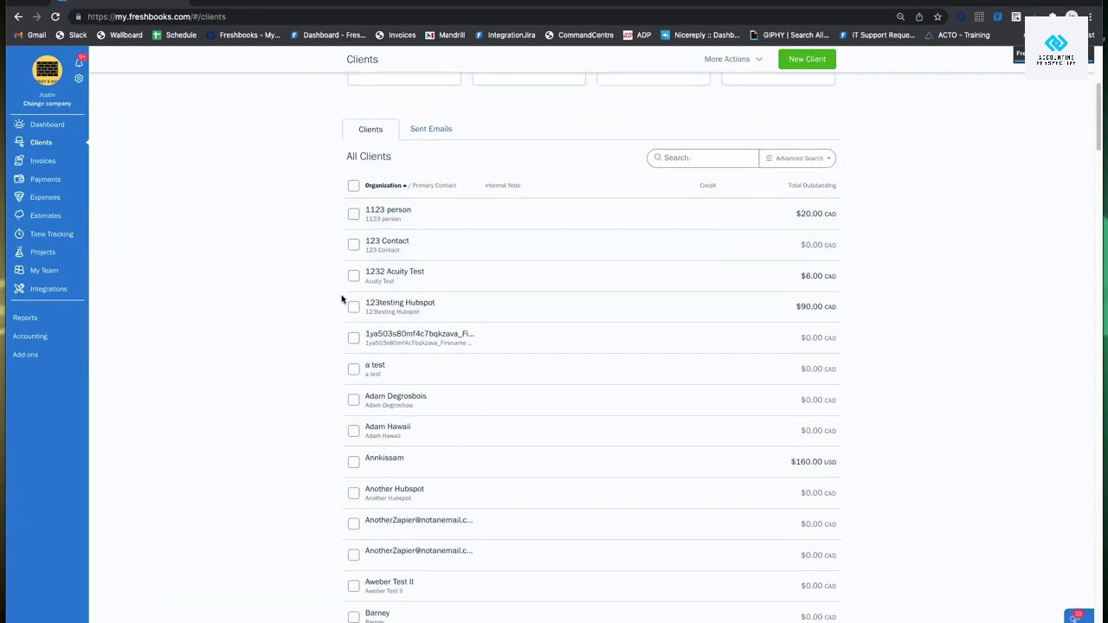
pyautogui.click(664, 157)
pyautogui.write('konrad')
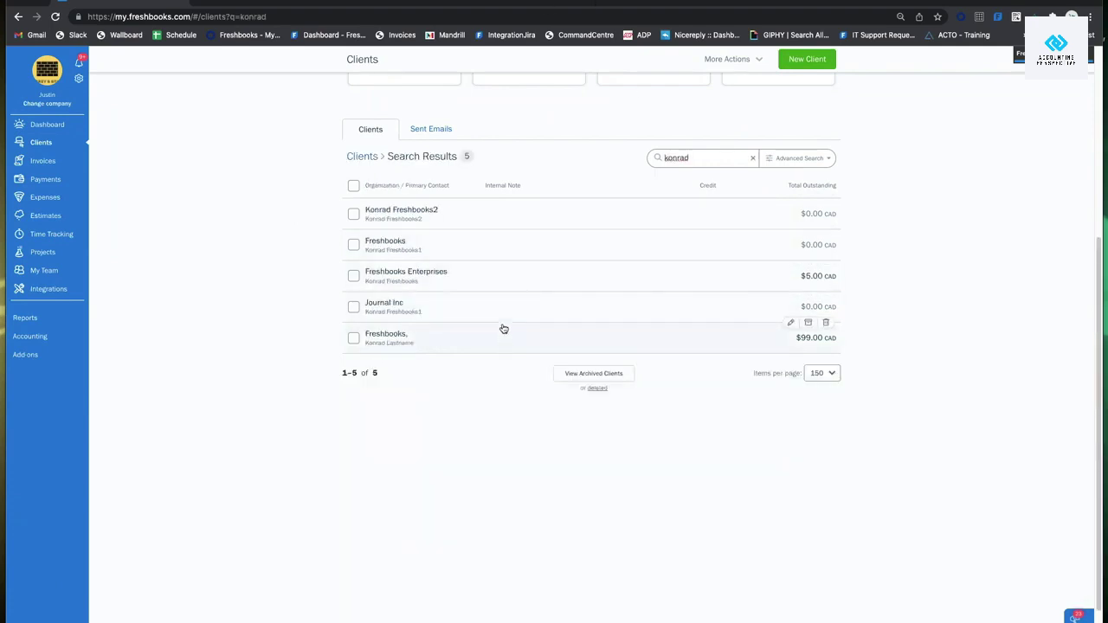
pyautogui.scroll(-1, 502, 320)
pyautogui.scroll(2, 500, 316)
pyautogui.scroll(1, 503, 308)
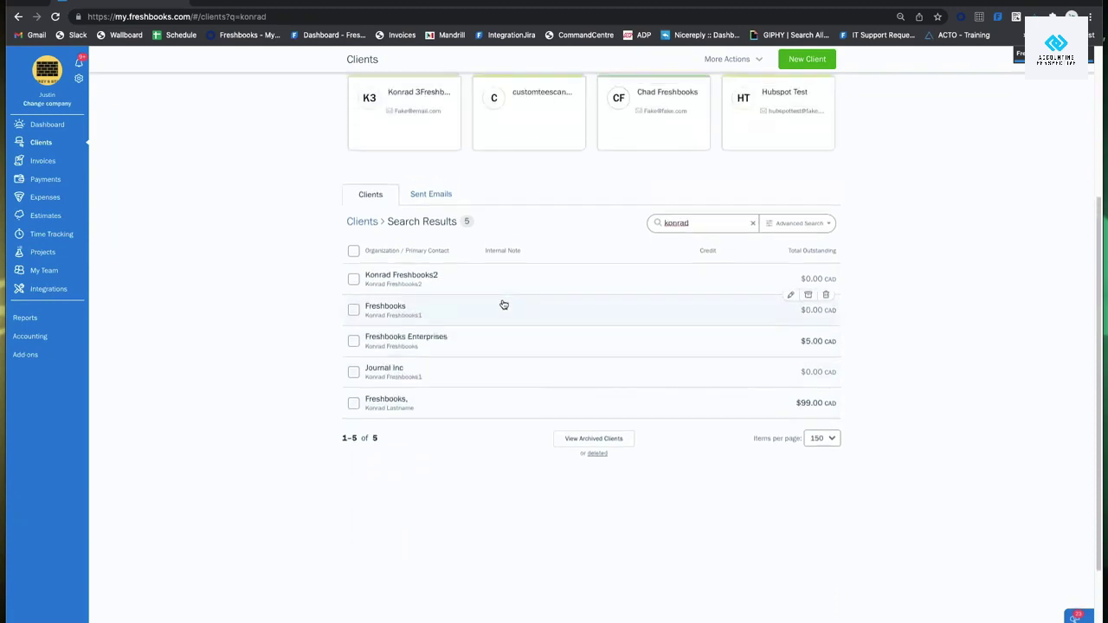
pyautogui.moveTo(702, 219); pyautogui.dragTo(602, 223)
pyautogui.press('BackSpace')
pyautogui.write('3')
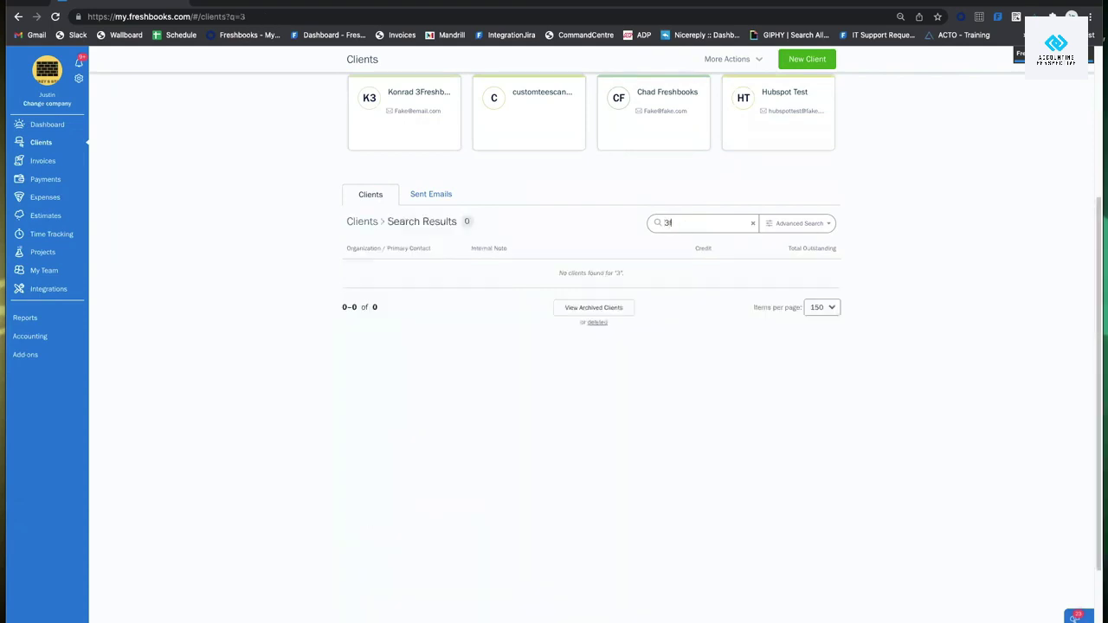
pyautogui.write('freshbooks')
pyautogui.press('BackSpace')
pyautogui.press('BackSpace')
pyautogui.press('BackSpace')
pyautogui.press('BackSpace')
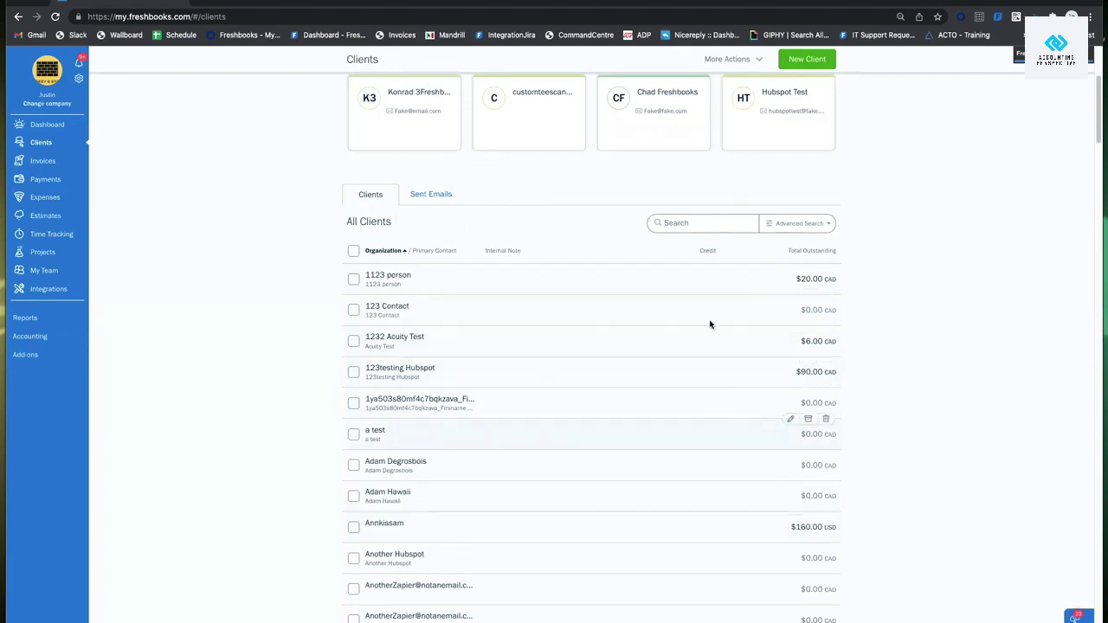
pyautogui.click(798, 223)
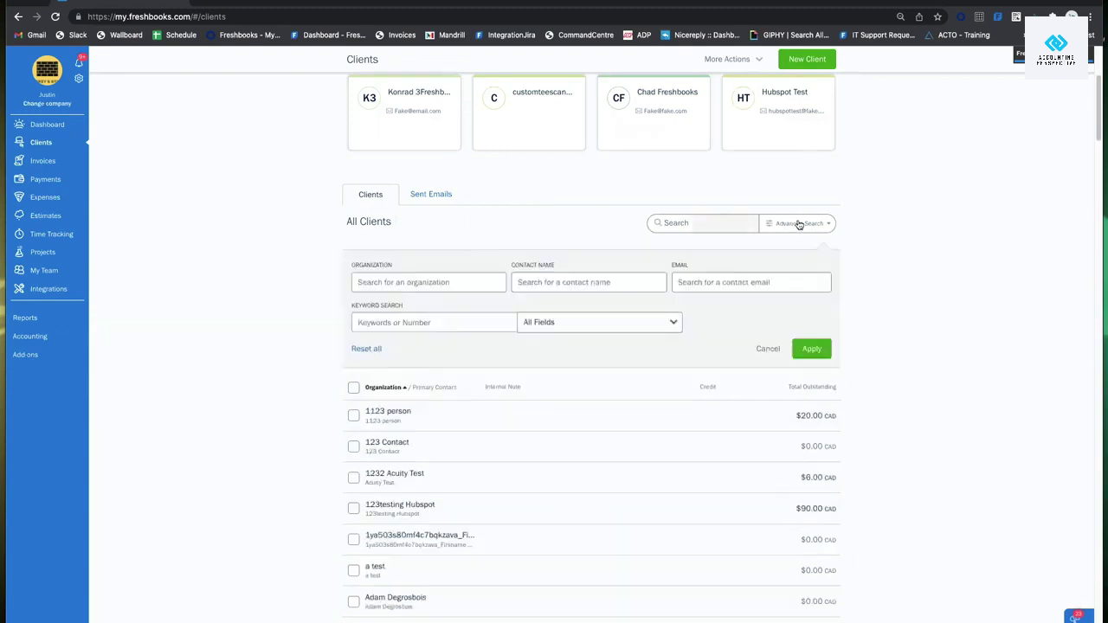
pyautogui.click(436, 282)
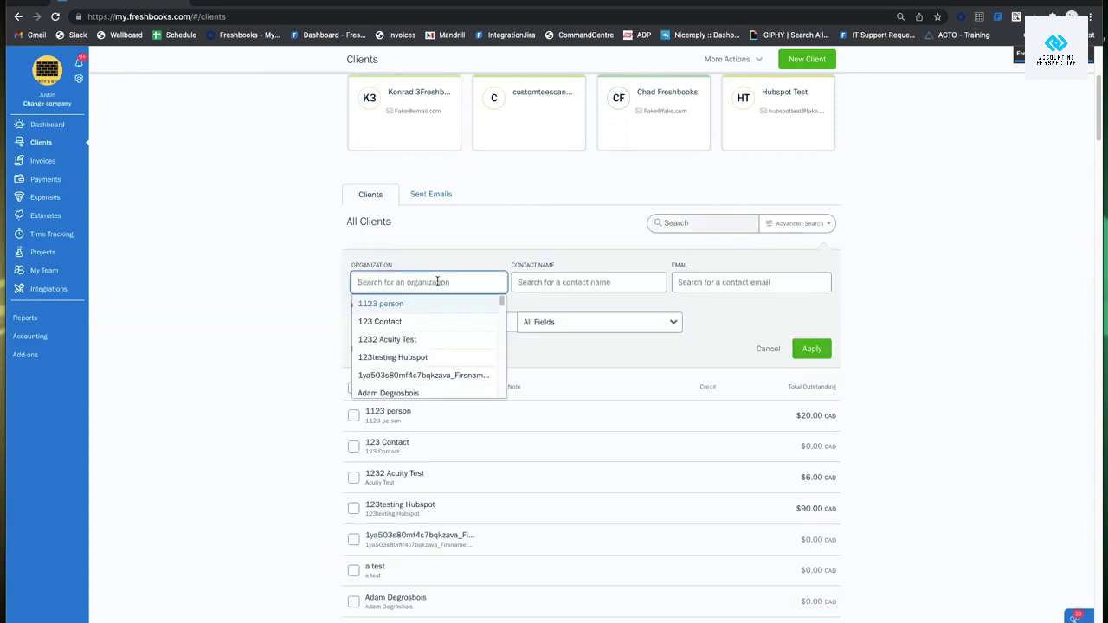
pyautogui.click(602, 282)
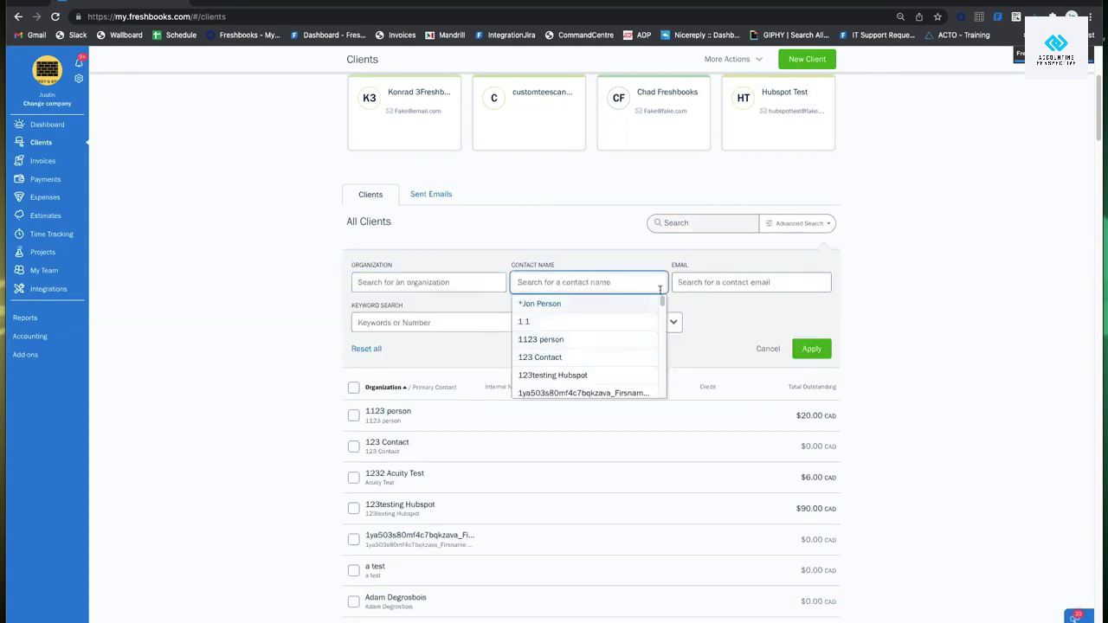
pyautogui.click(707, 282)
pyautogui.click(506, 250)
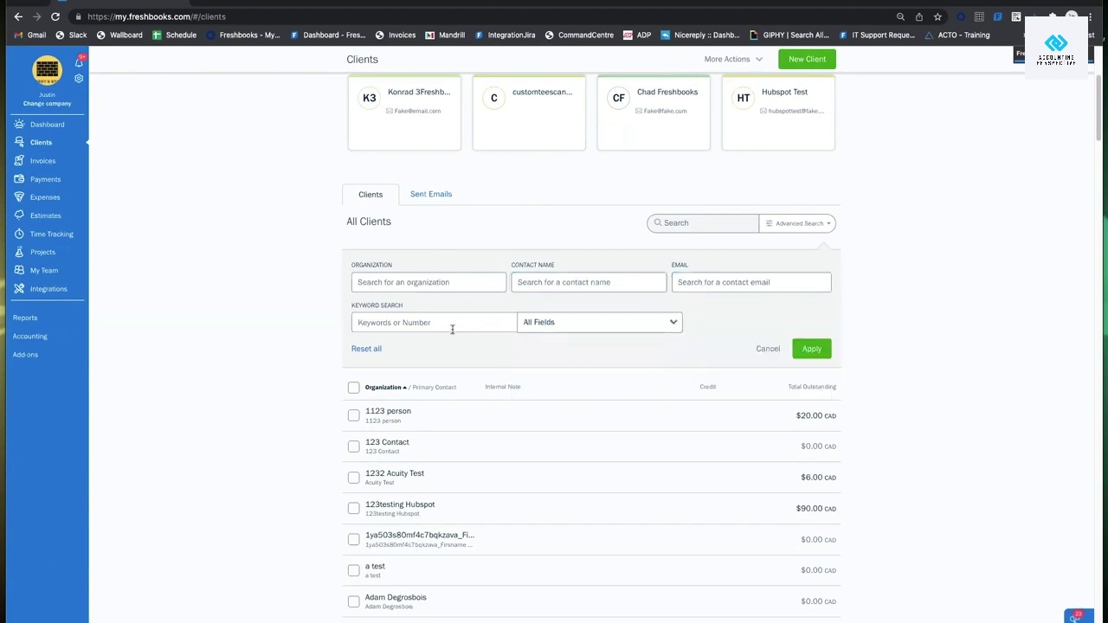
pyautogui.click(767, 347)
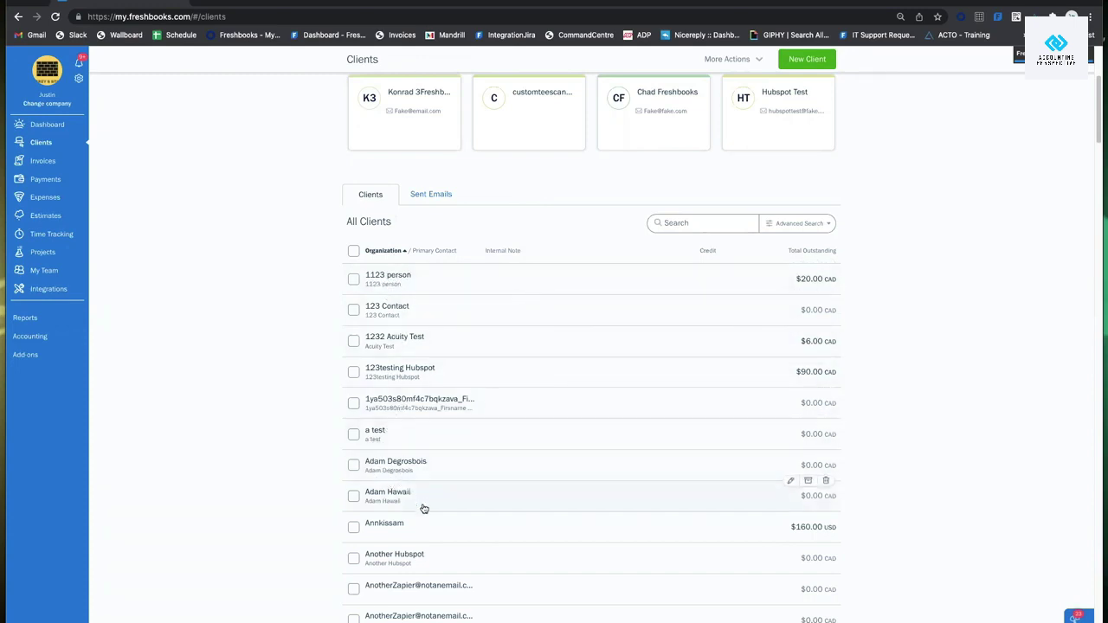
# Scroll through the Recently Active clients on the Clients page.
pyautogui.scroll(-3, 422, 506)
pyautogui.scroll(-1, 421, 506)
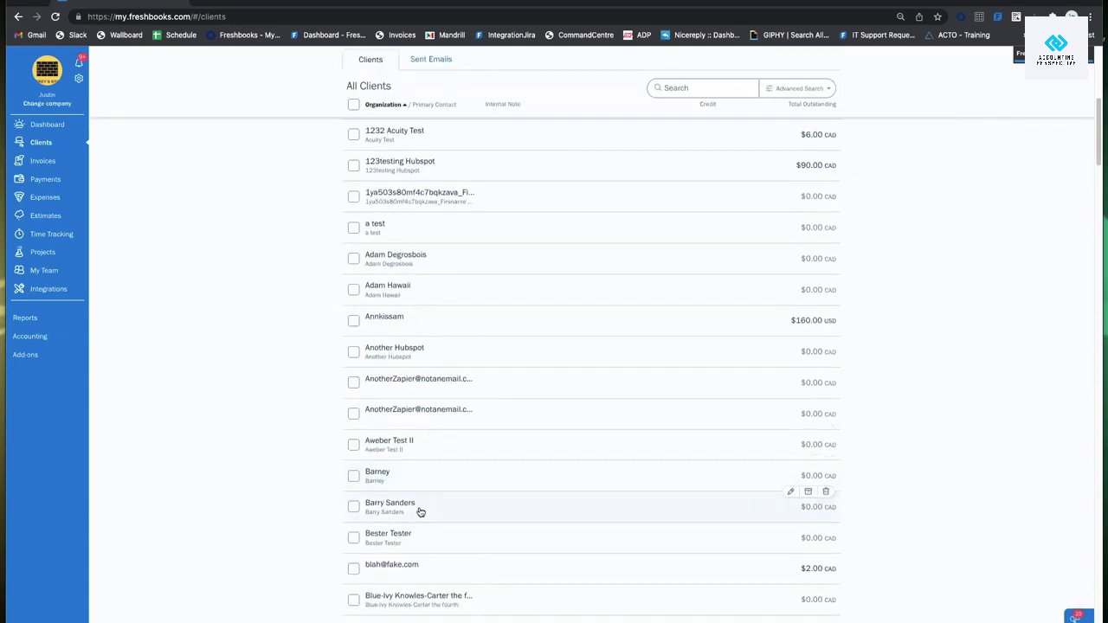
pyautogui.scroll(-1, 420, 510)
pyautogui.scroll(10, 445, 427)
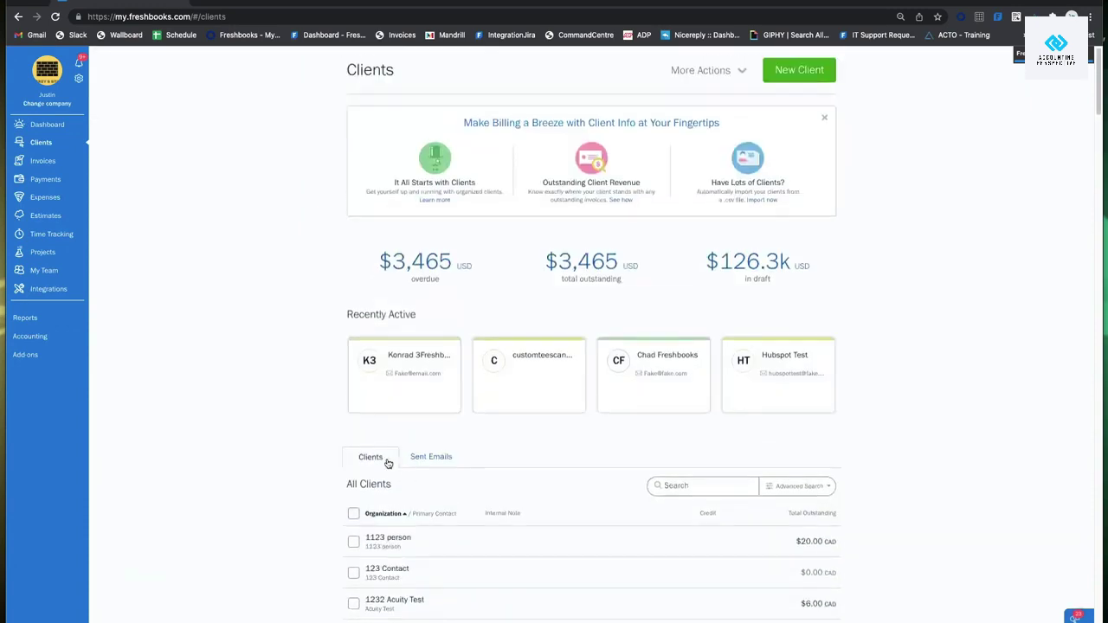
pyautogui.scroll(-1, 388, 463)
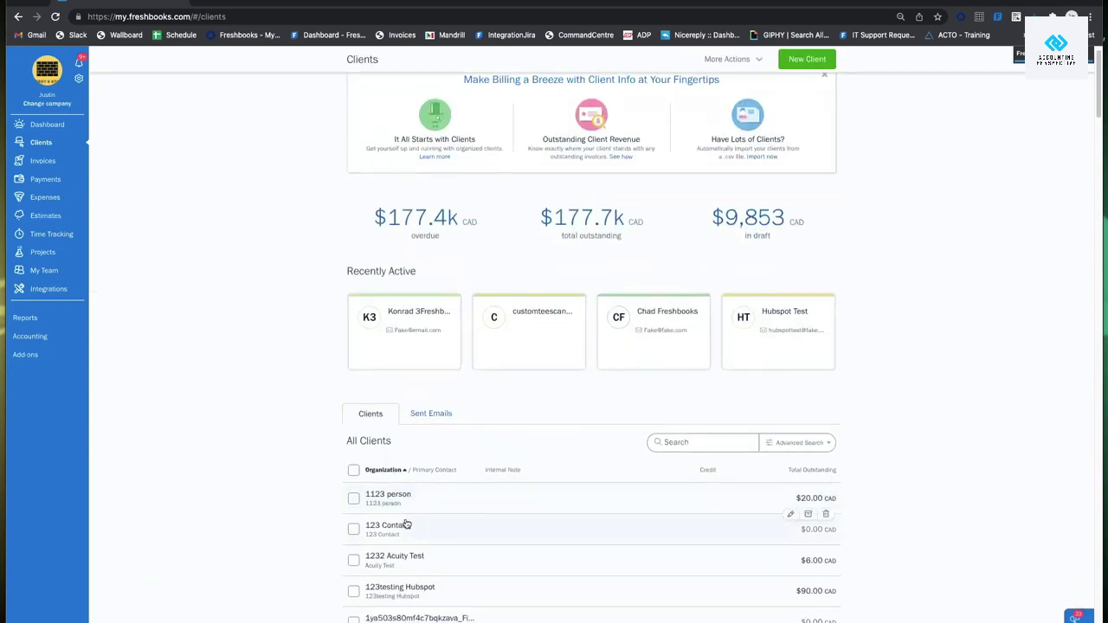
pyautogui.scroll(-2, 398, 515)
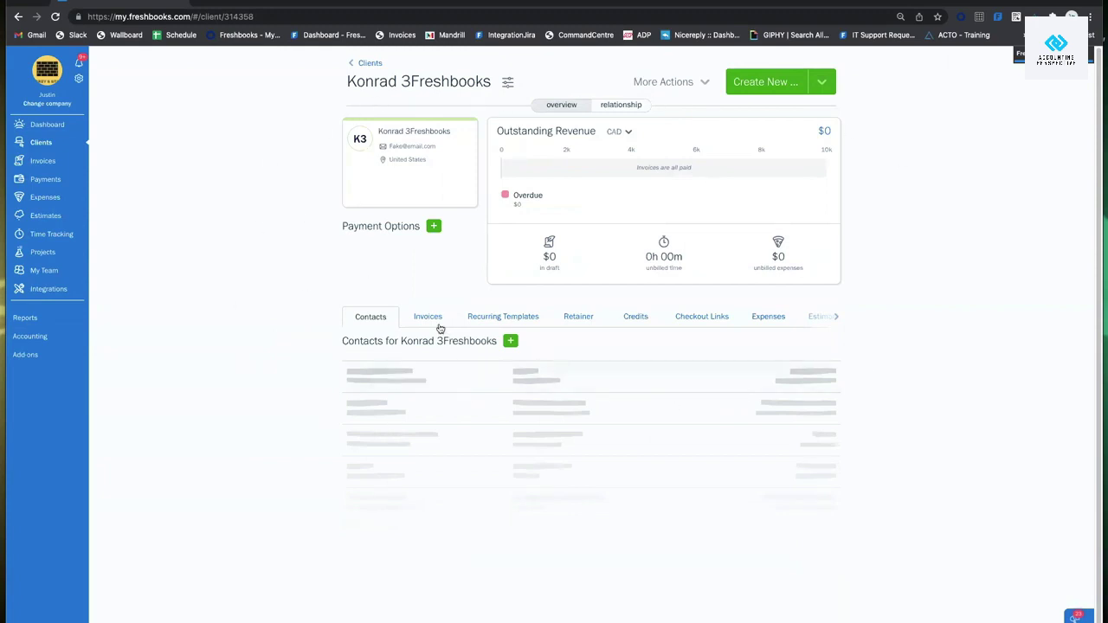
# Add a contact with first name, last name and e-mail, save it, and dismiss the confirmation.
pyautogui.click(510, 340)
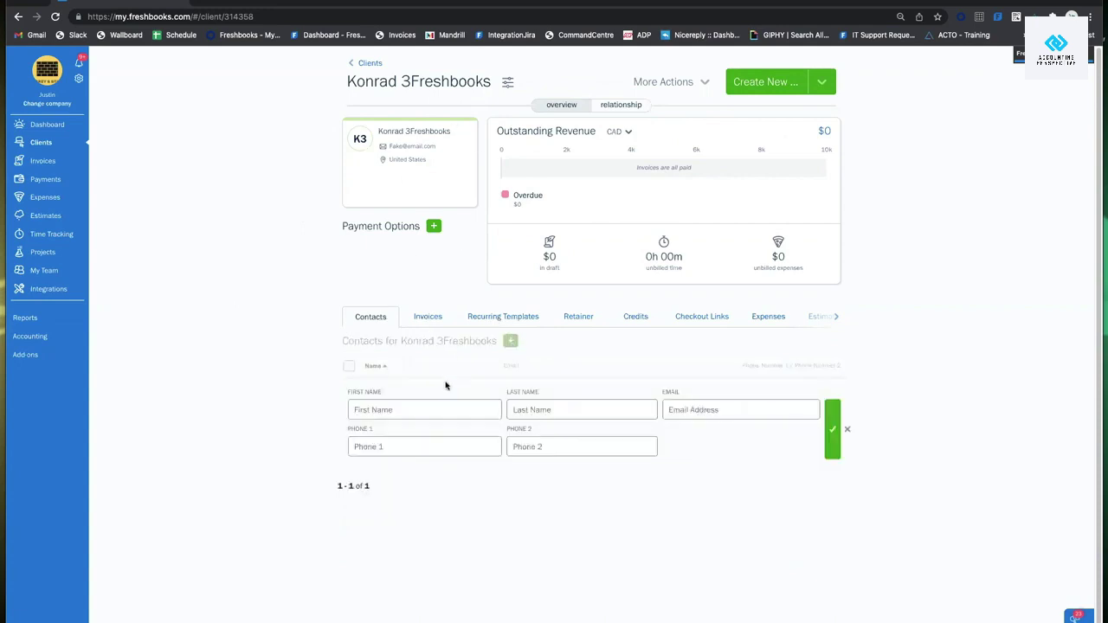
pyautogui.click(438, 409)
pyautogui.write('S')
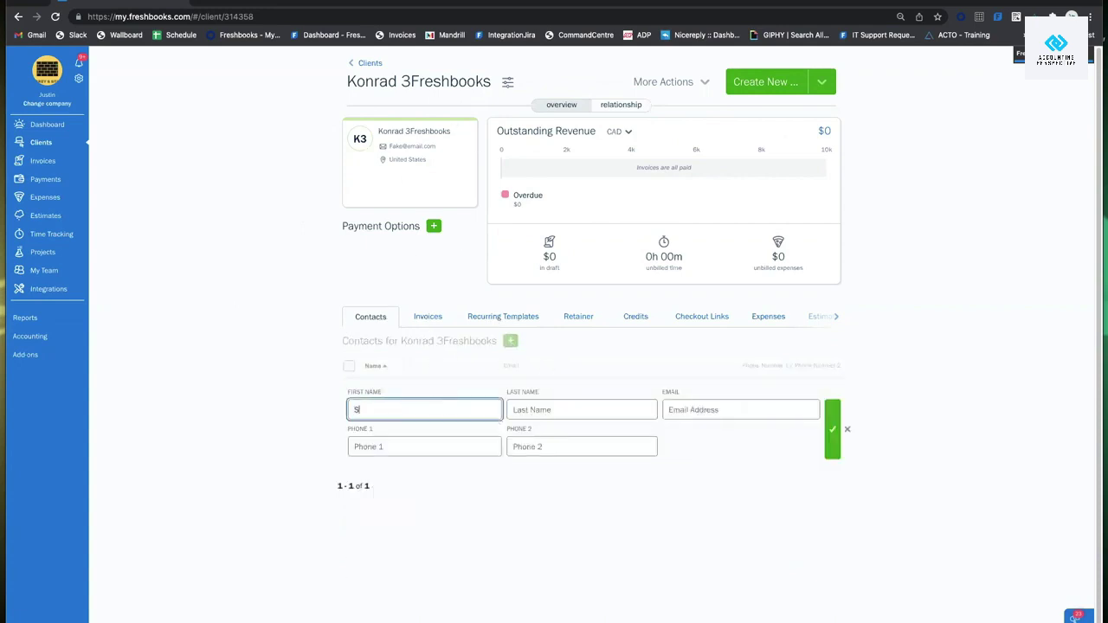
pyautogui.write('ecra')
pyautogui.press('BackSpace')
pyautogui.press('BackSpace')
pyautogui.press('BackSpace')
pyautogui.press('BackSpace')
pyautogui.press('BackSpace')
pyautogui.write('As')
pyautogui.click(536, 409)
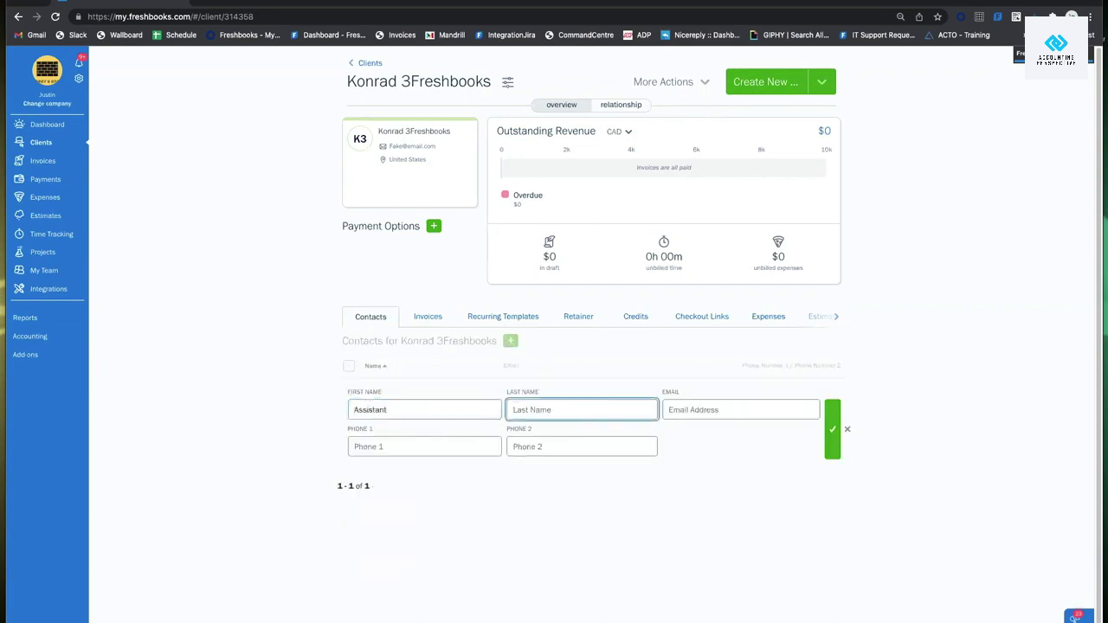
pyautogui.write('person')
pyautogui.press('Tab')
pyautogui.write('fake')
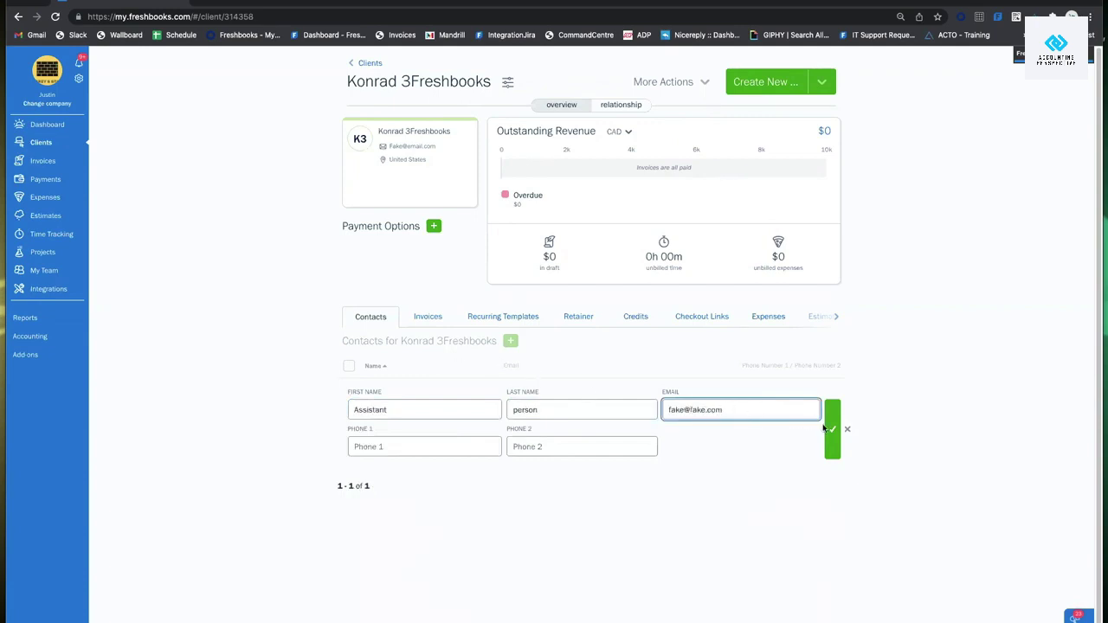
pyautogui.click(825, 429)
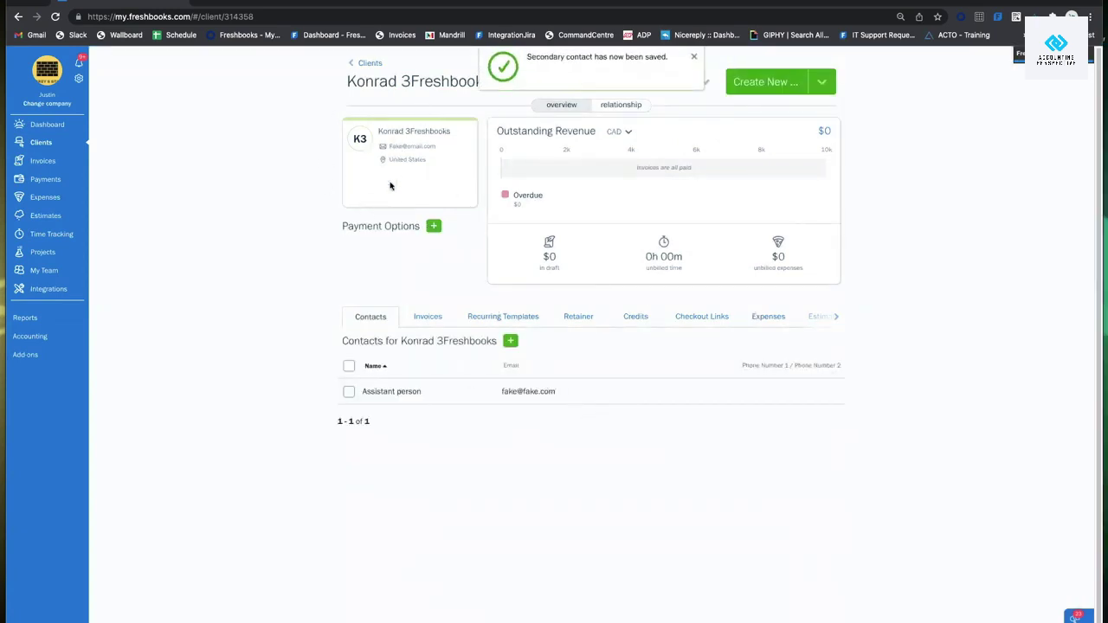
pyautogui.click(696, 58)
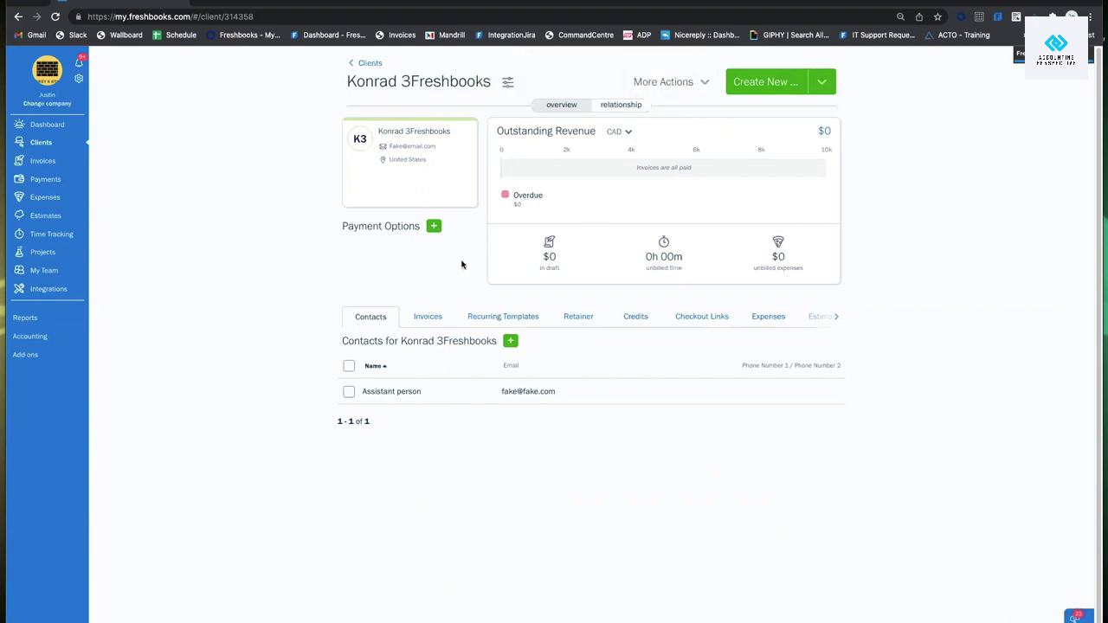
# Switch from the client's Invoices tab to Expenses, then glance at the Create New options.
pyautogui.click(427, 317)
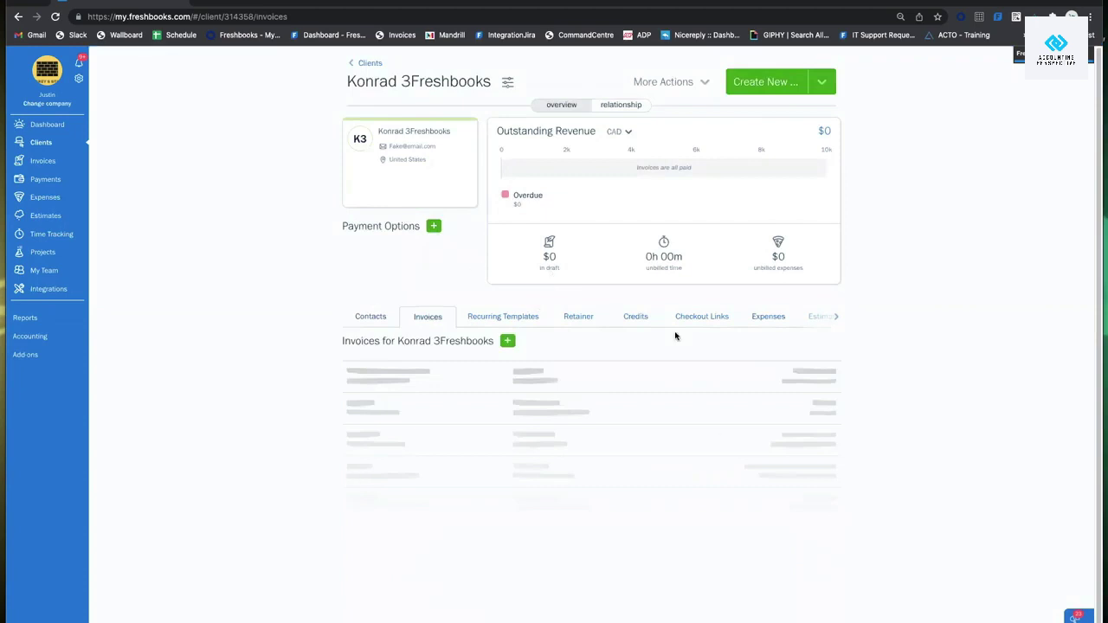
pyautogui.click(766, 317)
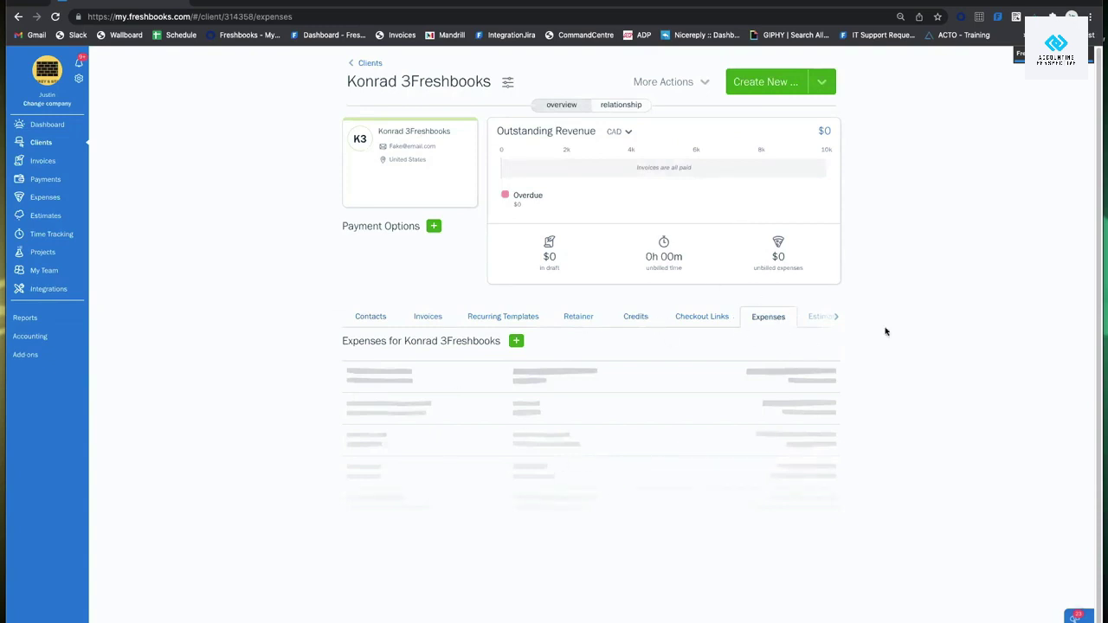
pyautogui.click(831, 317)
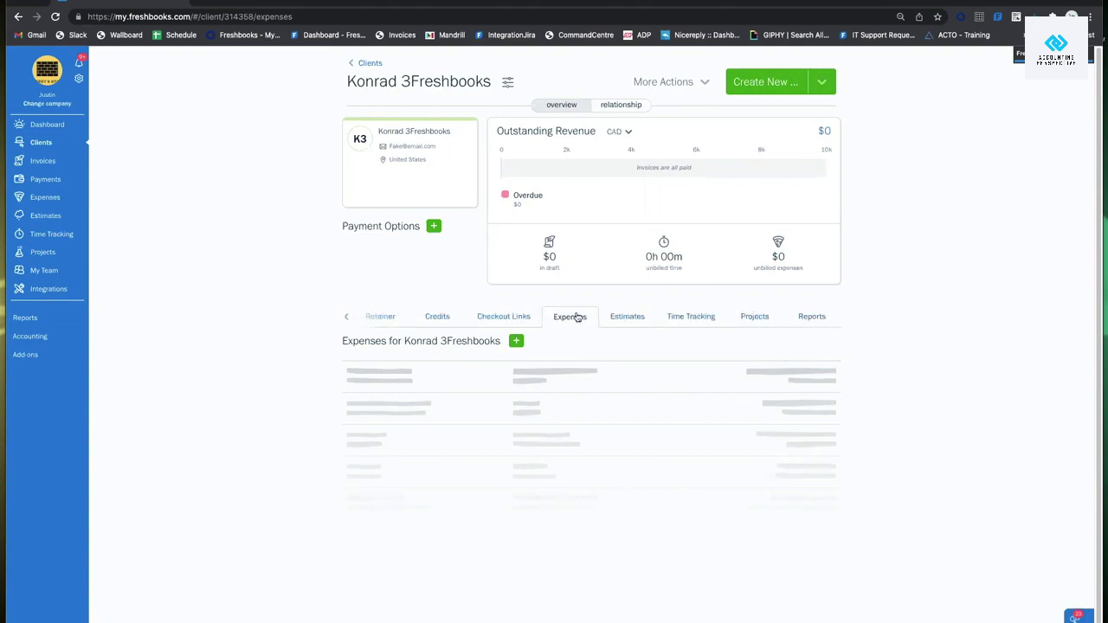
pyautogui.click(347, 320)
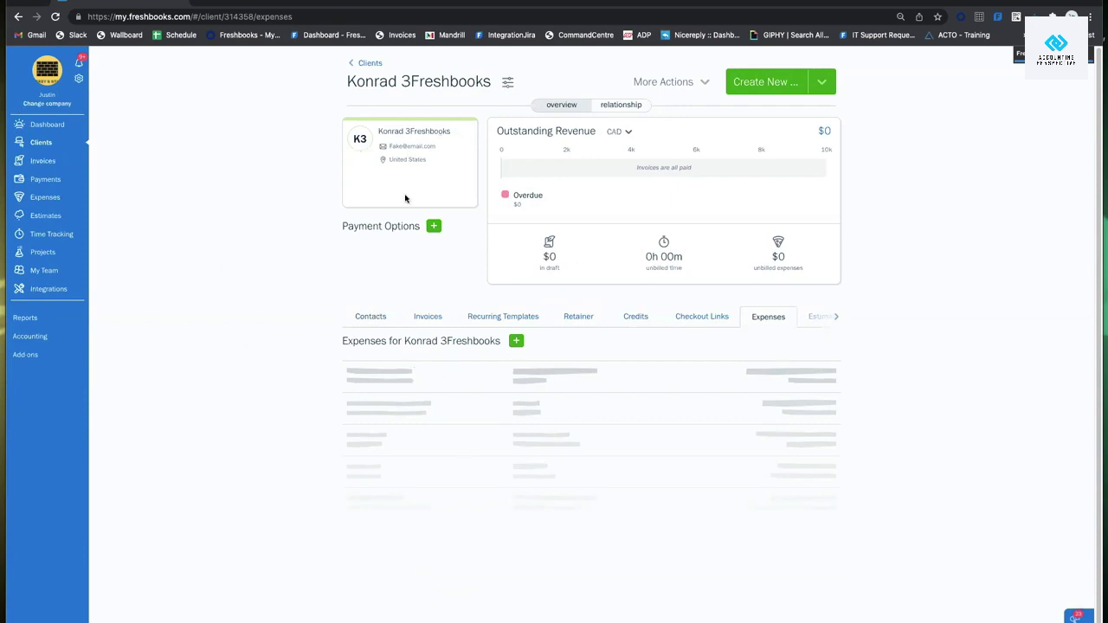
pyautogui.click(821, 85)
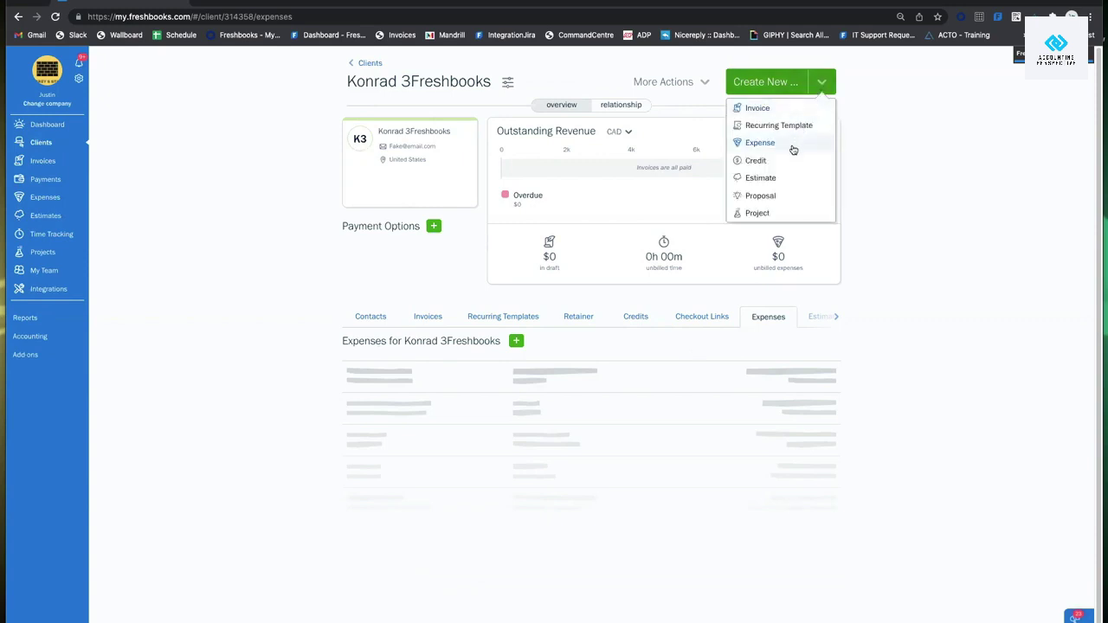
pyautogui.click(835, 98)
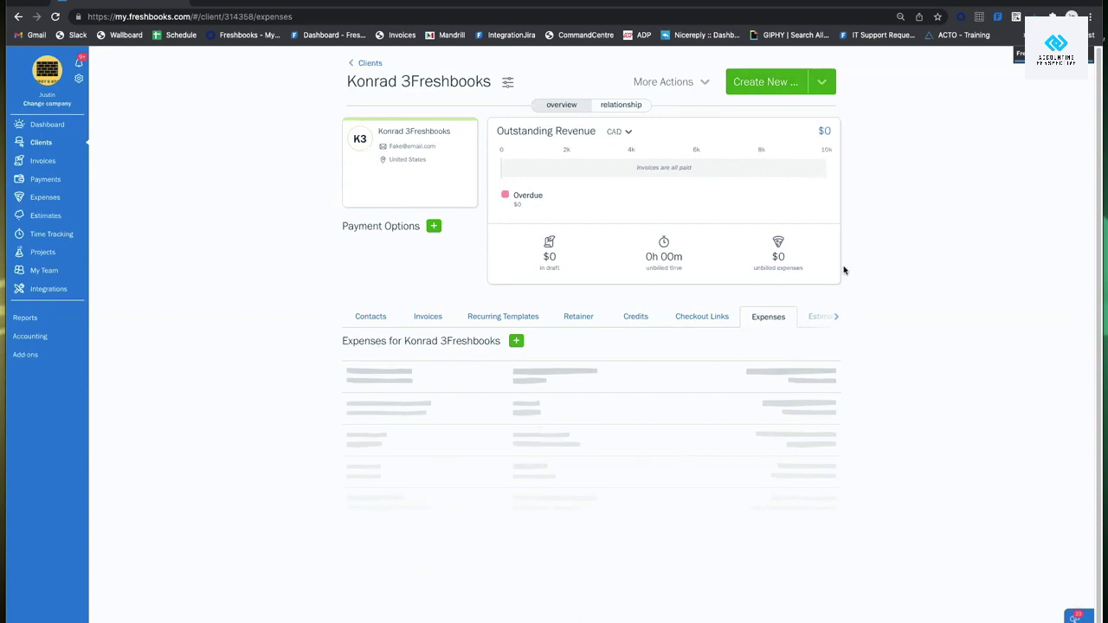
pyautogui.click(682, 82)
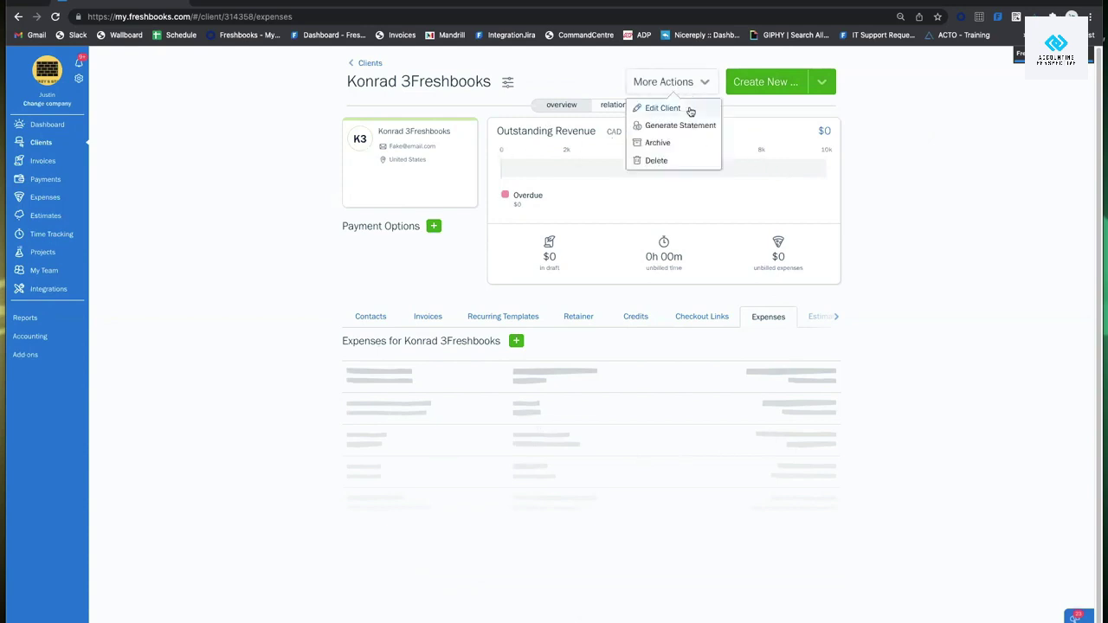
pyautogui.click(689, 111)
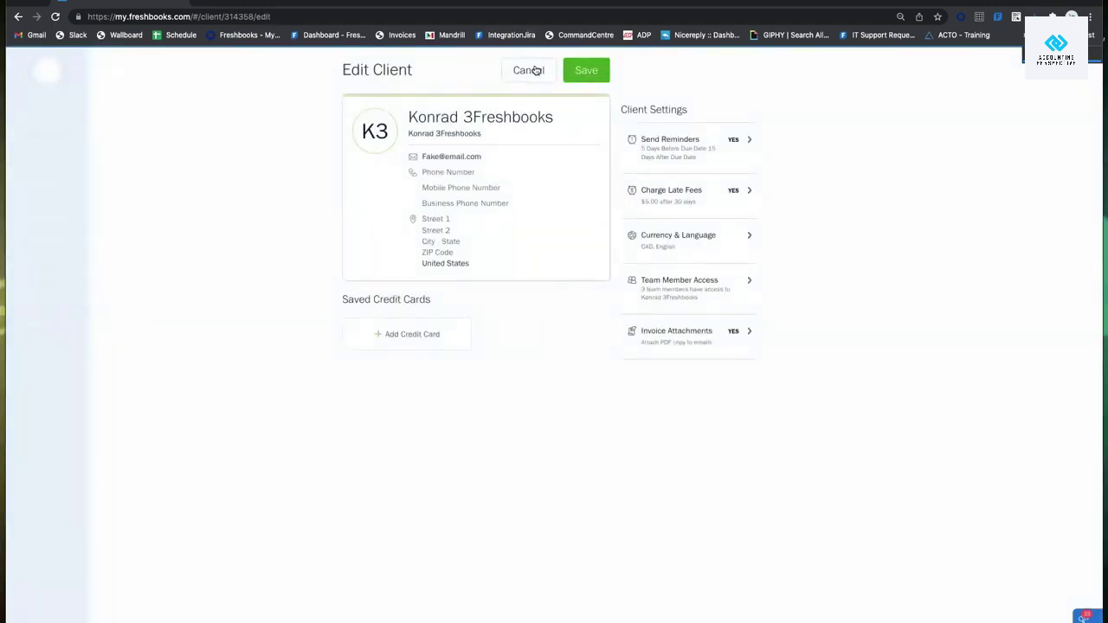
pyautogui.click(534, 70)
pyautogui.click(666, 83)
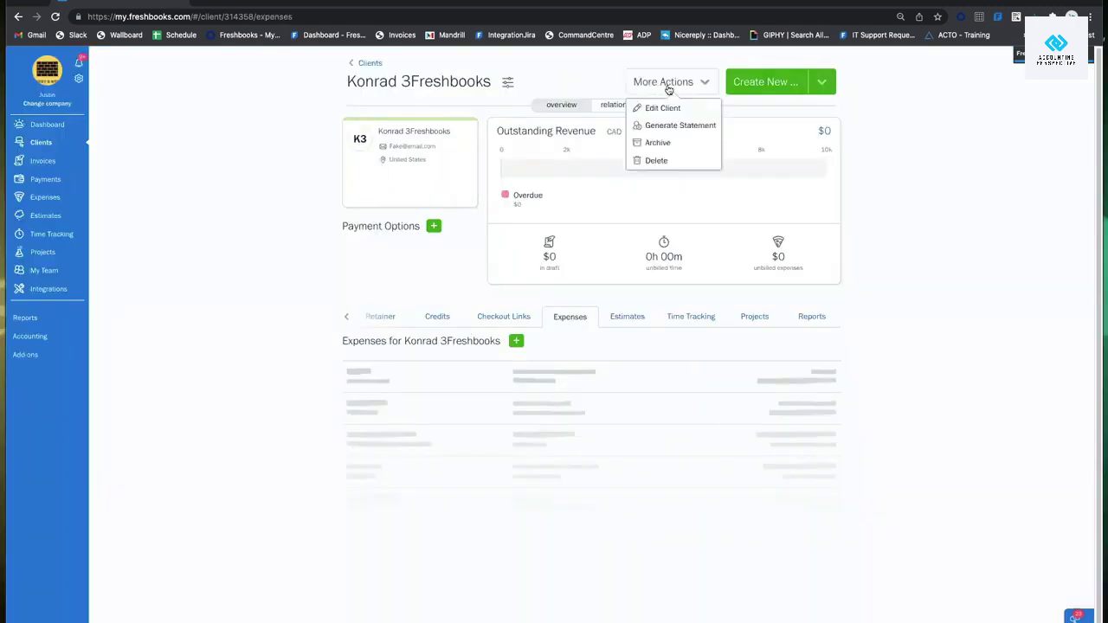
pyautogui.click(681, 125)
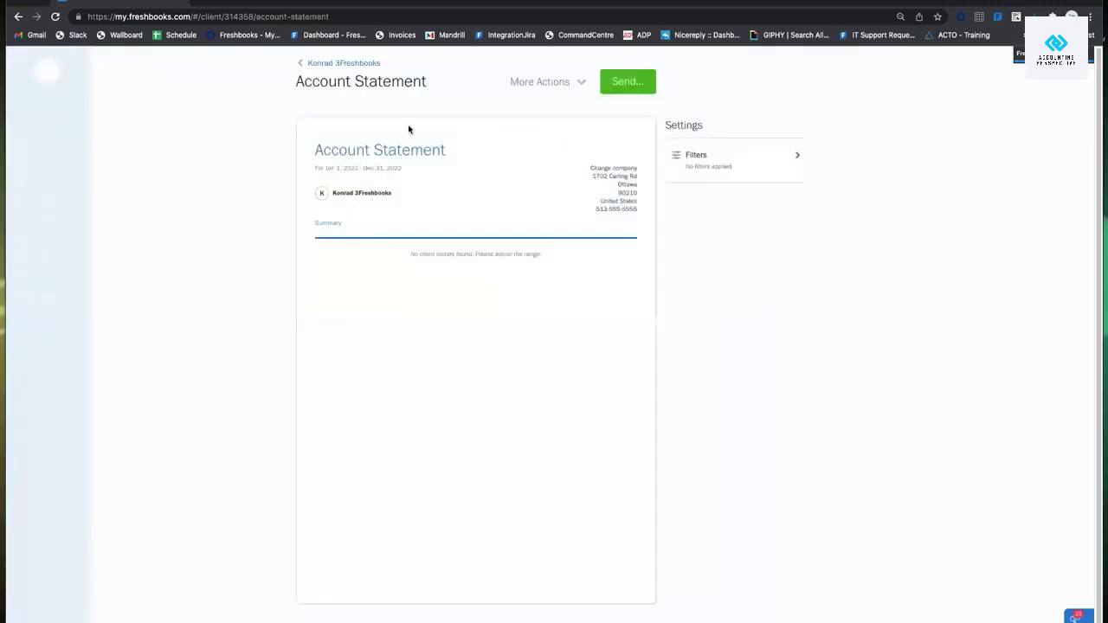
pyautogui.click(349, 67)
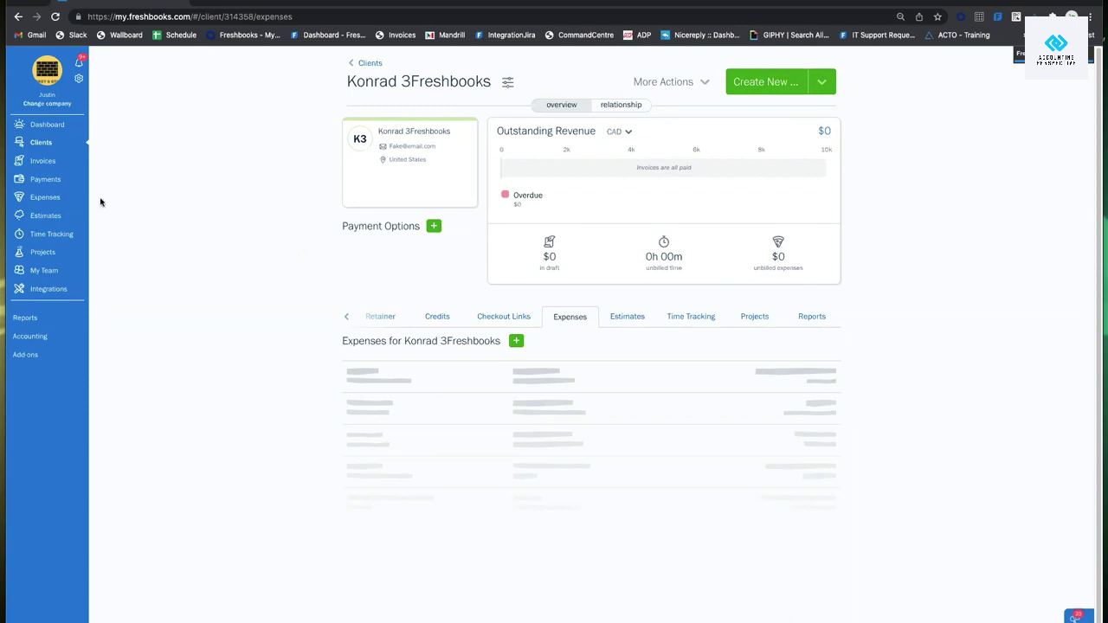
# Go to the Expenses section and scroll through the expense list.
pyautogui.click(51, 198)
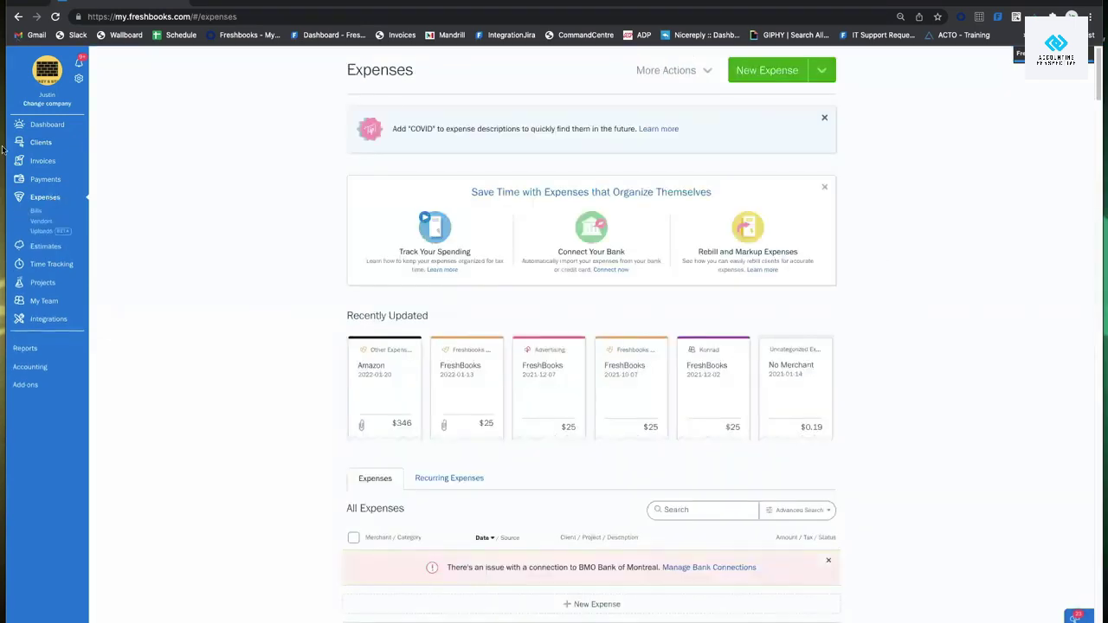
pyautogui.scroll(-3, 204, 236)
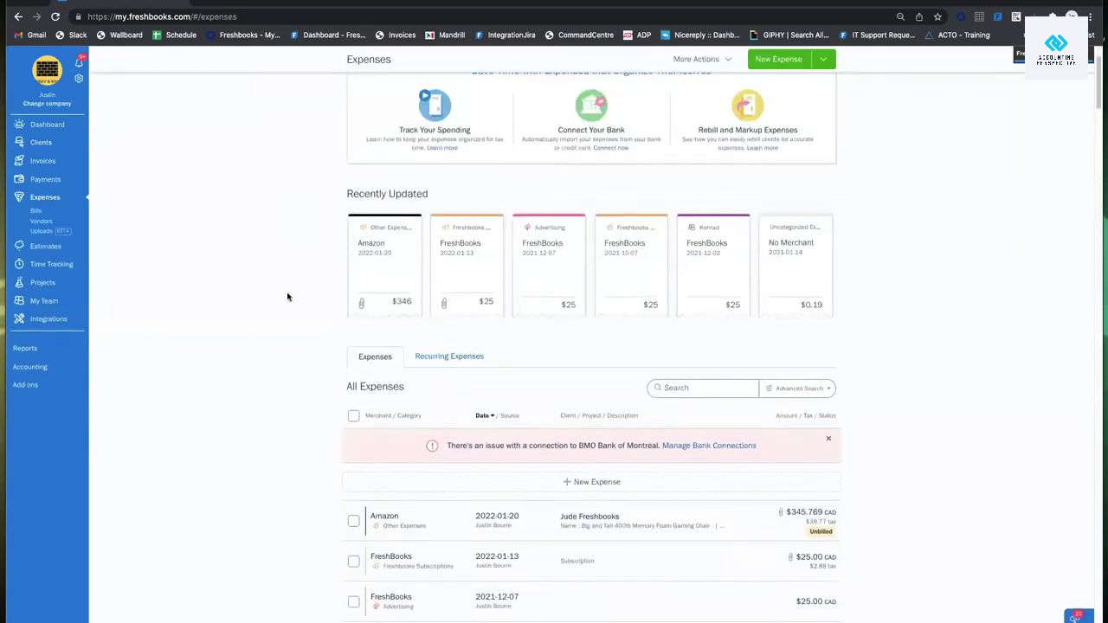
pyautogui.scroll(-2, 422, 317)
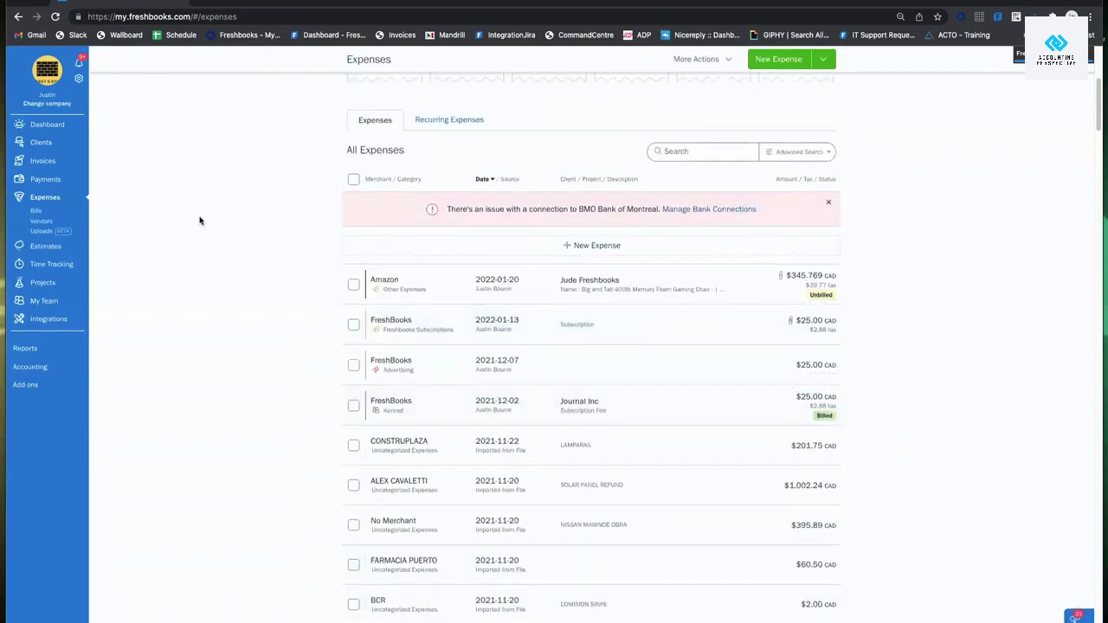
pyautogui.scroll(3, 684, 366)
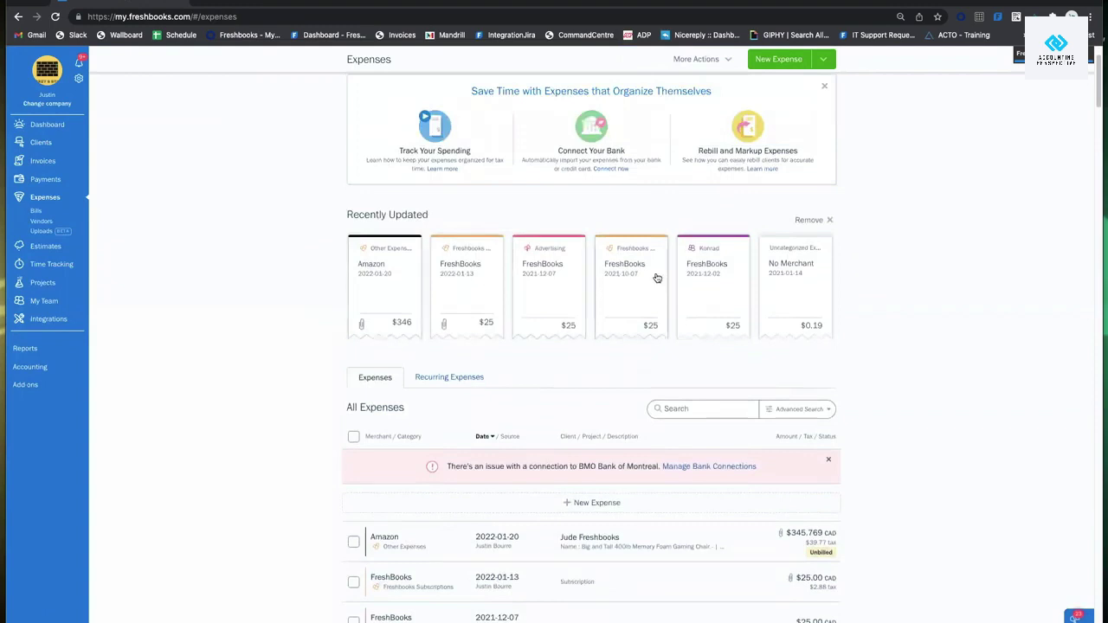
# Remove the Recently Updated expense cards and show the New Expense creation options.
pyautogui.click(806, 221)
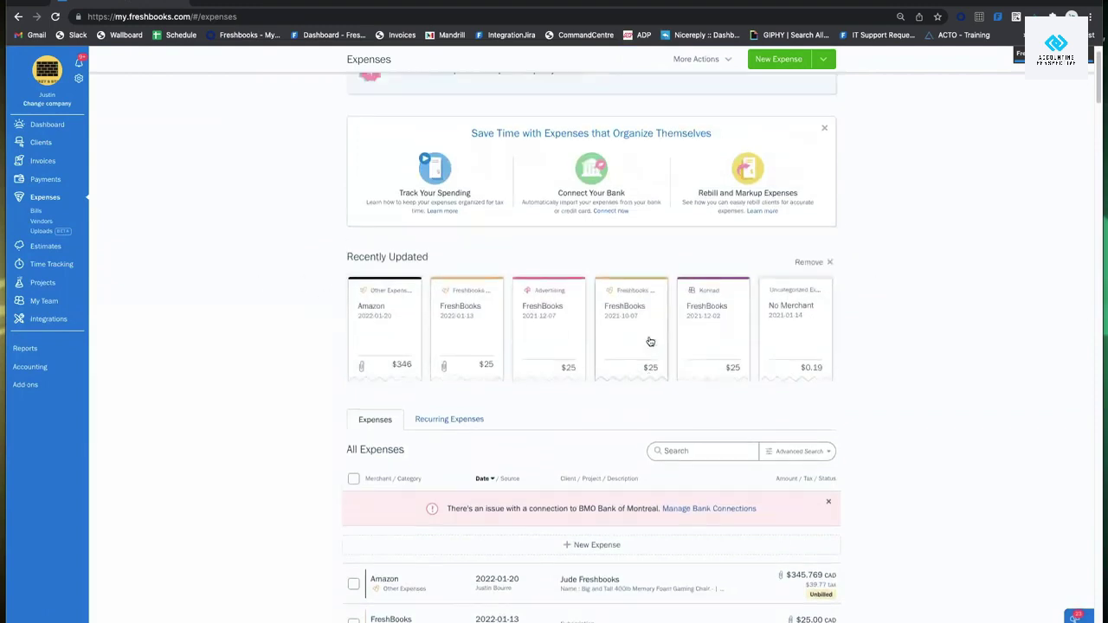
pyautogui.scroll(2, 647, 344)
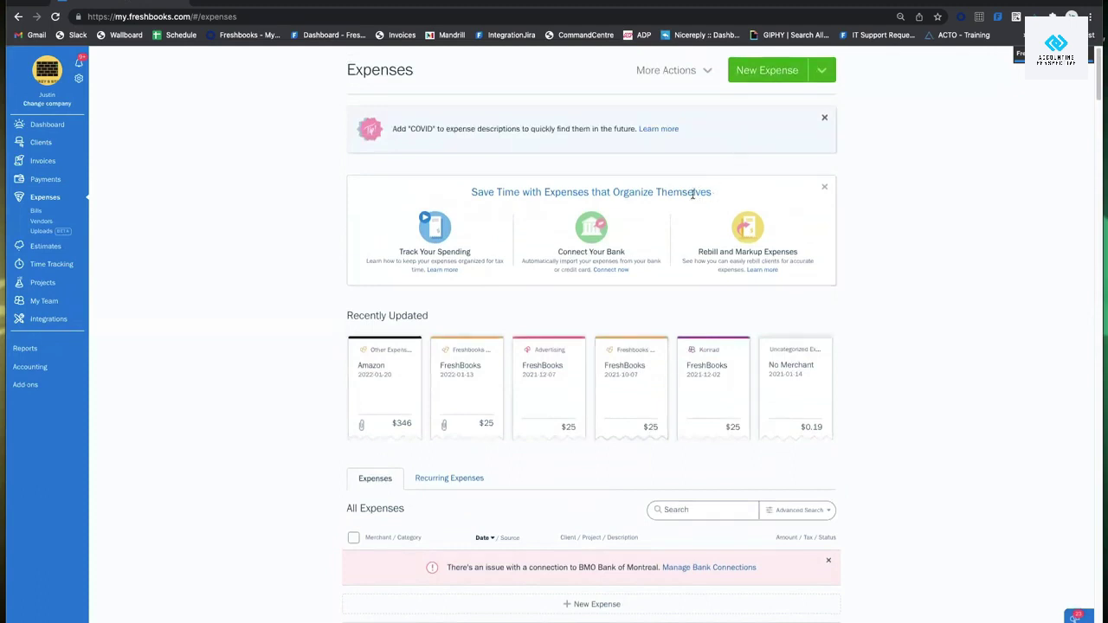
pyautogui.click(787, 73)
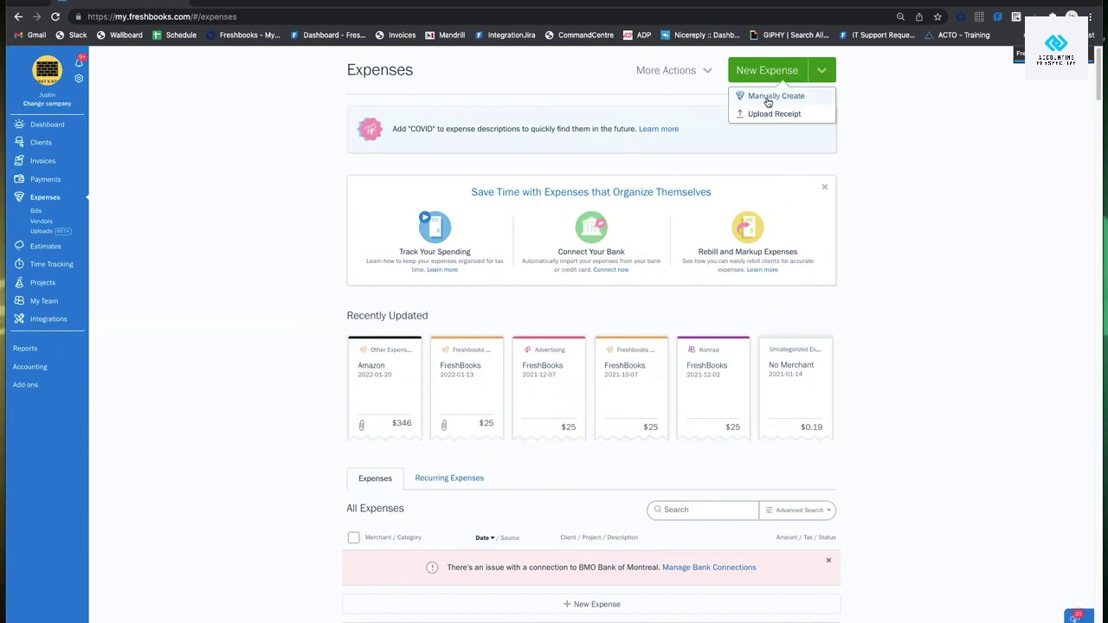
pyautogui.click(792, 115)
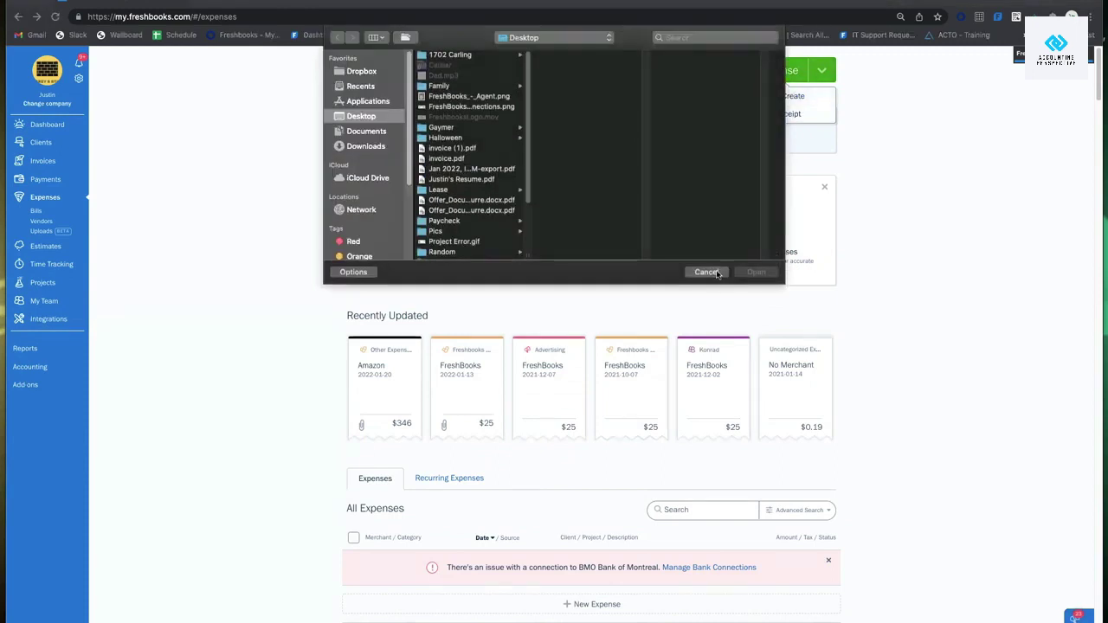
pyautogui.press('Escape')
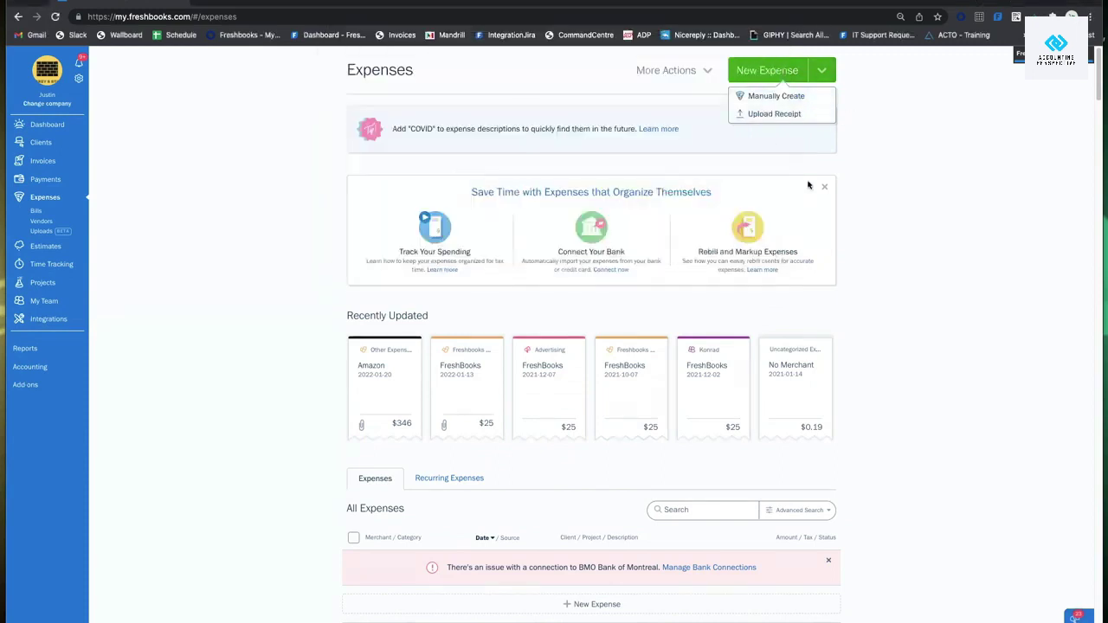
pyautogui.scroll(-3, 783, 244)
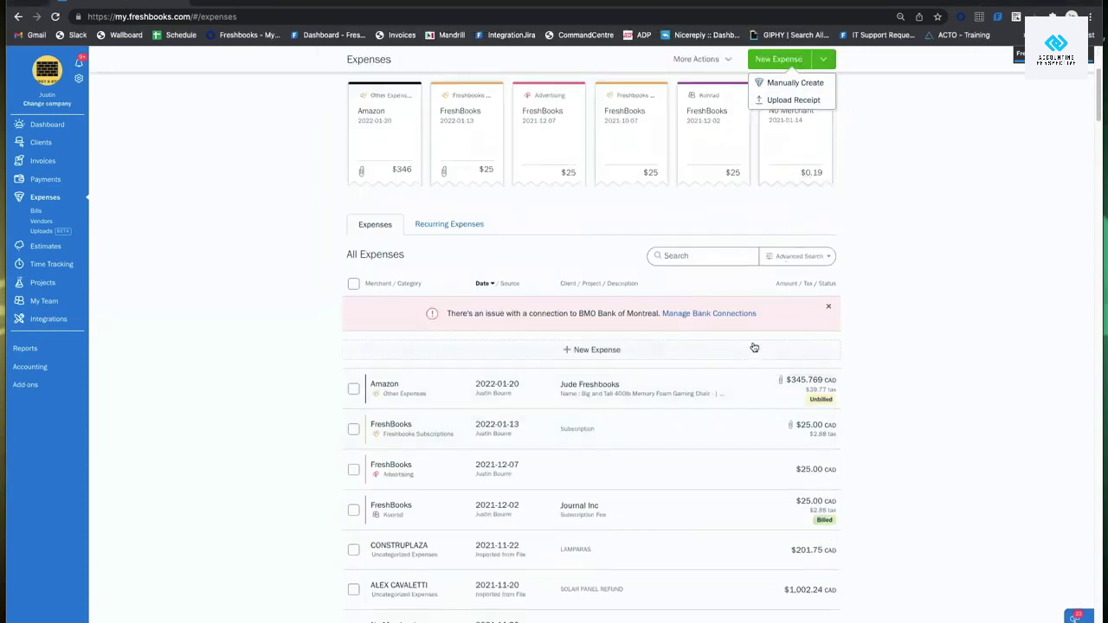
pyautogui.scroll(3, 752, 349)
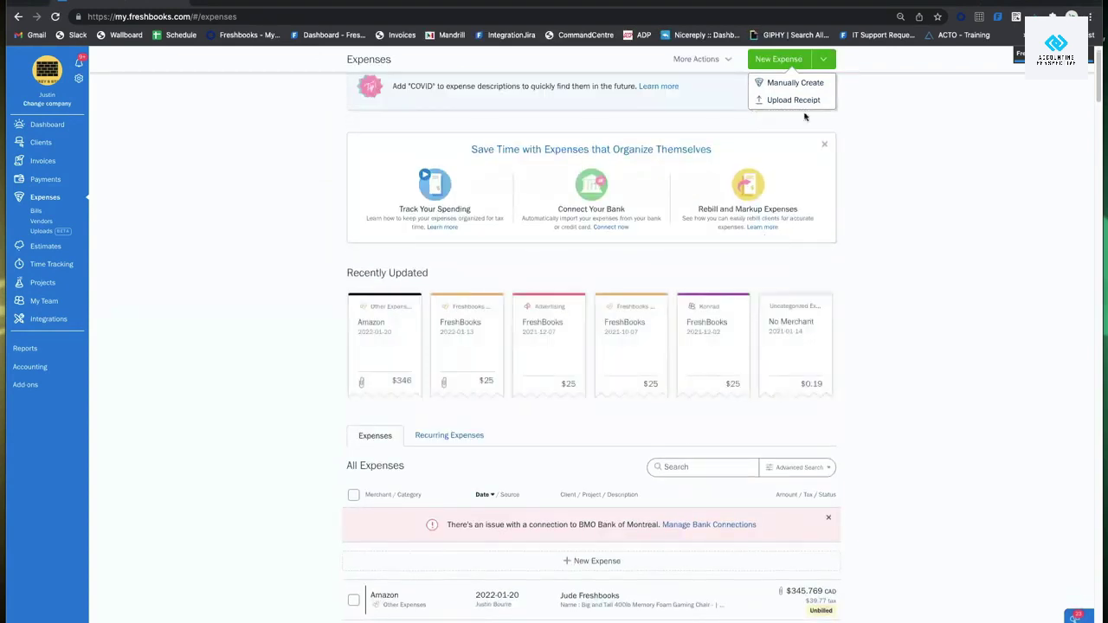
pyautogui.click(882, 135)
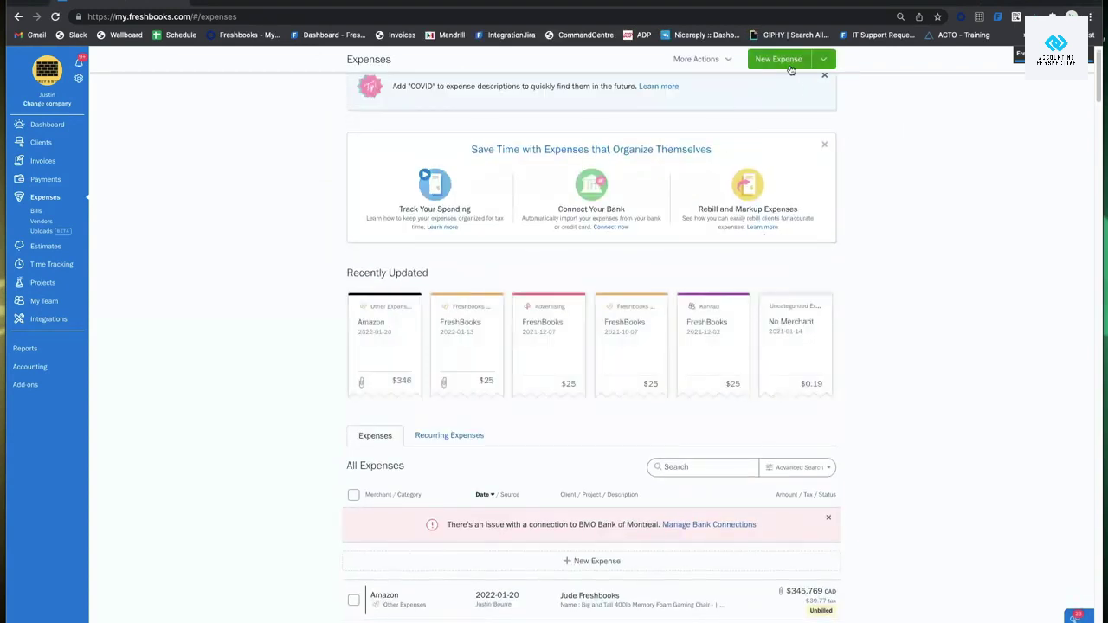
pyautogui.click(791, 67)
pyautogui.click(868, 121)
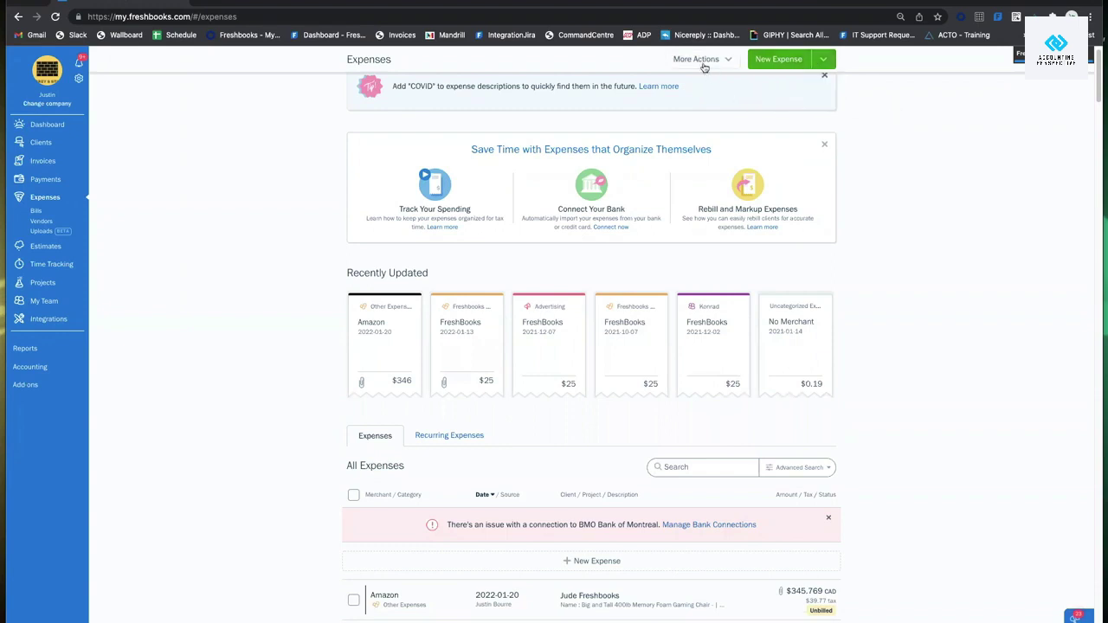
pyautogui.moveTo(705, 68)
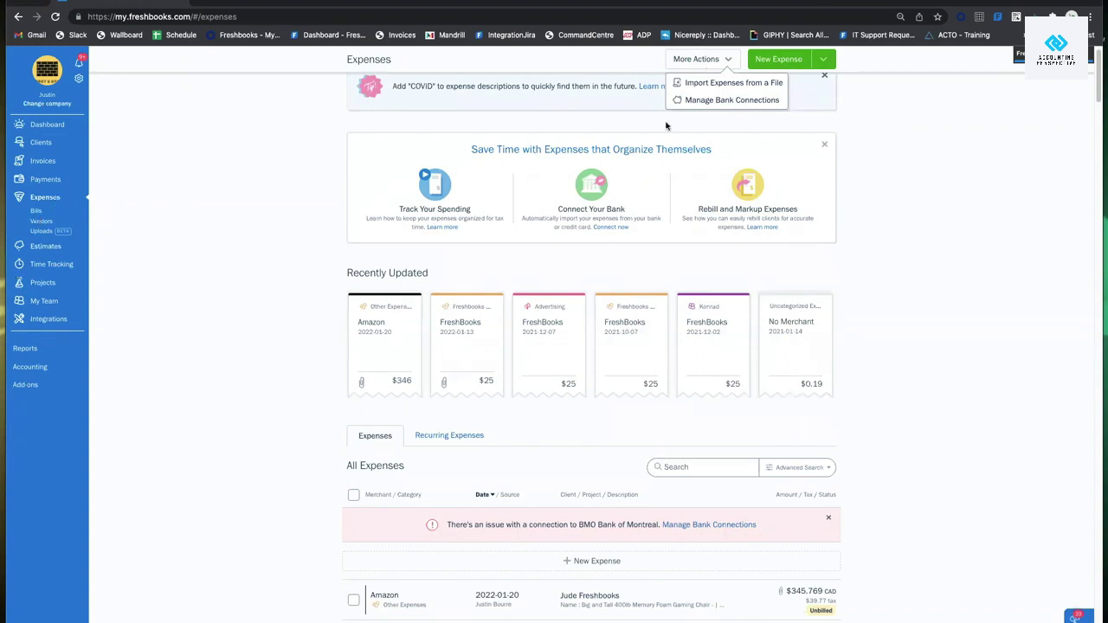
pyautogui.click(725, 62)
pyautogui.click(725, 63)
pyautogui.click(724, 82)
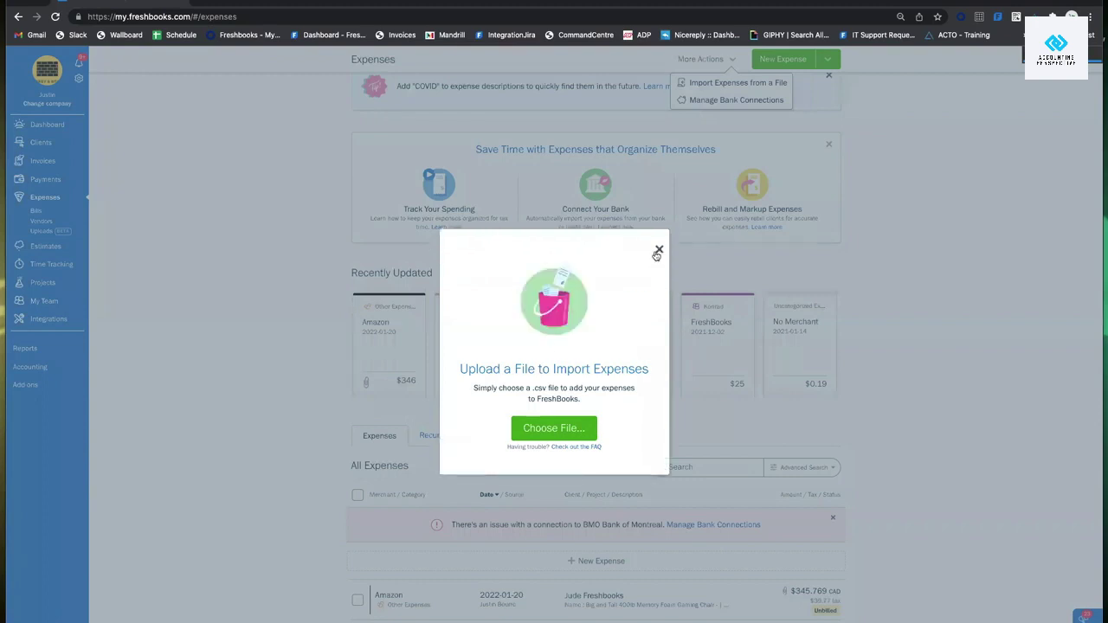
pyautogui.click(657, 251)
pyautogui.scroll(-3, 519, 391)
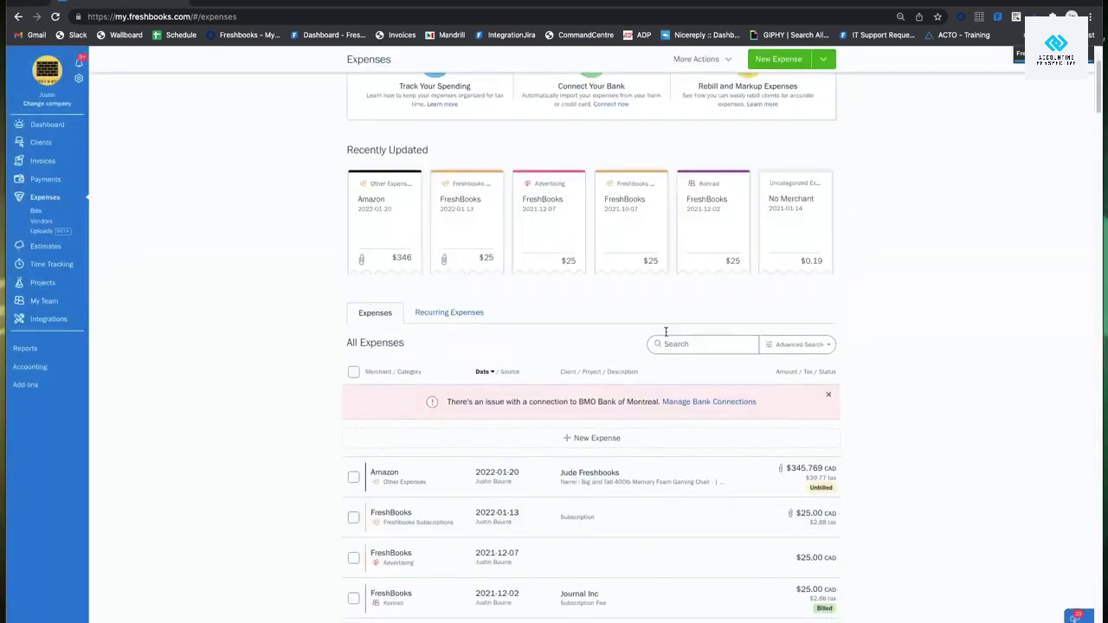
pyautogui.scroll(4, 437, 327)
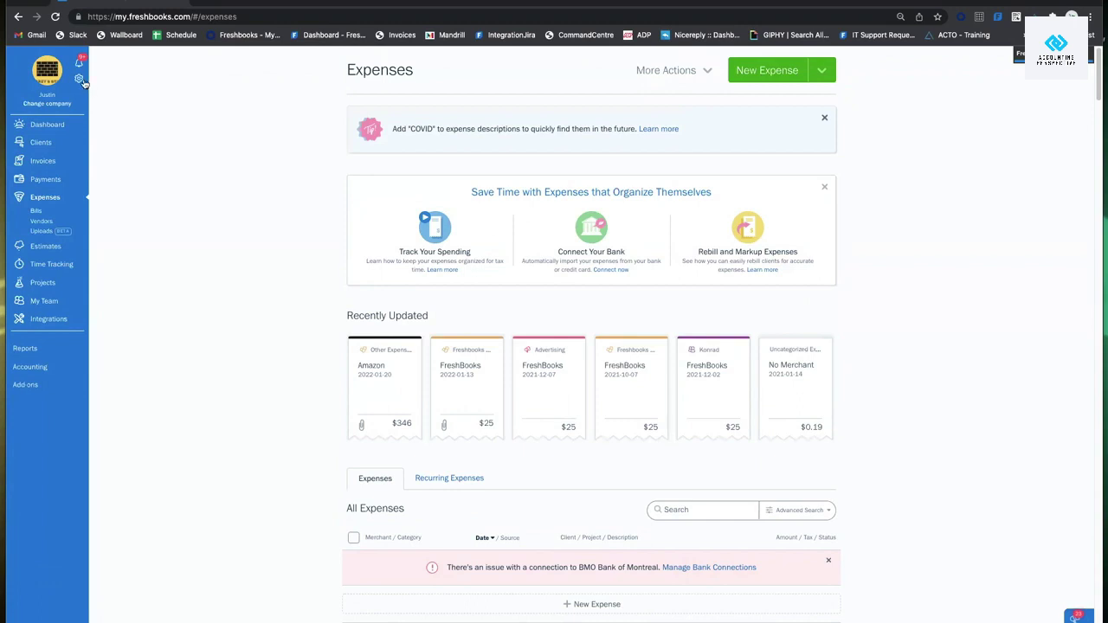
pyautogui.click(78, 81)
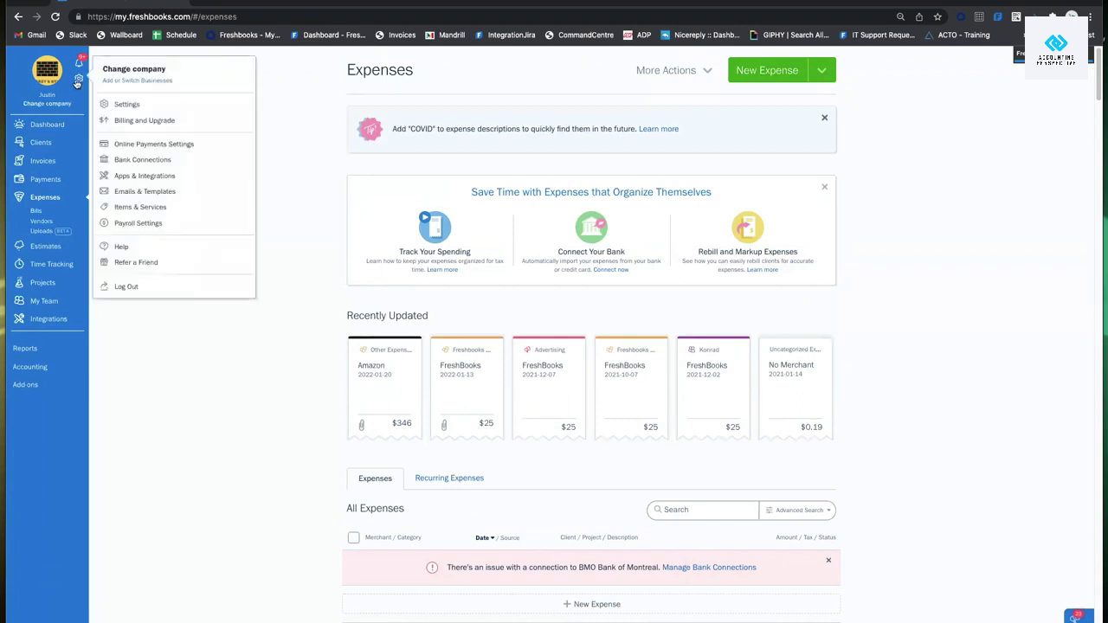
pyautogui.click(143, 157)
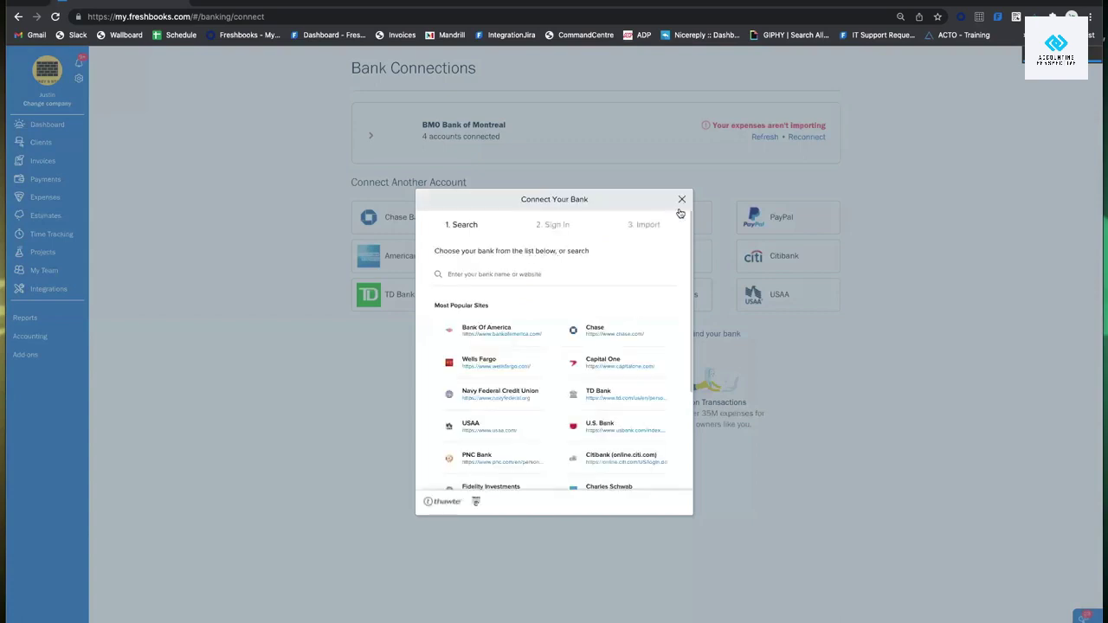
pyautogui.click(683, 202)
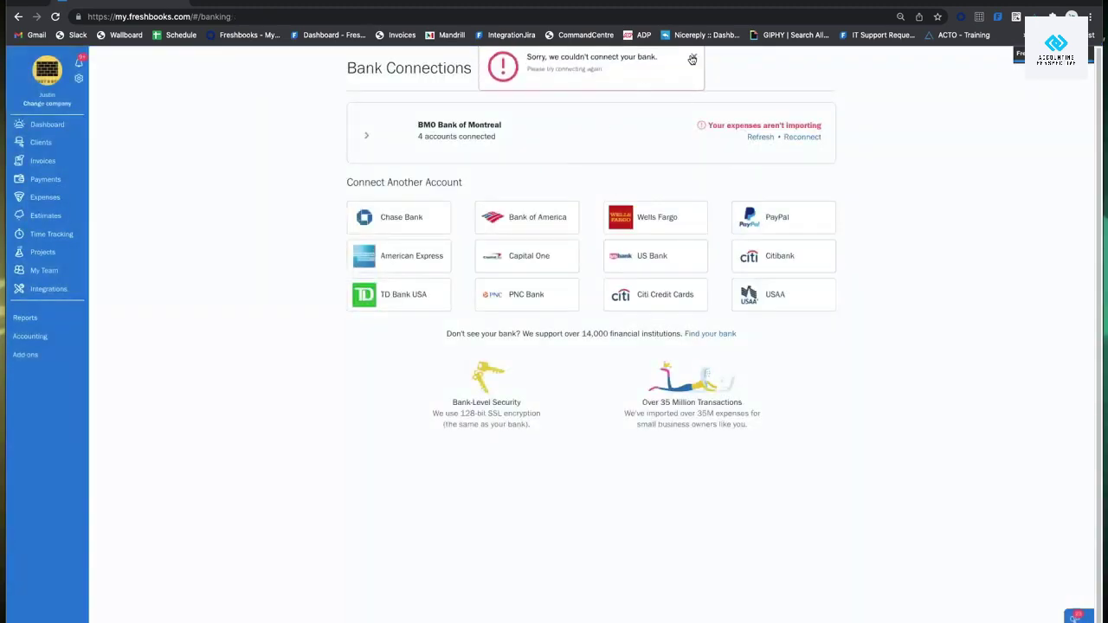
pyautogui.click(691, 59)
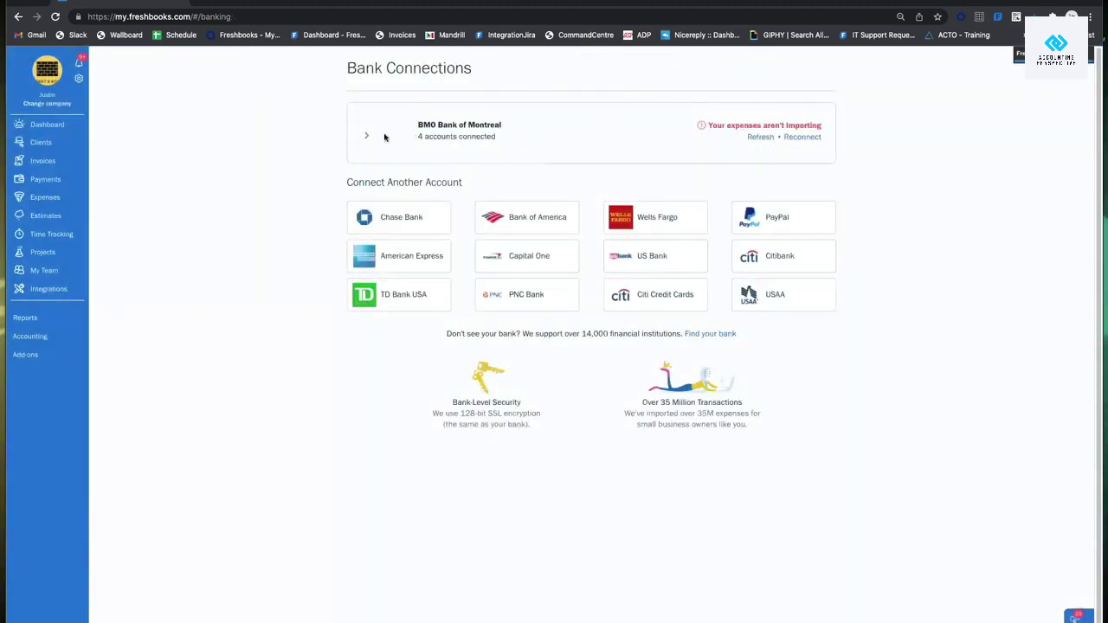
pyautogui.click(385, 137)
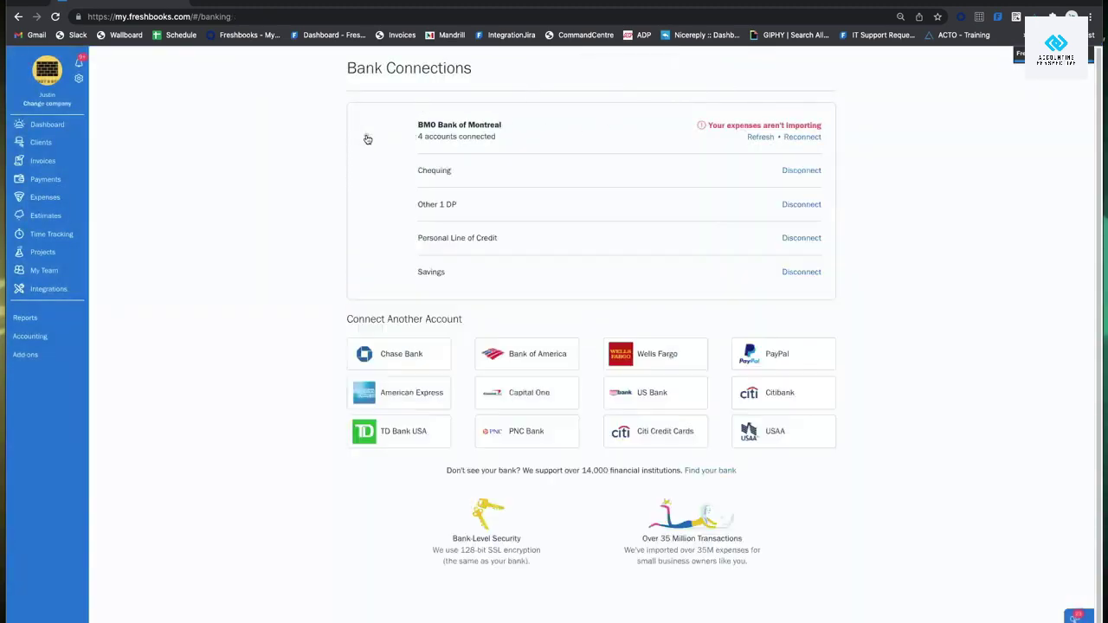
pyautogui.click(60, 201)
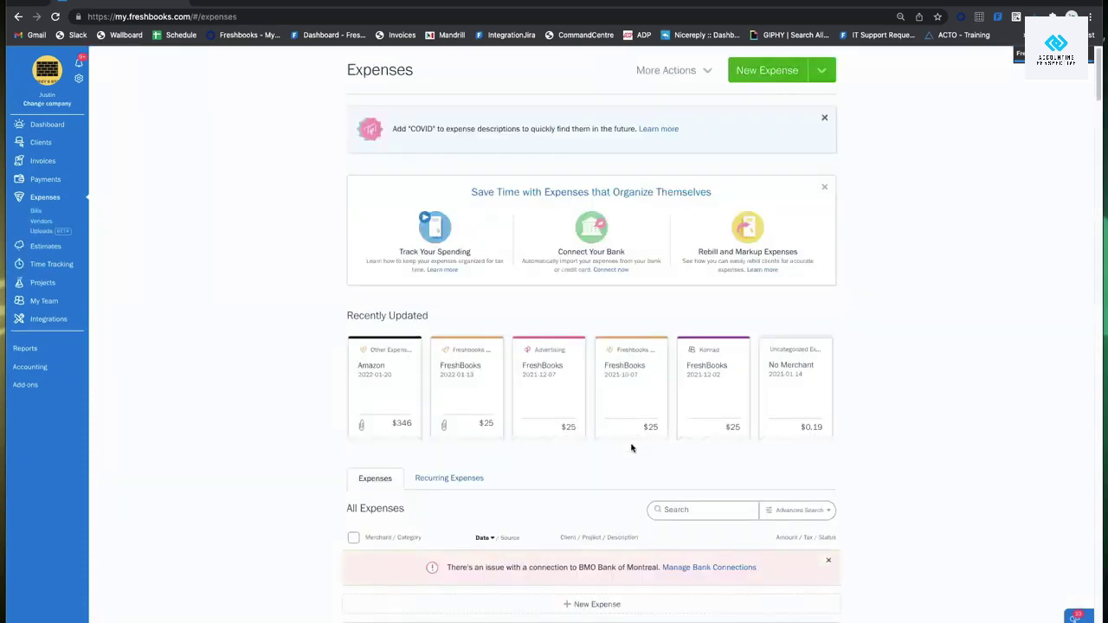
# Choose Manually Create from the New Expense dropdown to get a blank expense form.
pyautogui.scroll(-3, 674, 367)
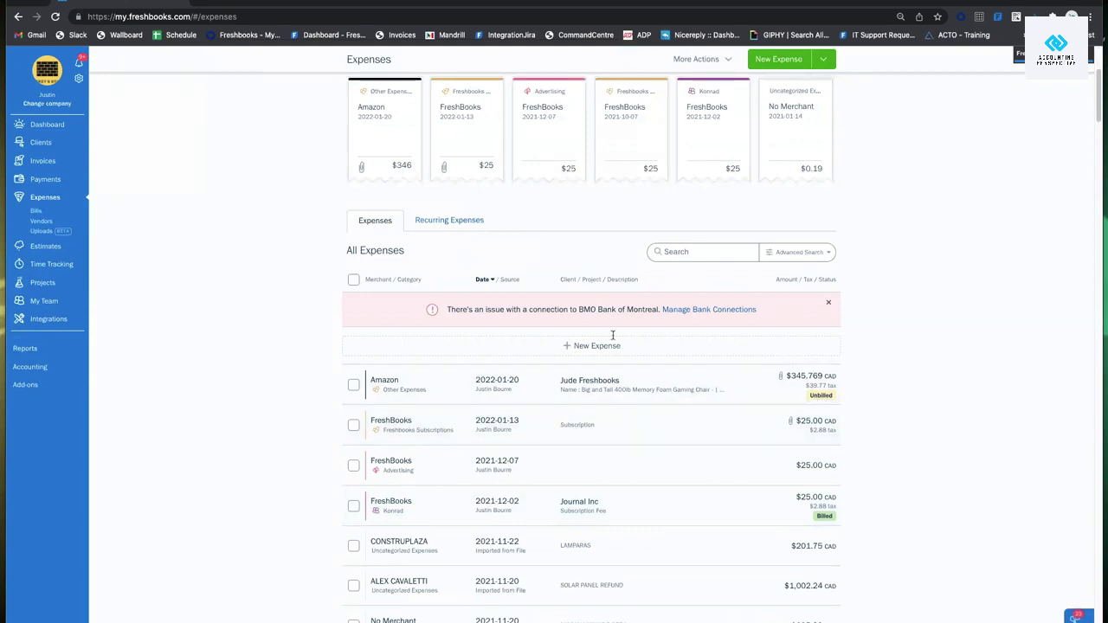
pyautogui.scroll(5, 584, 337)
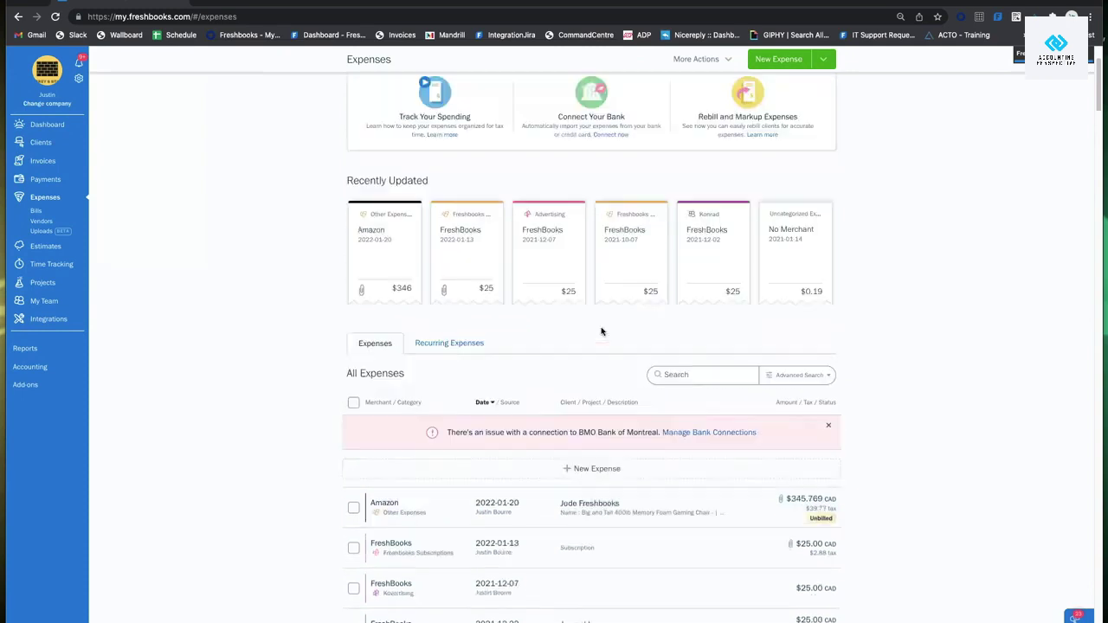
pyautogui.click(762, 74)
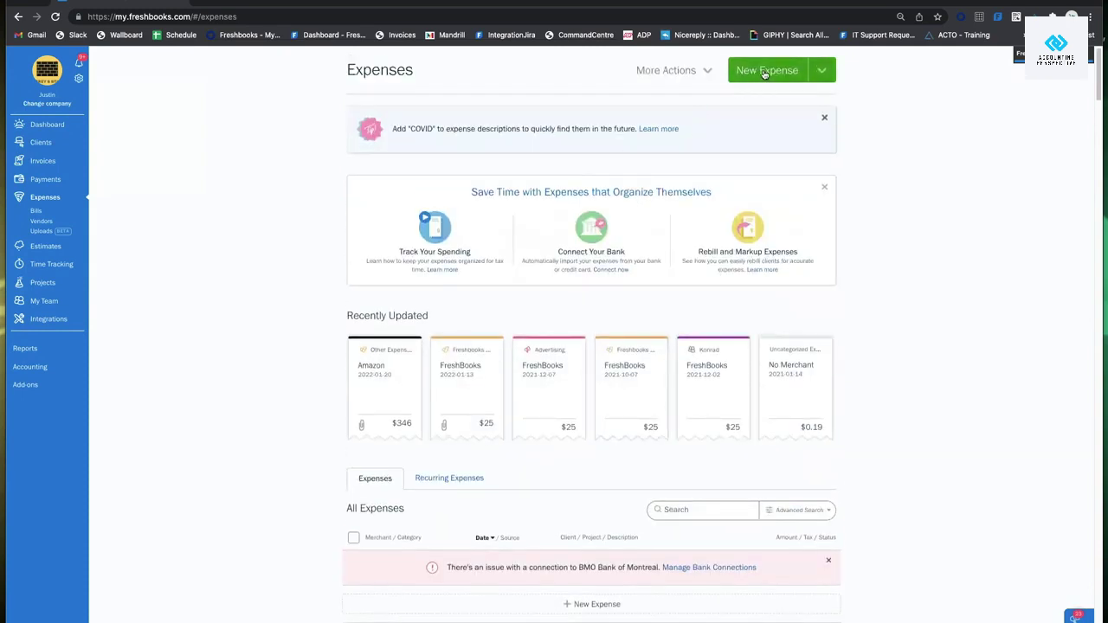
pyautogui.click(769, 73)
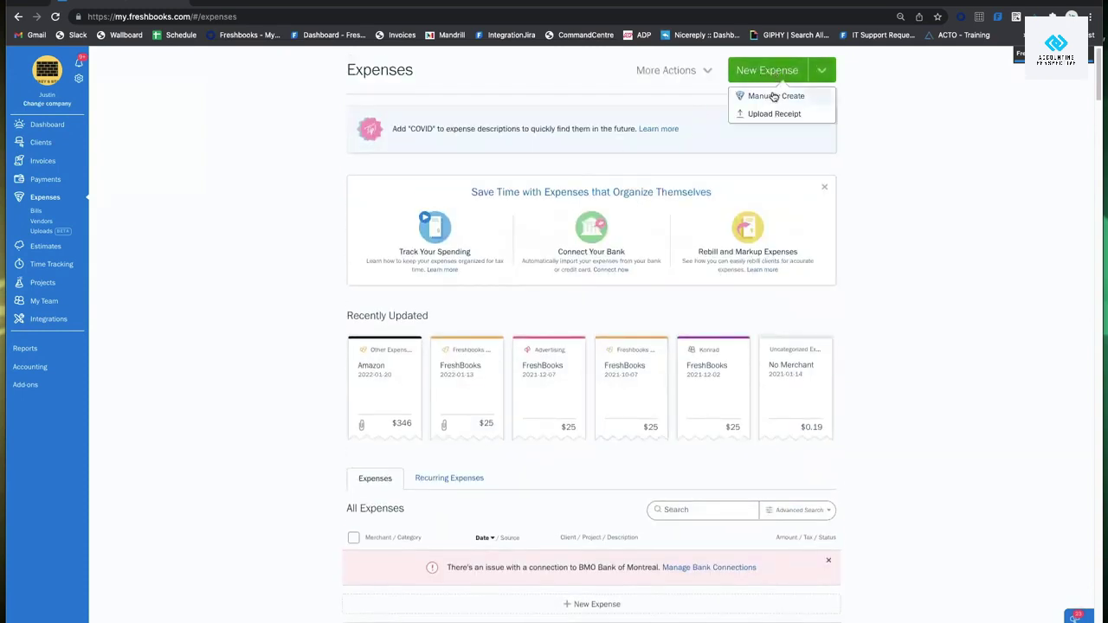
pyautogui.click(775, 95)
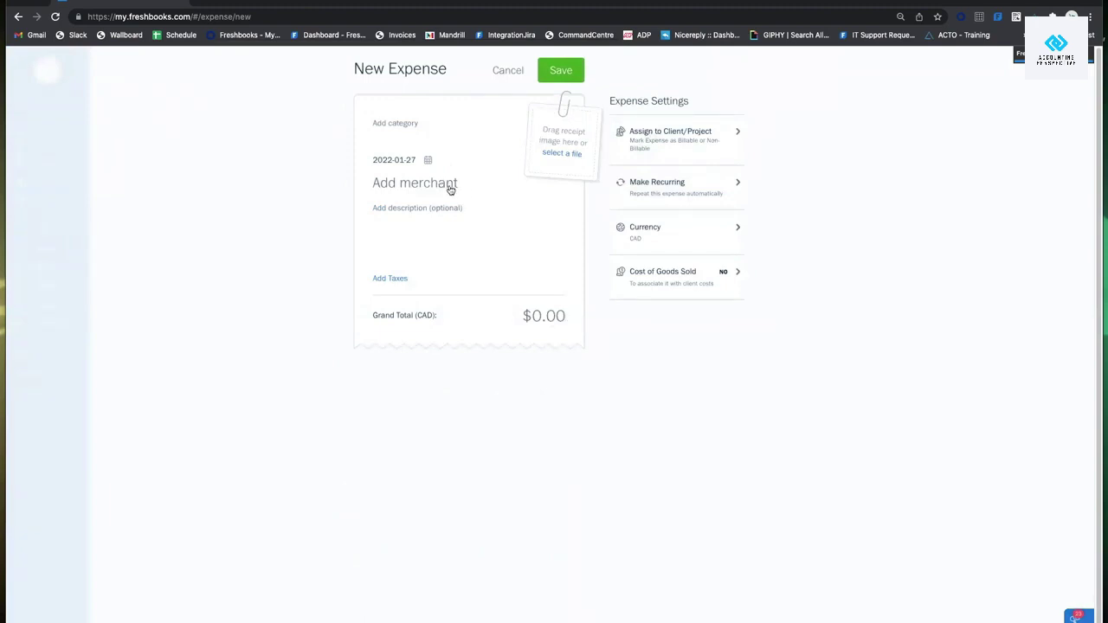
# Set the expense's merchant to FreshBooks.
pyautogui.click(447, 189)
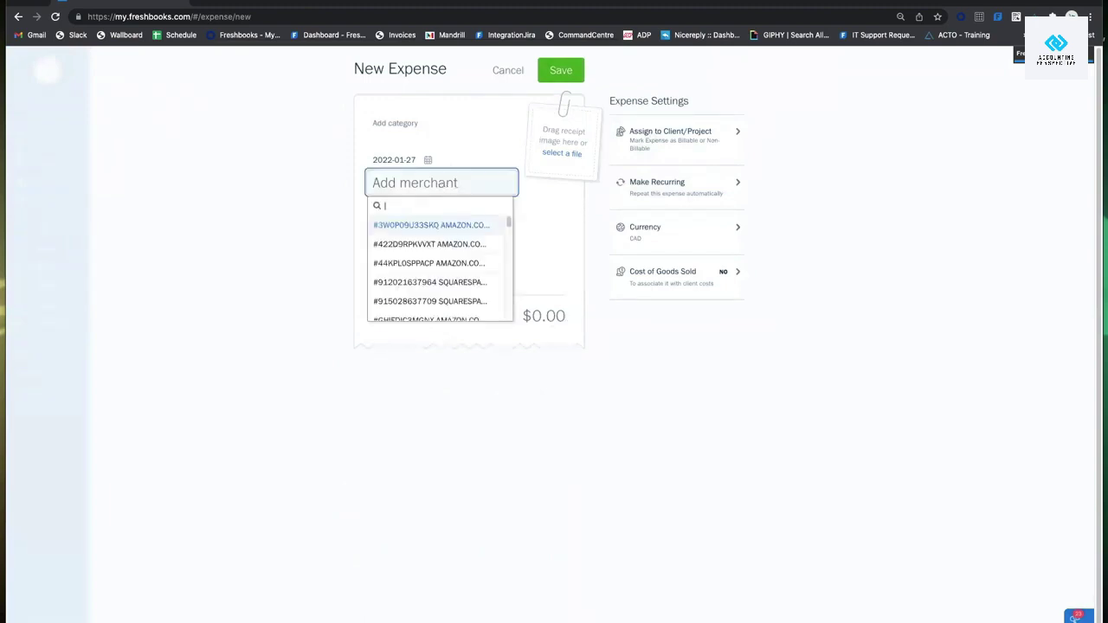
pyautogui.write('sh')
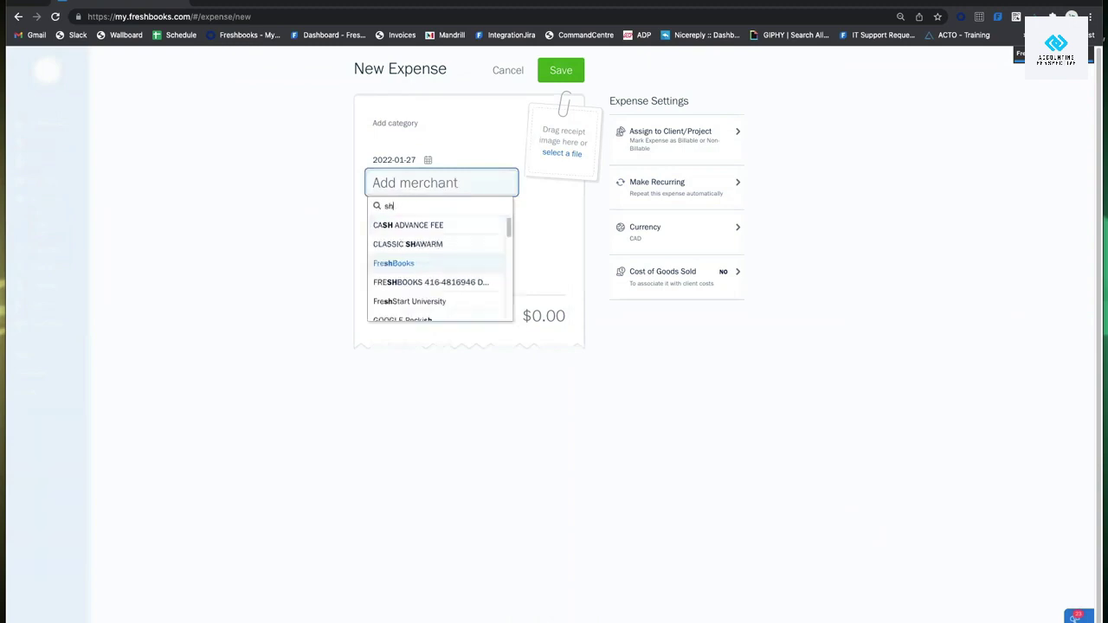
pyautogui.press('BackSpace')
pyautogui.press('BackSpace')
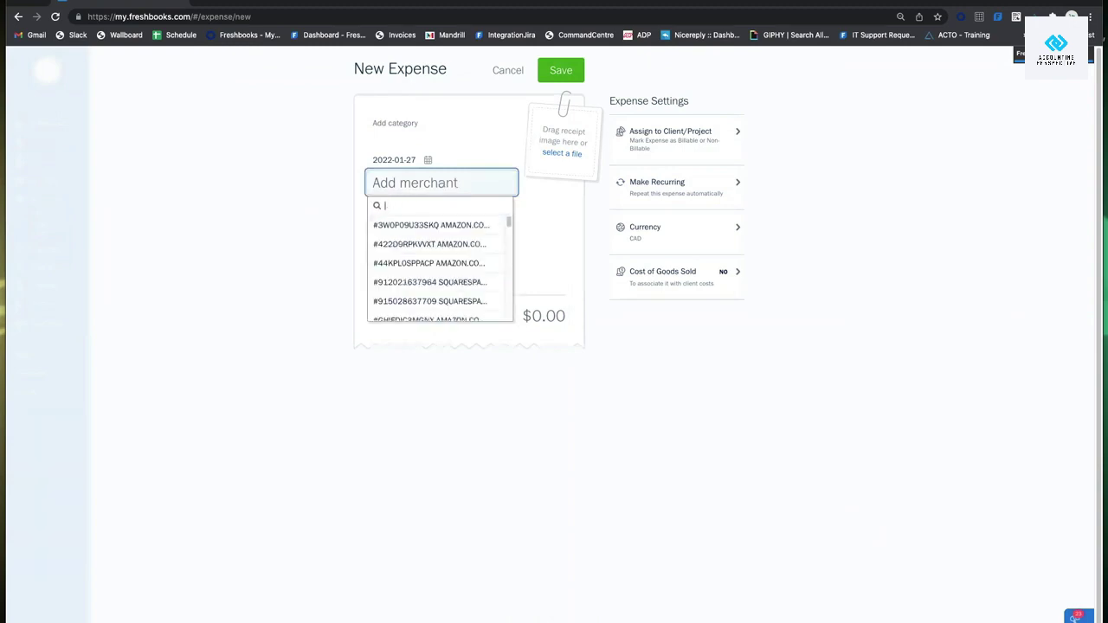
pyautogui.write('Freshbooks')
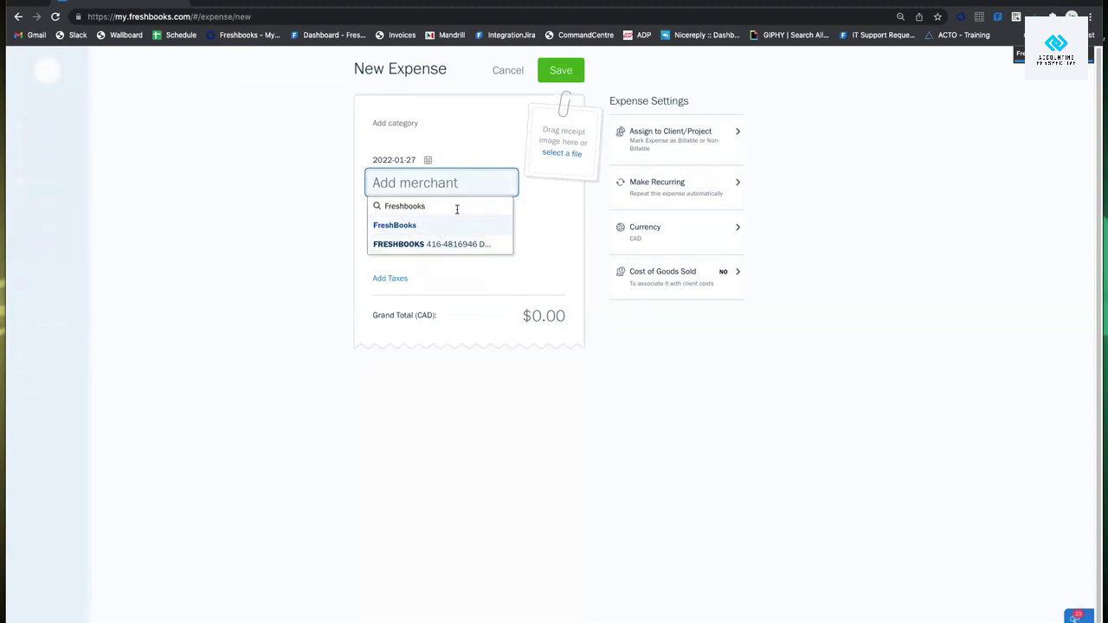
pyautogui.click(448, 226)
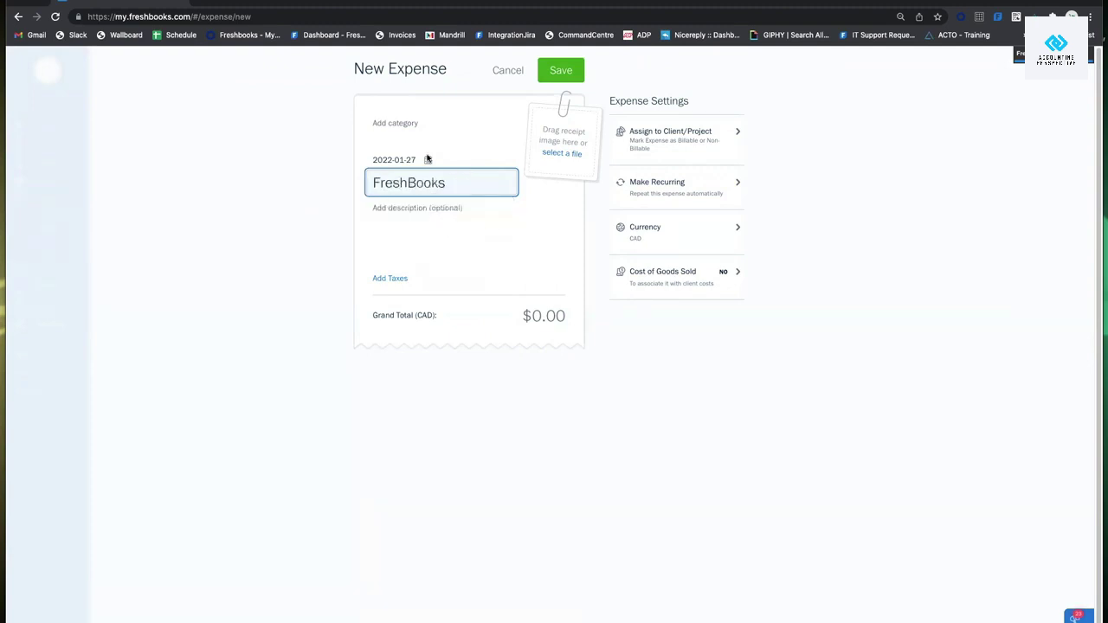
# Enter a grand total of $25.00 for the expense.
pyautogui.click(549, 315)
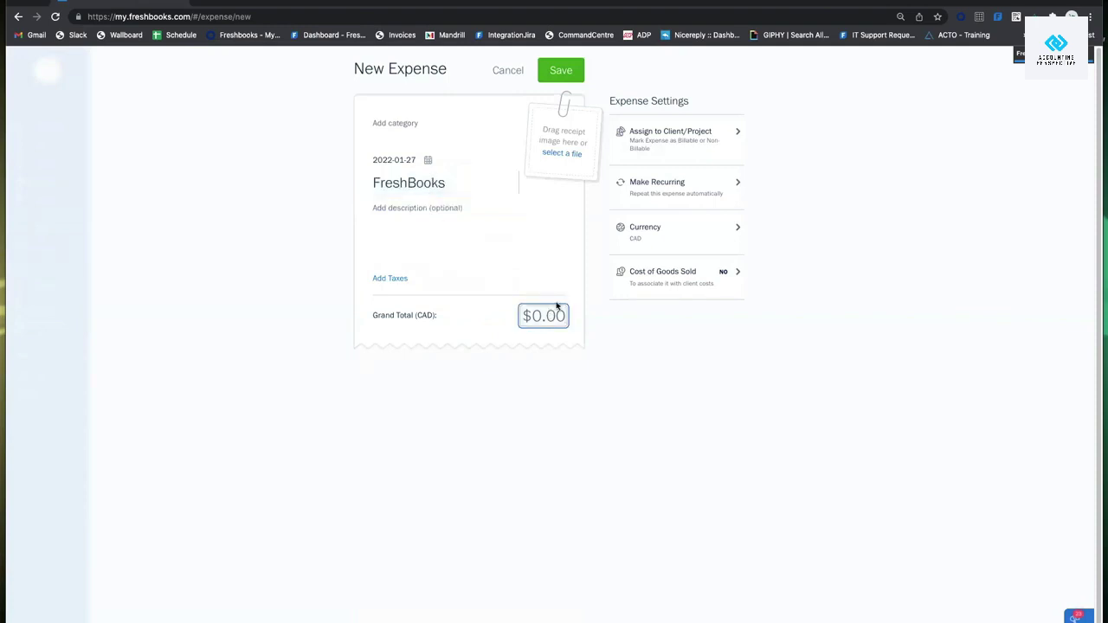
pyautogui.write('25')
pyautogui.click(618, 379)
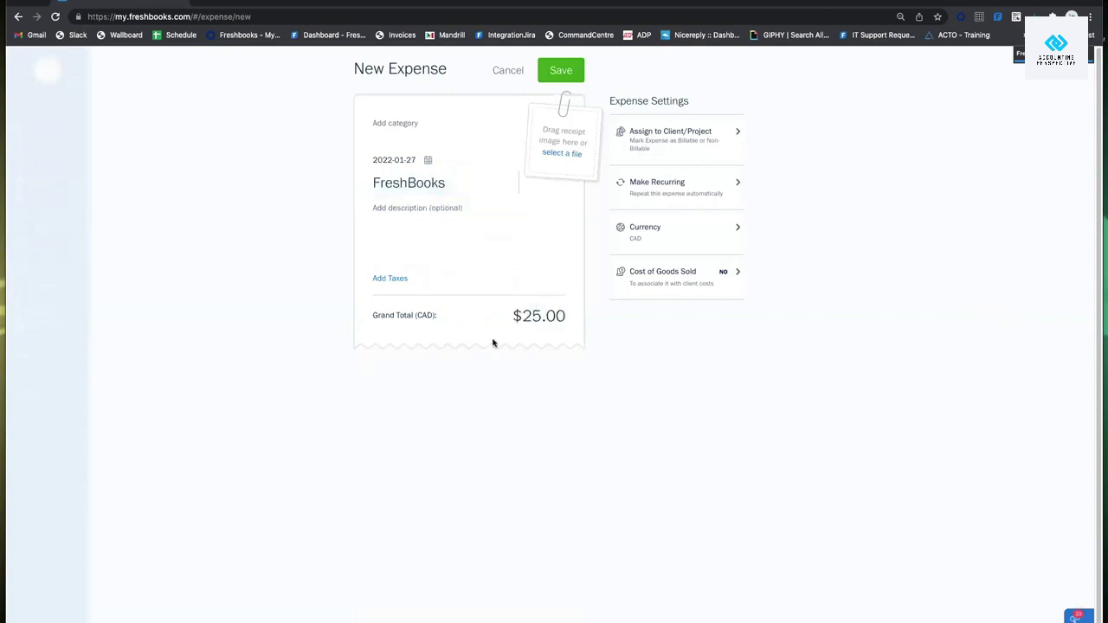
pyautogui.click(396, 123)
pyautogui.scroll(-10, 452, 210)
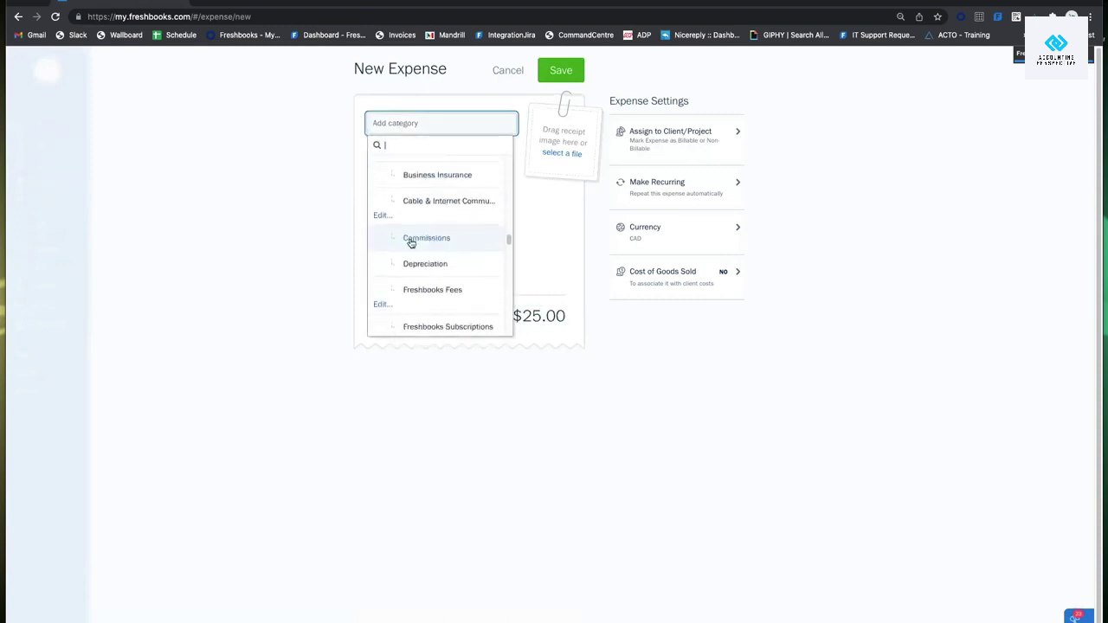
pyautogui.scroll(-10, 437, 255)
pyautogui.scroll(15, 456, 255)
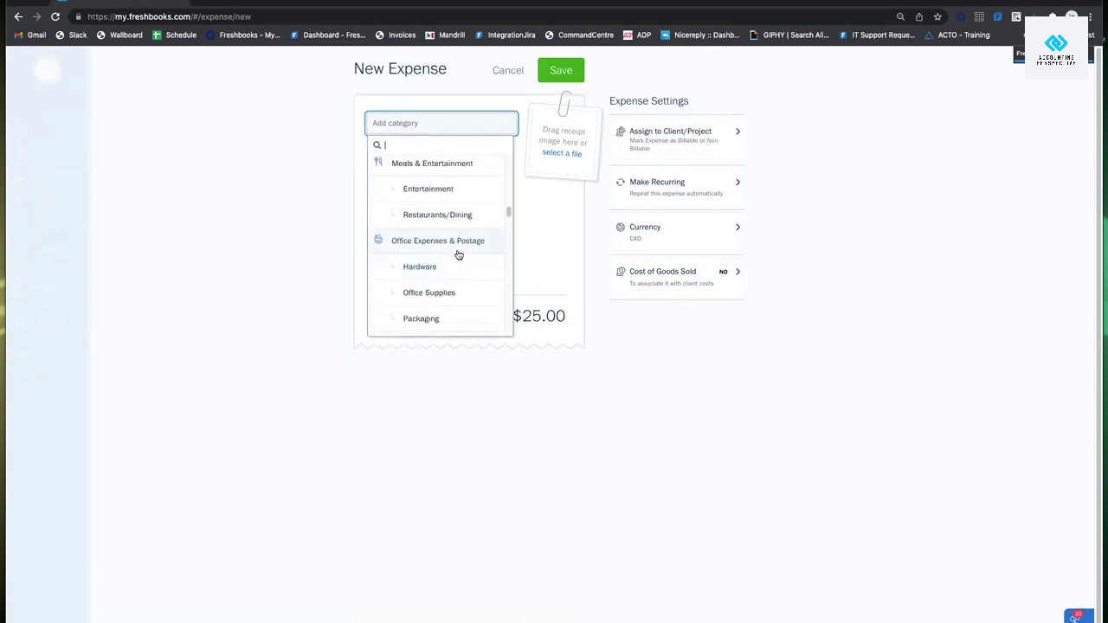
pyautogui.write('subscription')
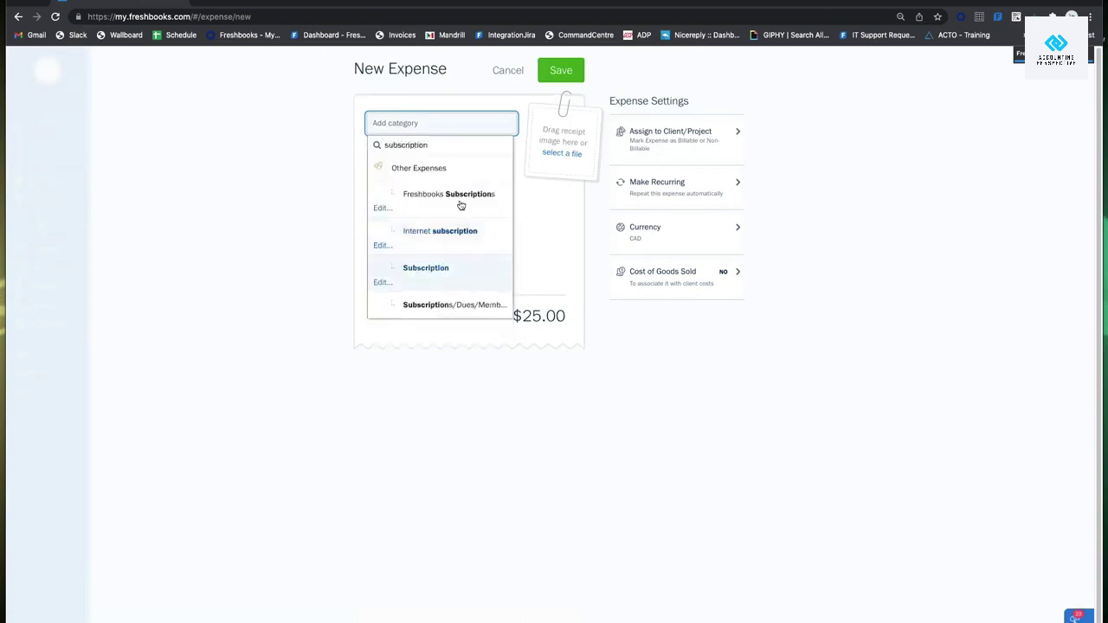
pyautogui.scroll(-1, 490, 252)
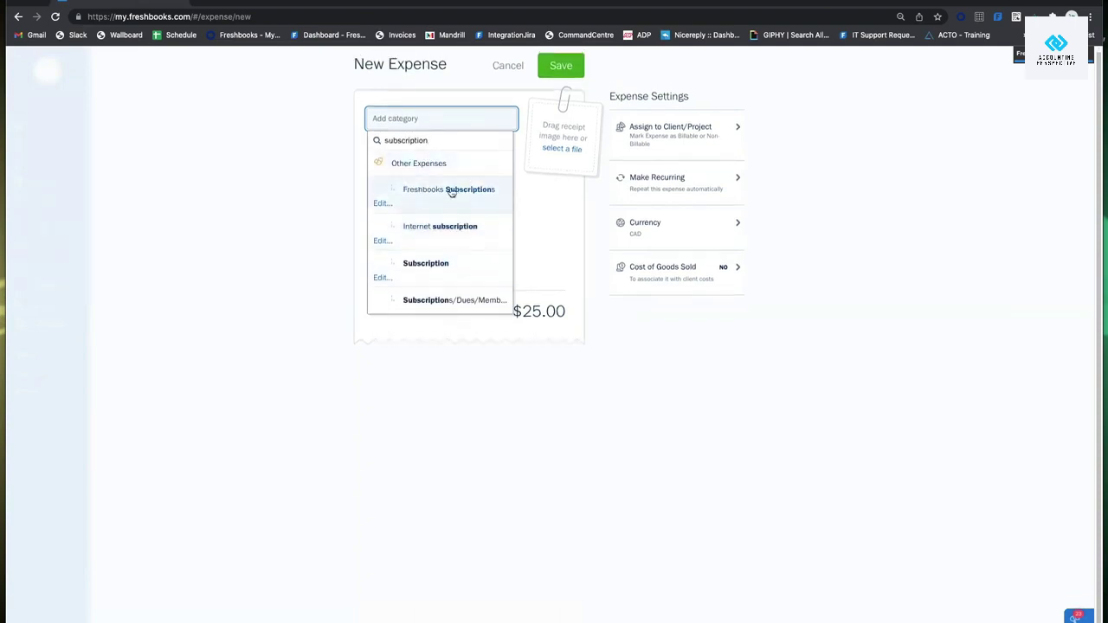
pyautogui.moveTo(446, 138); pyautogui.dragTo(344, 131)
pyautogui.click(333, 129)
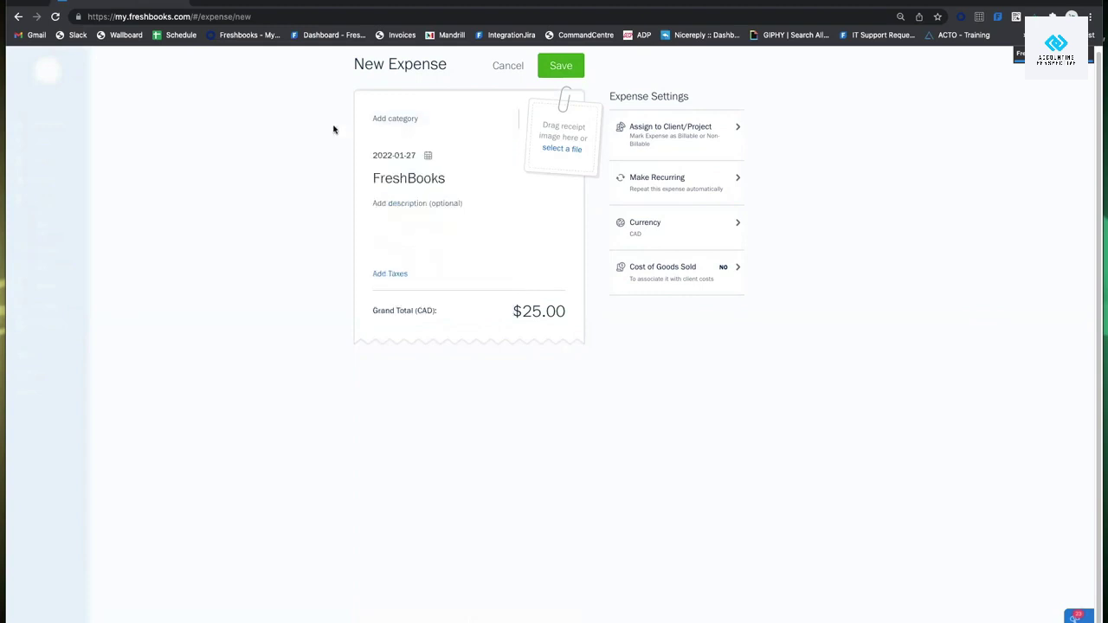
pyautogui.click(418, 118)
pyautogui.write('freshbooks subsc')
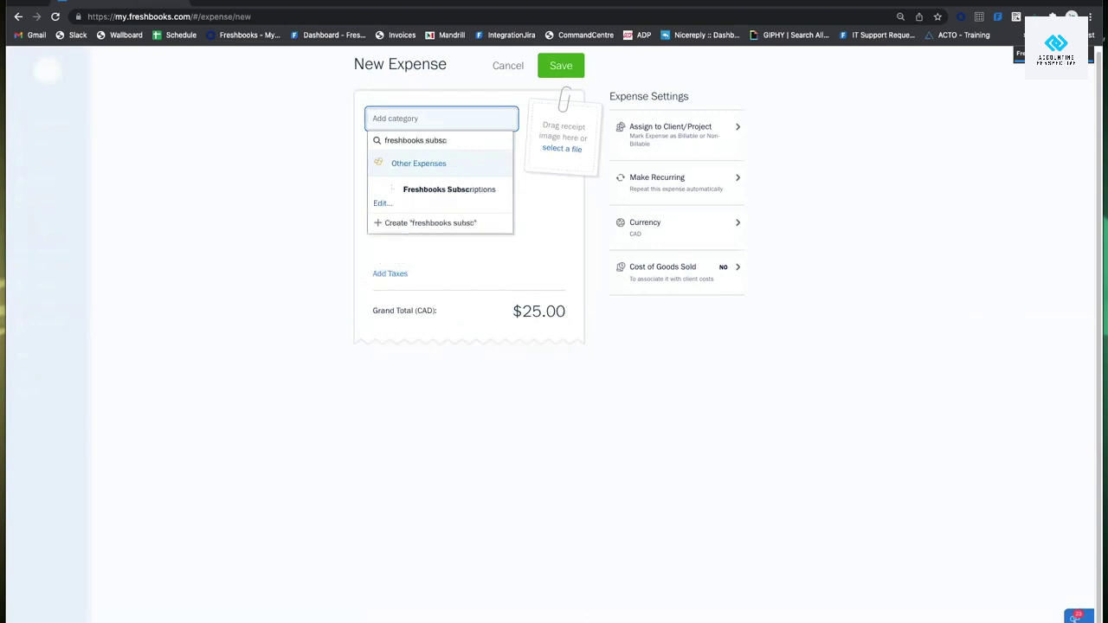
pyautogui.write('ription 1')
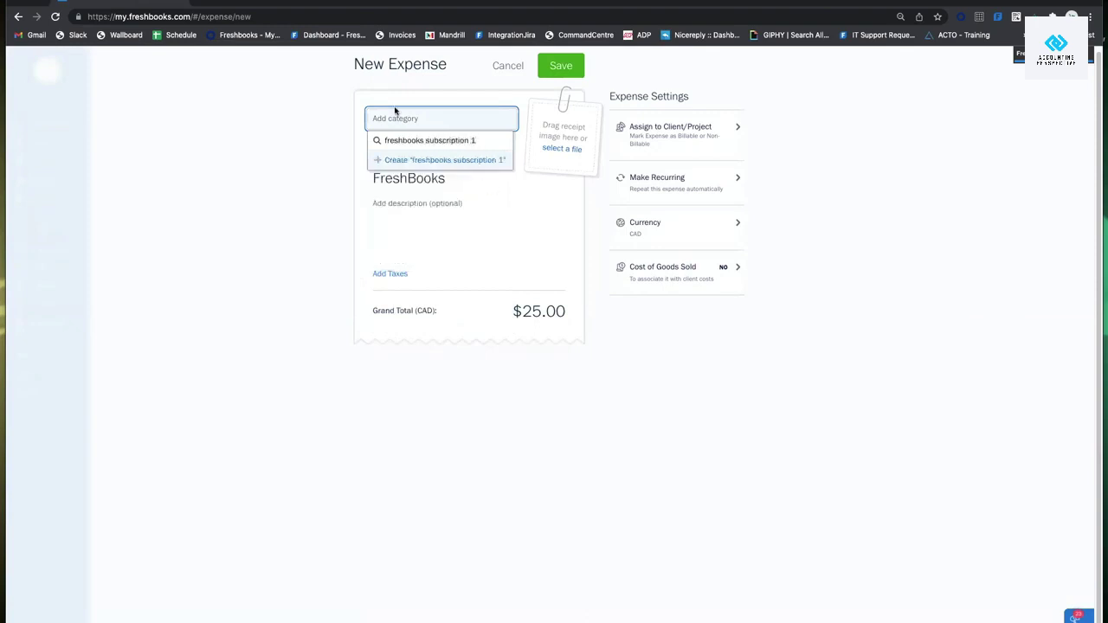
pyautogui.click(428, 162)
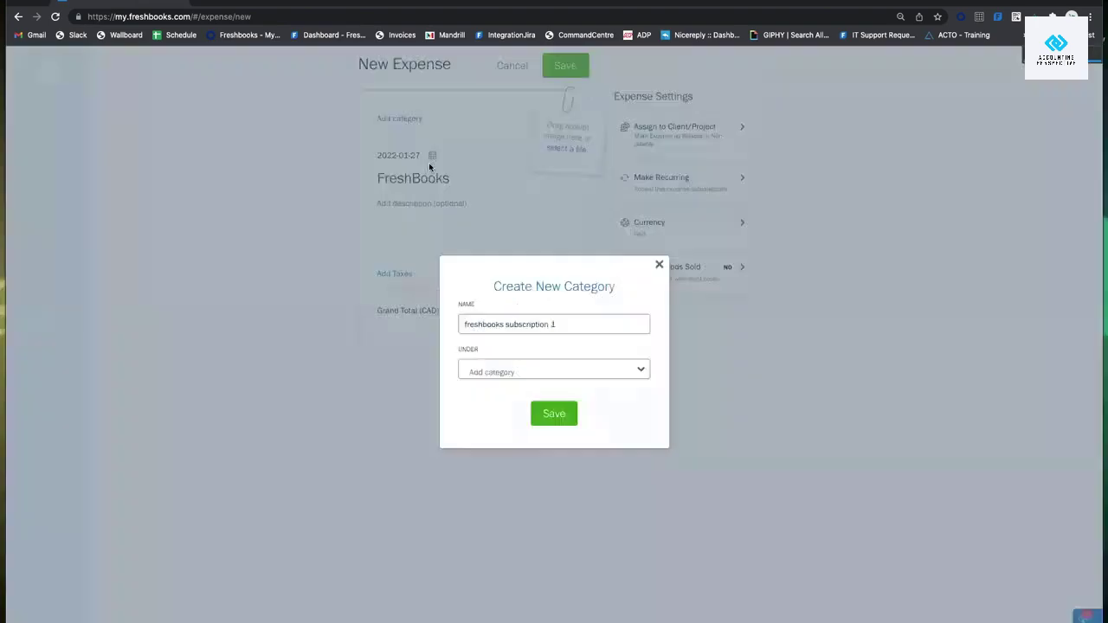
pyautogui.click(543, 371)
pyautogui.scroll(-5, 558, 433)
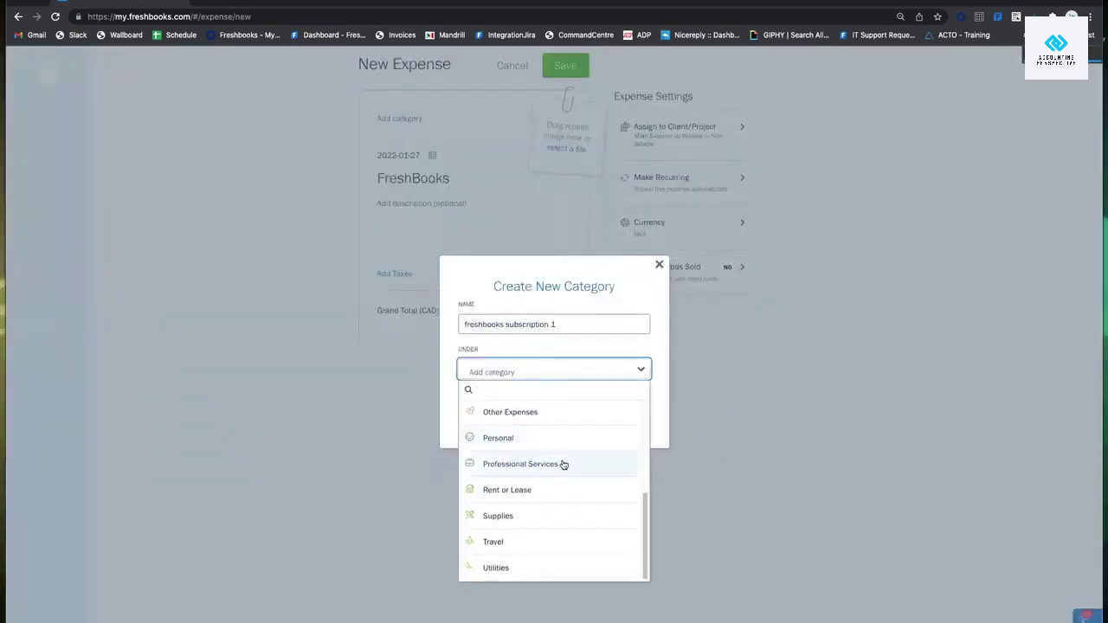
pyautogui.scroll(3, 564, 413)
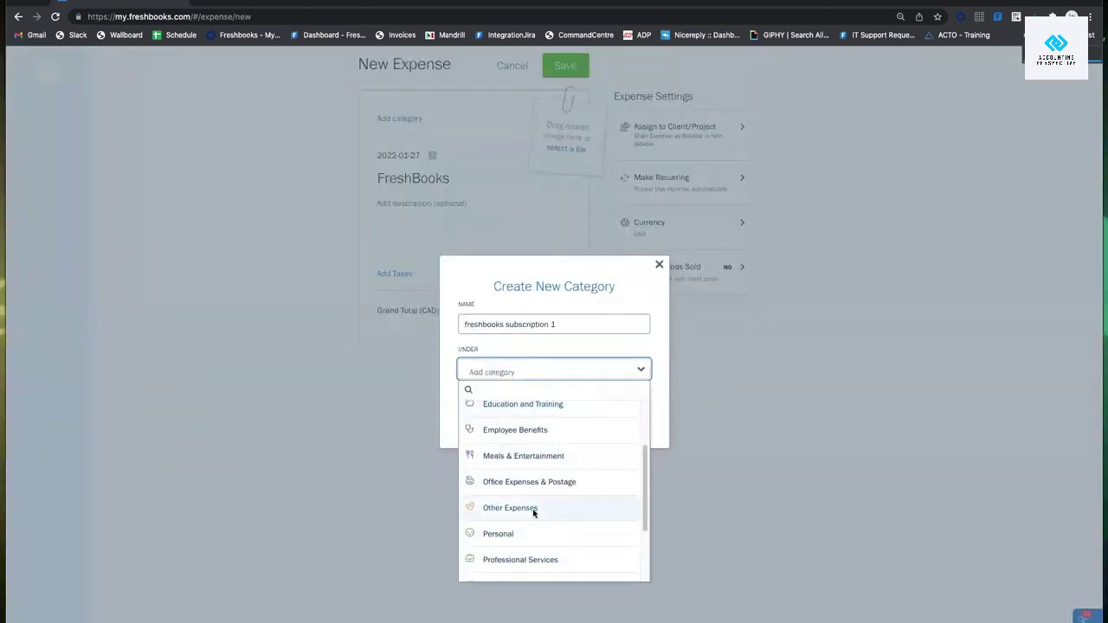
pyautogui.click(511, 508)
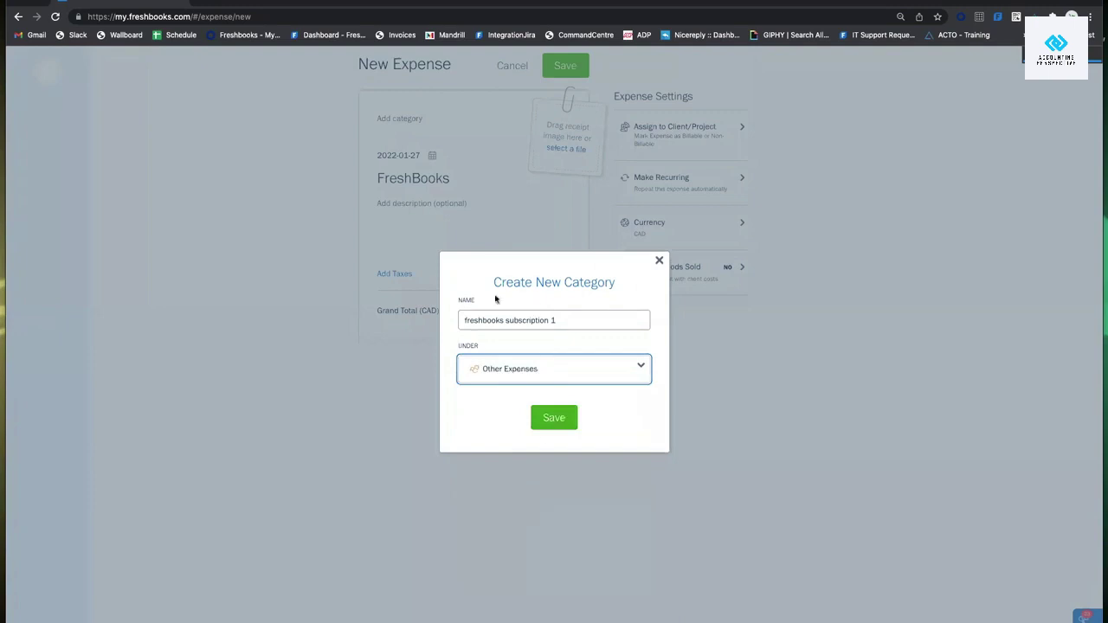
pyautogui.click(659, 260)
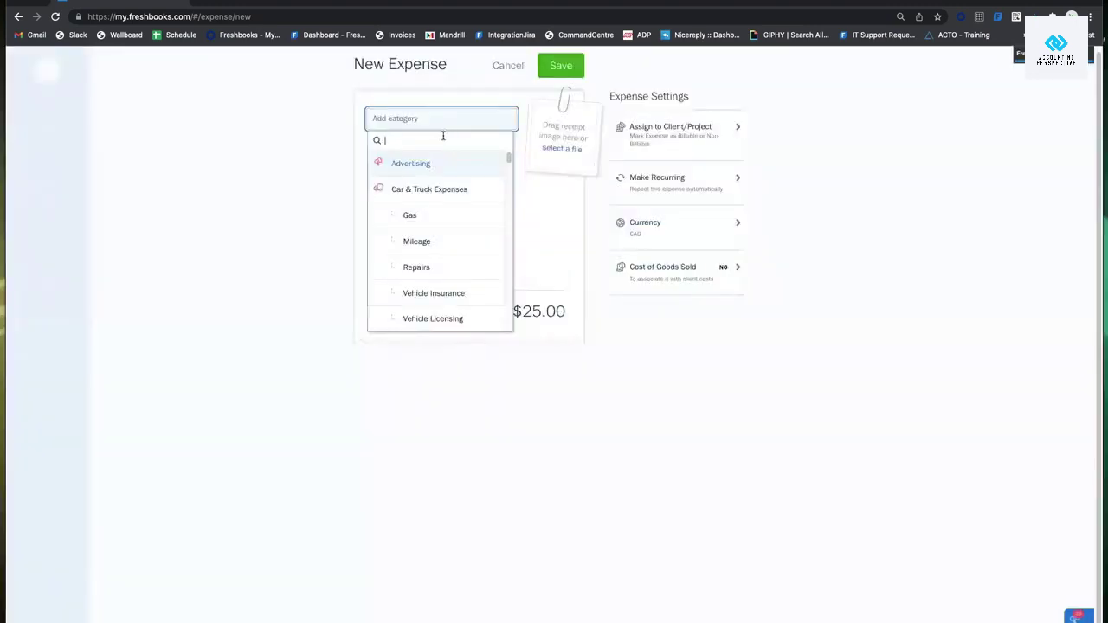
# File the expense under Other Expenses, then start a new category from a typed search name.
pyautogui.write('subscri')
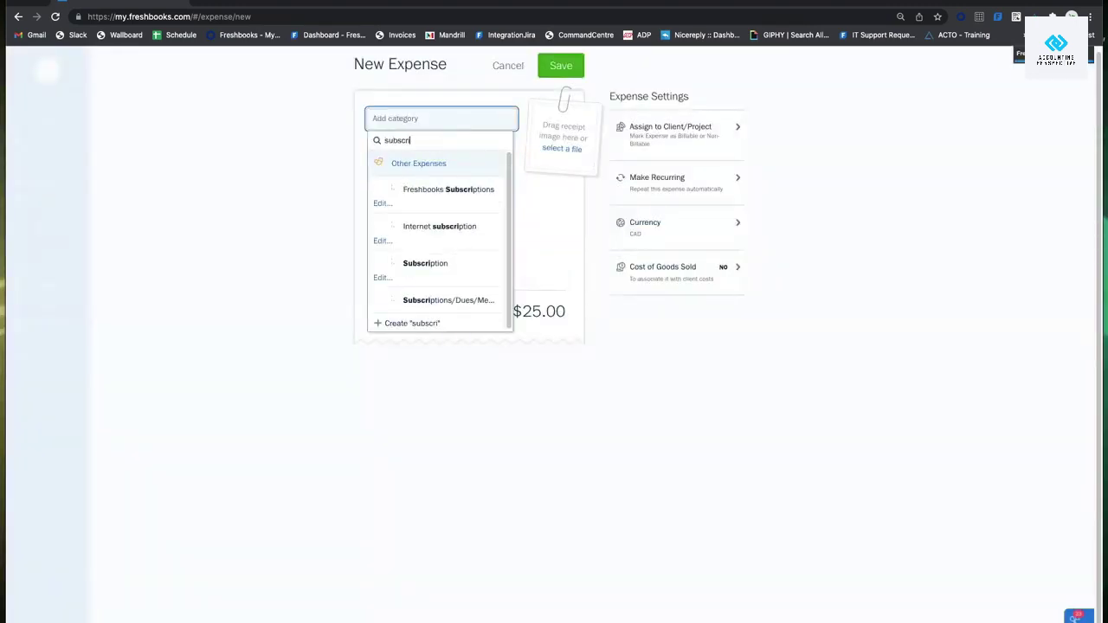
pyautogui.write('ption')
pyautogui.press('Return')
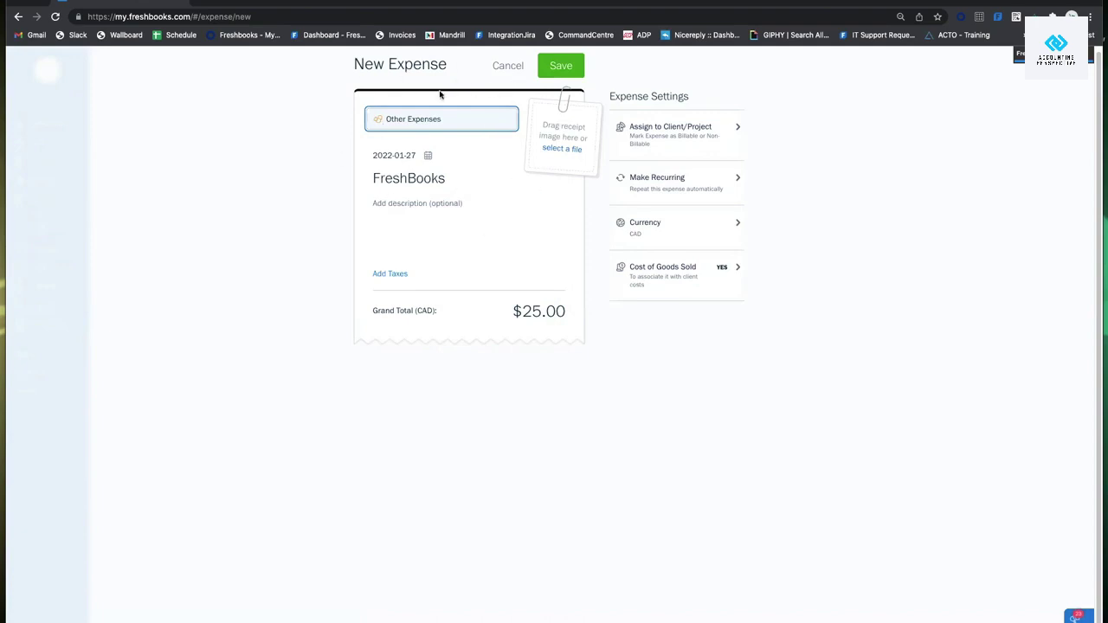
pyautogui.click(436, 121)
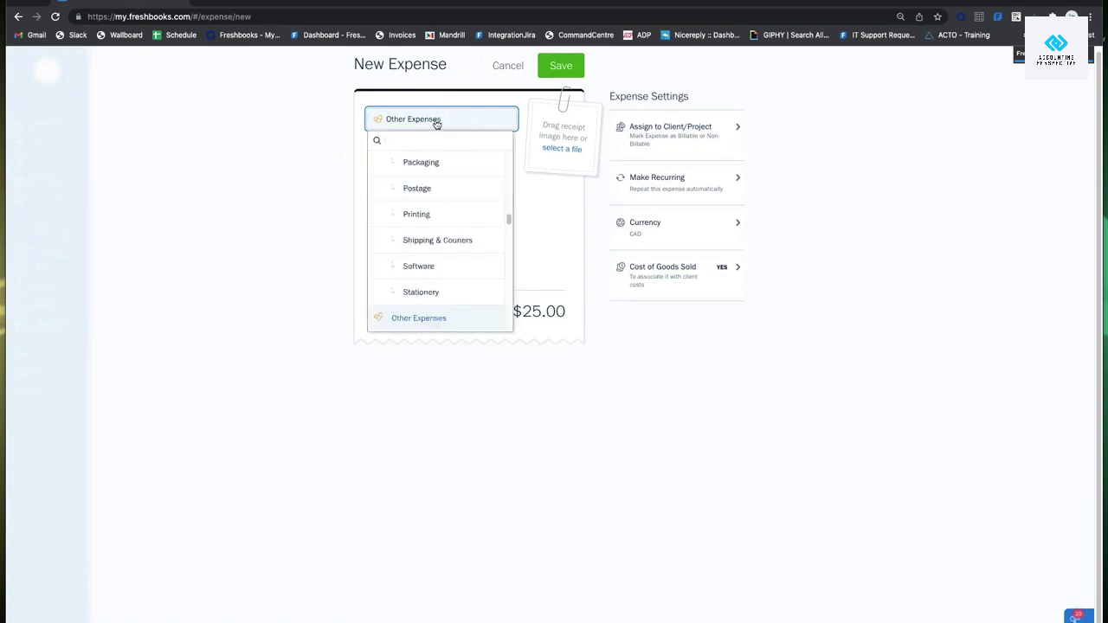
pyautogui.write('jus')
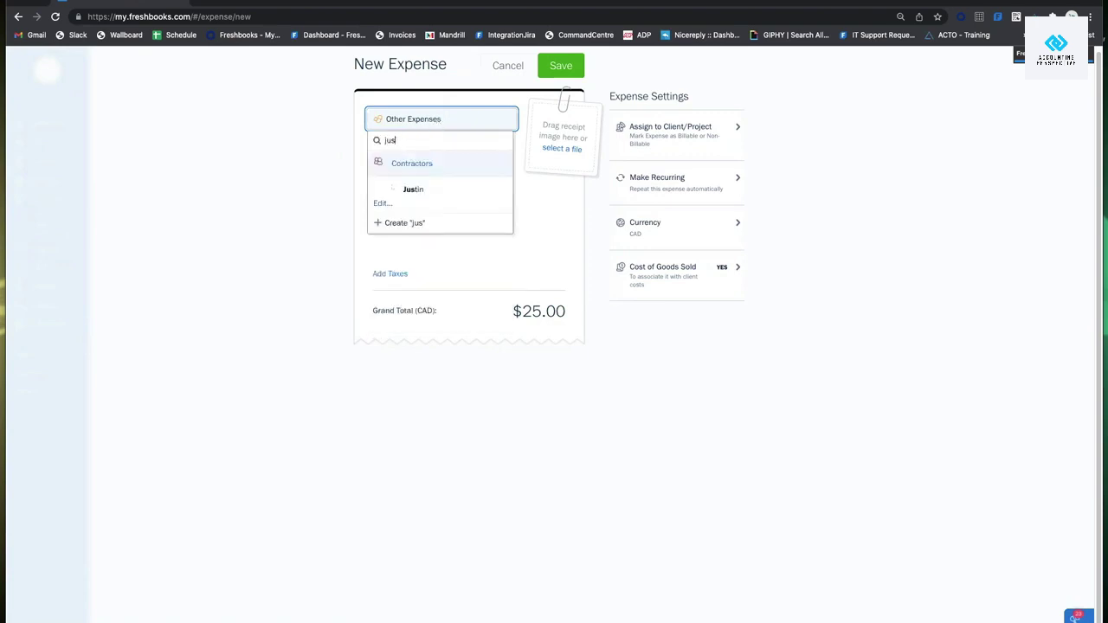
pyautogui.write('ttin')
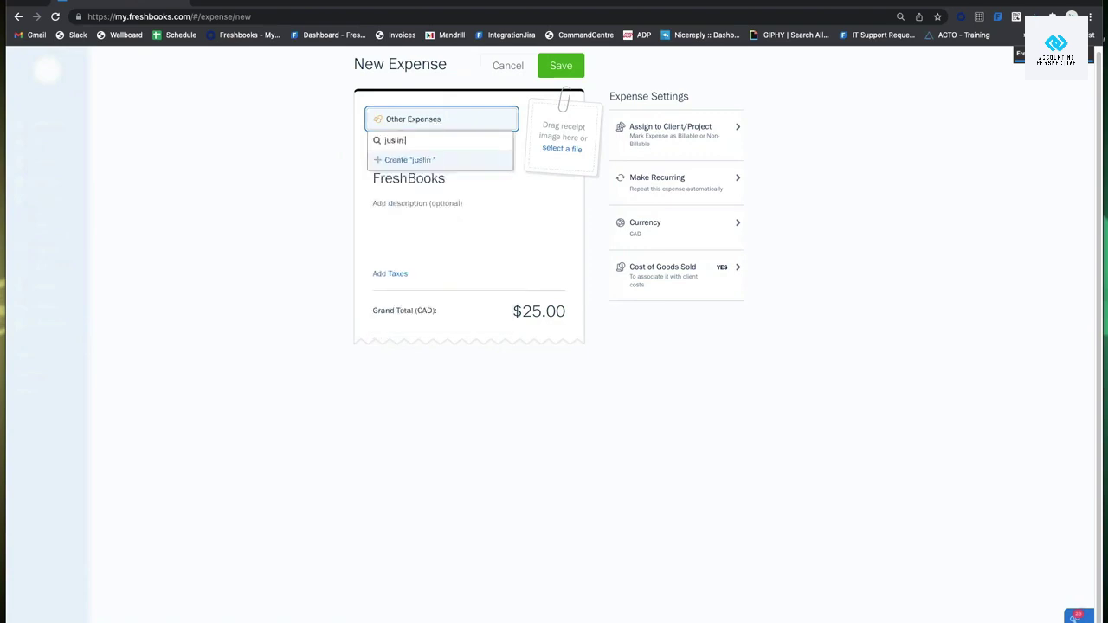
pyautogui.click(419, 160)
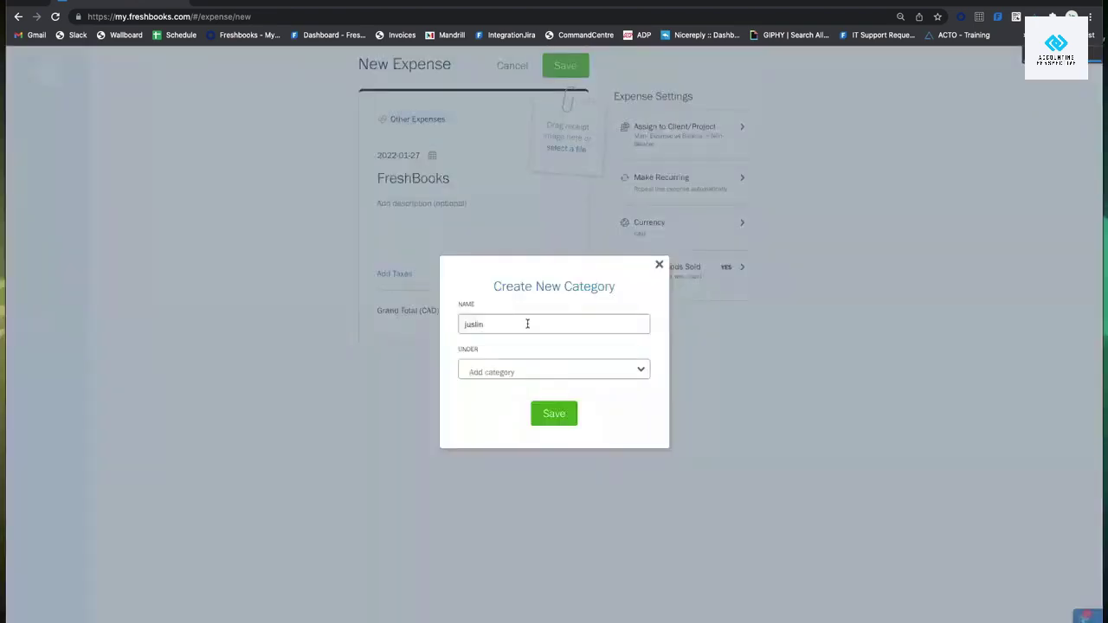
# Set the new category's parent to Contractors, then discard the category dialog unsaved.
pyautogui.click(526, 371)
pyautogui.write('contrac')
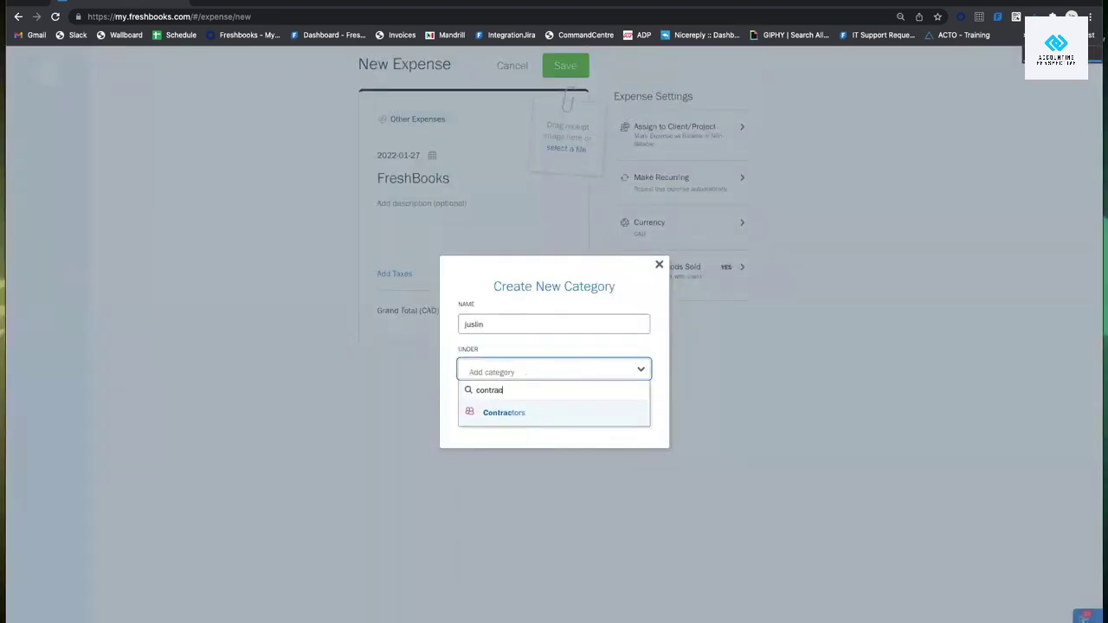
pyautogui.click(571, 413)
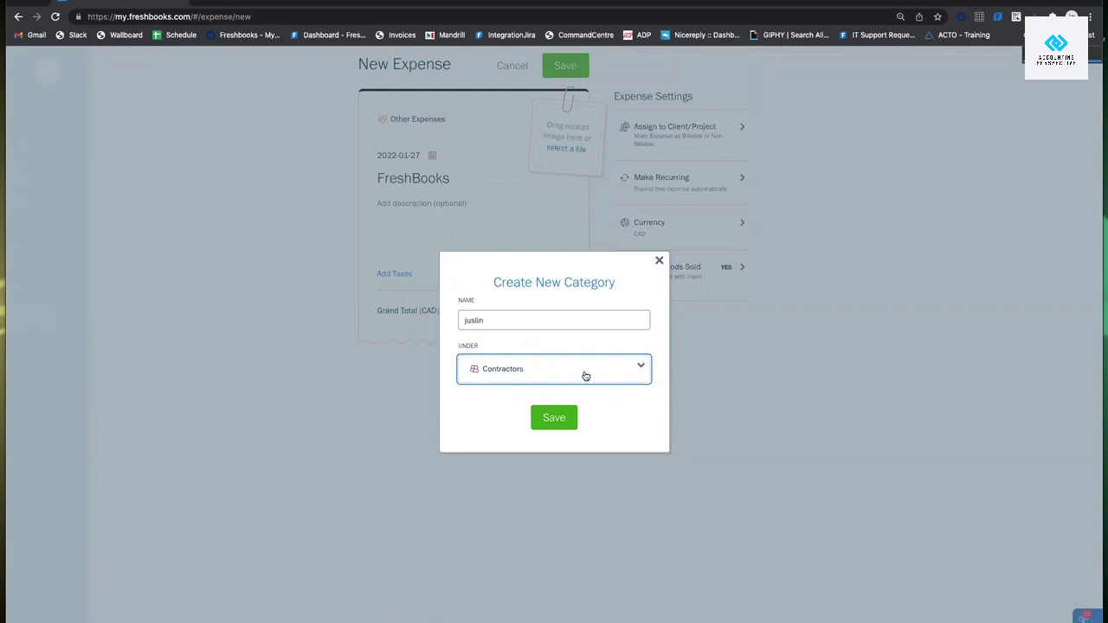
pyautogui.click(657, 261)
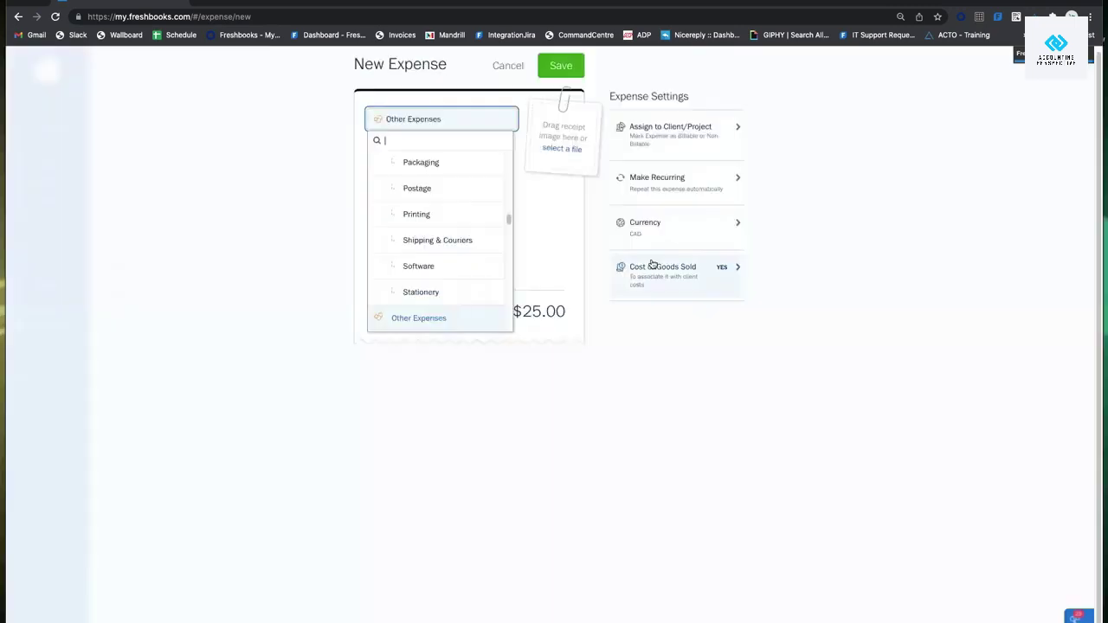
pyautogui.click(550, 230)
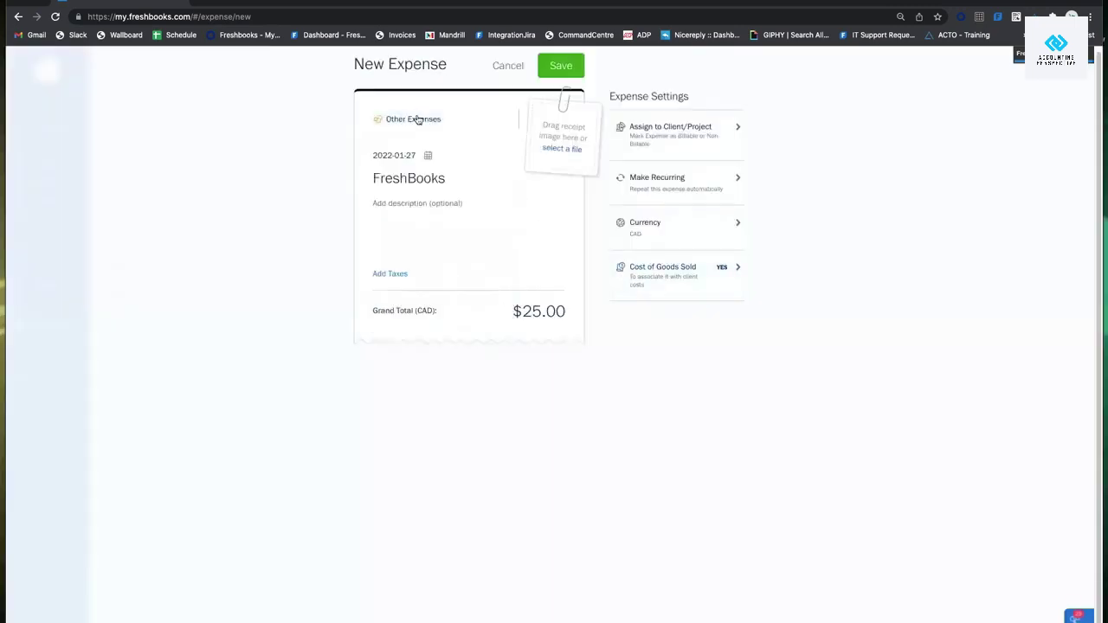
# Add the description 'Subscription' to the expense.
pyautogui.click(414, 203)
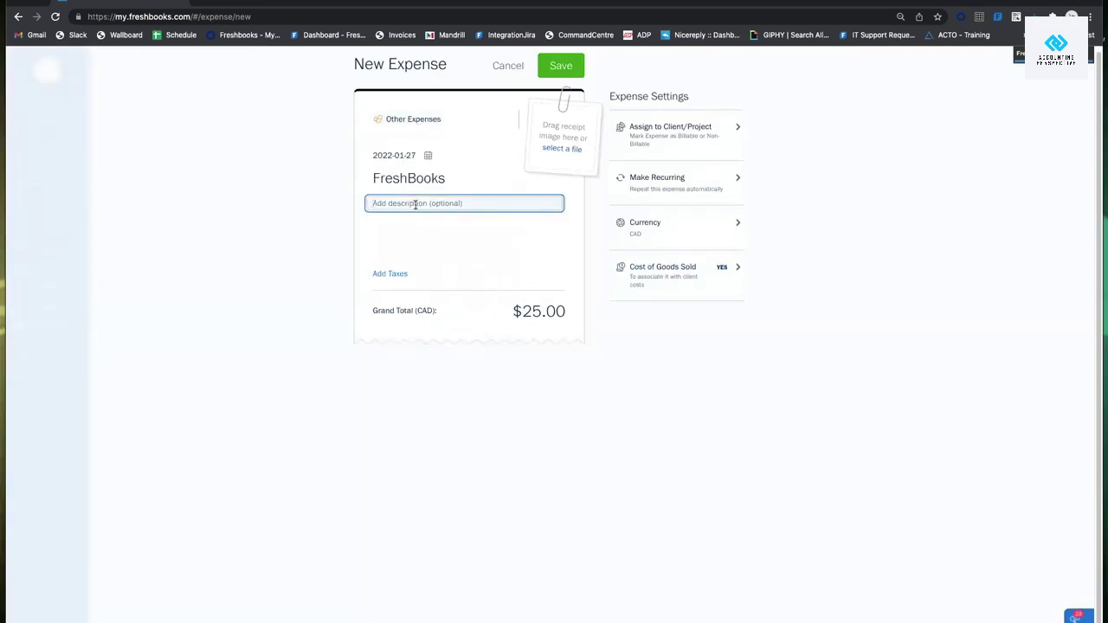
pyautogui.write('Subscription')
pyautogui.click(485, 214)
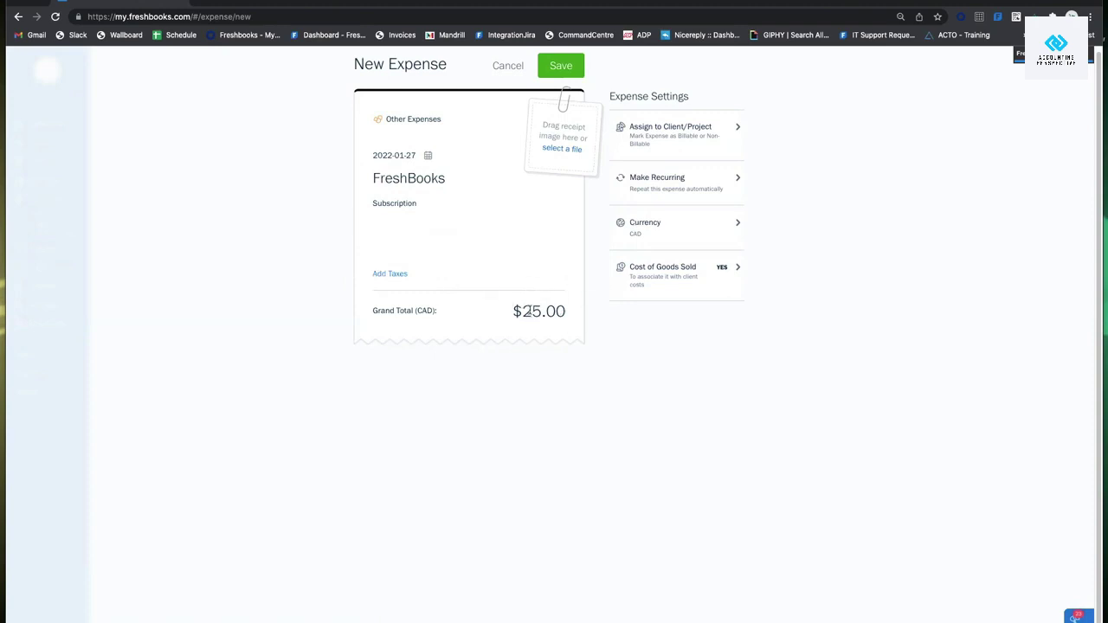
pyautogui.click(396, 277)
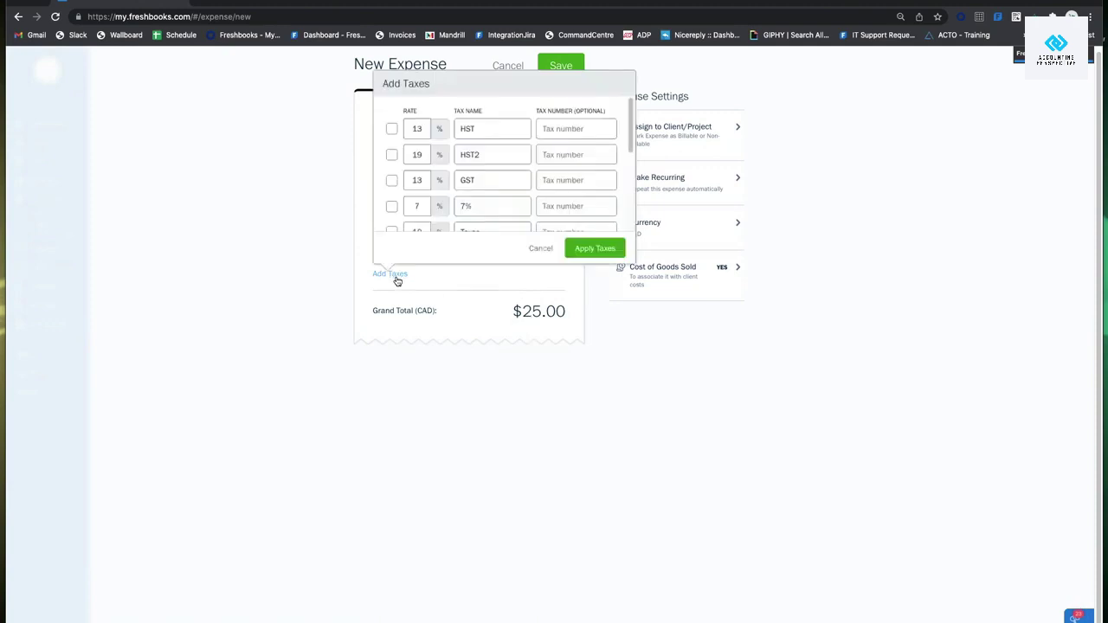
pyautogui.scroll(-3, 506, 184)
pyautogui.scroll(3, 506, 184)
pyautogui.scroll(-5, 507, 130)
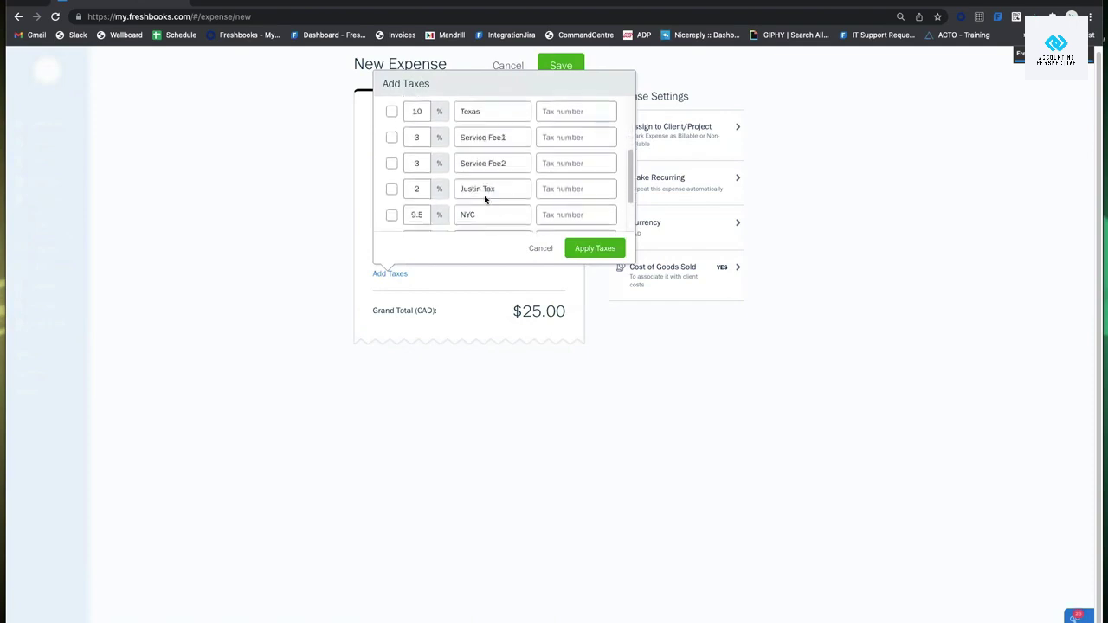
pyautogui.scroll(5, 488, 198)
pyautogui.scroll(-10, 537, 165)
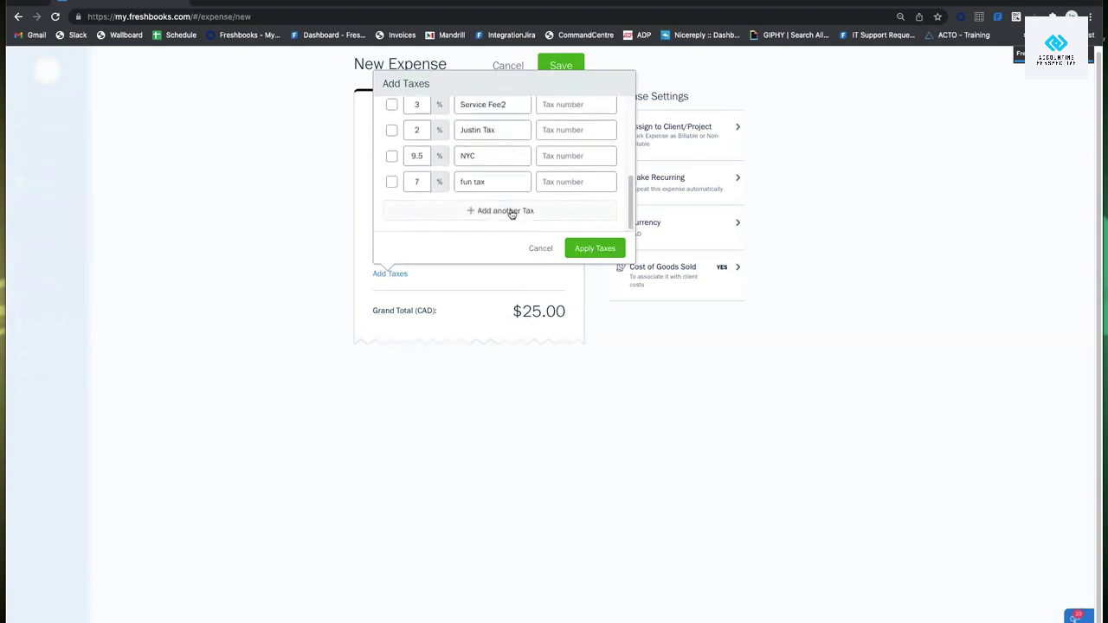
pyautogui.click(511, 213)
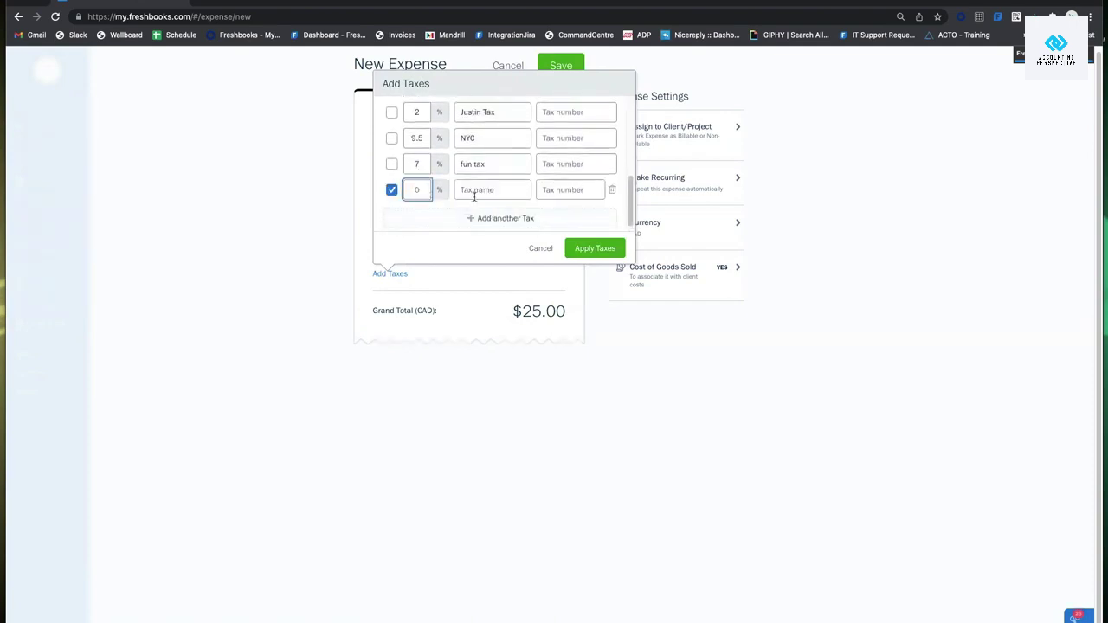
pyautogui.click(493, 189)
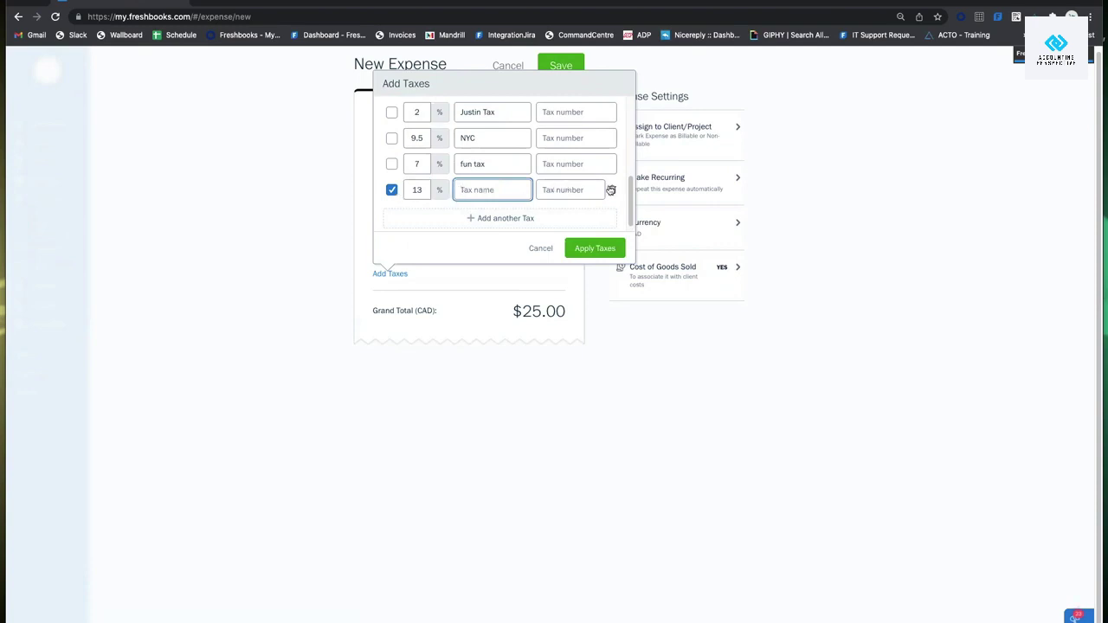
pyautogui.click(611, 189)
pyautogui.scroll(3, 449, 184)
pyautogui.scroll(3, 449, 184)
pyautogui.click(420, 129)
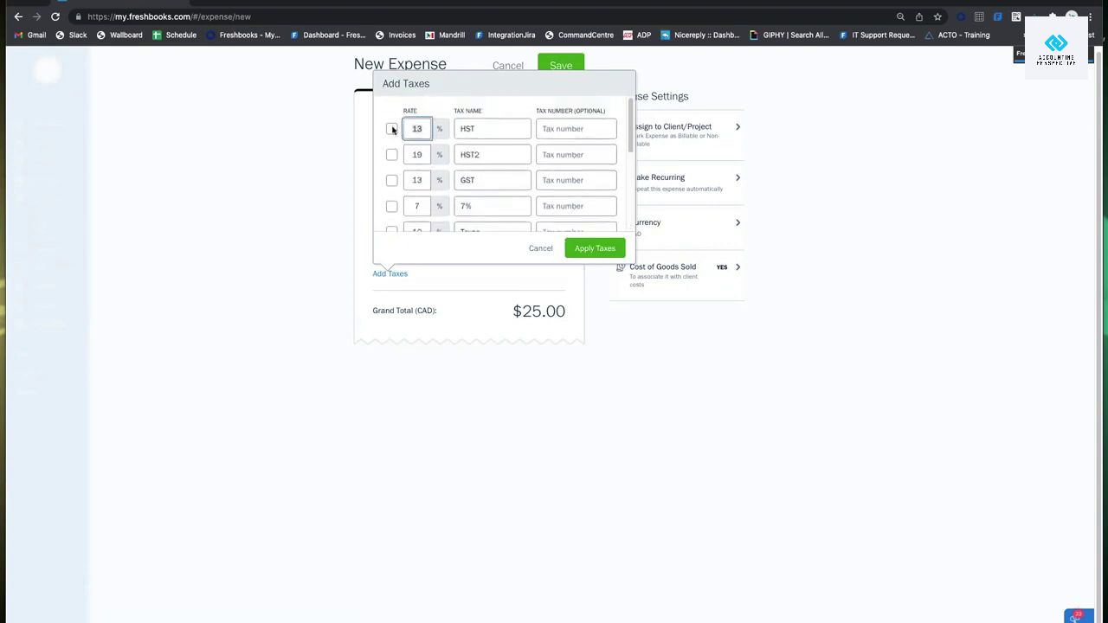
pyautogui.press('BackSpace')
pyautogui.write('5')
pyautogui.click(540, 248)
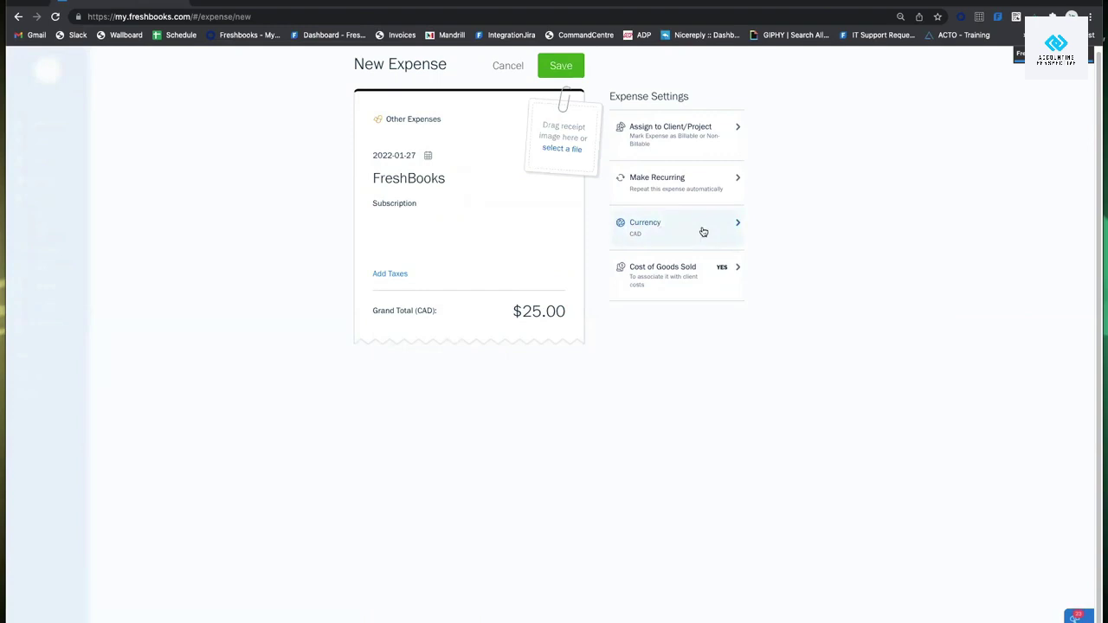
# Keep the expense currency as CAD and leave Cost of Goods Sold unmarked.
pyautogui.click(672, 223)
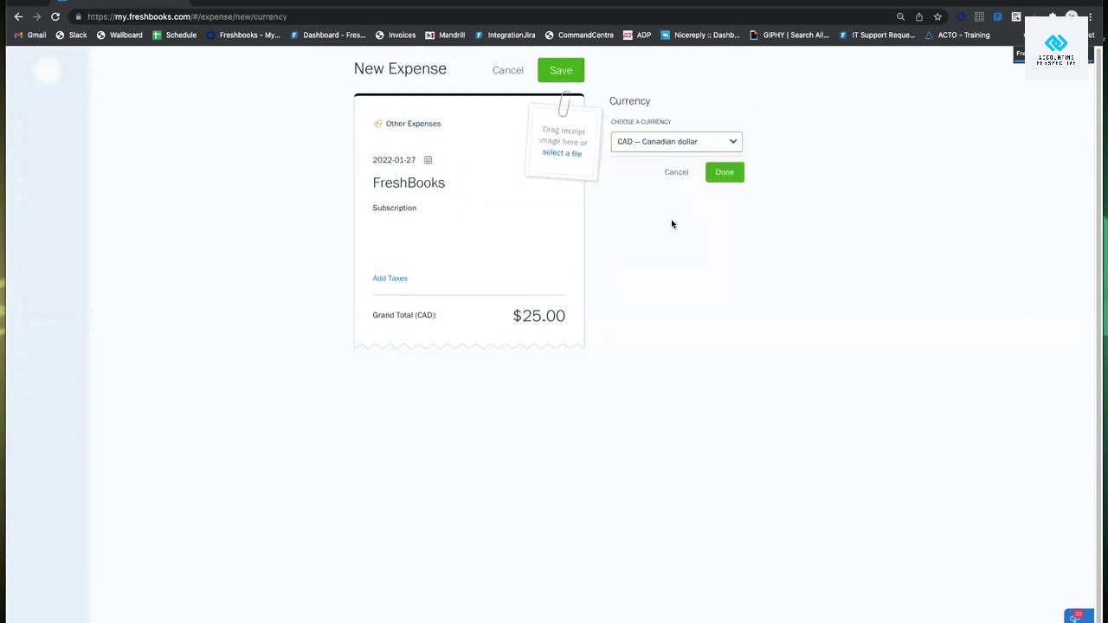
pyautogui.click(661, 143)
pyautogui.click(724, 157)
pyautogui.click(676, 173)
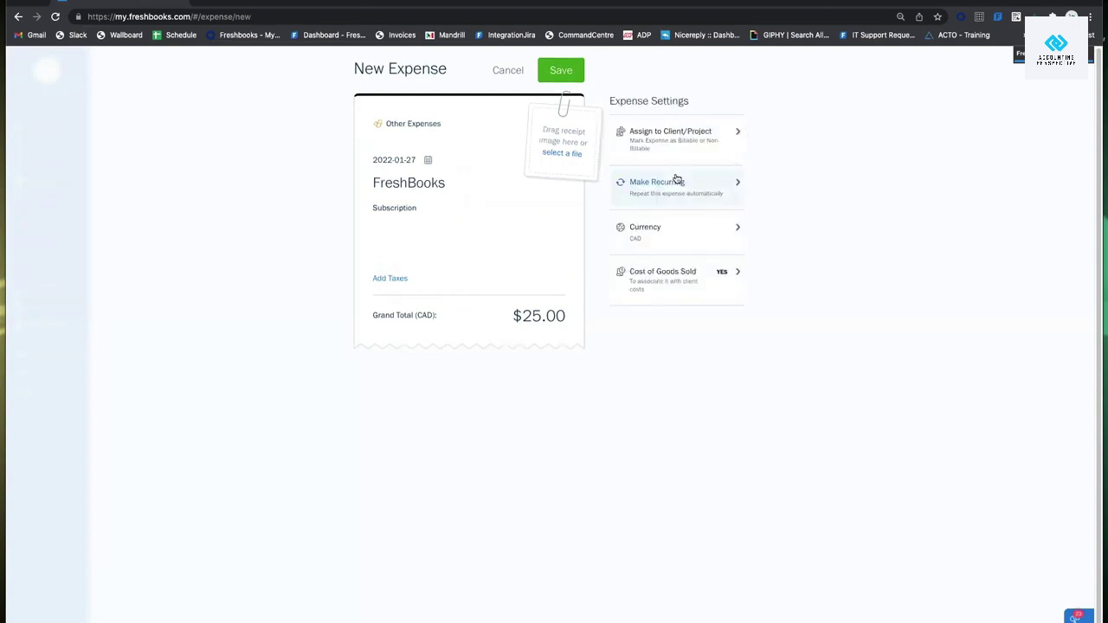
pyautogui.click(713, 290)
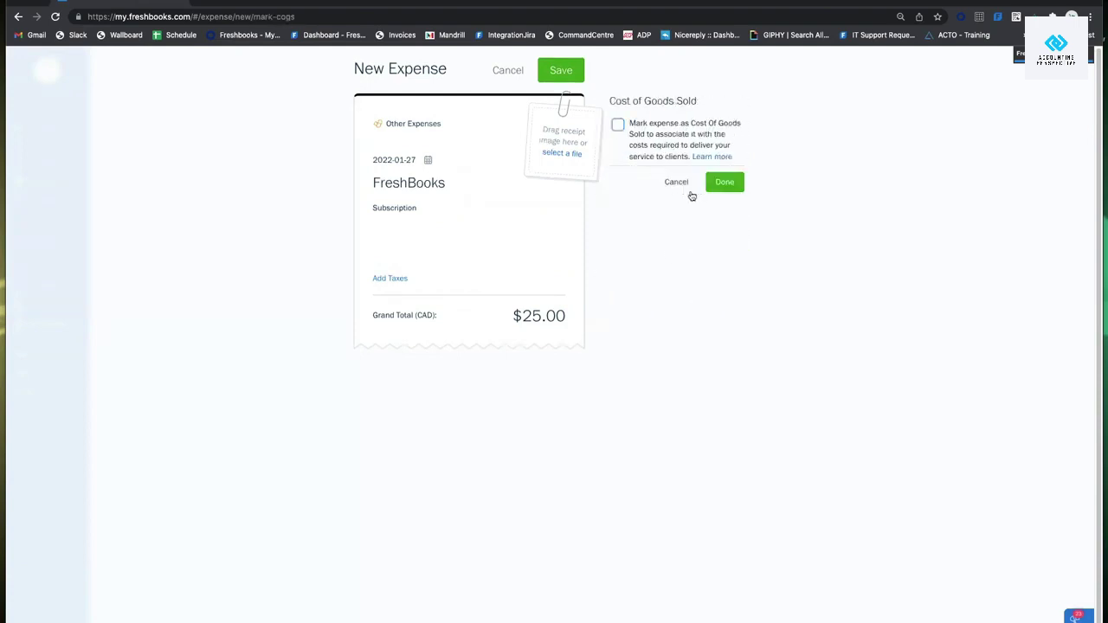
pyautogui.click(725, 184)
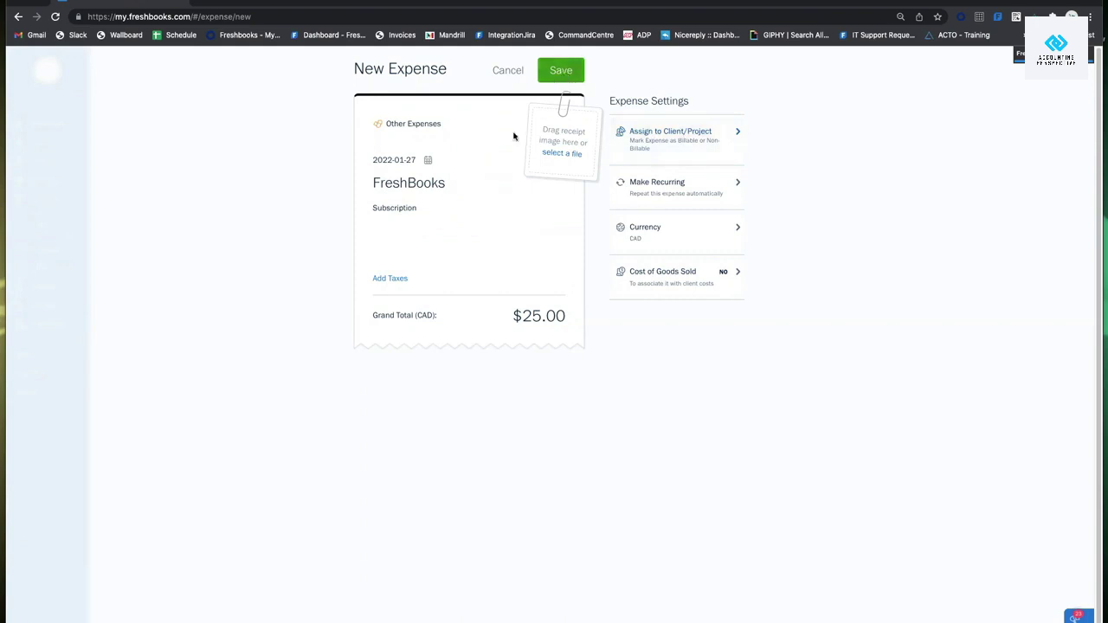
# Save the expense, then search expenses for 'freshbooks' and clear the search.
pyautogui.click(552, 78)
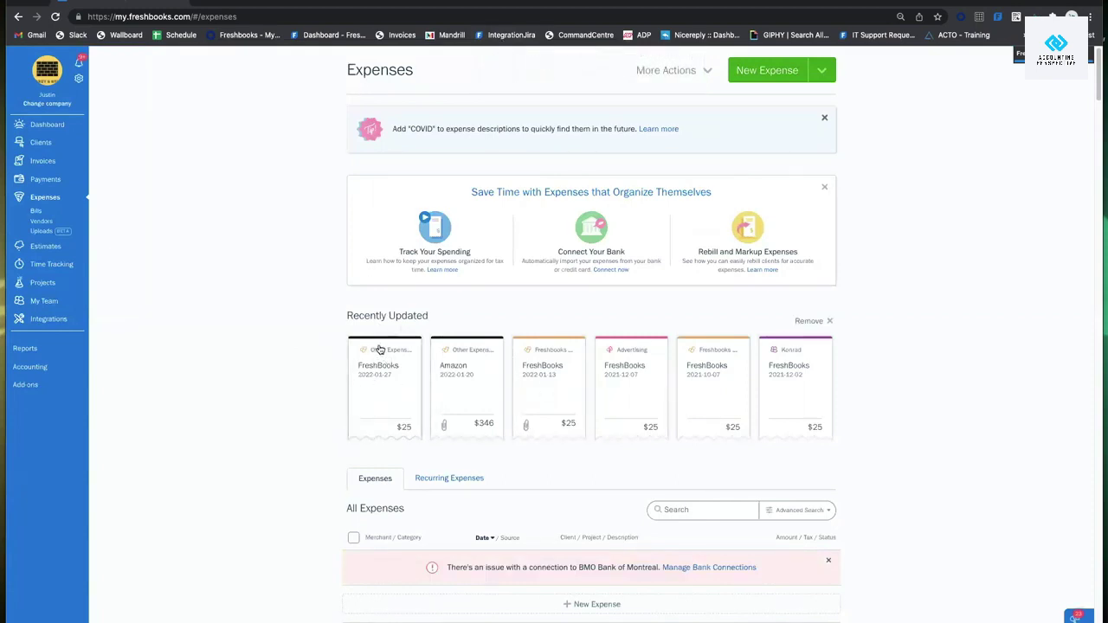
pyautogui.scroll(-5, 378, 349)
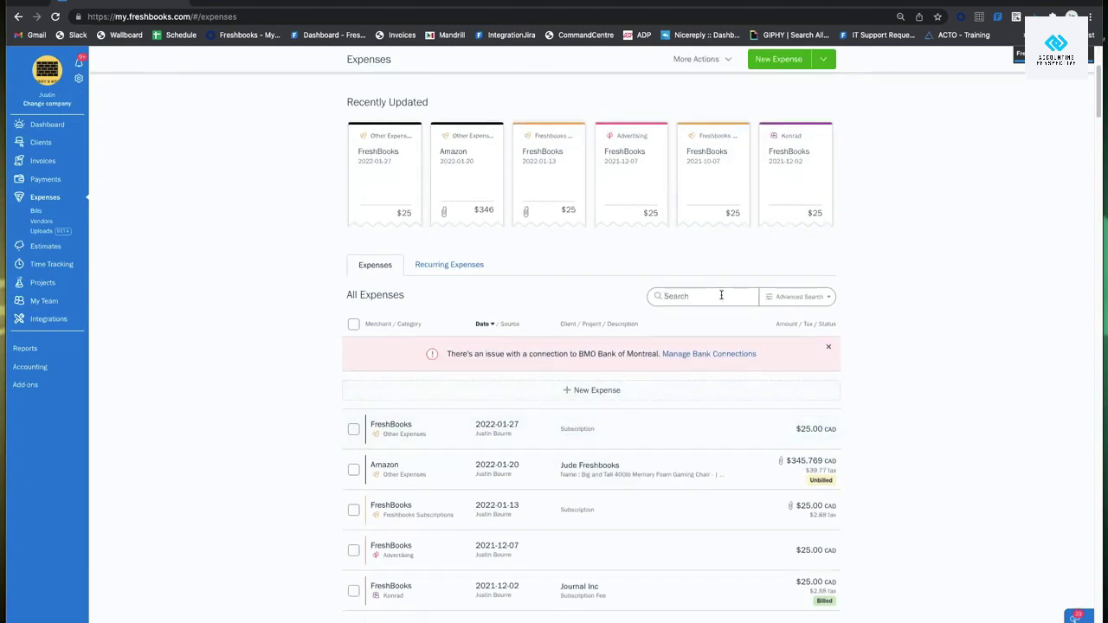
pyautogui.write('freshbooks')
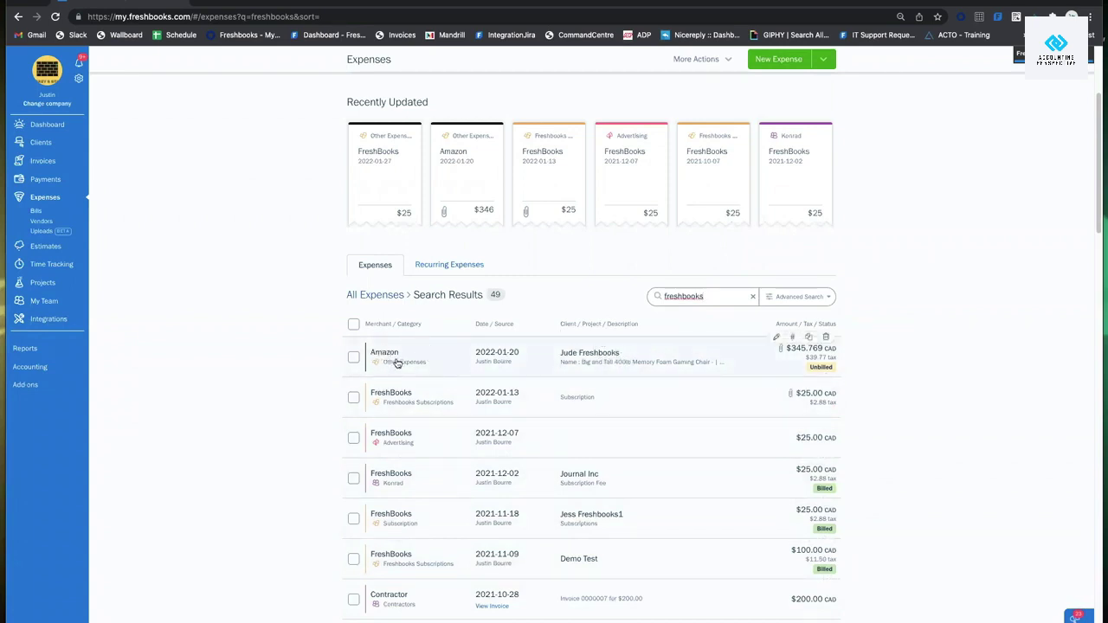
pyautogui.moveTo(725, 296); pyautogui.dragTo(591, 298)
pyautogui.press('BackSpace')
# Filter expenses by the contractor category, then remove the filter and reopen Advanced Search.
pyautogui.click(796, 297)
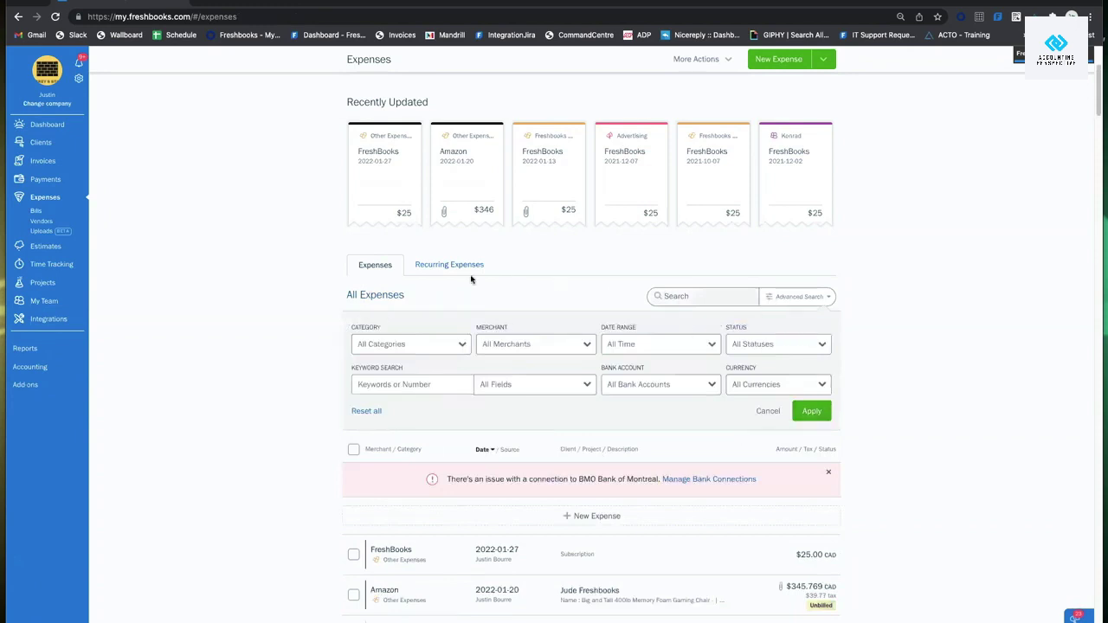
pyautogui.click(361, 344)
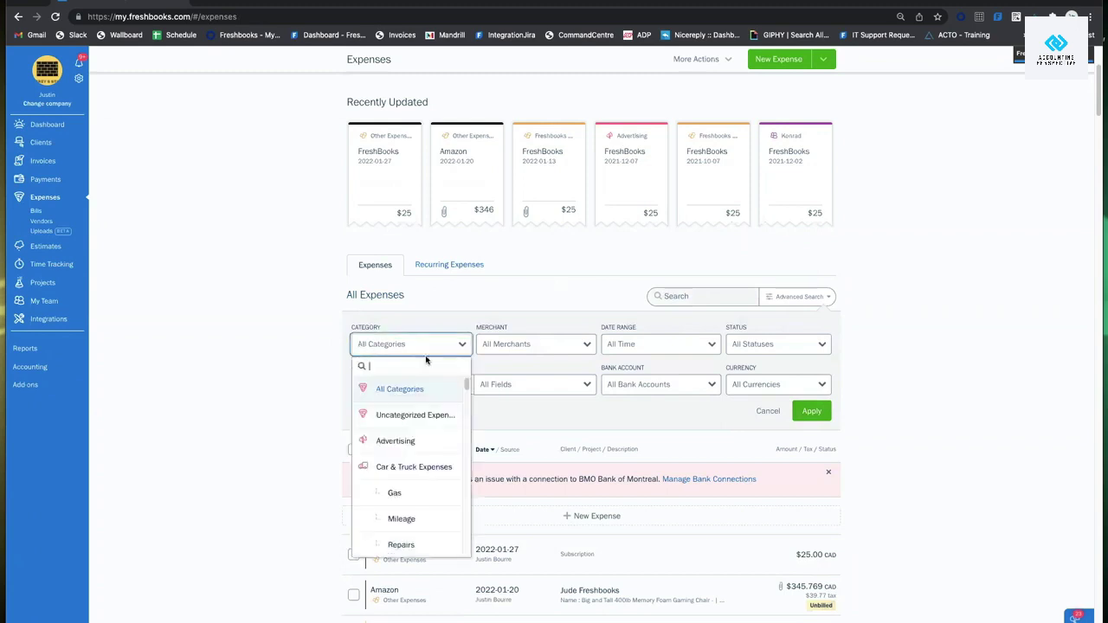
pyautogui.scroll(-1, 443, 410)
pyautogui.scroll(-10, 440, 408)
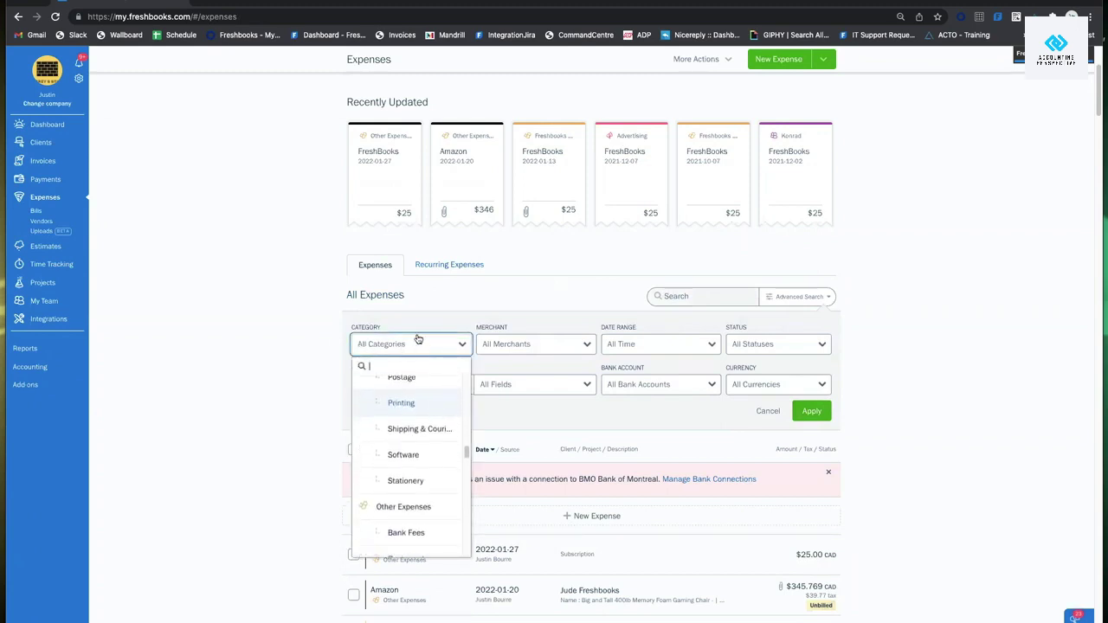
pyautogui.write('justin')
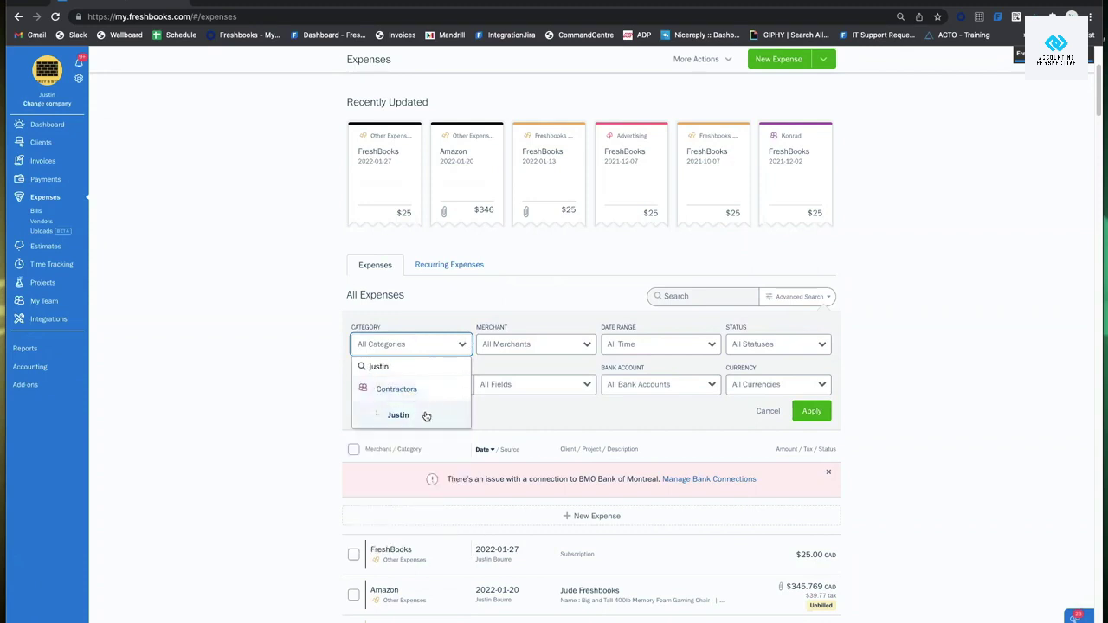
pyautogui.click(425, 416)
pyautogui.click(814, 413)
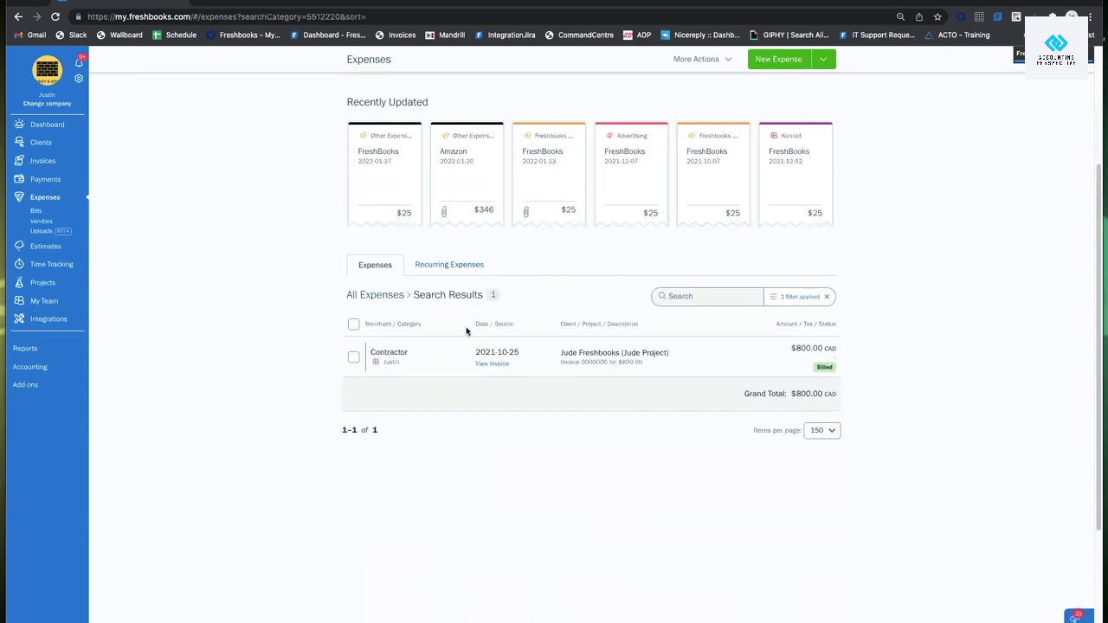
pyautogui.click(827, 297)
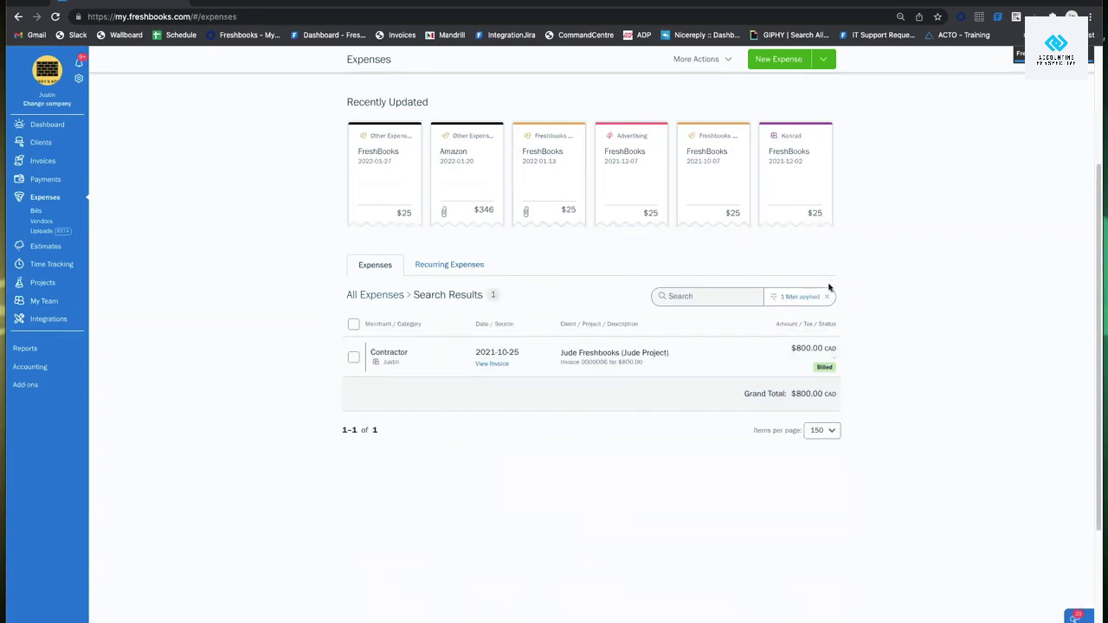
pyautogui.click(799, 296)
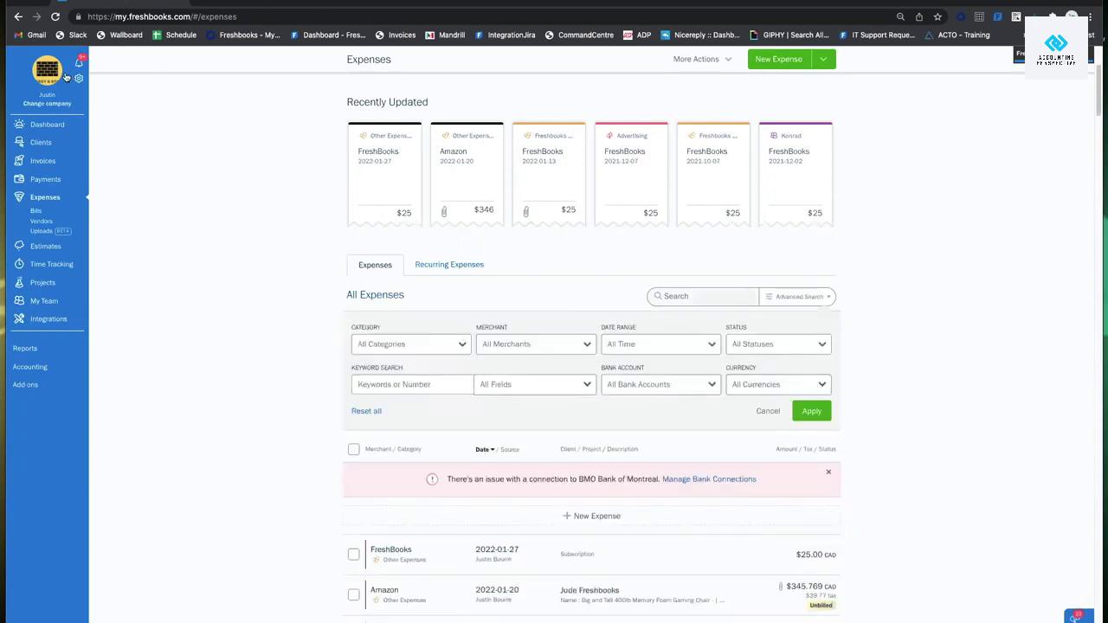
# Filter expenses to the Chequing bank account and review the results.
pyautogui.click(664, 391)
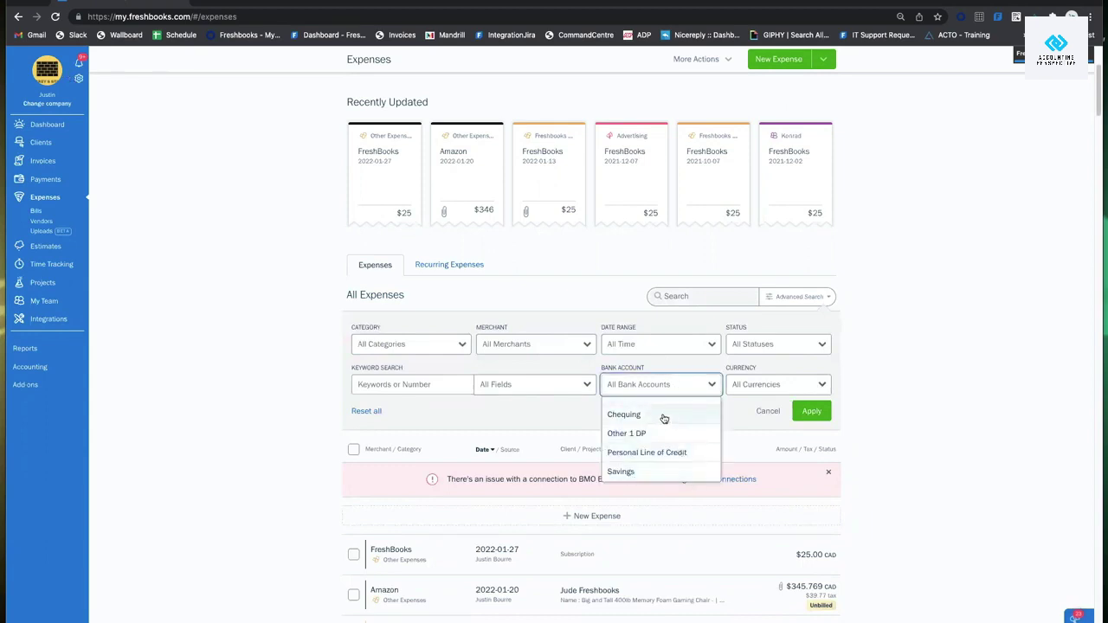
pyautogui.click(641, 415)
pyautogui.click(802, 410)
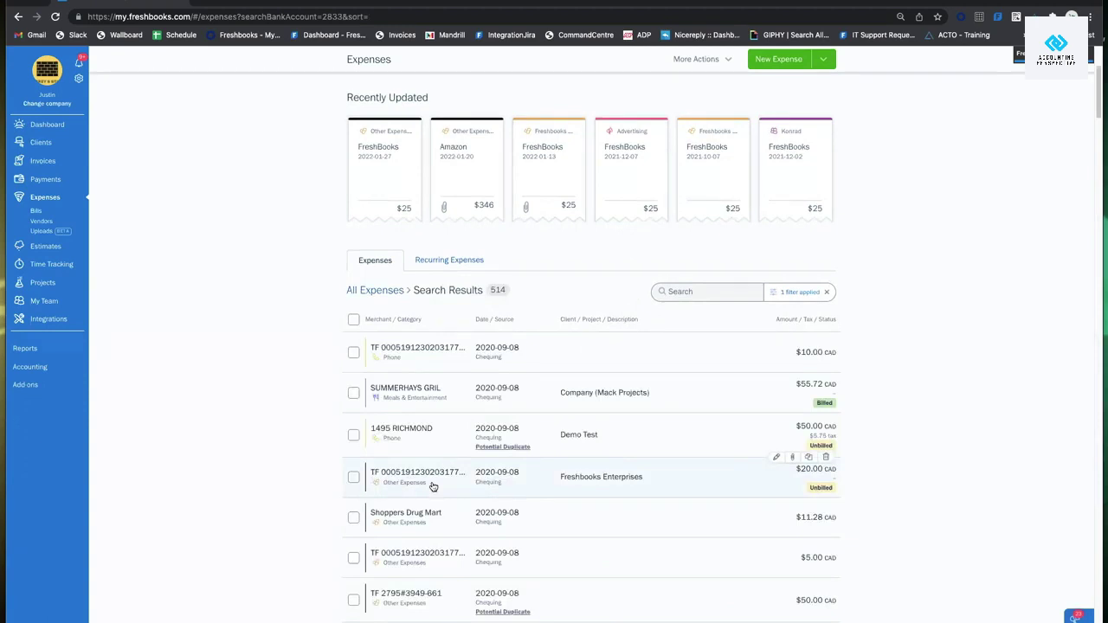
pyautogui.scroll(-1, 736, 366)
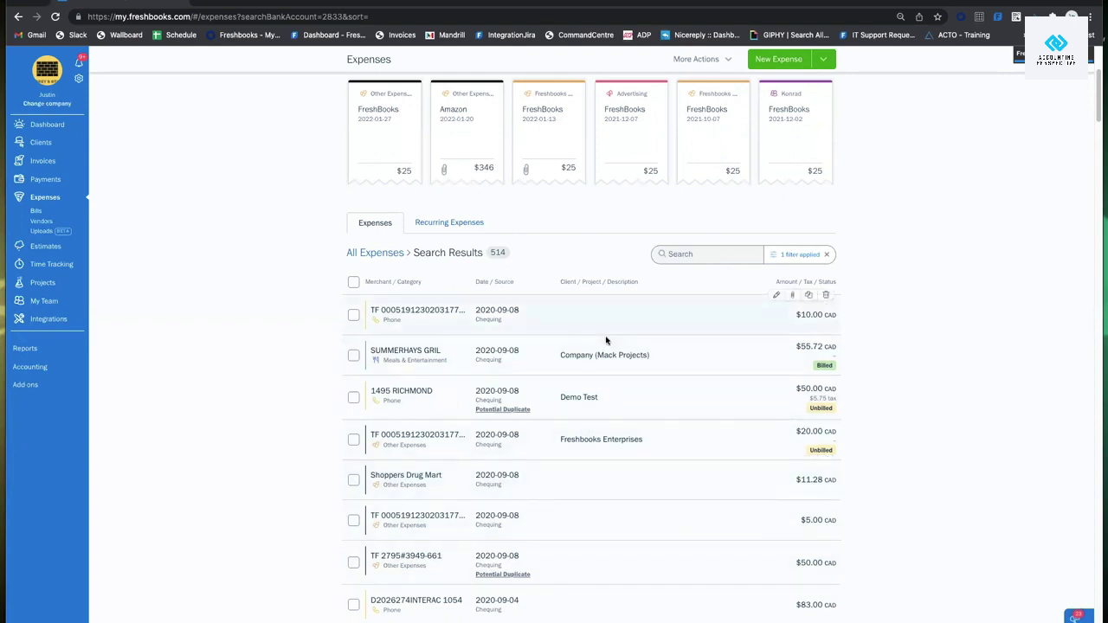
# Remove the bank account filter and cancel Advanced Search to show all expenses.
pyautogui.click(827, 256)
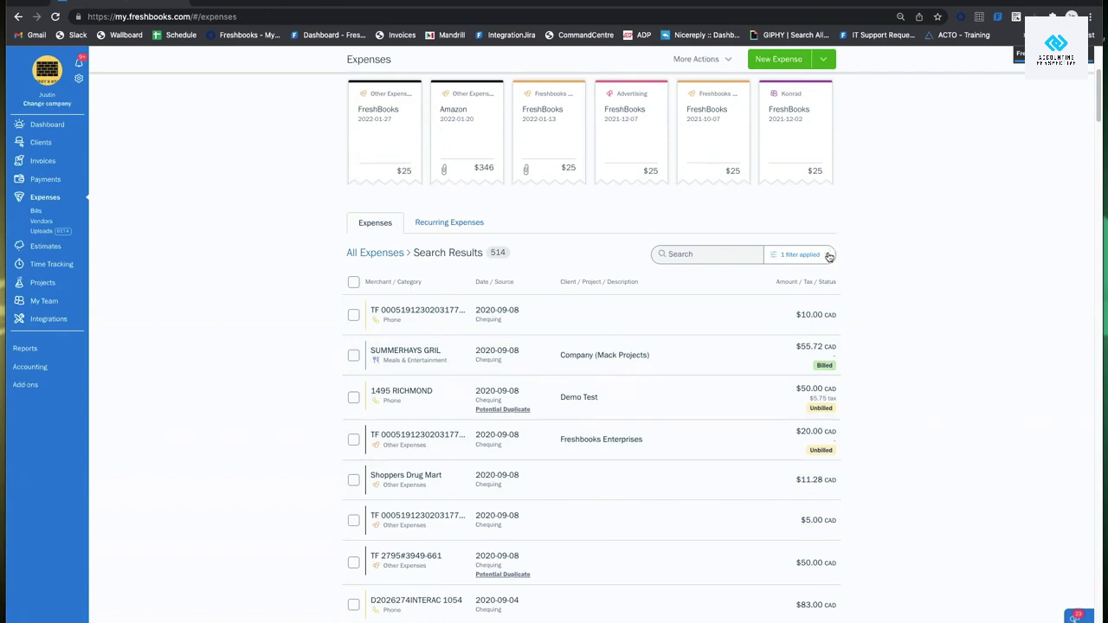
pyautogui.click(803, 257)
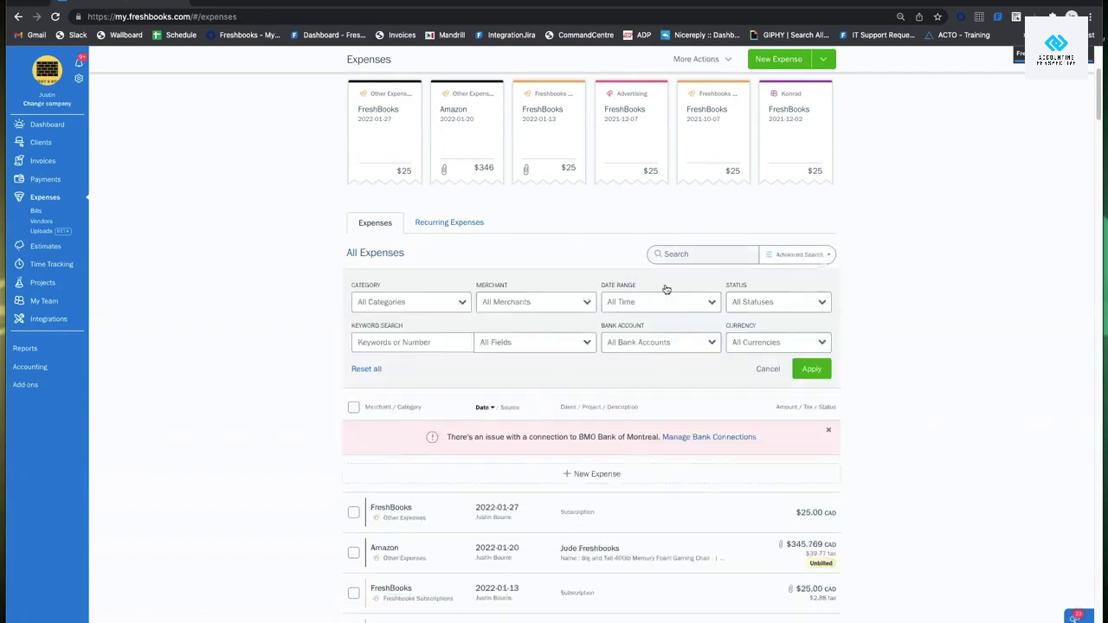
pyautogui.click(765, 370)
pyautogui.scroll(-3, 853, 364)
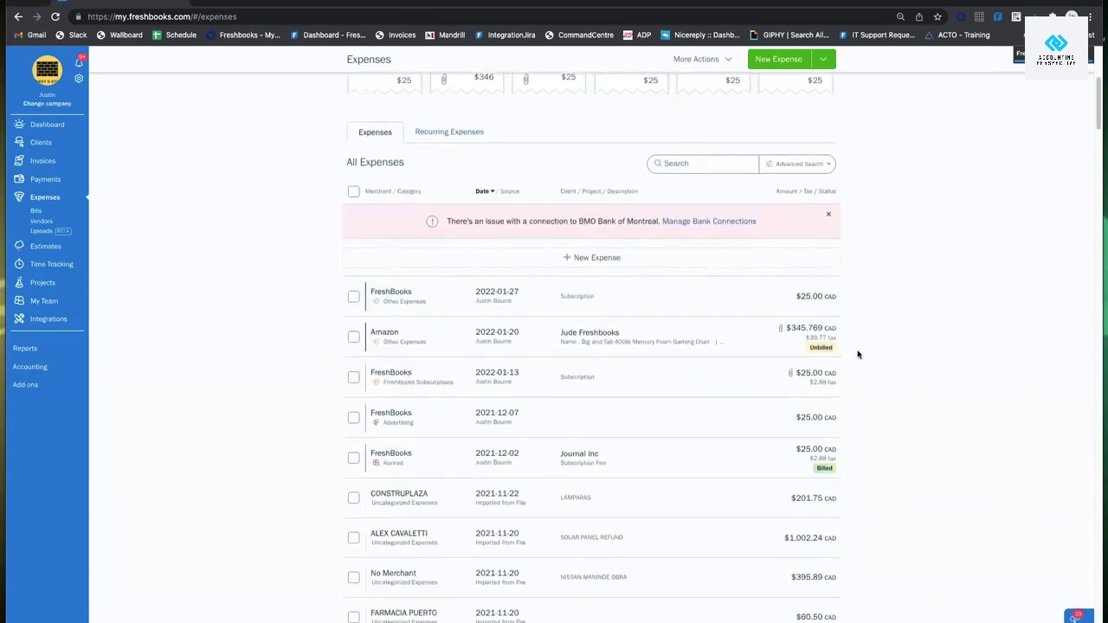
pyautogui.scroll(-1, 874, 372)
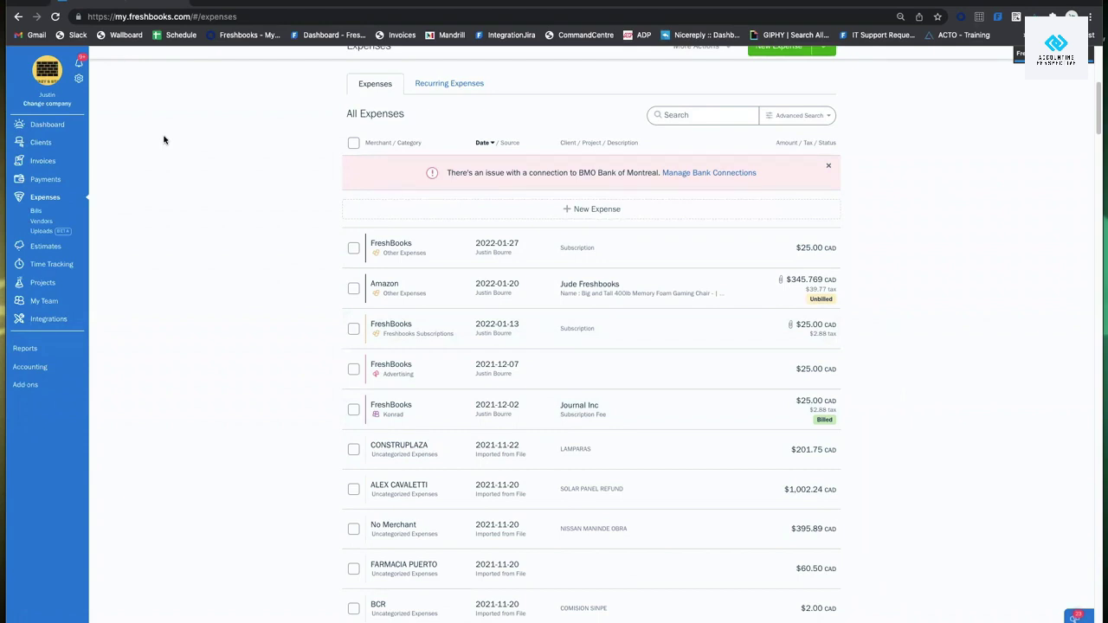
# Go to Online Payments Settings and show the payments account settings.
pyautogui.click(80, 80)
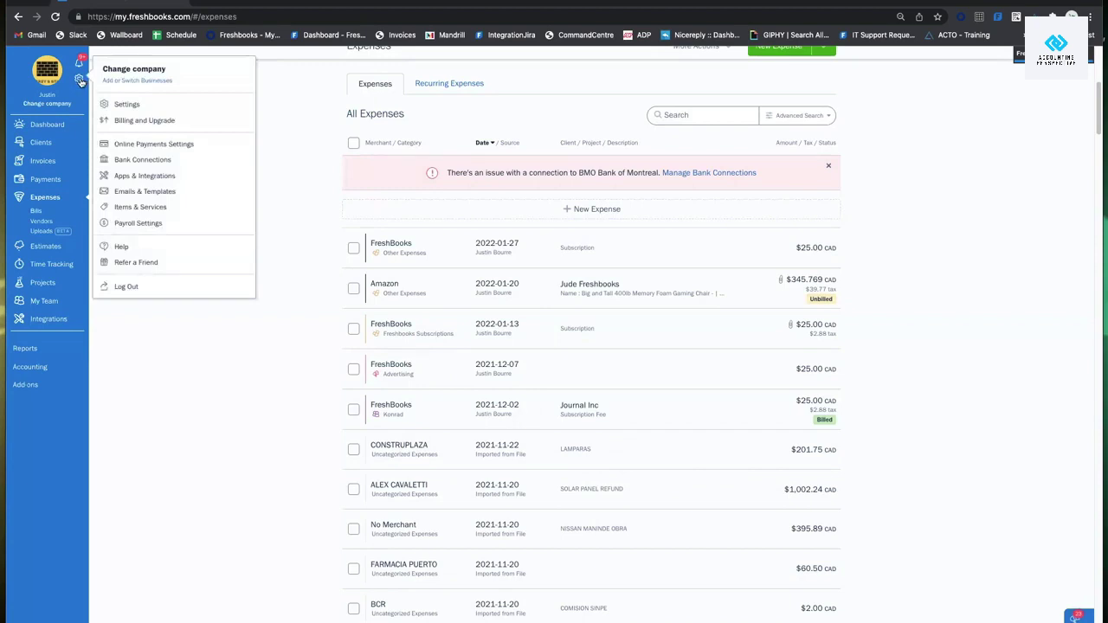
pyautogui.click(153, 144)
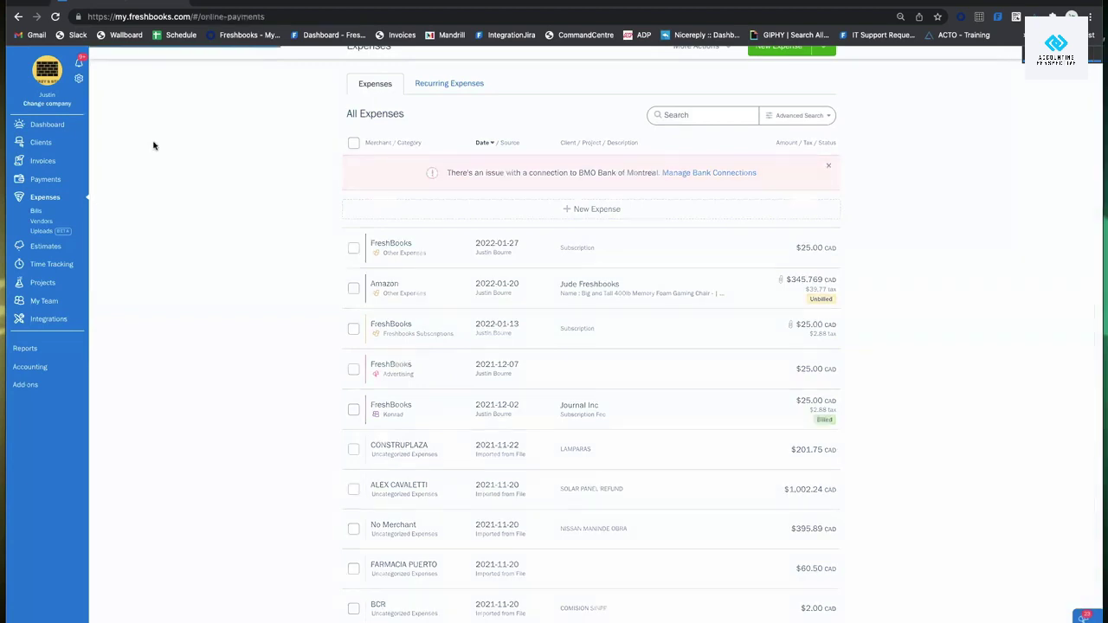
pyautogui.click(538, 91)
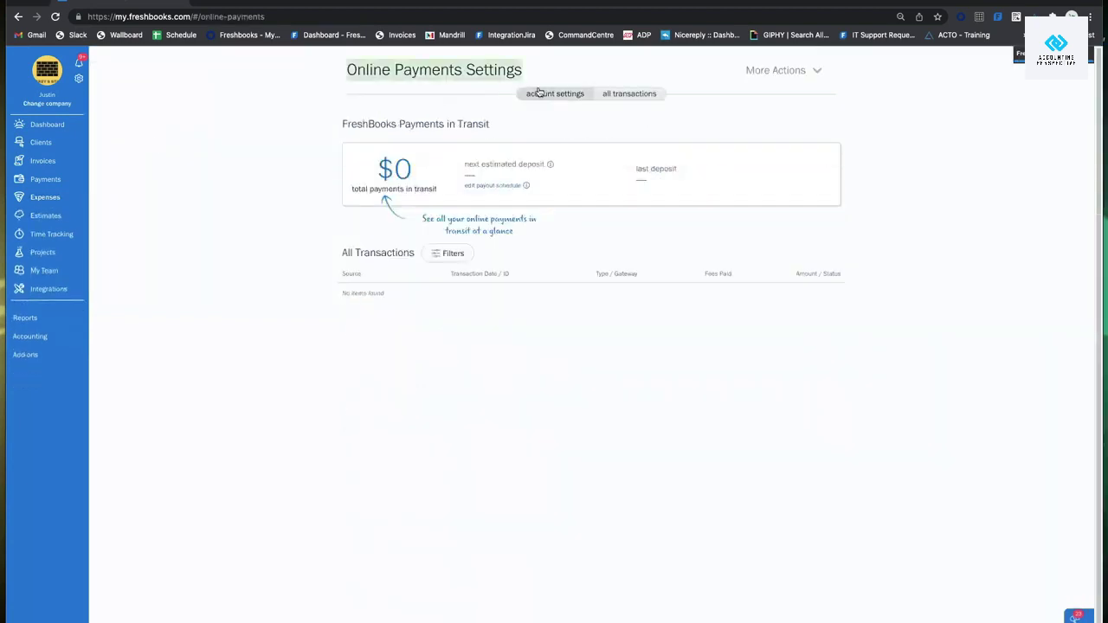
# Review the FreshBooks Payments, Stripe and PayPal options and try Connect with PayPal.
pyautogui.scroll(-3, 531, 69)
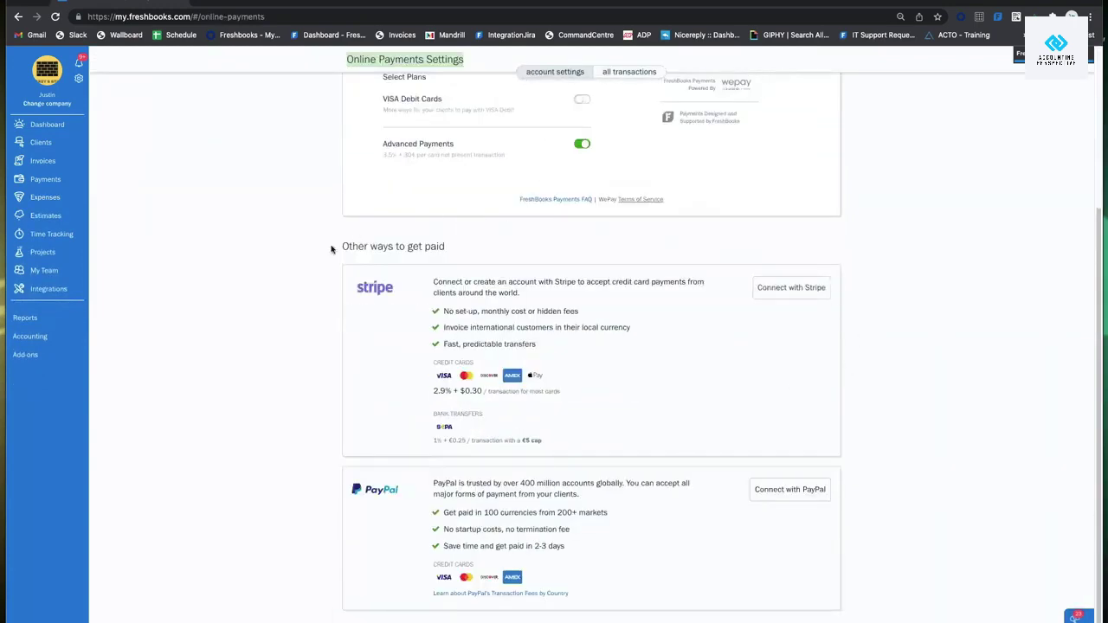
pyautogui.scroll(3, 472, 464)
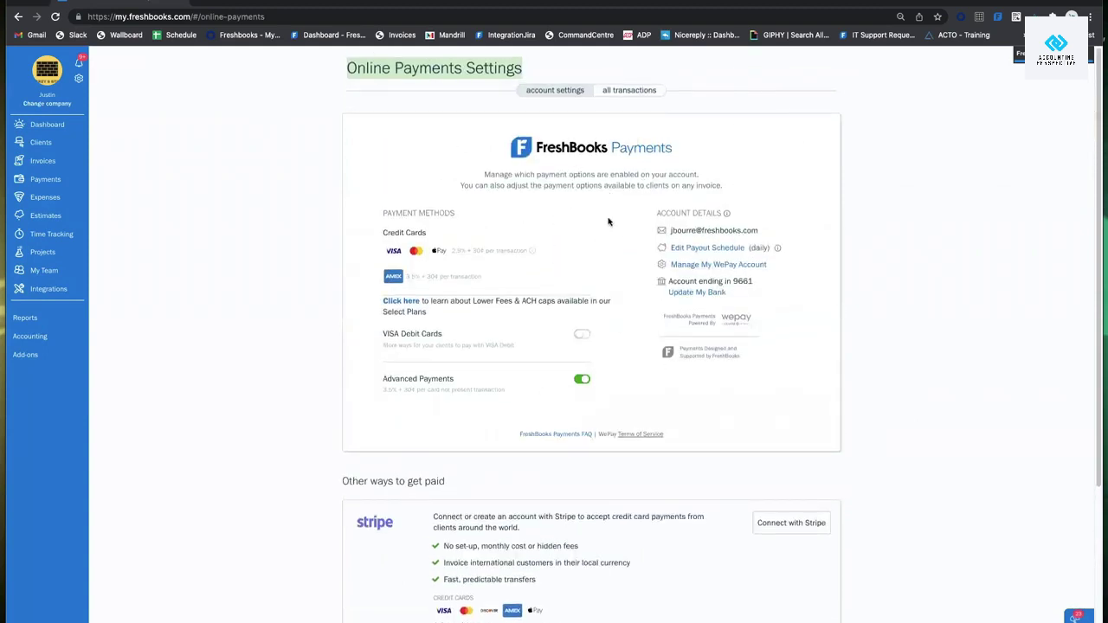
pyautogui.scroll(-2, 609, 221)
pyautogui.scroll(-2, 609, 221)
pyautogui.scroll(5, 589, 190)
pyautogui.scroll(-4, 676, 298)
pyautogui.click(785, 491)
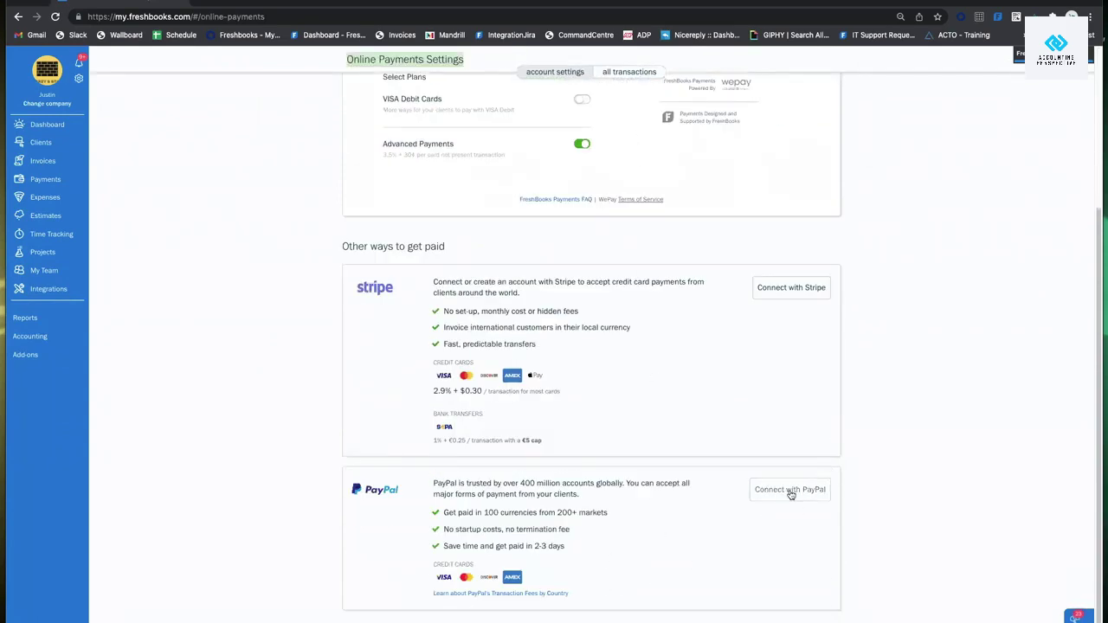
pyautogui.scroll(5, 787, 281)
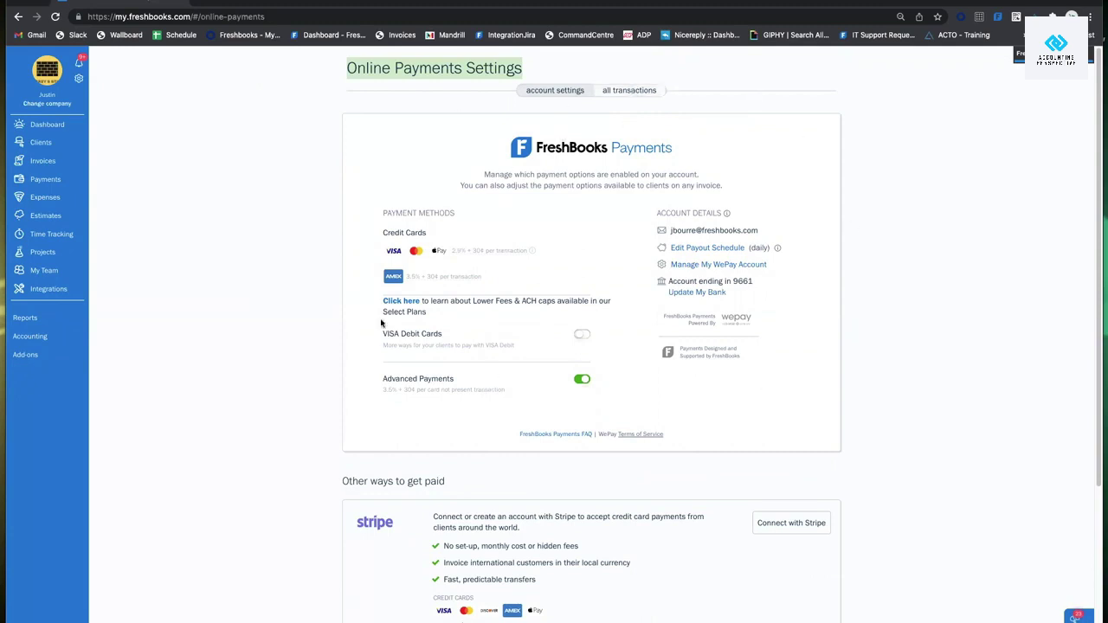
pyautogui.scroll(-3, 581, 392)
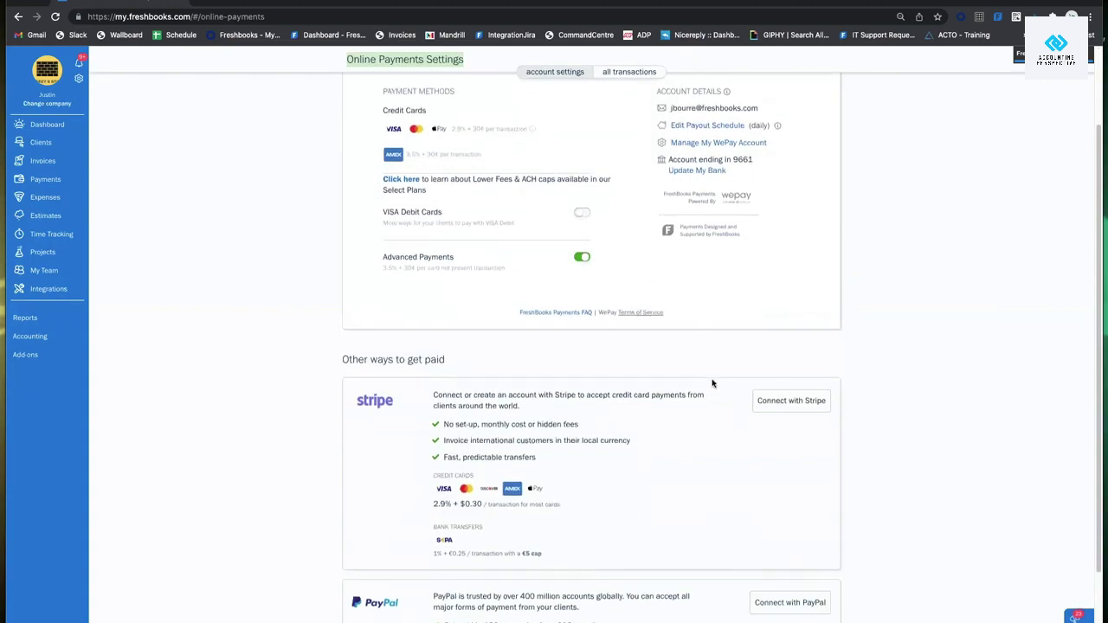
pyautogui.scroll(3, 714, 384)
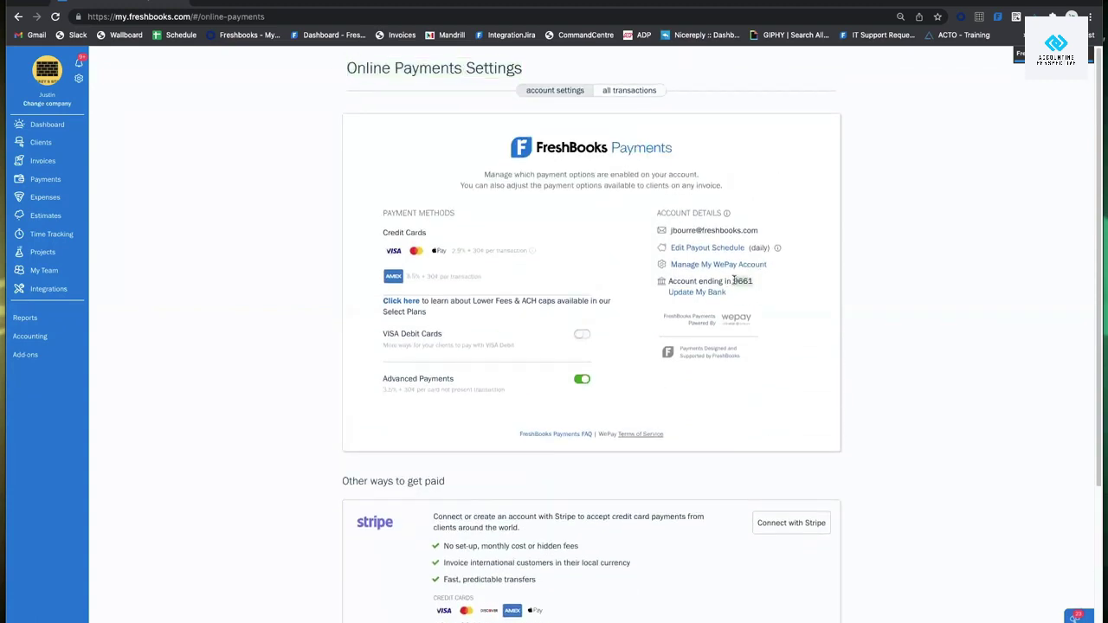
pyautogui.click(799, 299)
pyautogui.scroll(-5, 597, 290)
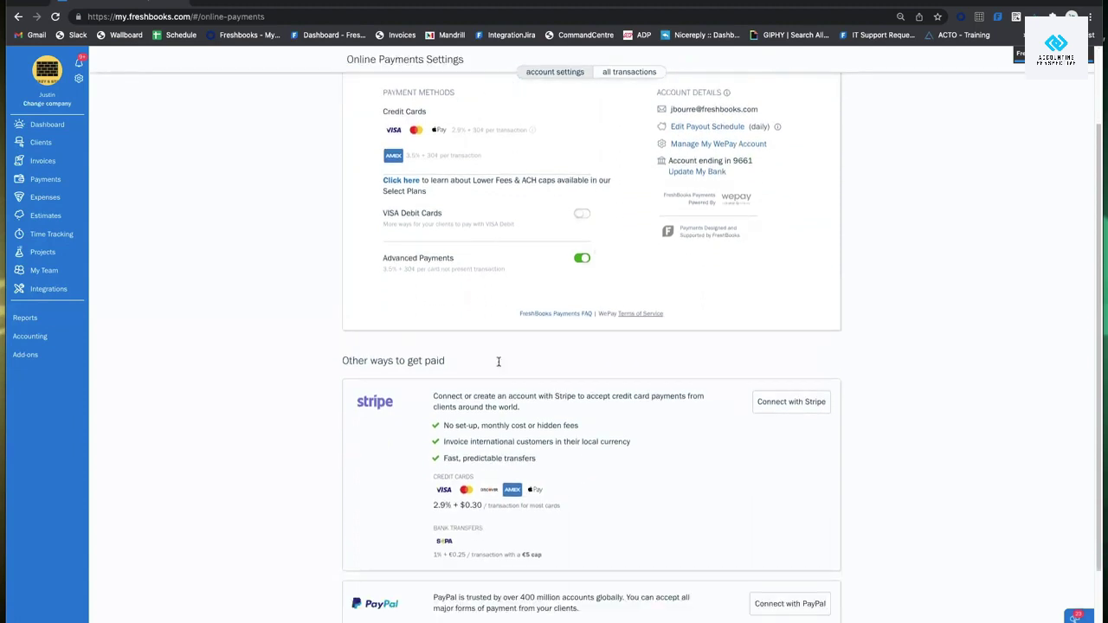
pyautogui.scroll(5, 507, 370)
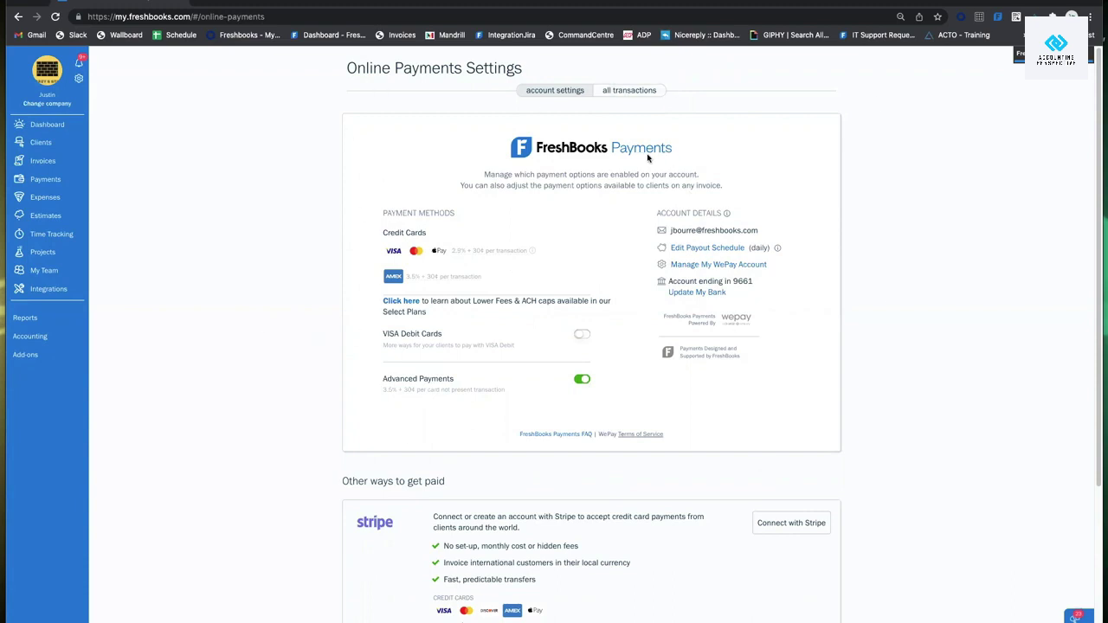
pyautogui.scroll(-3, 648, 157)
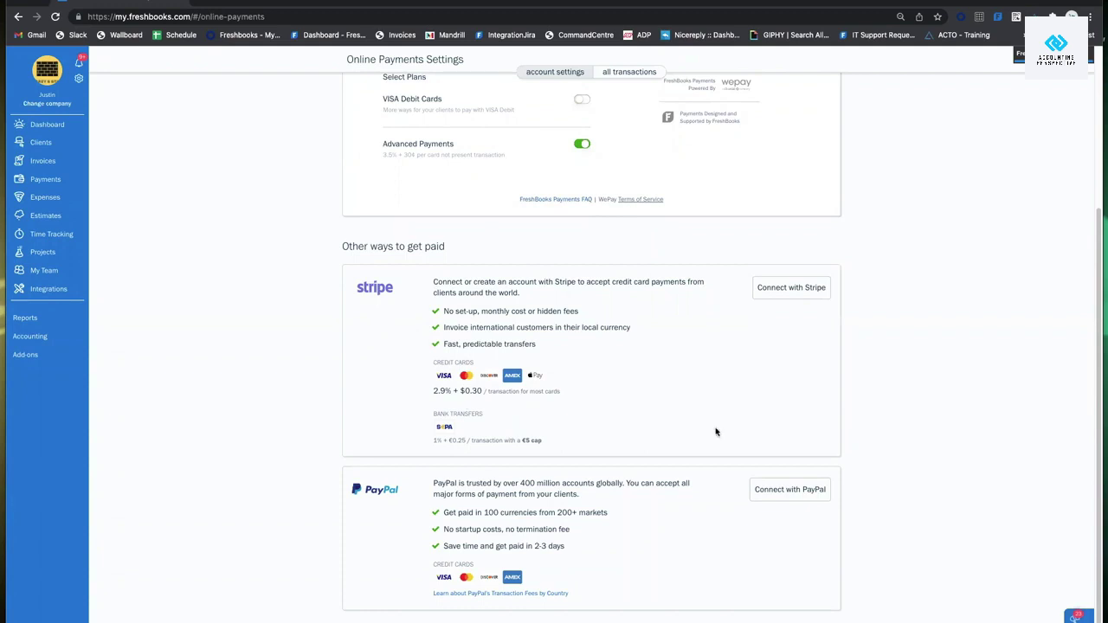
pyautogui.scroll(1, 529, 327)
pyautogui.scroll(2, 572, 220)
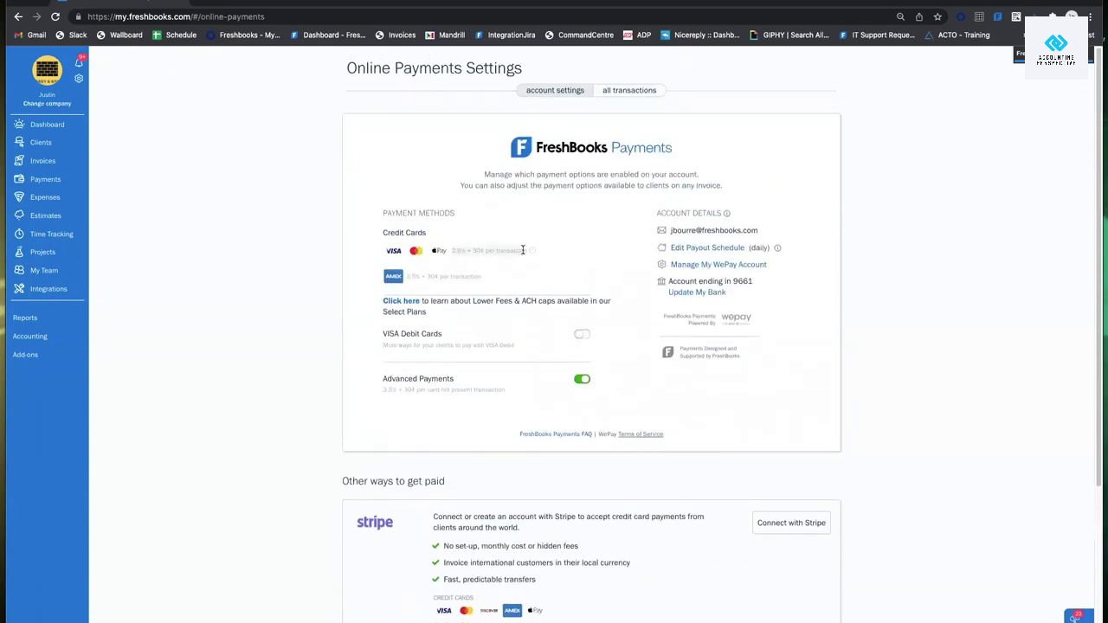
pyautogui.moveTo(531, 252)
pyautogui.scroll(-3, 528, 312)
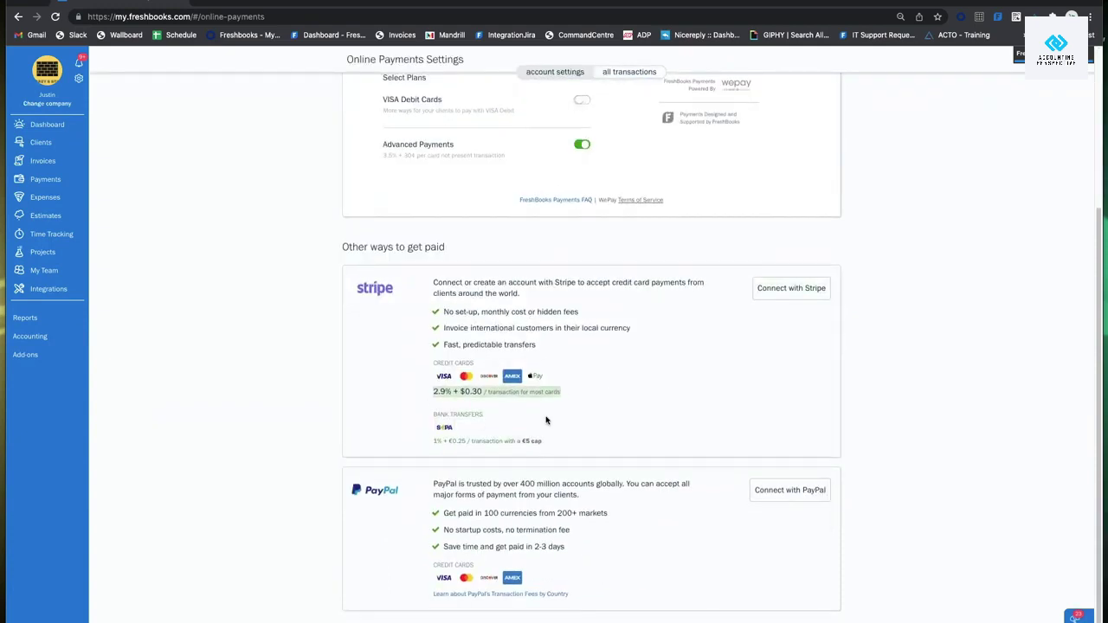
pyautogui.scroll(2, 546, 420)
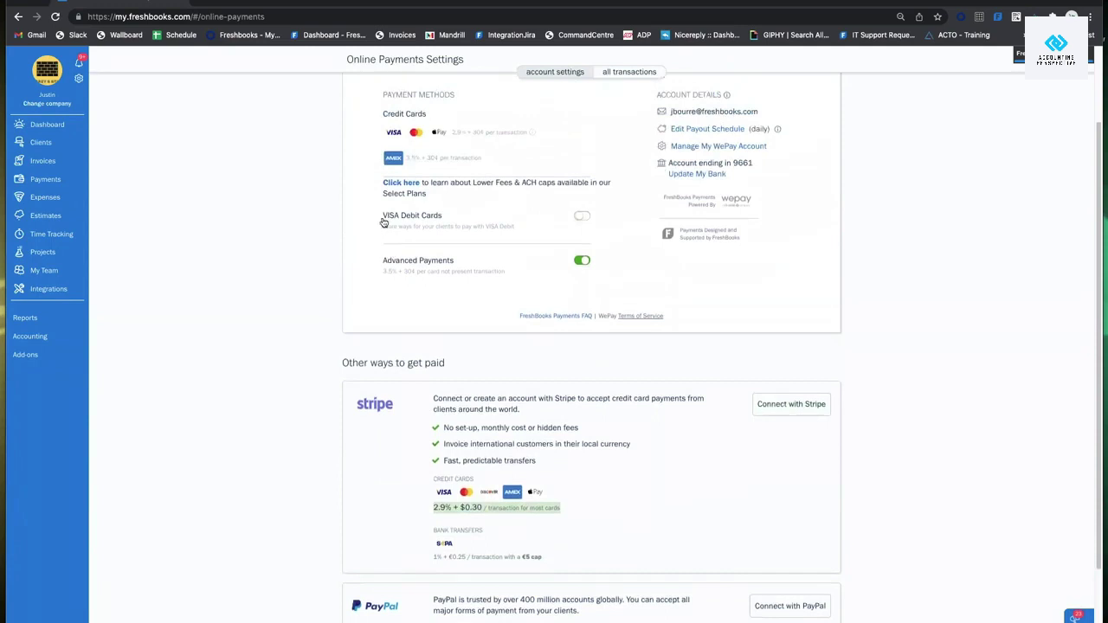
pyautogui.scroll(-1, 515, 372)
pyautogui.scroll(-2, 515, 373)
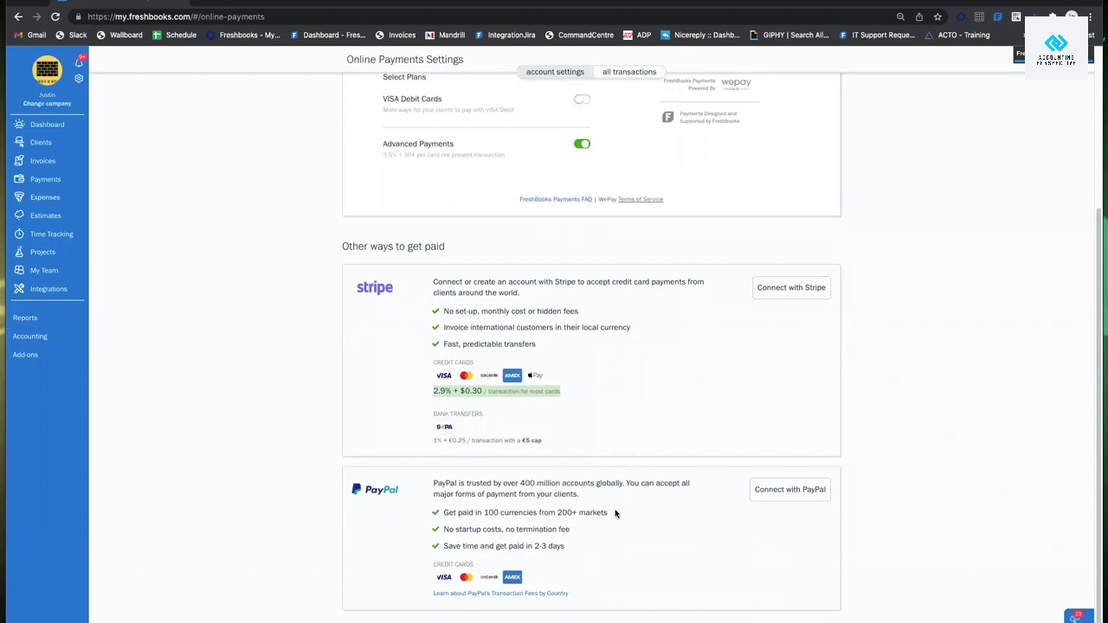
pyautogui.scroll(5, 527, 403)
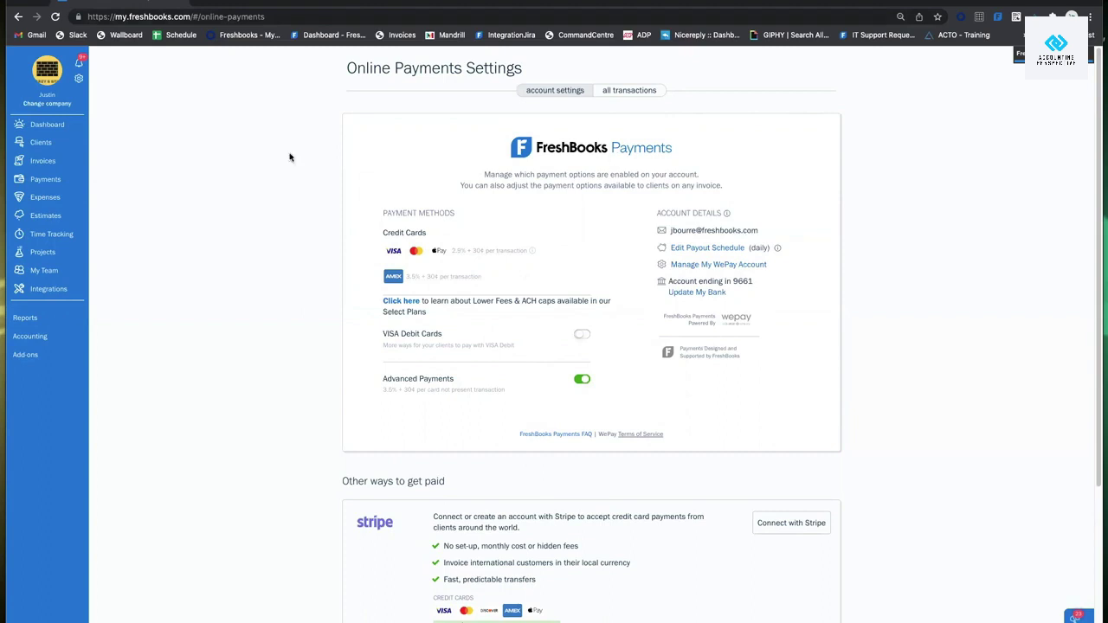
# Browse the Invoices list ($3,465 outstanding, $126.3k draft), then create a New Invoice.
pyautogui.click(37, 159)
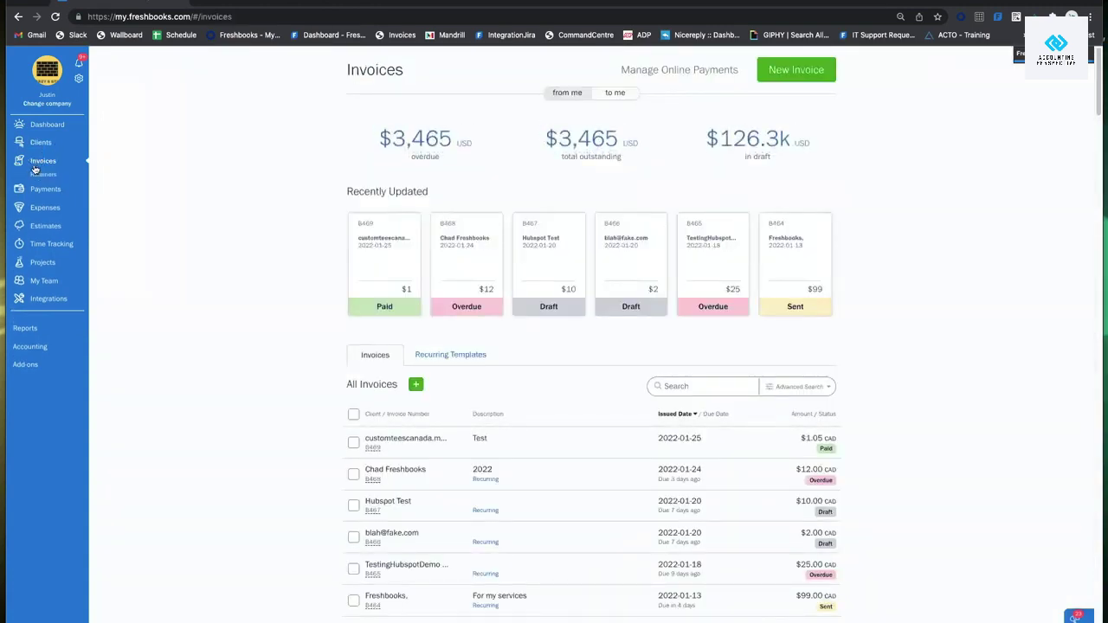
pyautogui.scroll(-2, 544, 345)
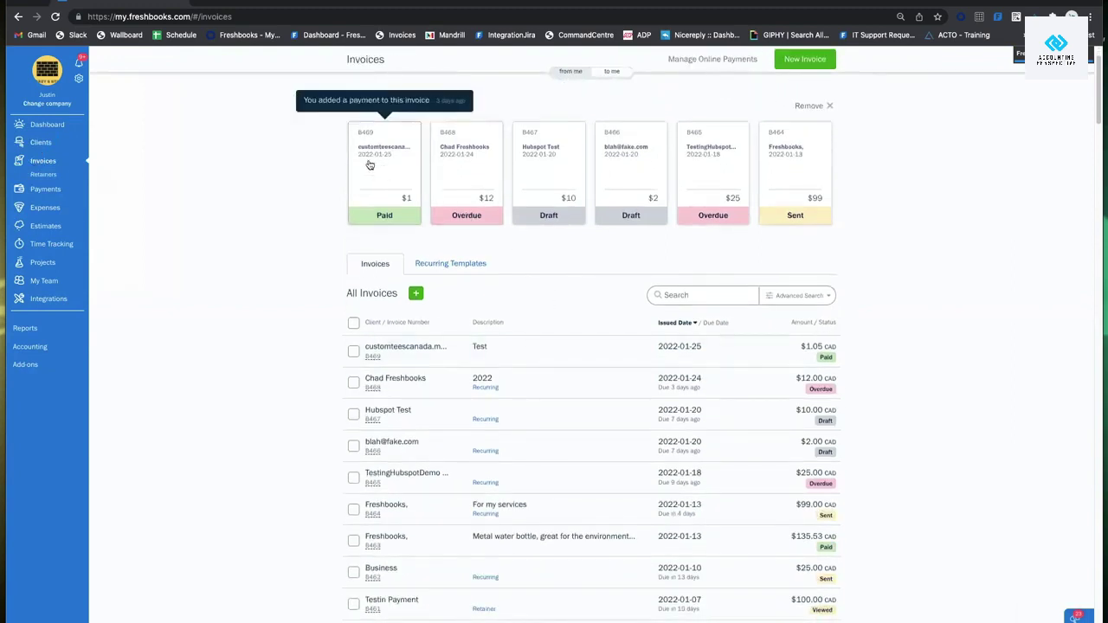
pyautogui.scroll(-2, 735, 216)
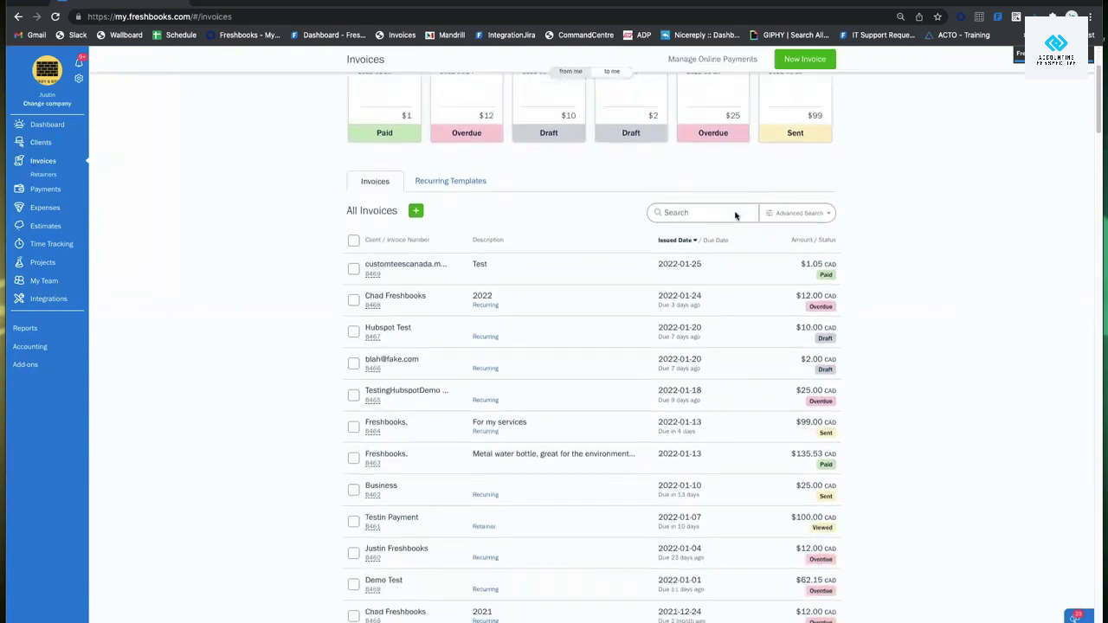
pyautogui.scroll(-2, 735, 215)
pyautogui.scroll(2, 584, 392)
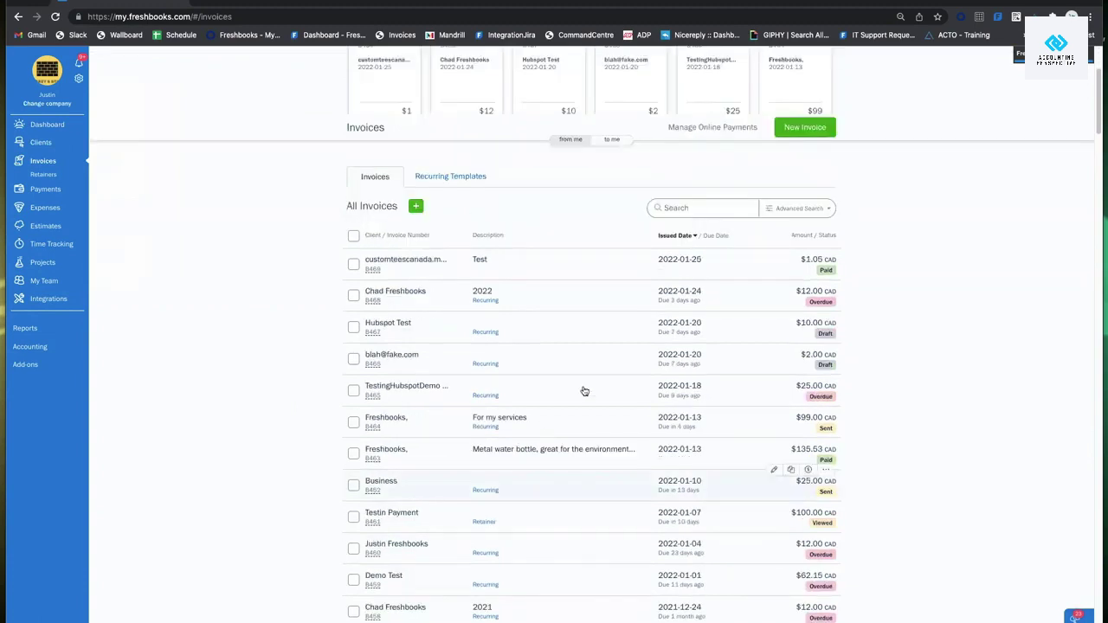
pyautogui.scroll(3, 584, 391)
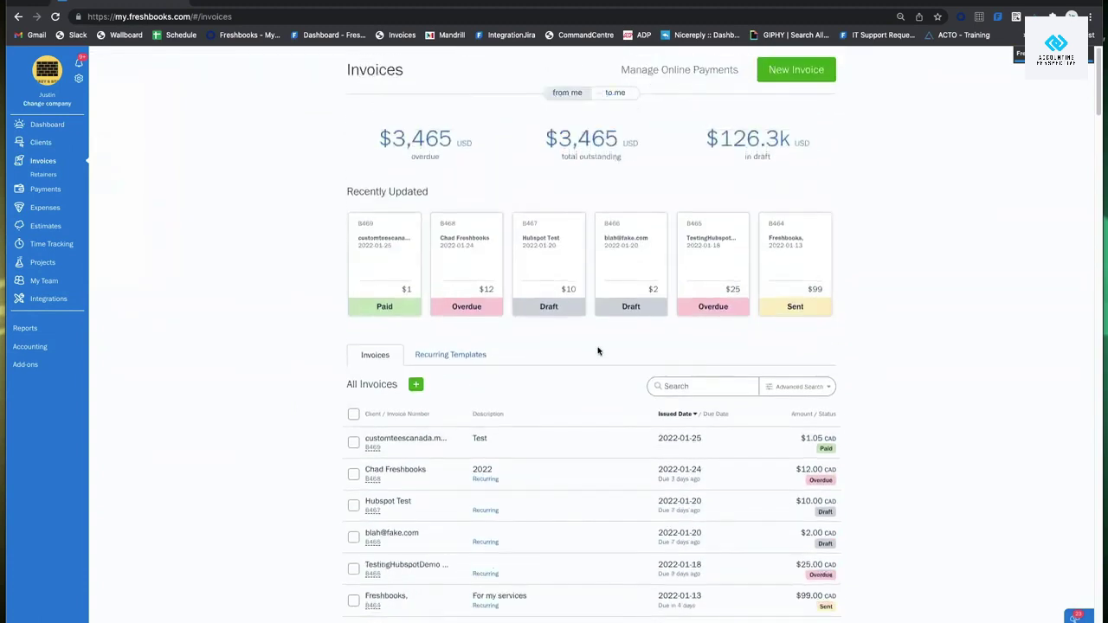
pyautogui.click(806, 79)
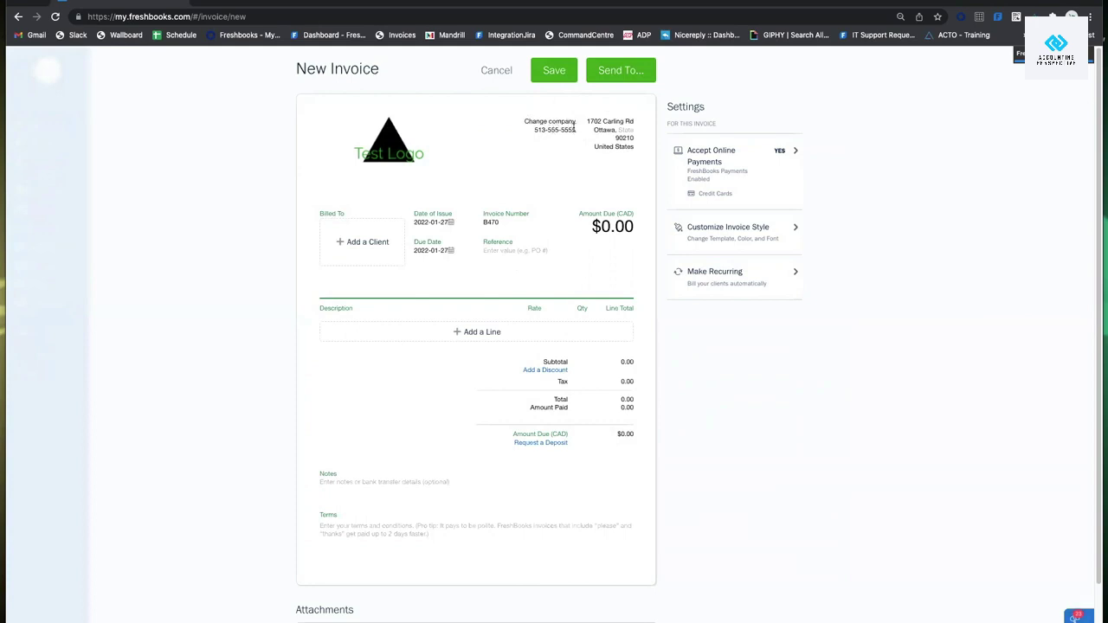
# Change the last digits of the company phone number on the invoice to 1111.
pyautogui.click(574, 128)
pyautogui.press('BackSpace')
pyautogui.press('BackSpace')
pyautogui.press('BackSpace')
pyautogui.press('BackSpace')
pyautogui.write('1111')
pyautogui.click(581, 154)
# Bill the invoice to the first listed client, then choose Change Client.
pyautogui.click(361, 245)
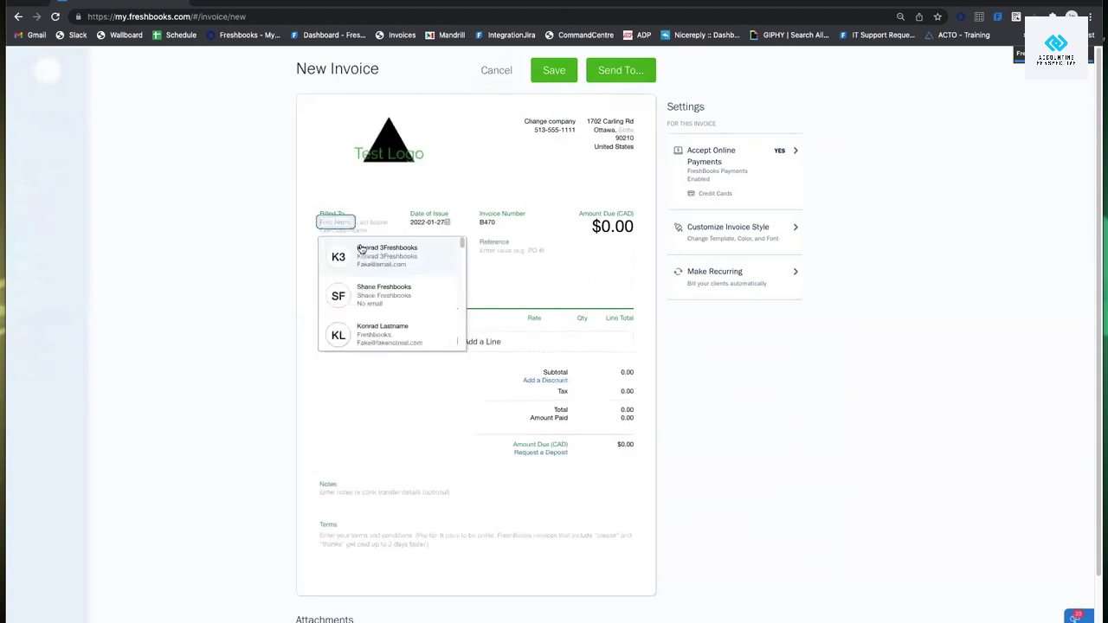
pyautogui.click(407, 257)
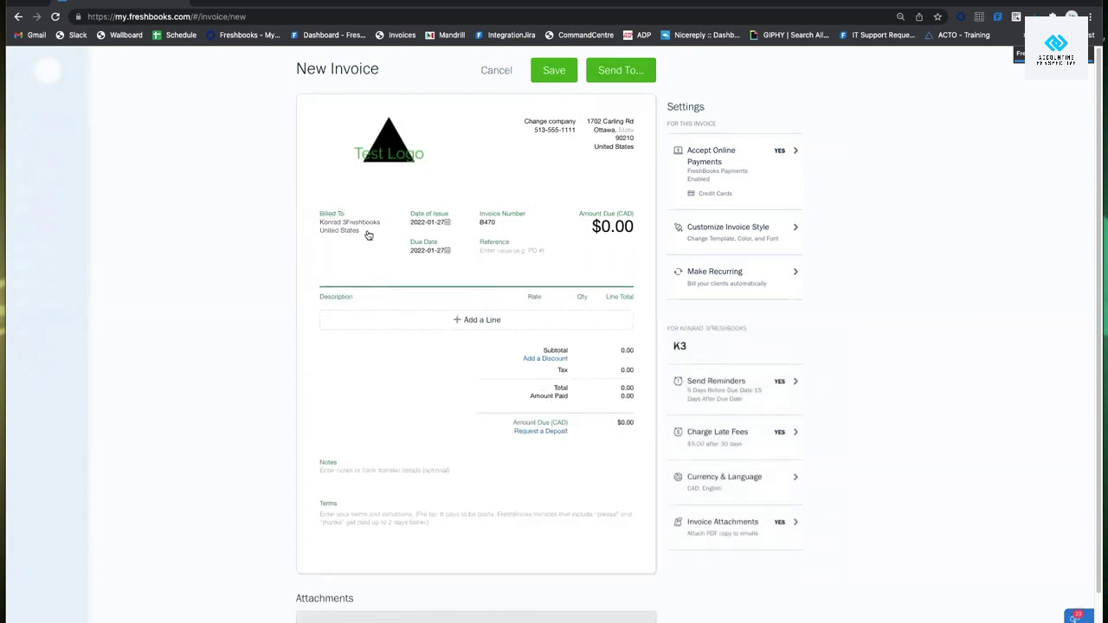
pyautogui.click(366, 231)
pyautogui.click(373, 268)
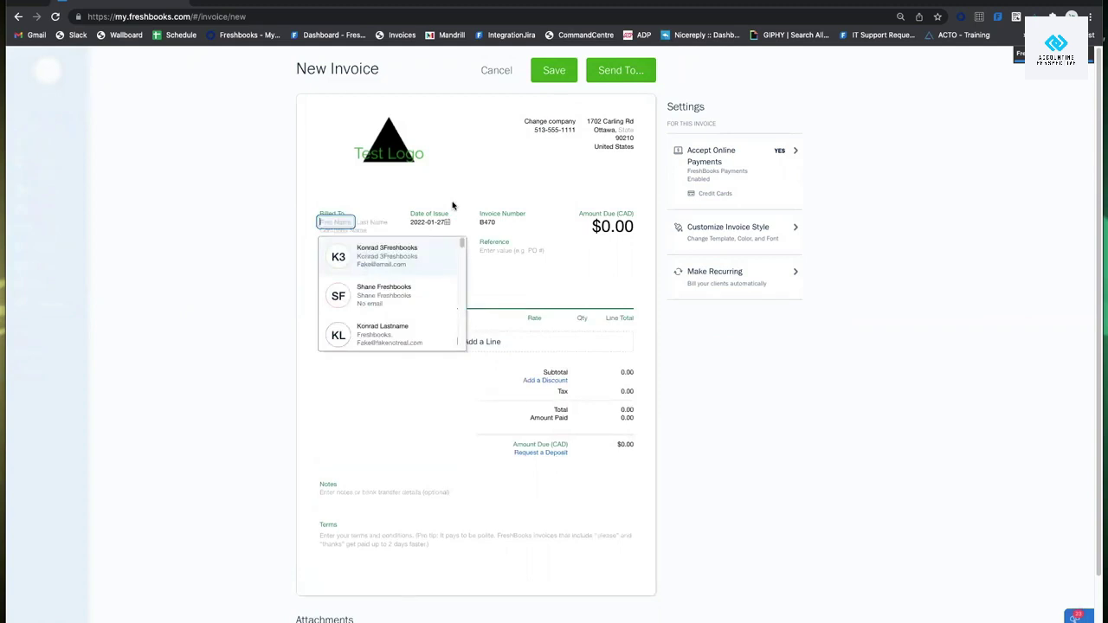
# Enter a new client's first and last name in Billed To and select it.
pyautogui.write('Justin')
pyautogui.press('Tab')
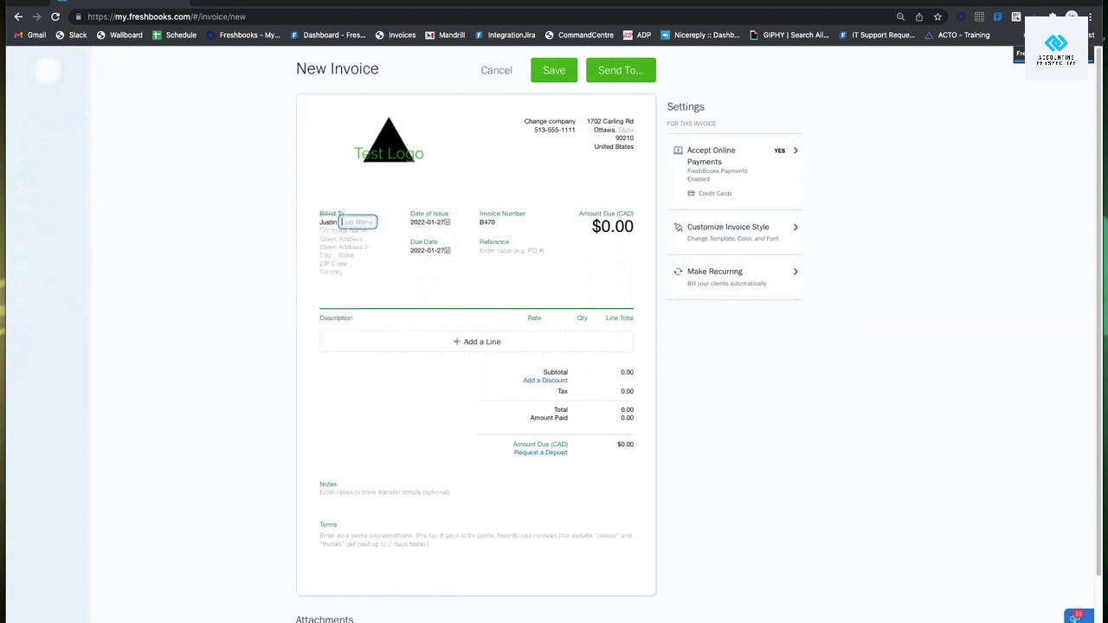
pyautogui.write('3Freshbooks')
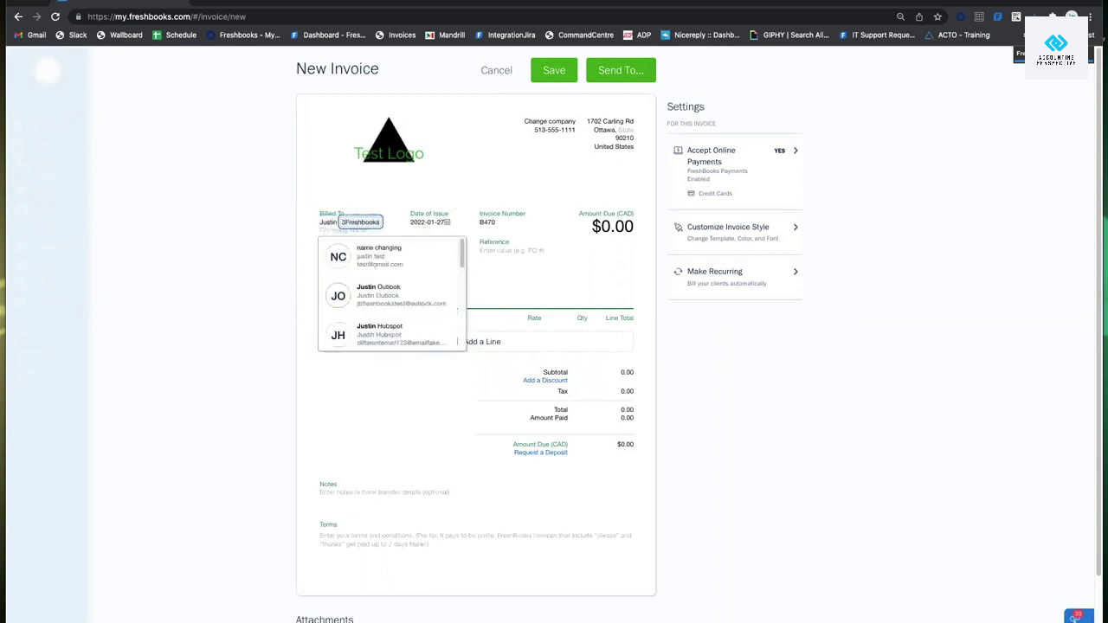
pyautogui.click(288, 232)
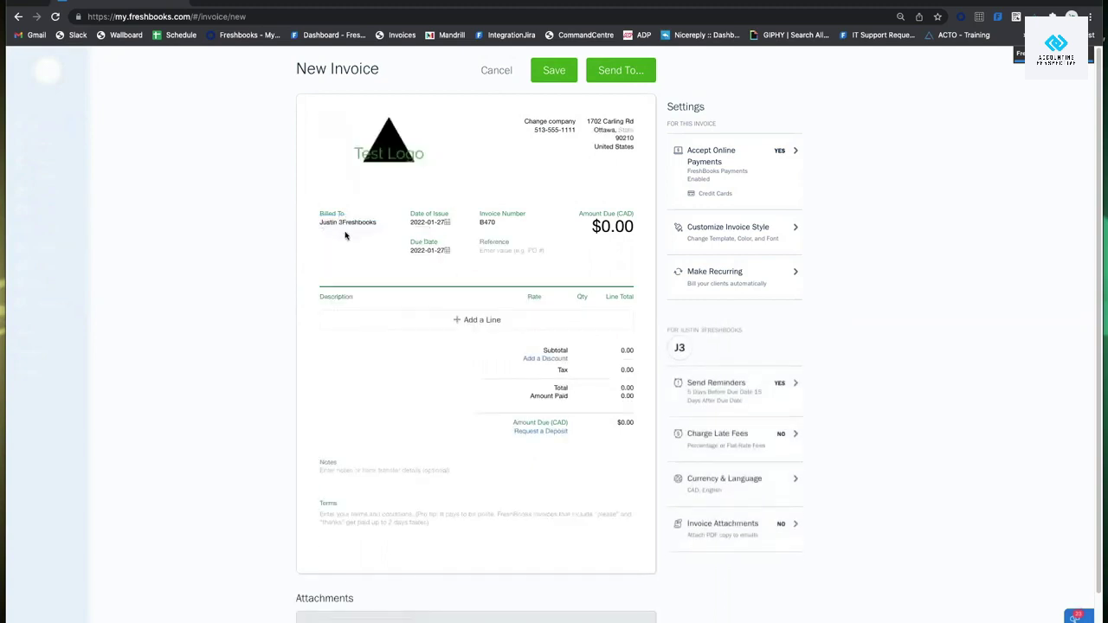
# Choose Edit Client for the billed client and confirm the account-wide change warning.
pyautogui.click(345, 235)
pyautogui.click(354, 239)
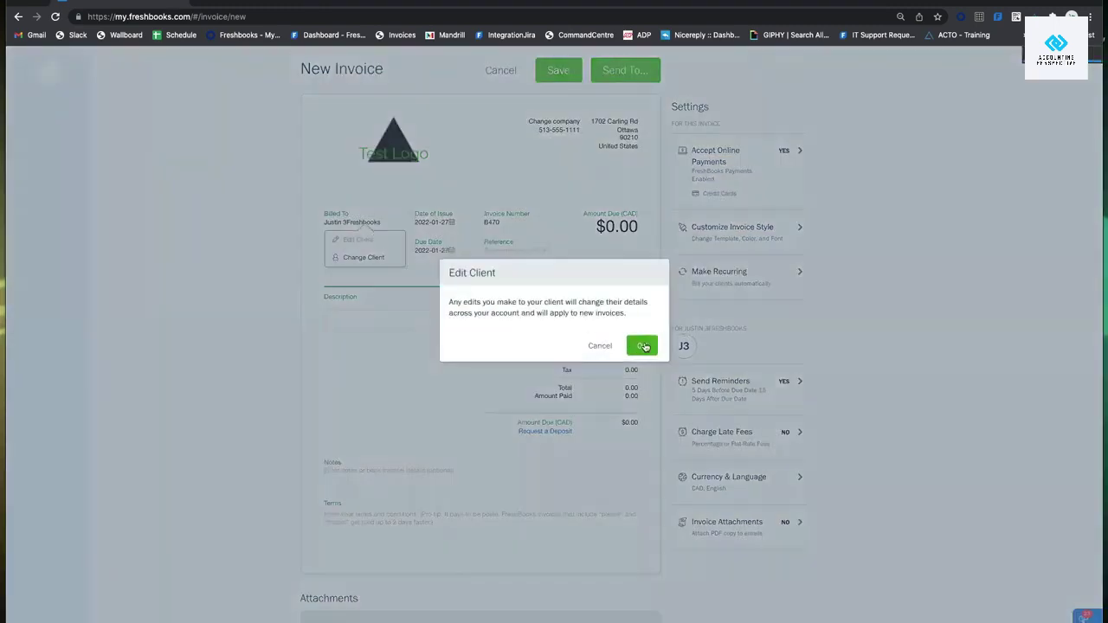
pyautogui.click(644, 346)
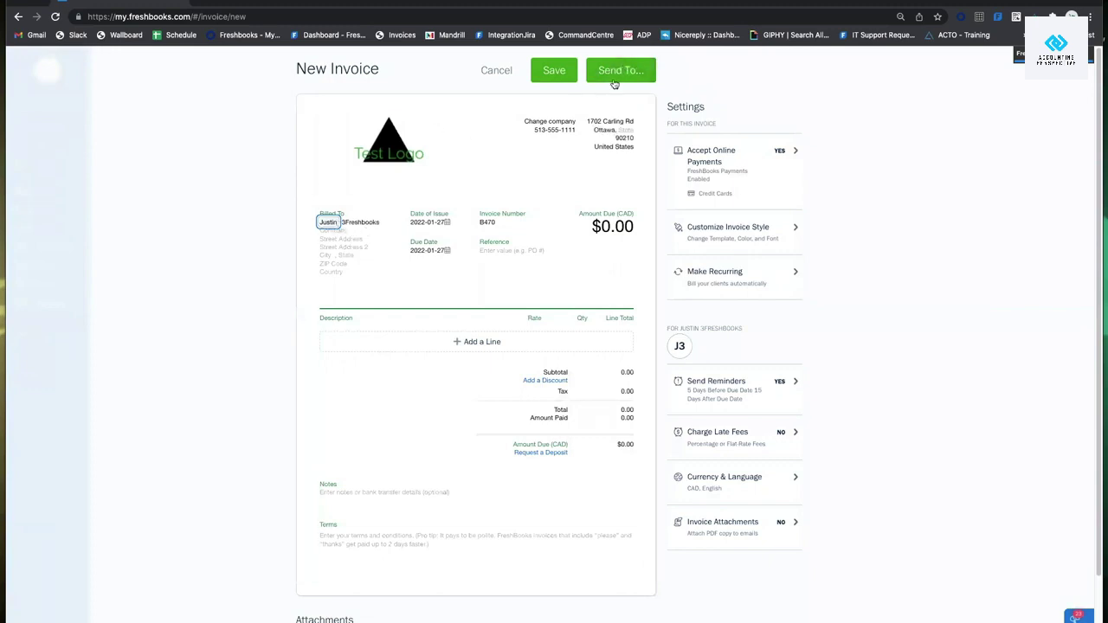
# Clear the new client's name fields and bill the invoice to the first existing client.
pyautogui.press('BackSpace')
pyautogui.press('BackSpace')
pyautogui.press('BackSpace')
pyautogui.press('BackSpace')
pyautogui.press('BackSpace')
pyautogui.press('BackSpace')
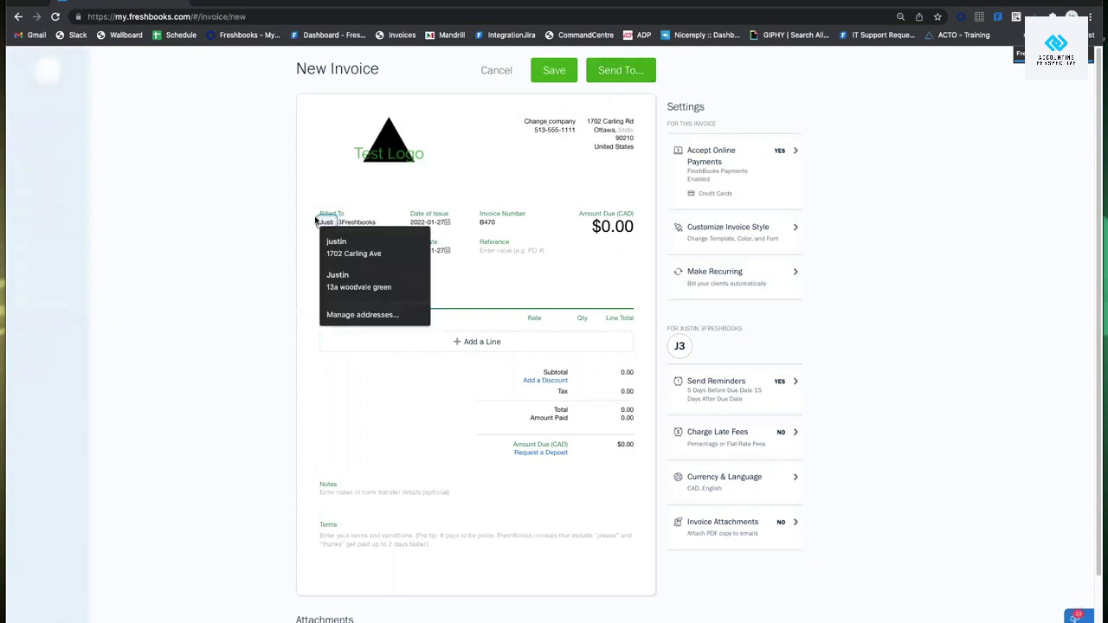
pyautogui.doubleClick(372, 222)
pyautogui.press('BackSpace')
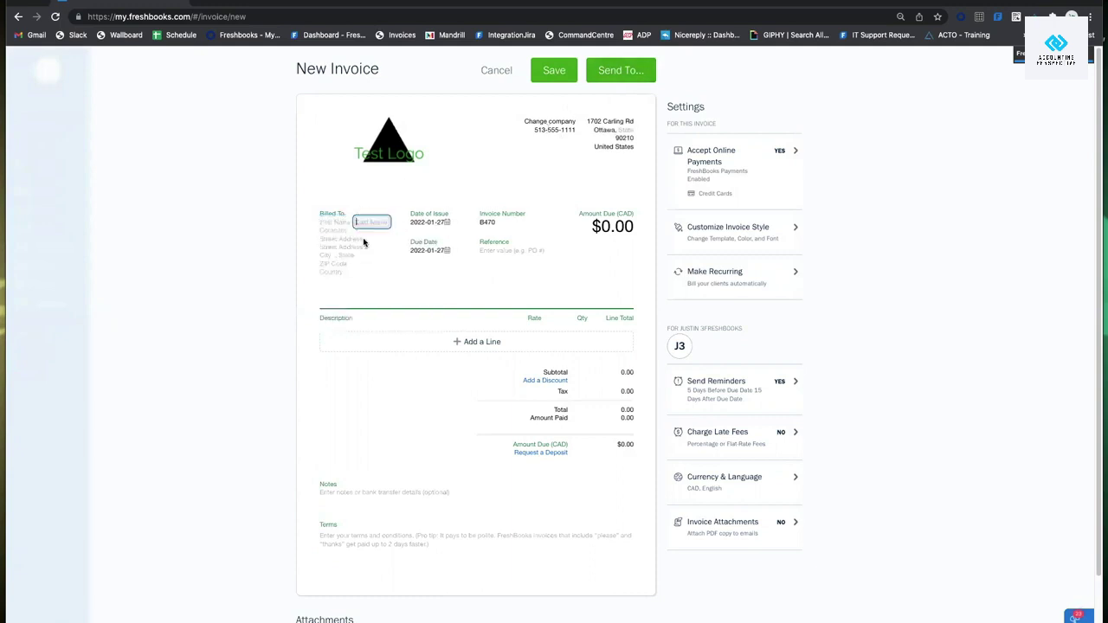
pyautogui.click(366, 271)
pyautogui.click(349, 239)
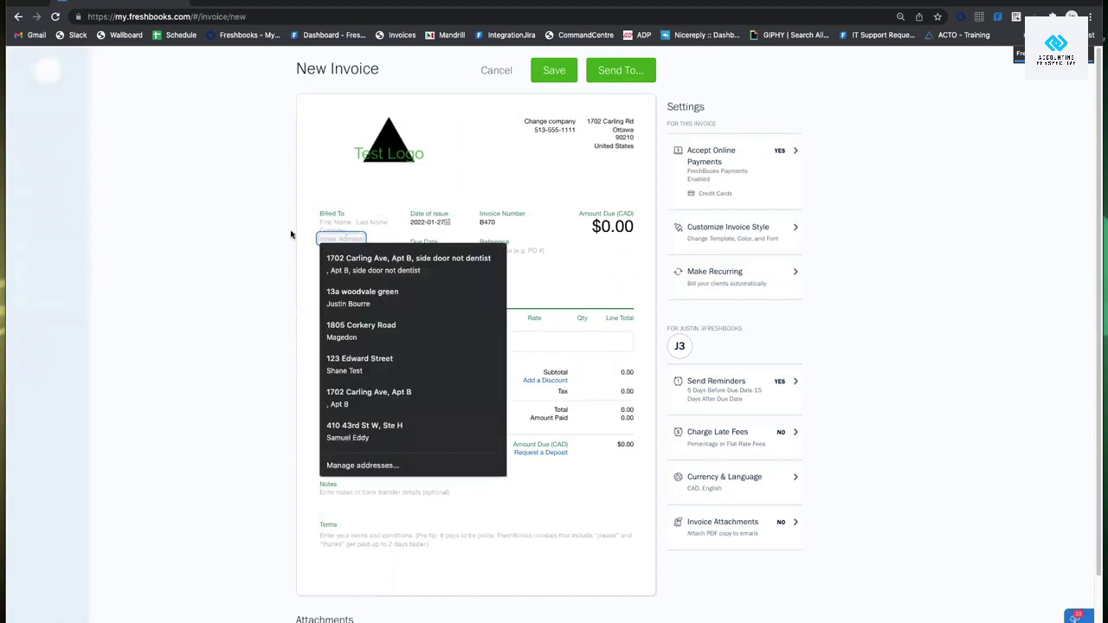
pyautogui.click(292, 234)
pyautogui.click(360, 243)
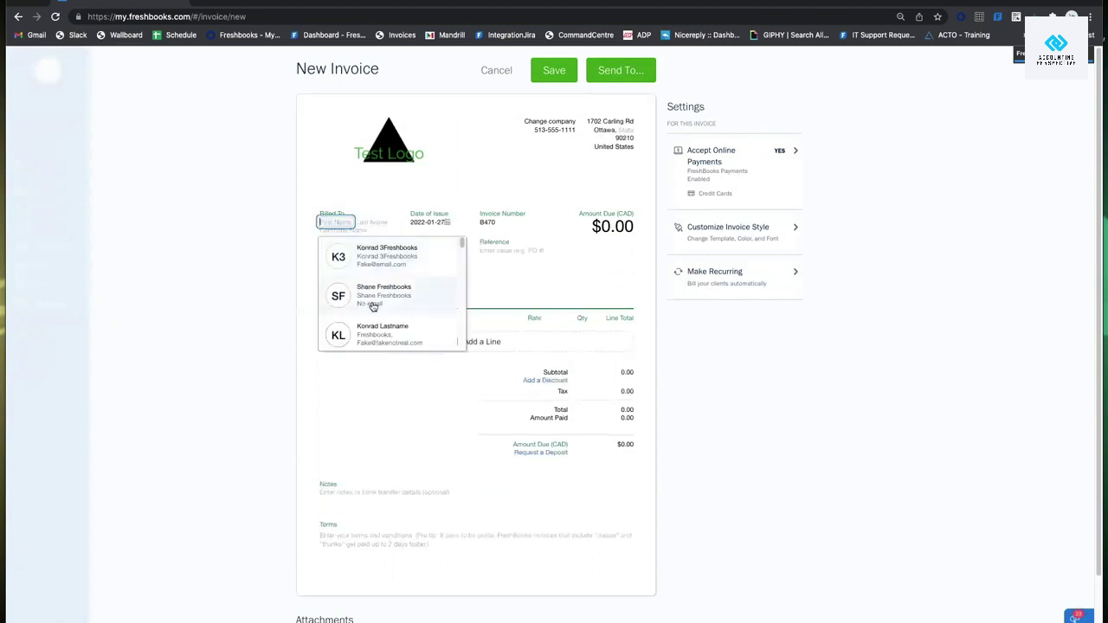
pyautogui.click(384, 261)
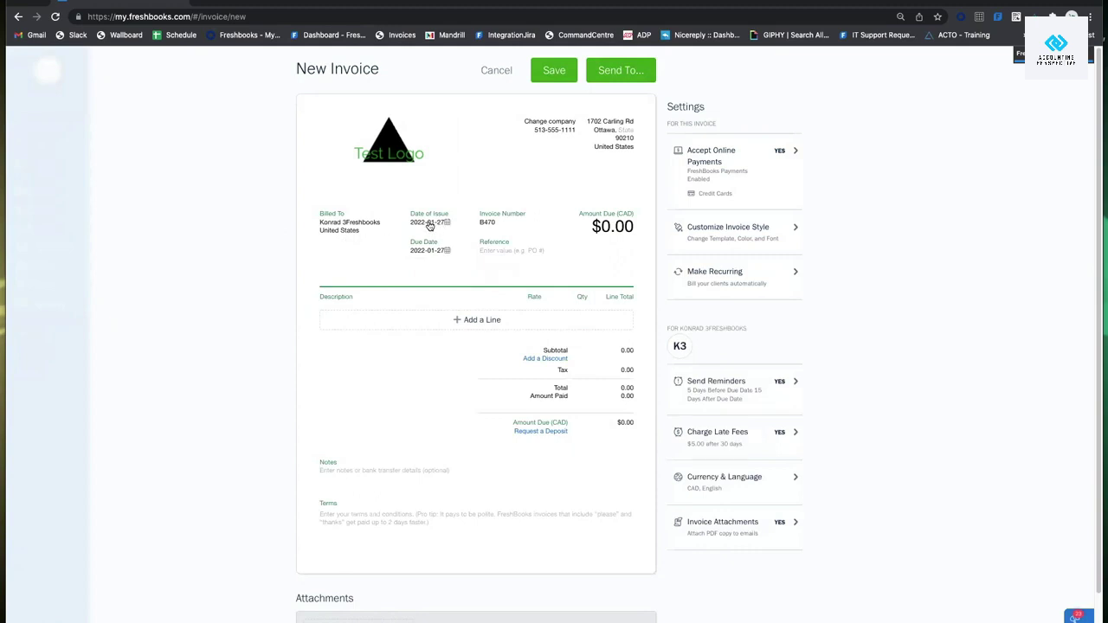
# Check the Date of Issue calendar, then bring up the Due Date choices.
pyautogui.click(429, 224)
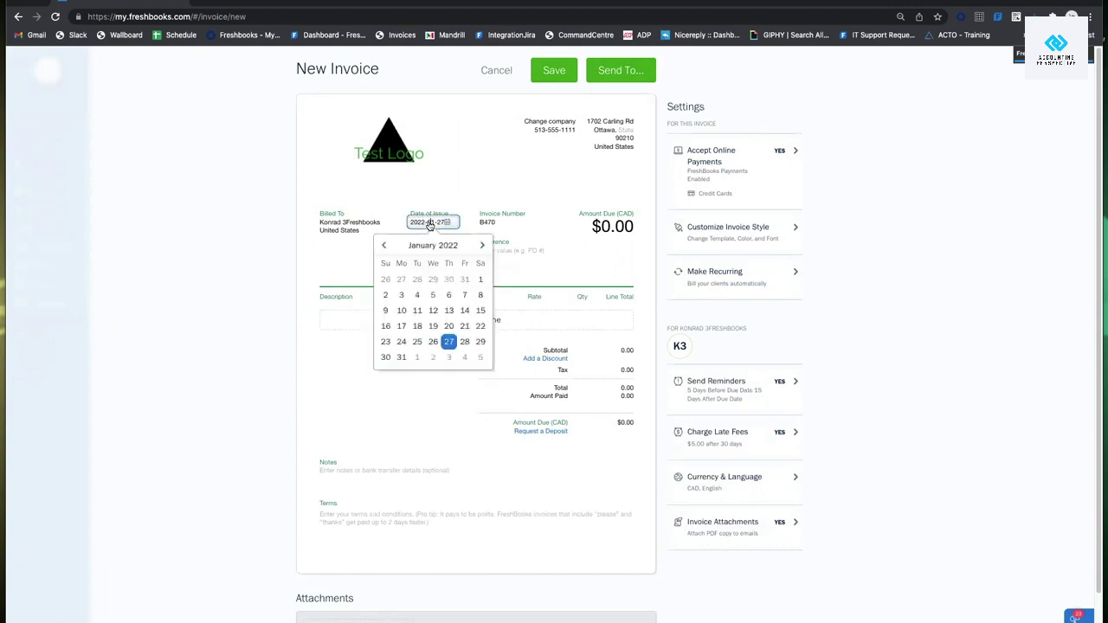
pyautogui.click(468, 183)
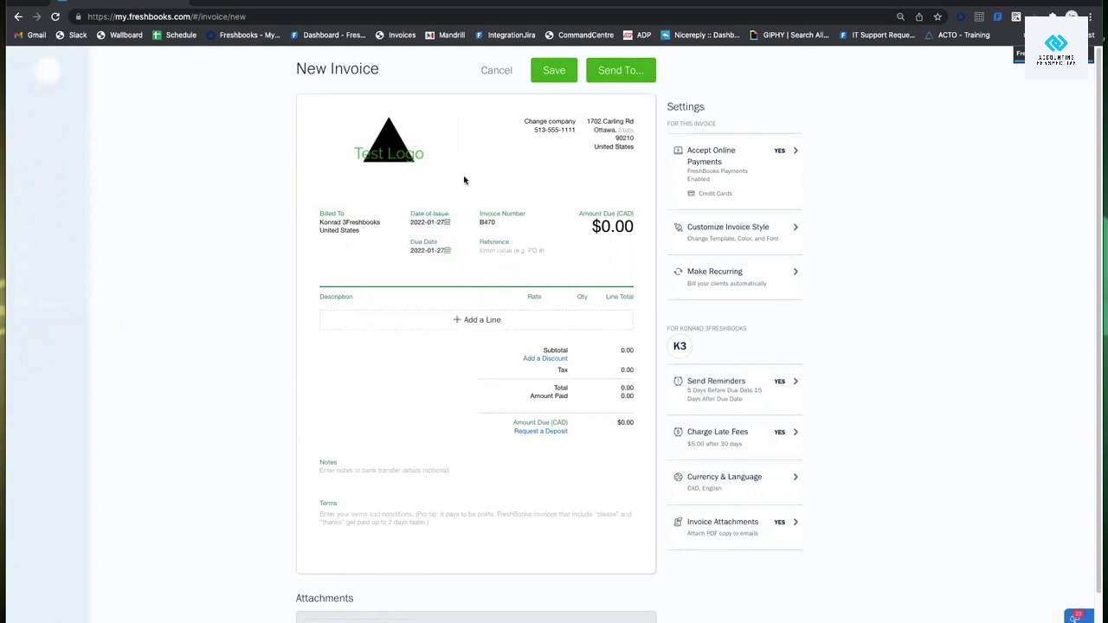
pyautogui.click(436, 253)
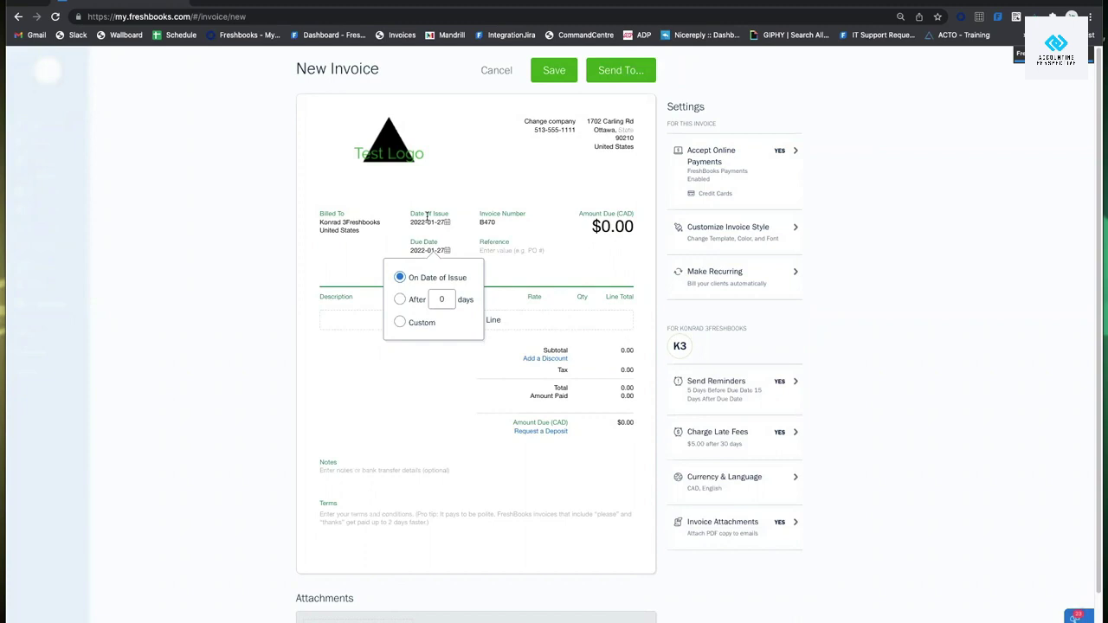
# Set the invoice due date to 15 days after the issue date.
pyautogui.click(399, 300)
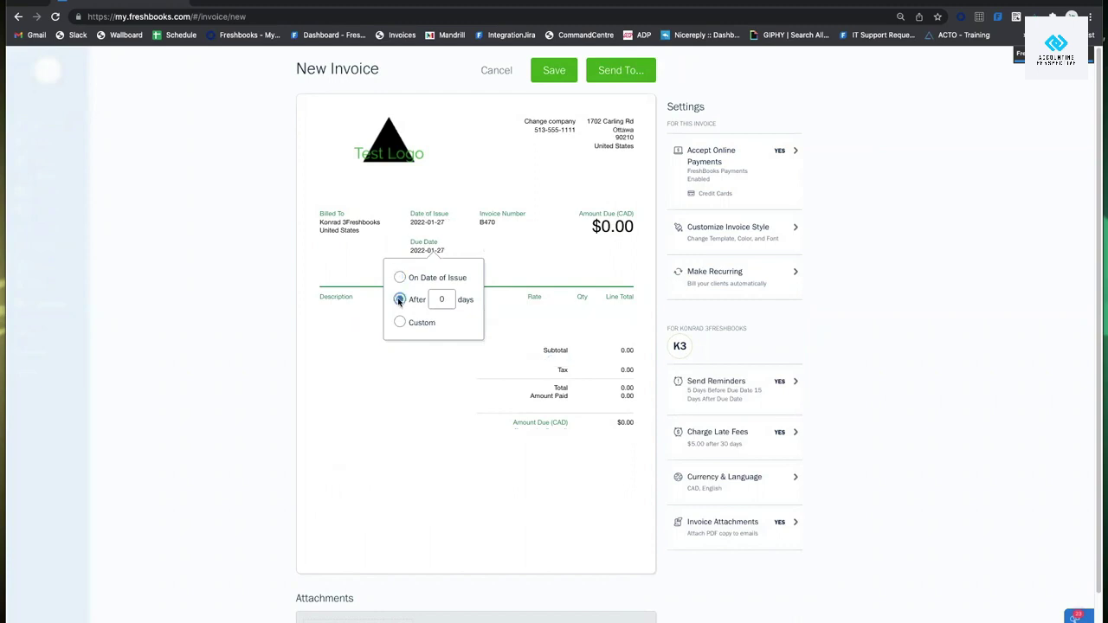
pyautogui.click(447, 298)
pyautogui.write('1')
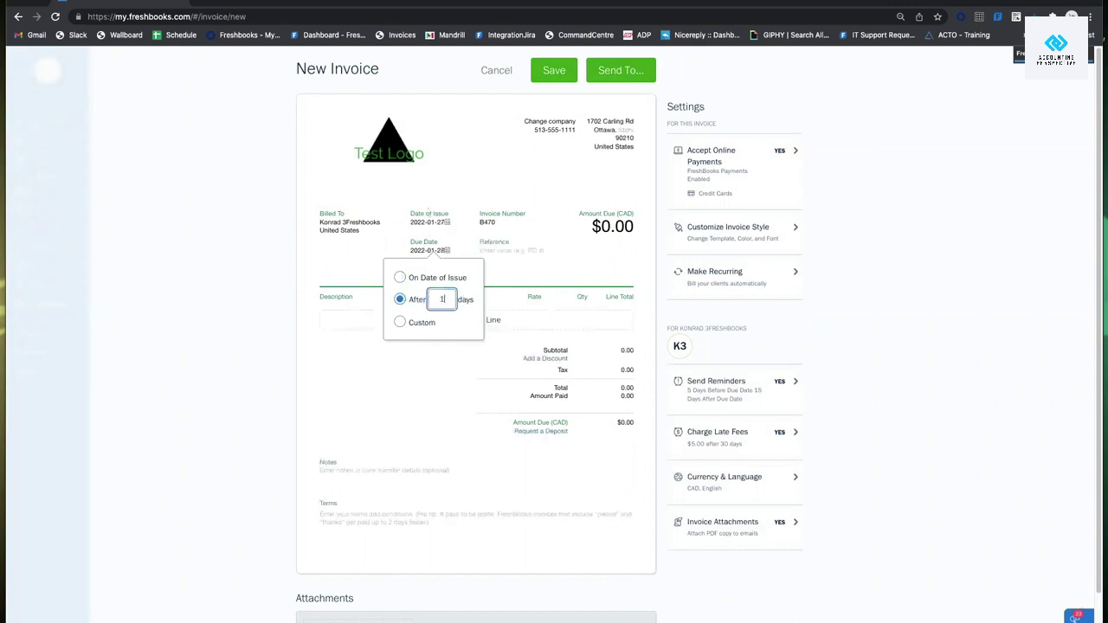
pyautogui.write('5')
pyautogui.click(500, 277)
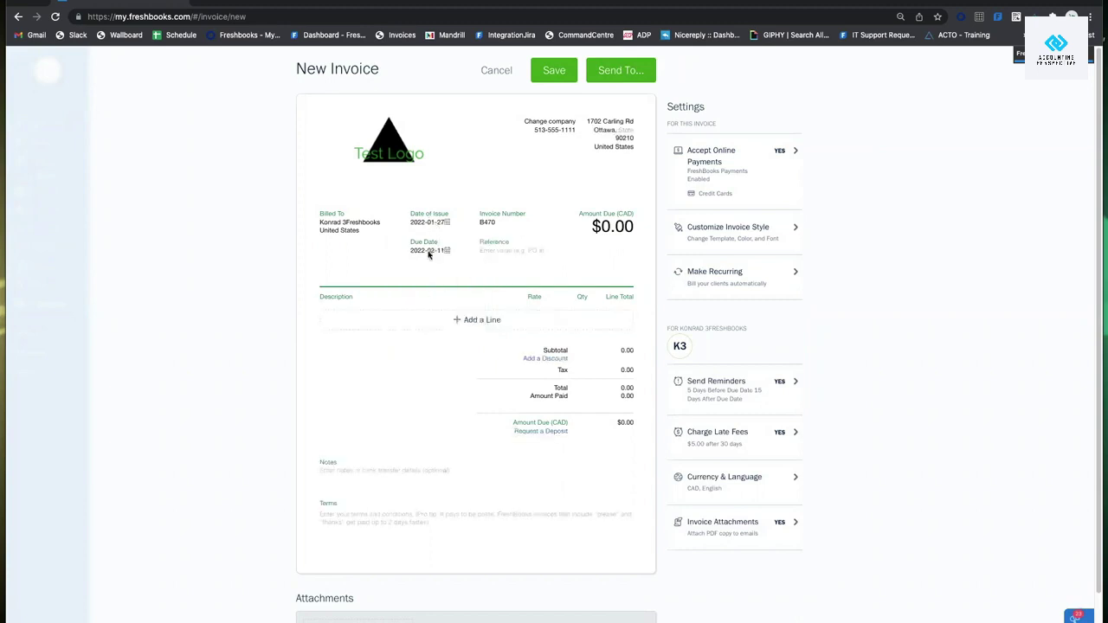
pyautogui.click(430, 250)
pyautogui.click(395, 298)
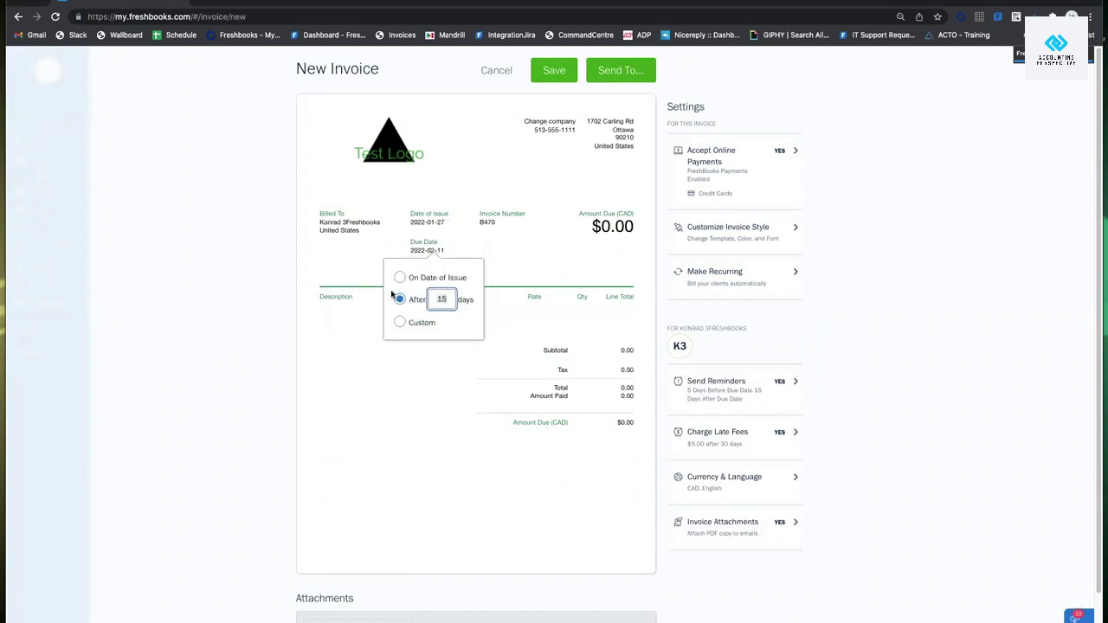
pyautogui.click(335, 280)
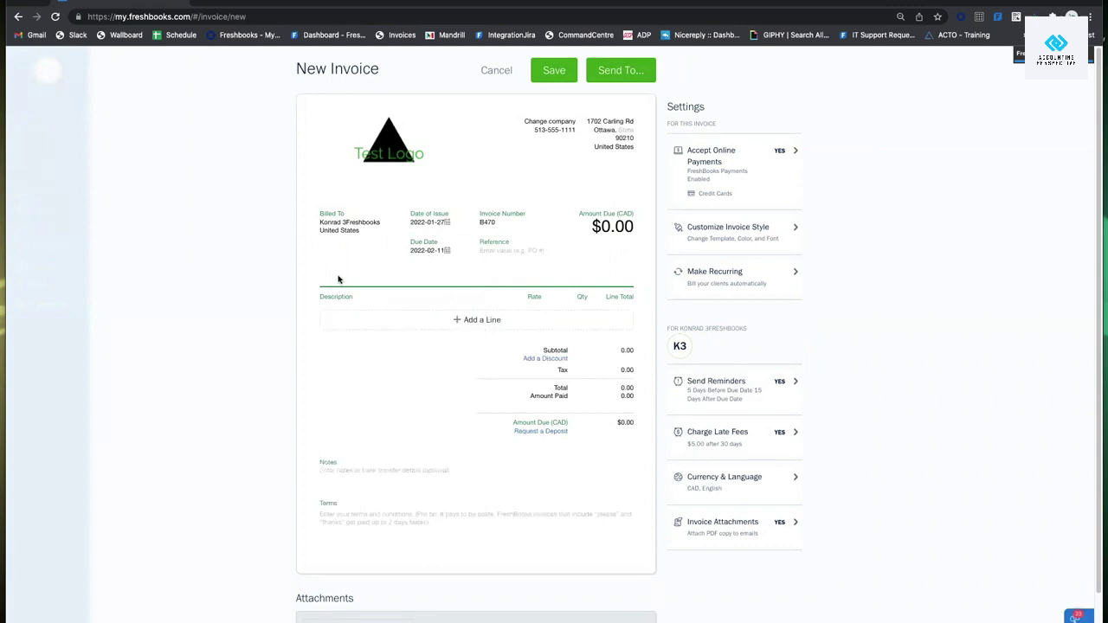
# Try a custom due date of January 31, 2022 instead.
pyautogui.click(439, 253)
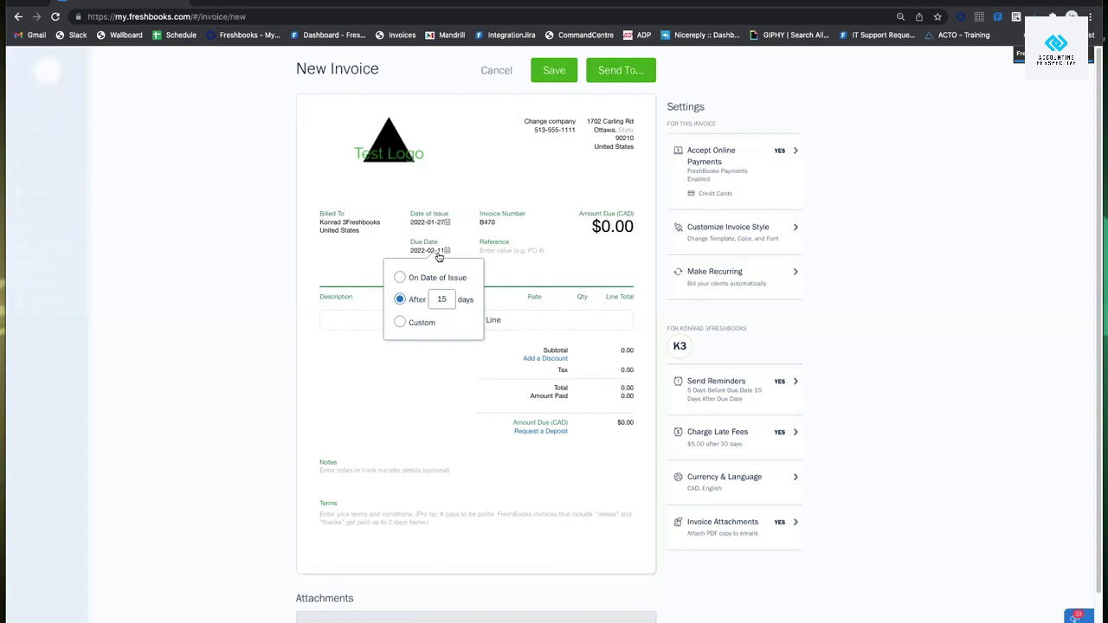
pyautogui.click(433, 324)
pyautogui.click(435, 339)
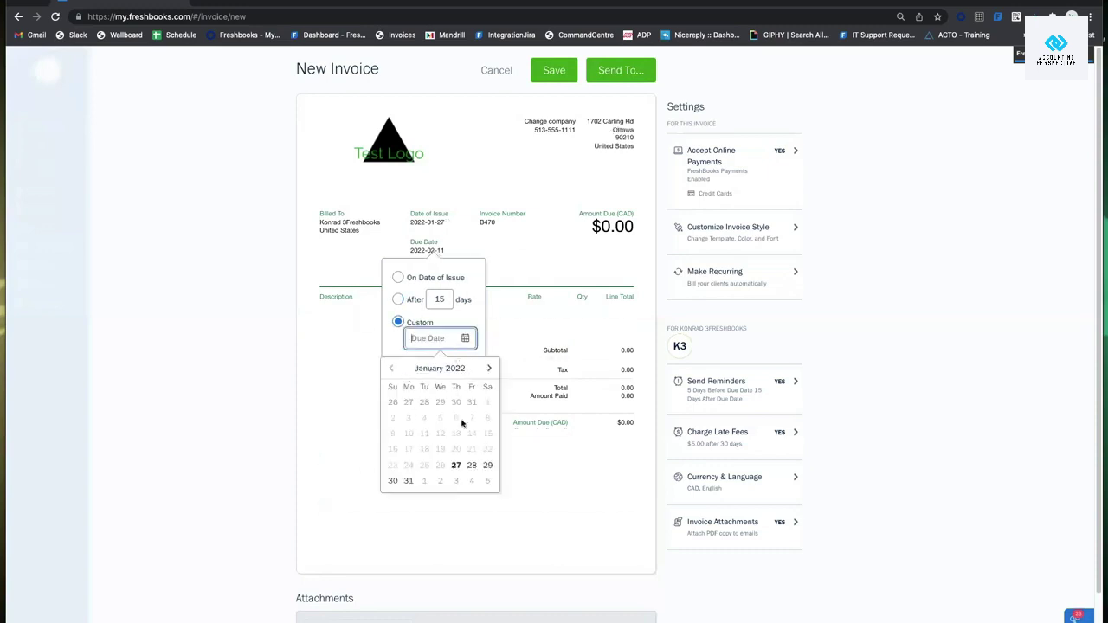
pyautogui.click(407, 481)
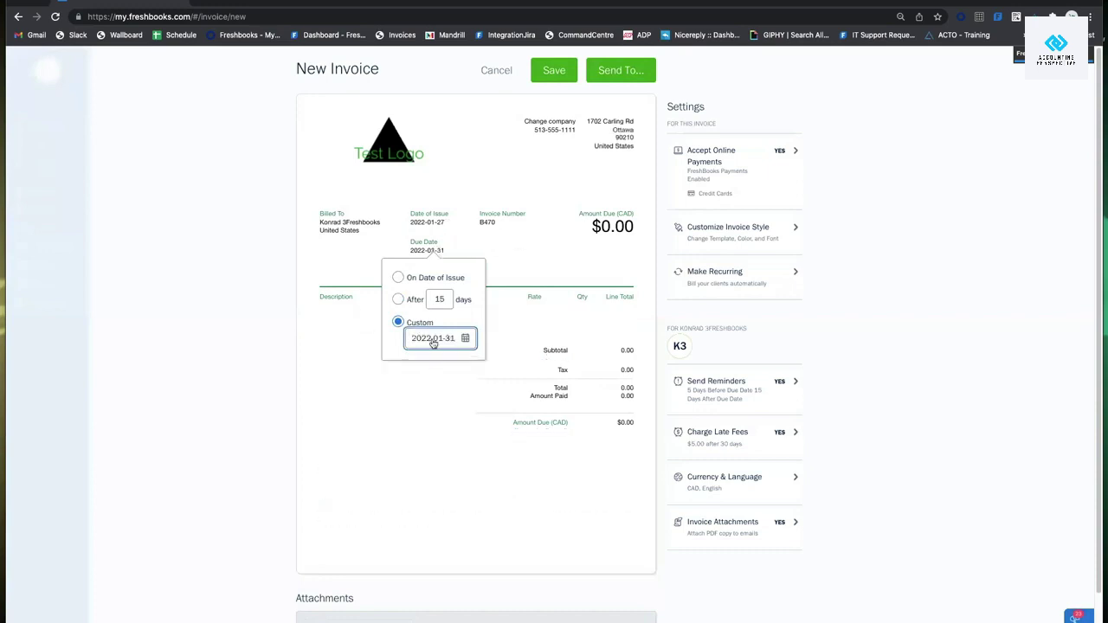
pyautogui.click(519, 268)
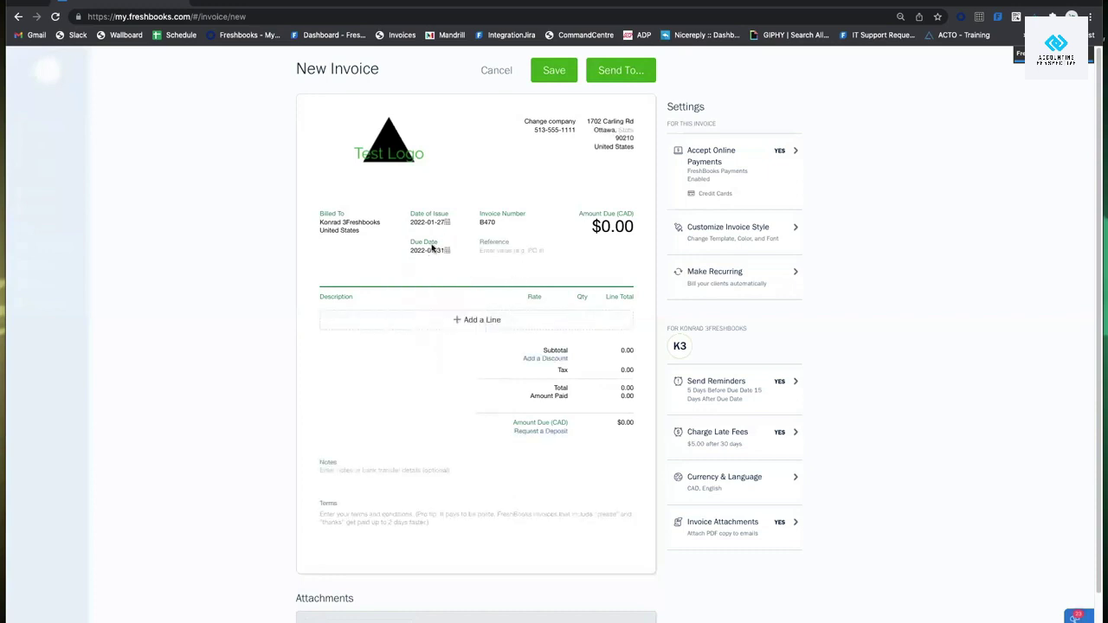
# Switch back to 15 days after issue, making the invoice due 2022-02-11.
pyautogui.click(433, 248)
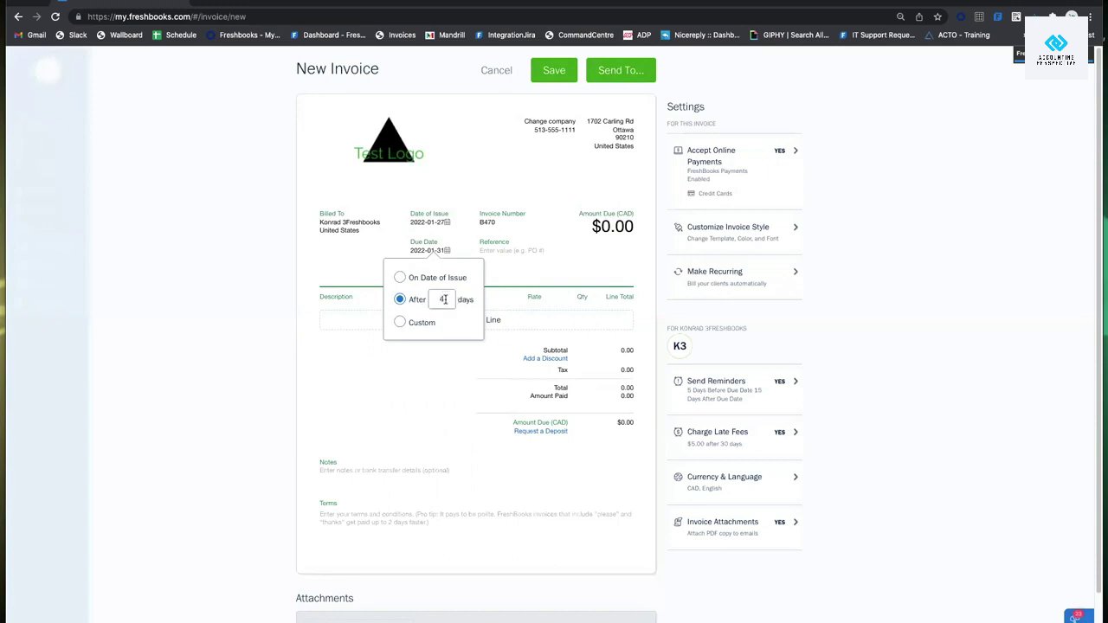
pyautogui.click(422, 321)
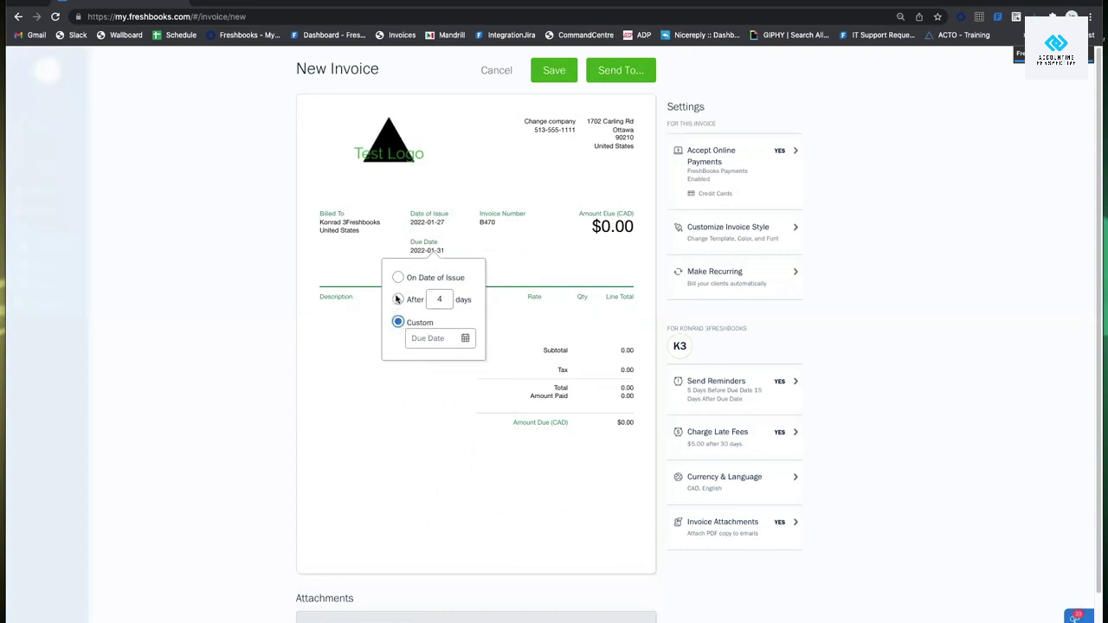
pyautogui.click(398, 299)
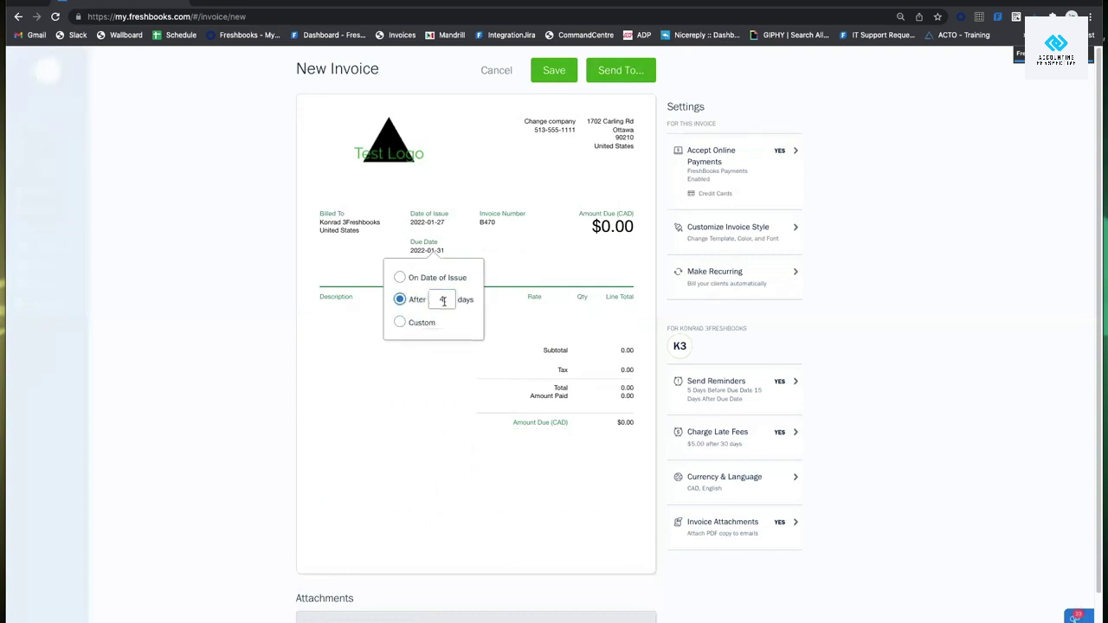
pyautogui.click(444, 298)
pyautogui.write('15')
pyautogui.press('BackSpace')
pyautogui.press('BackSpace')
pyautogui.press('BackSpace')
pyautogui.write('15')
pyautogui.click(586, 277)
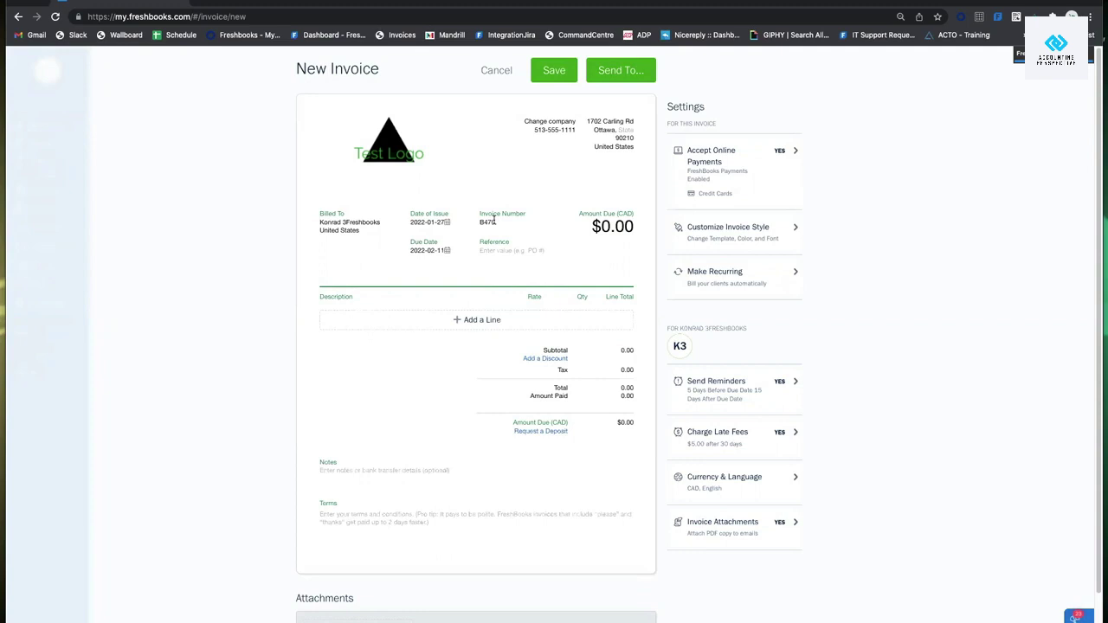
pyautogui.click(493, 221)
pyautogui.click(525, 252)
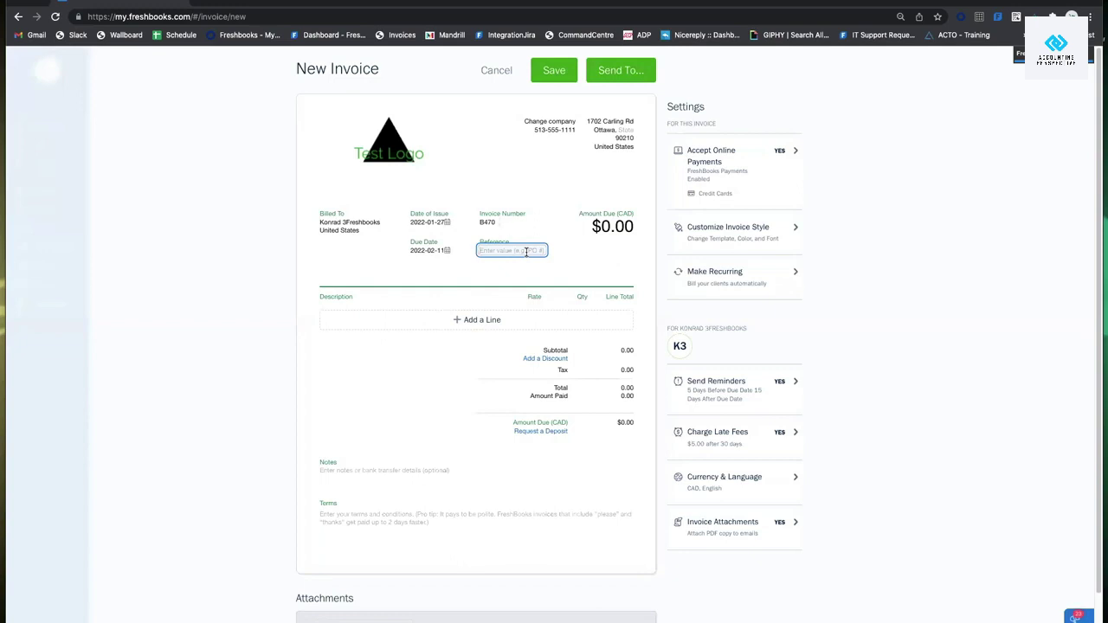
pyautogui.click(517, 267)
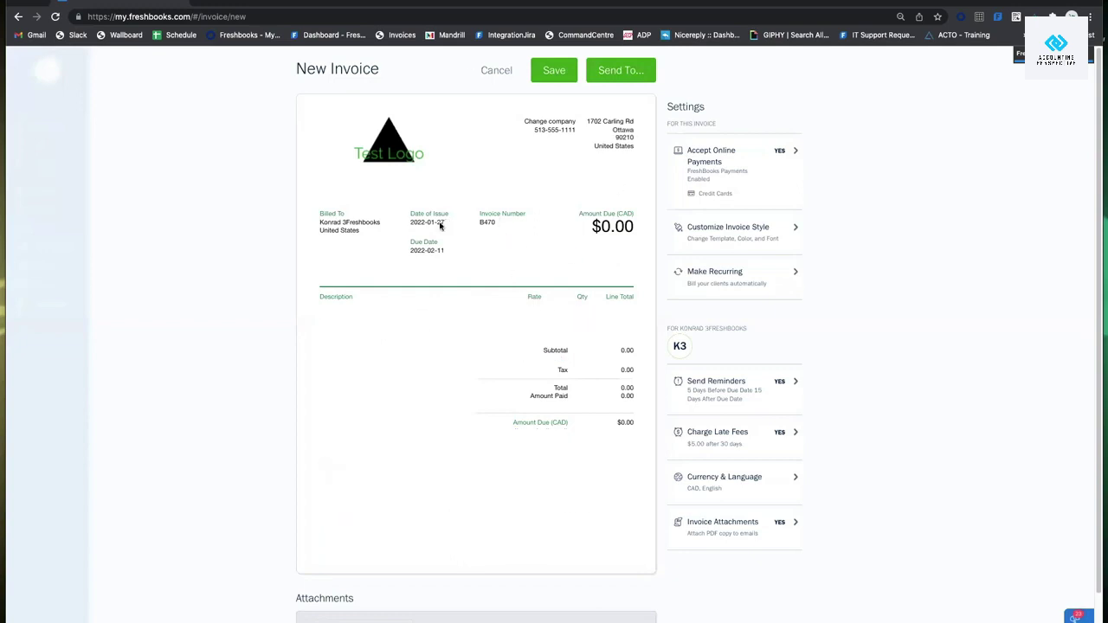
pyautogui.scroll(-2, 473, 403)
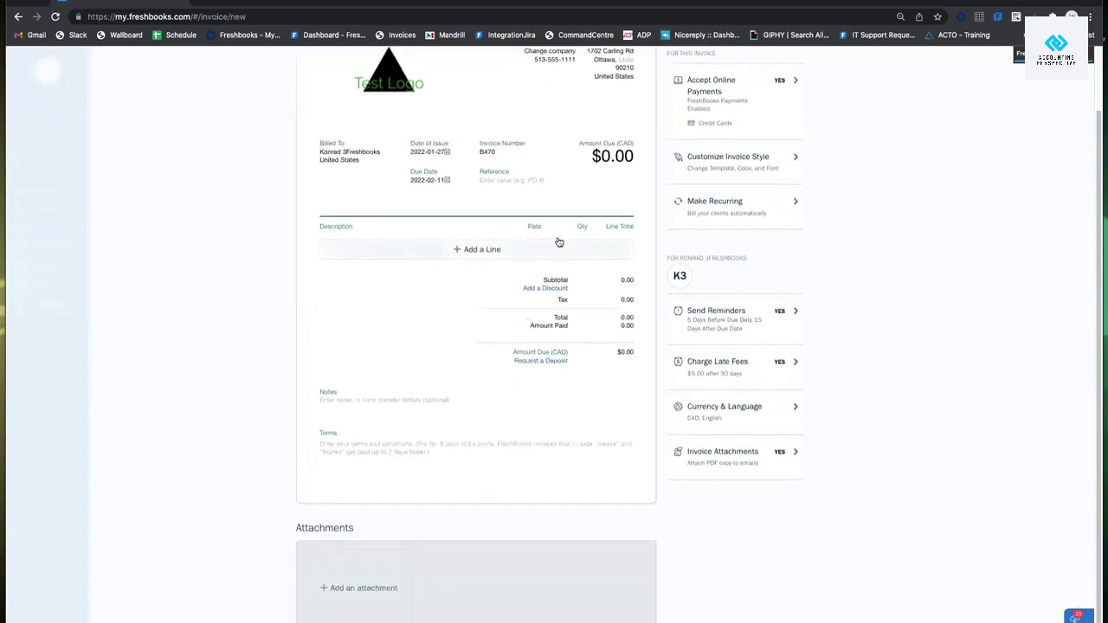
# Add a new line item named Watches with the description 'Silver, Works Great'.
pyautogui.click(499, 257)
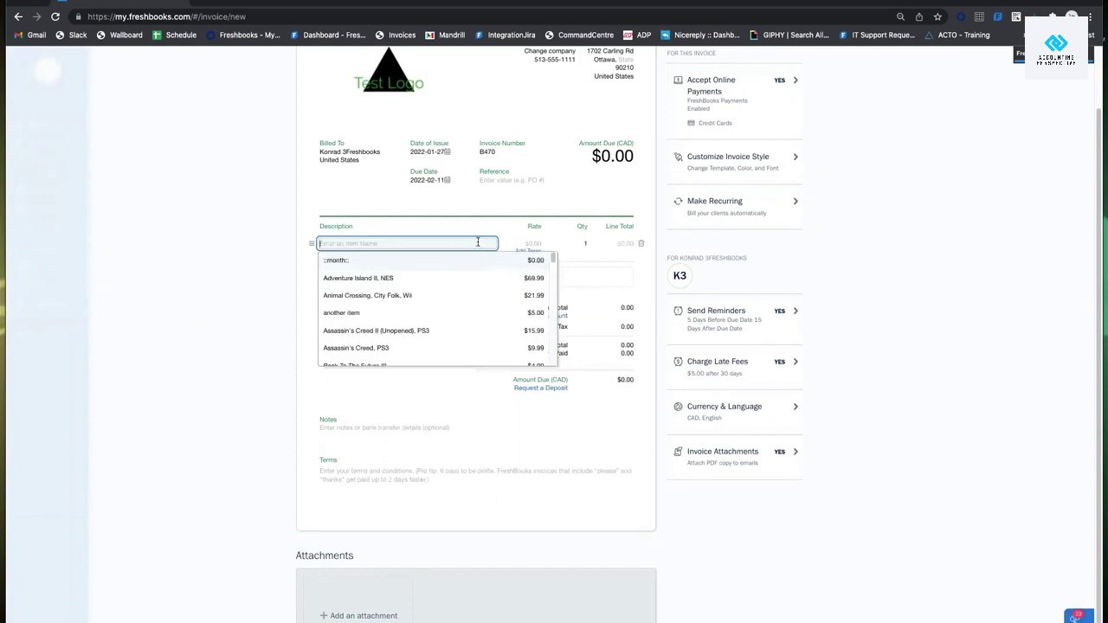
pyautogui.write('Watches,')
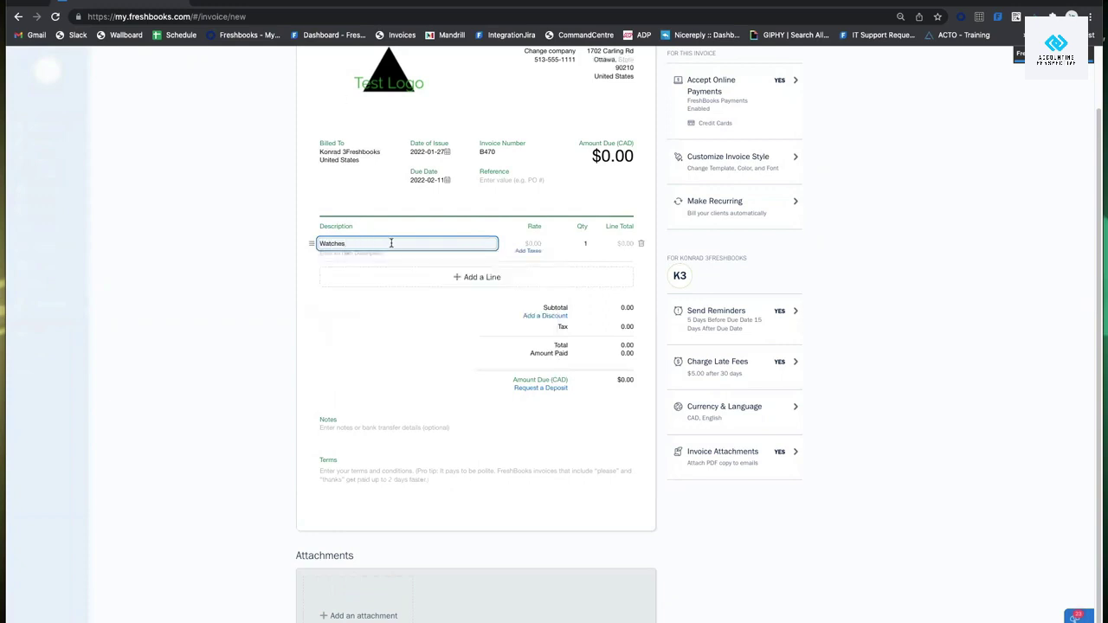
pyautogui.click(336, 241)
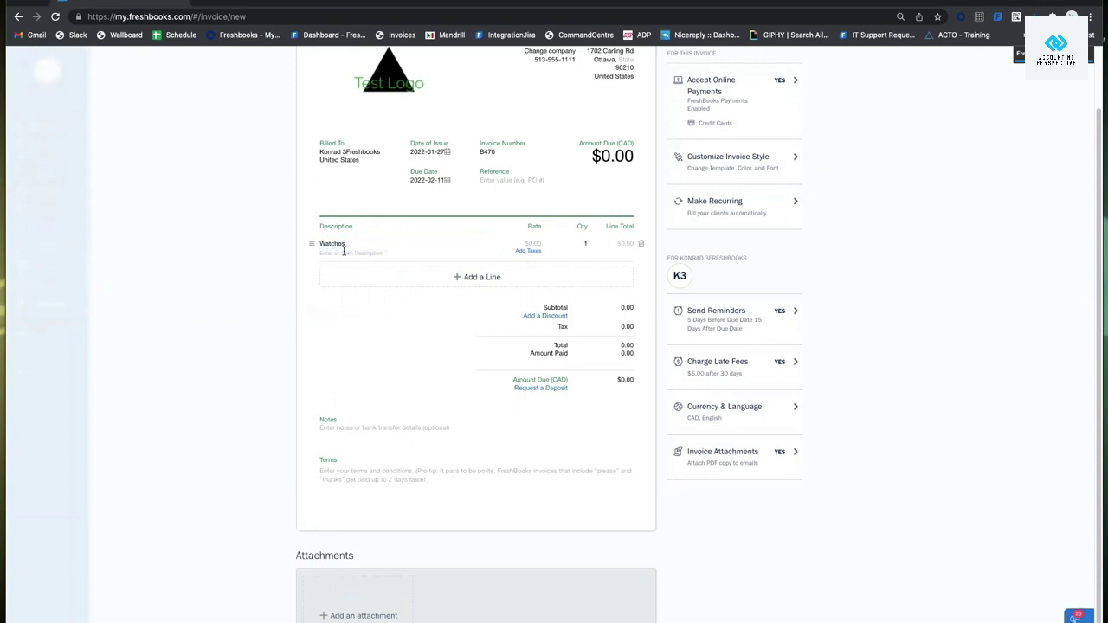
pyautogui.click(358, 254)
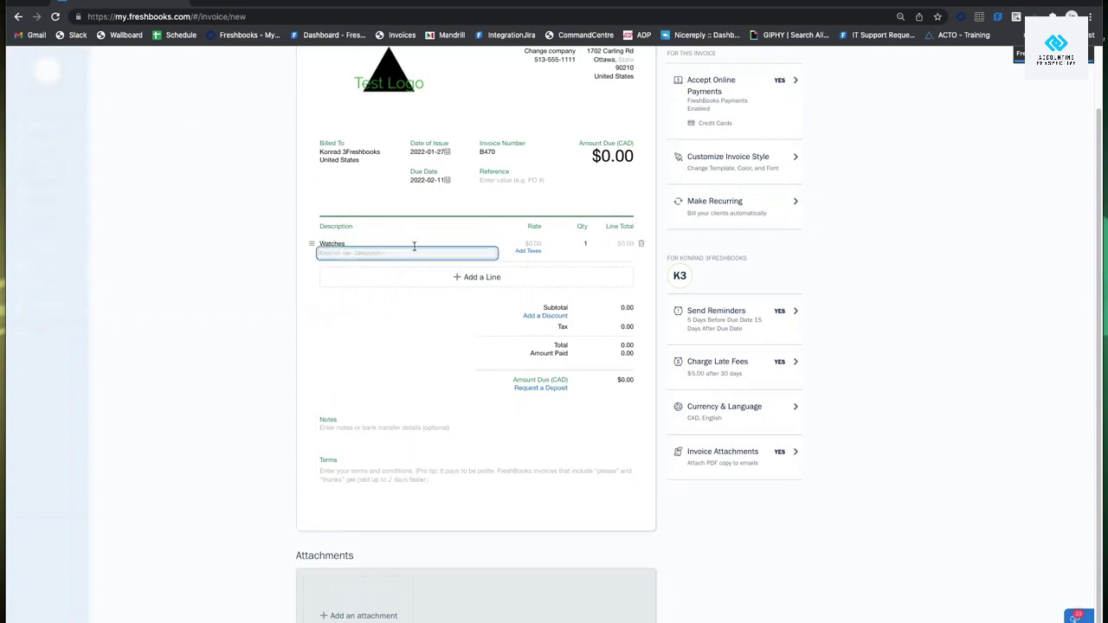
pyautogui.write('Silver, Works Great,')
pyautogui.click(270, 265)
pyautogui.click(350, 245)
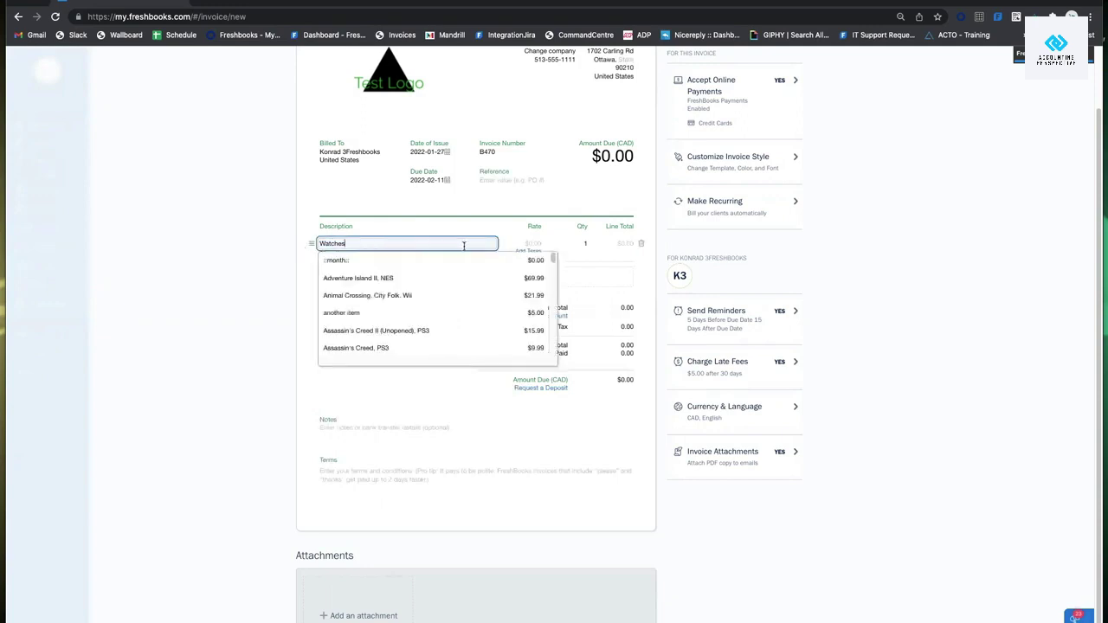
pyautogui.click(240, 277)
pyautogui.click(373, 253)
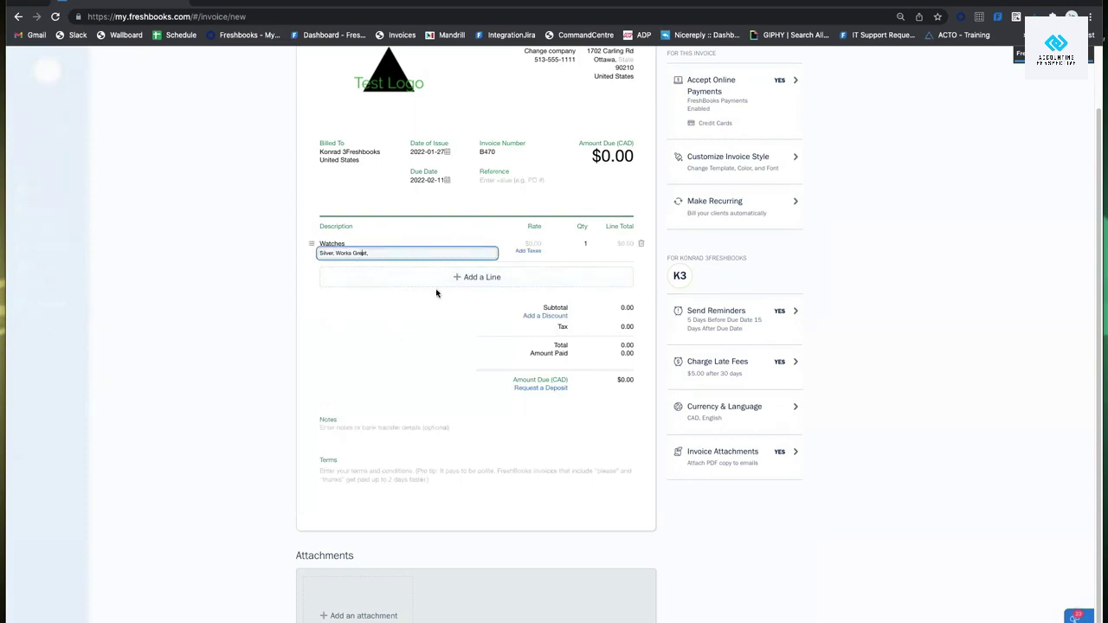
pyautogui.click(399, 242)
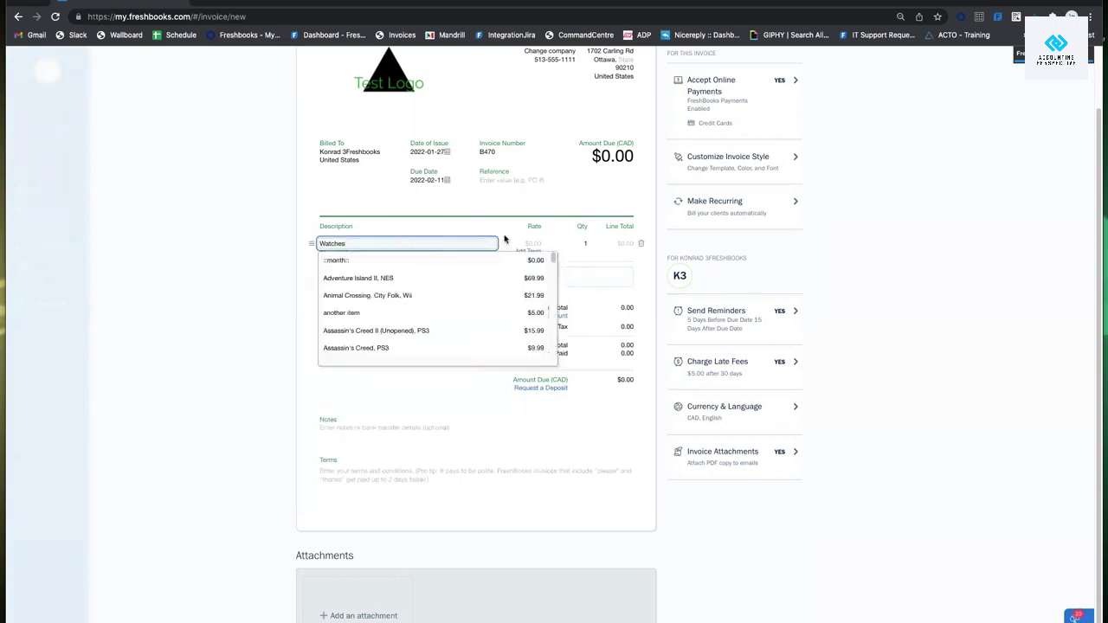
# Give the Watches line a rate of 99.99 and quantity 2, totalling $199.98.
pyautogui.click(531, 242)
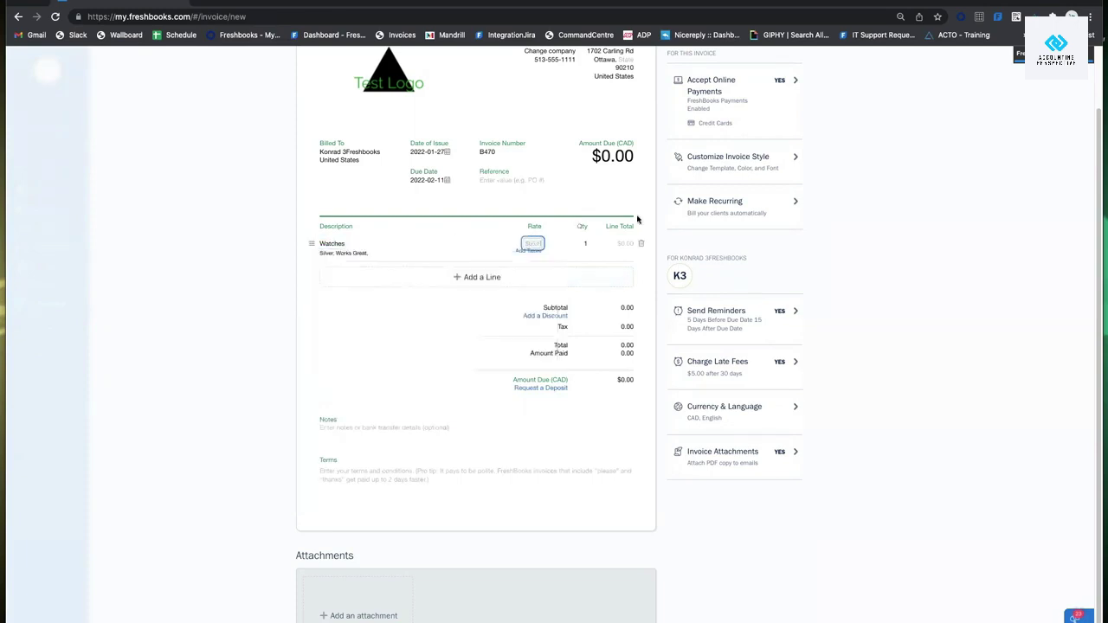
pyautogui.write('99.99')
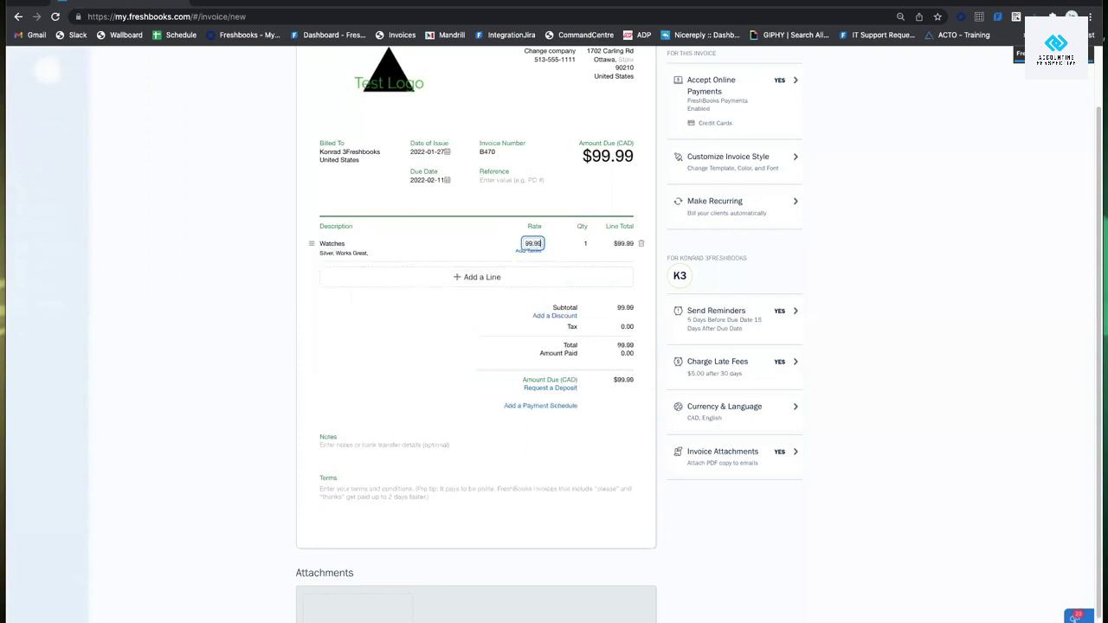
pyautogui.click(335, 220)
pyautogui.click(580, 244)
pyautogui.write('2')
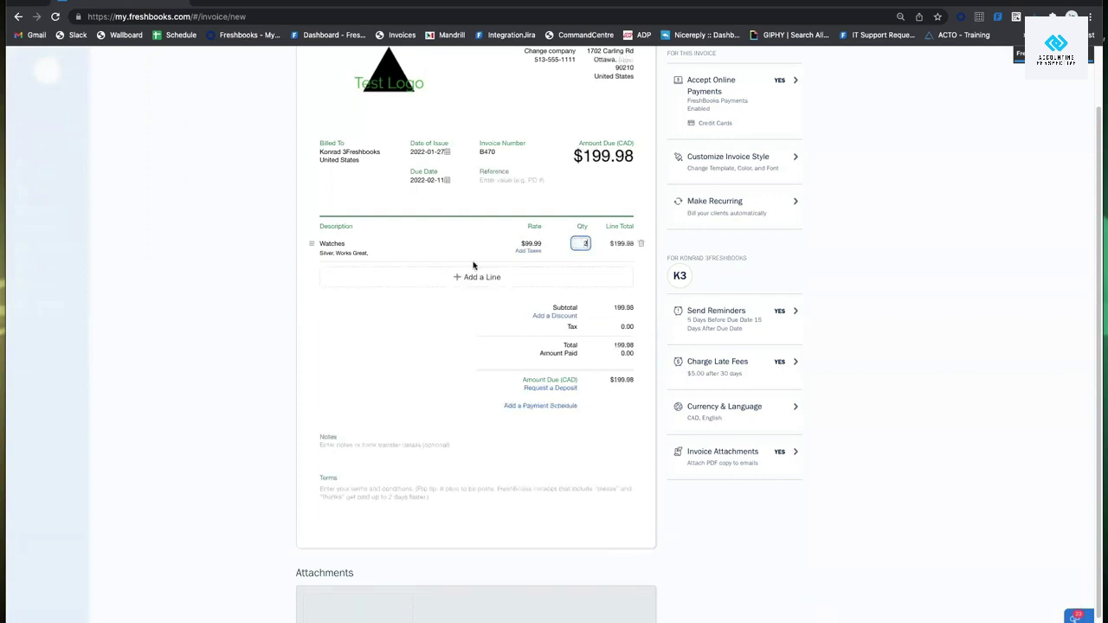
pyautogui.click(441, 252)
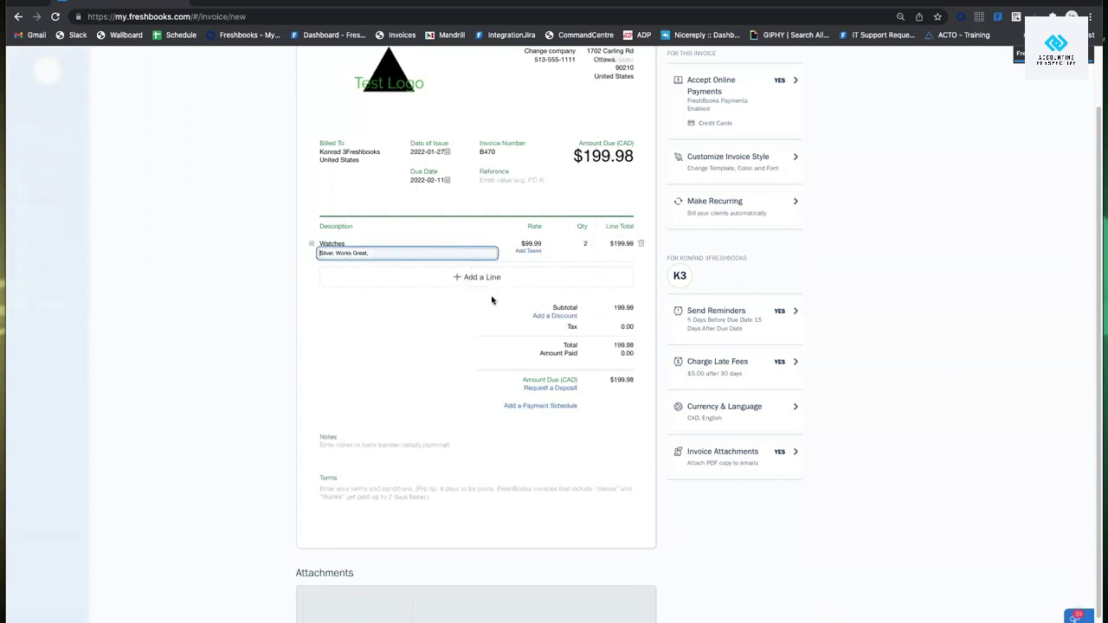
pyautogui.click(520, 262)
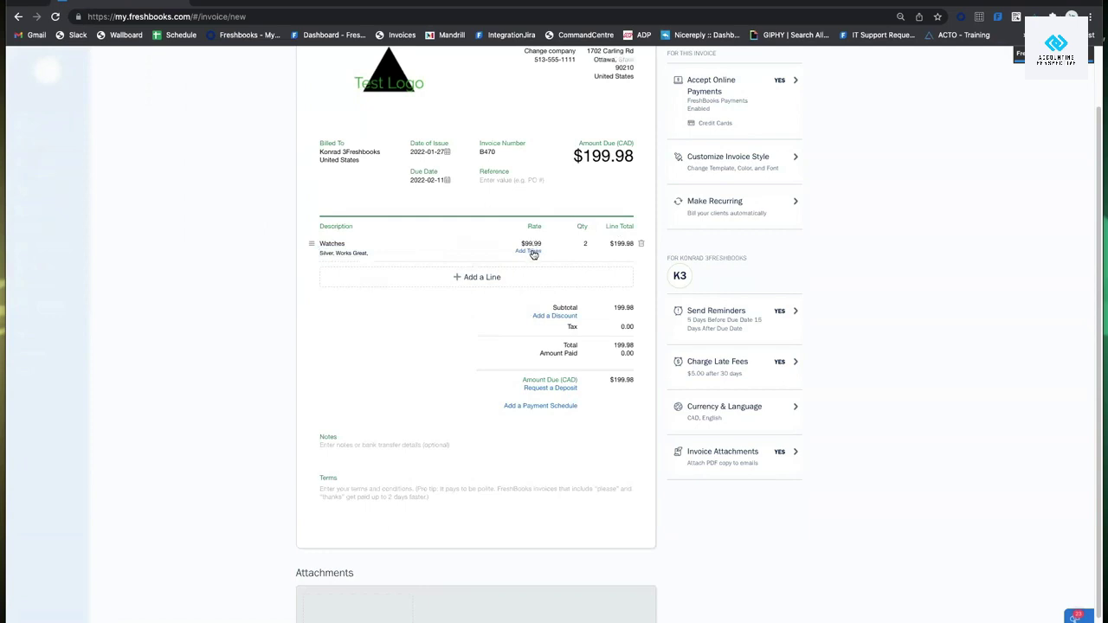
# Apply 13% HST to the Watches line, bringing the amount due to $225.98.
pyautogui.click(529, 251)
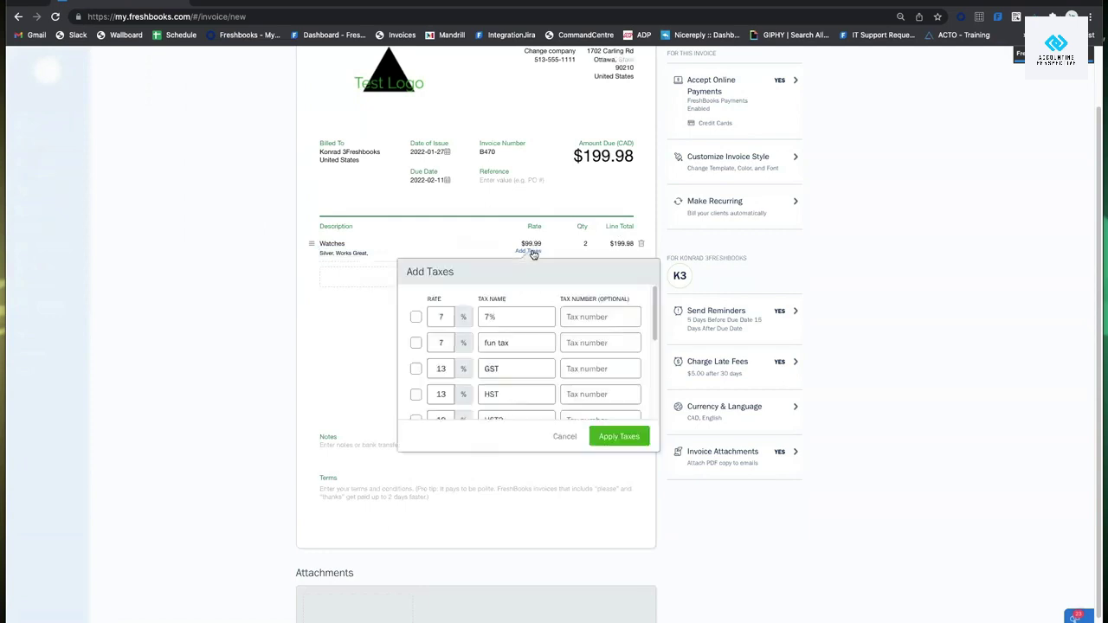
pyautogui.scroll(-5, 606, 342)
pyautogui.scroll(5, 633, 338)
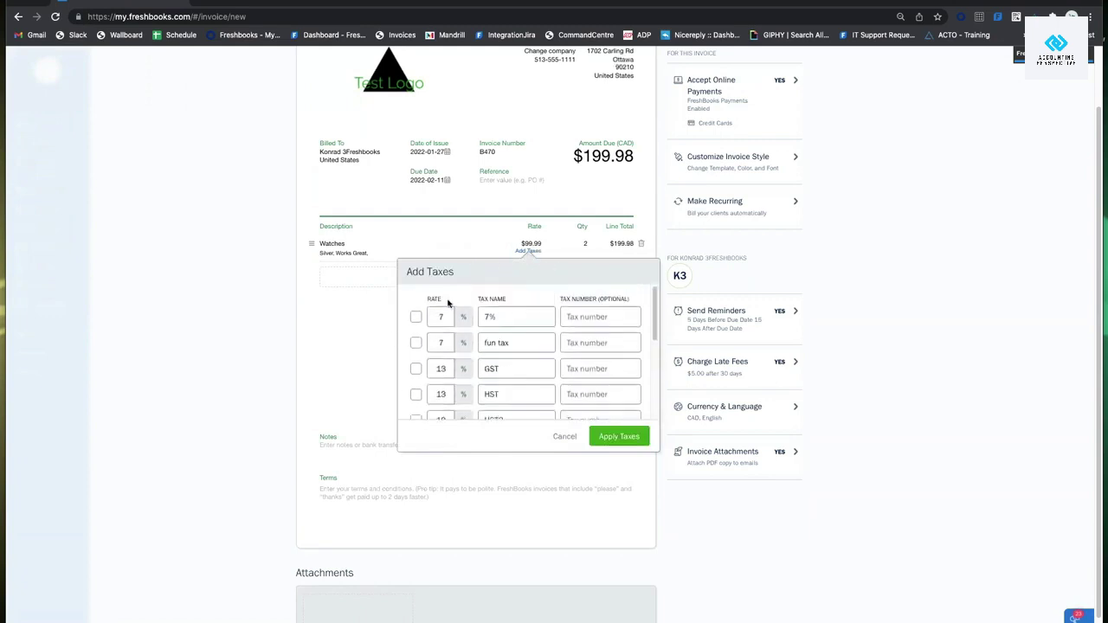
pyautogui.scroll(-2, 576, 392)
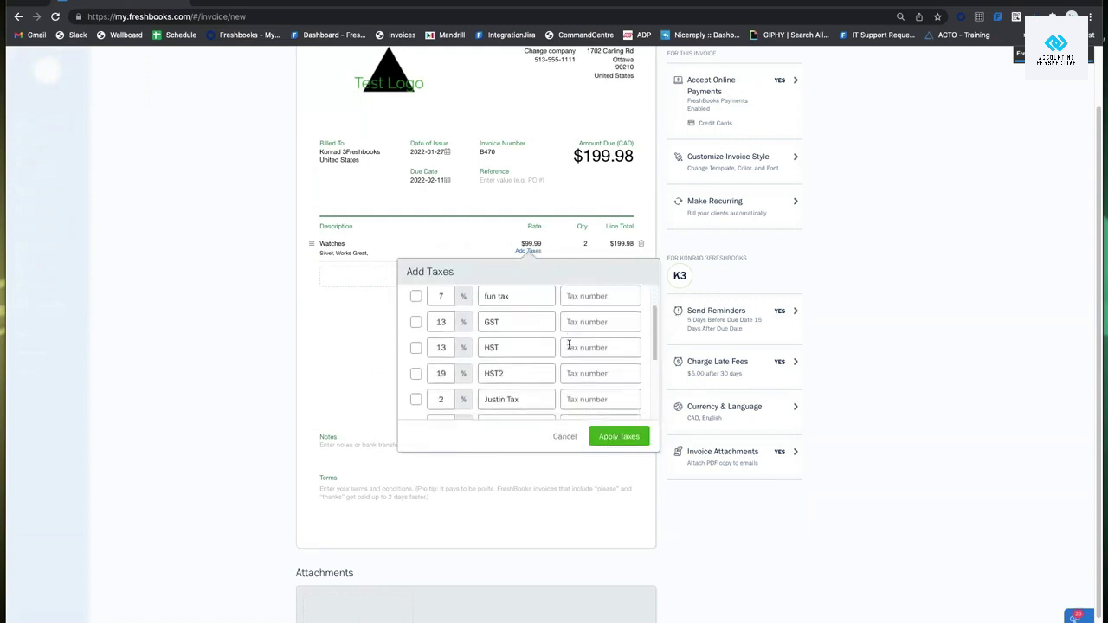
pyautogui.click(417, 331)
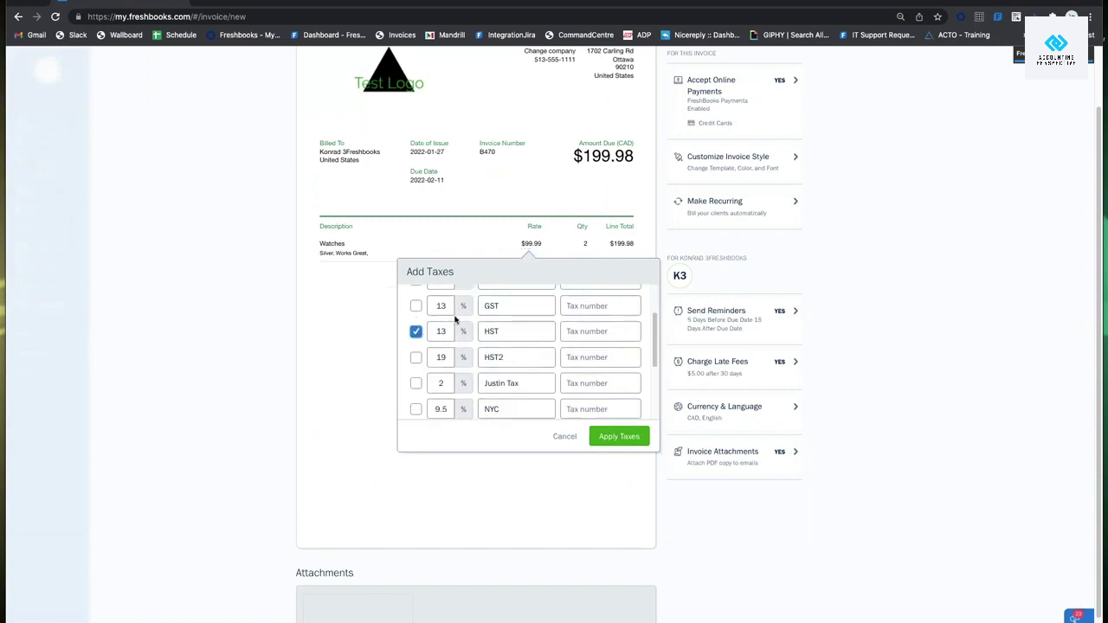
pyautogui.click(632, 436)
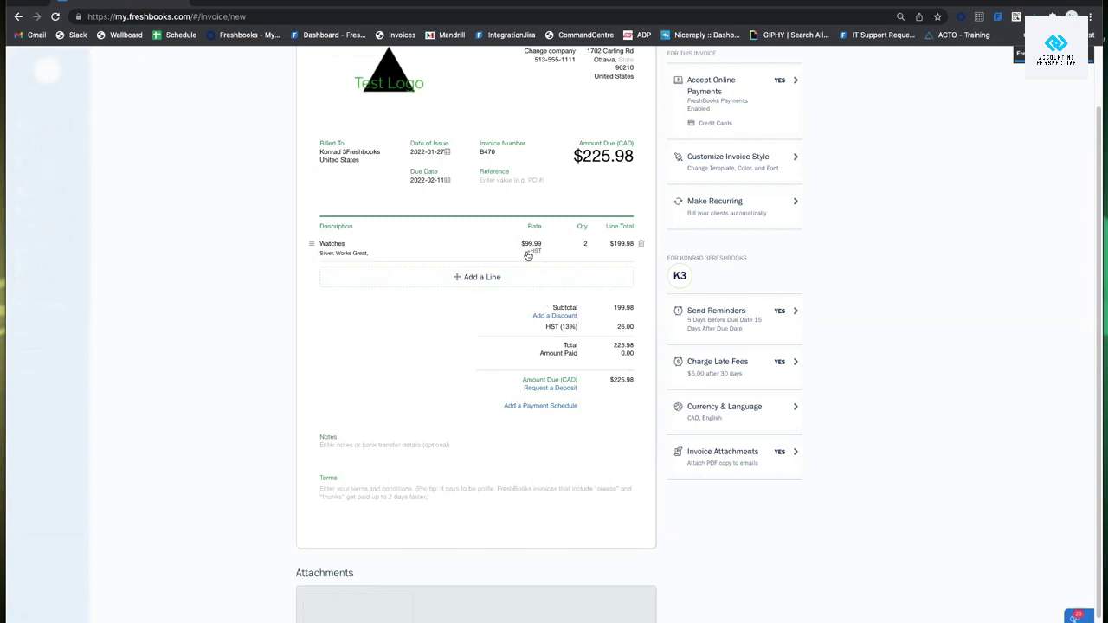
# Add a Battery line item at $25.00, raising the amount due to $250.98.
pyautogui.click(492, 285)
pyautogui.scroll(-5, 450, 336)
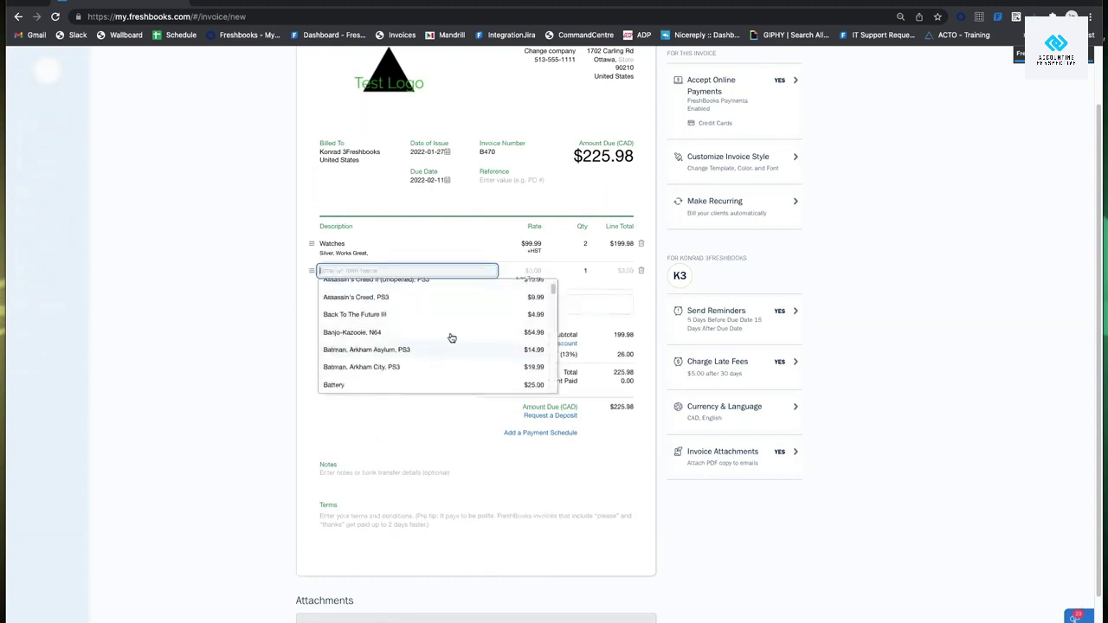
pyautogui.scroll(5, 461, 329)
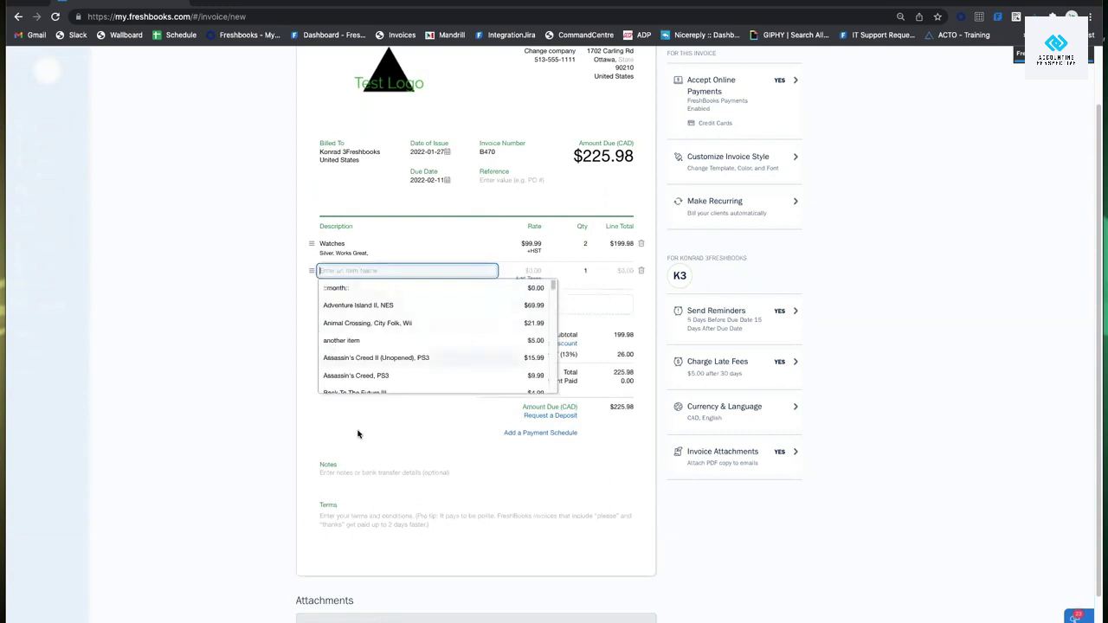
pyautogui.scroll(-2, 430, 327)
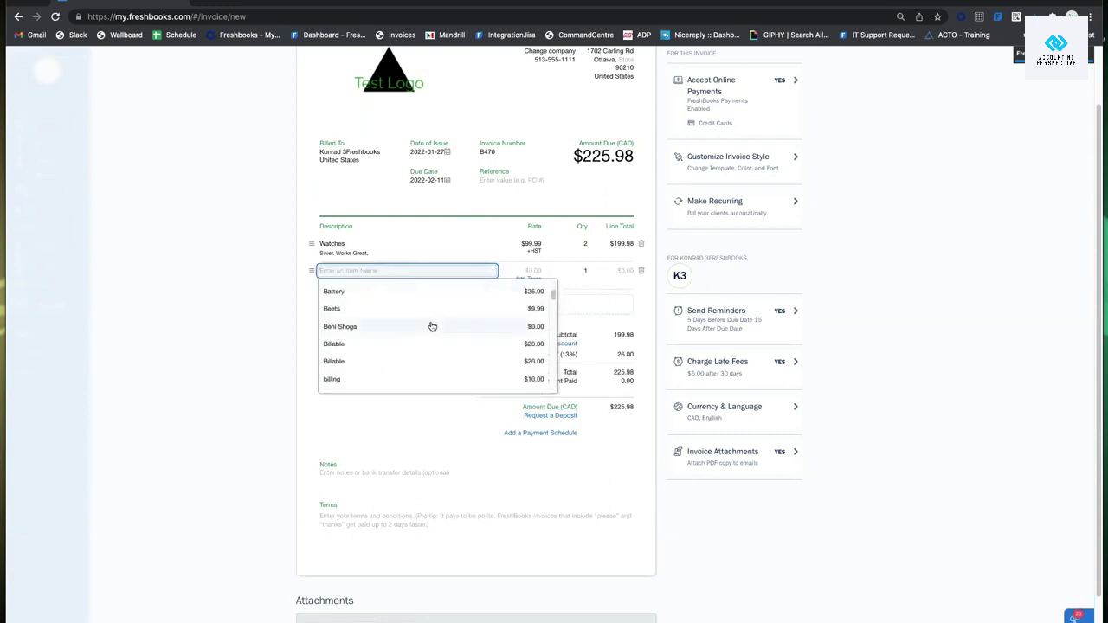
pyautogui.click(383, 292)
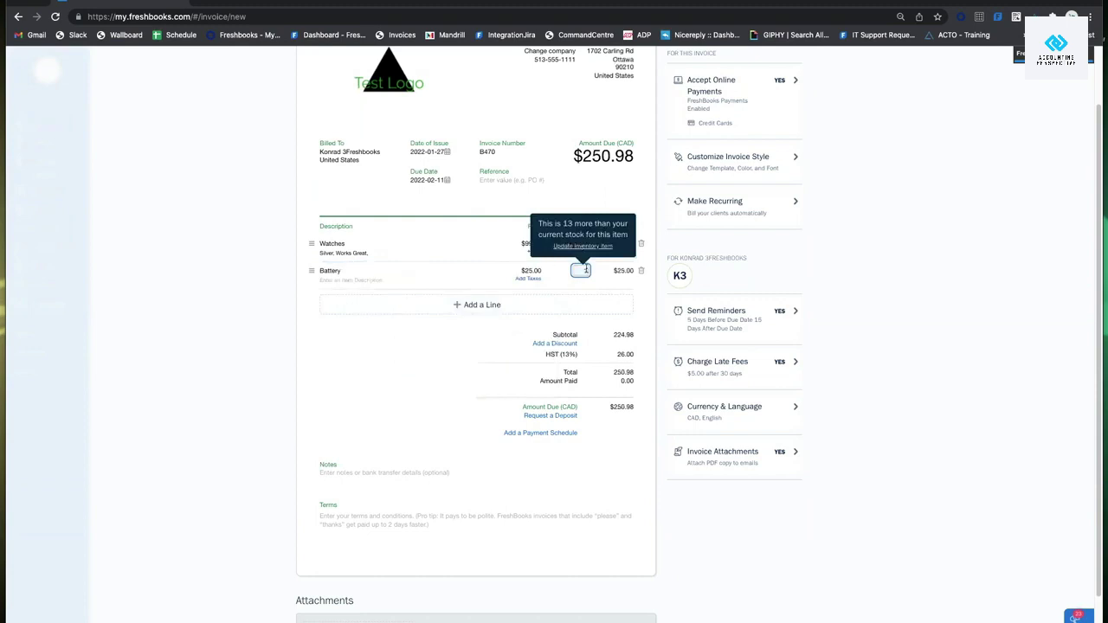
pyautogui.click(603, 278)
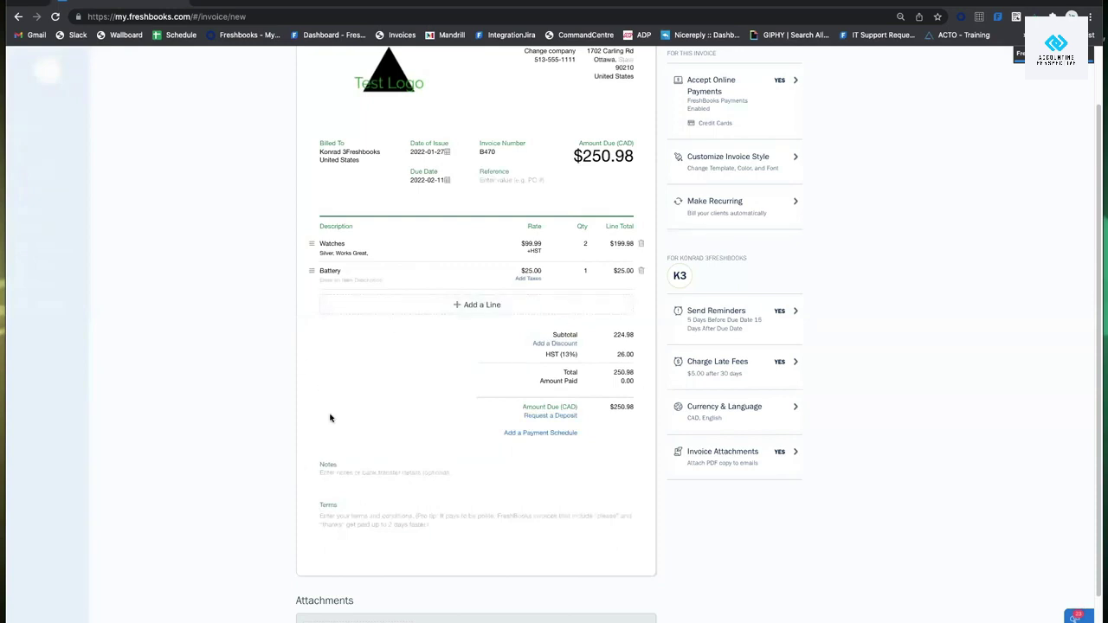
pyautogui.click(567, 345)
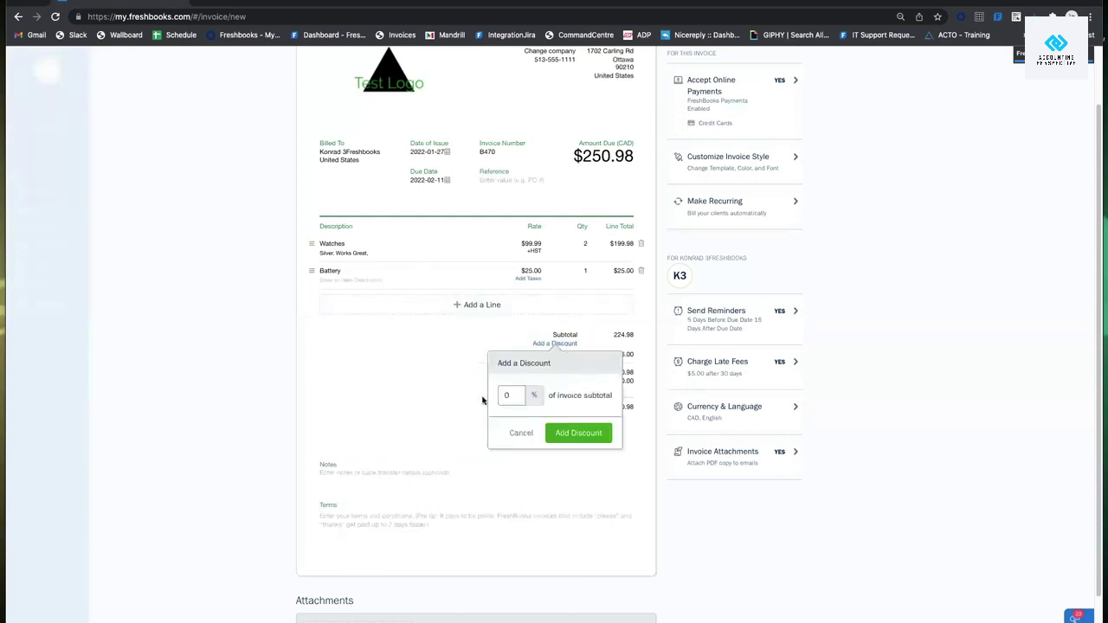
pyautogui.write('10')
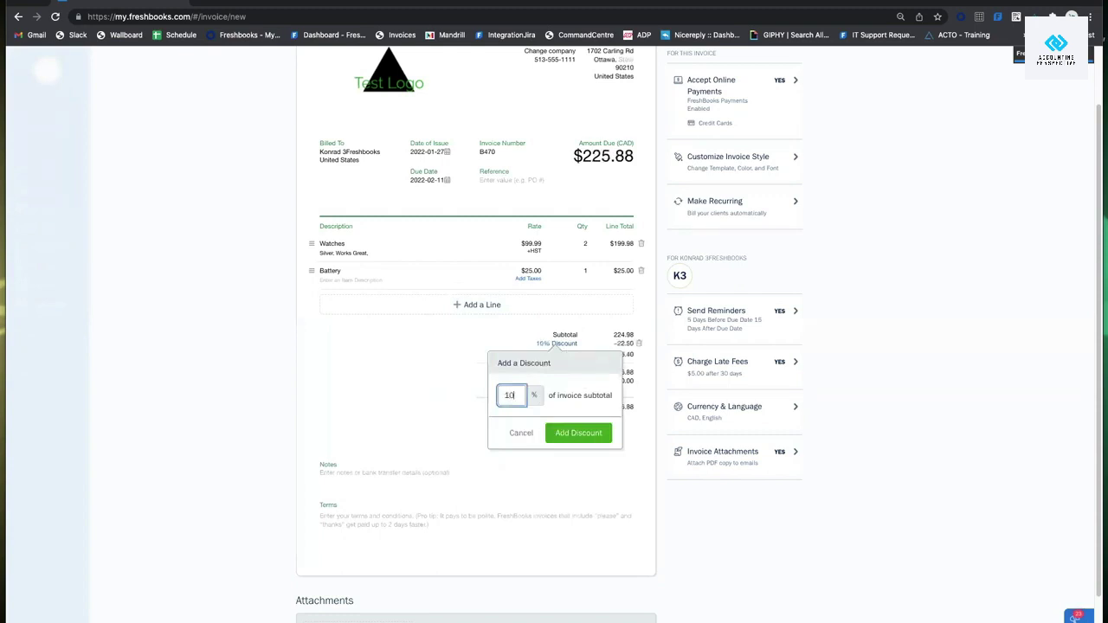
pyautogui.click(565, 433)
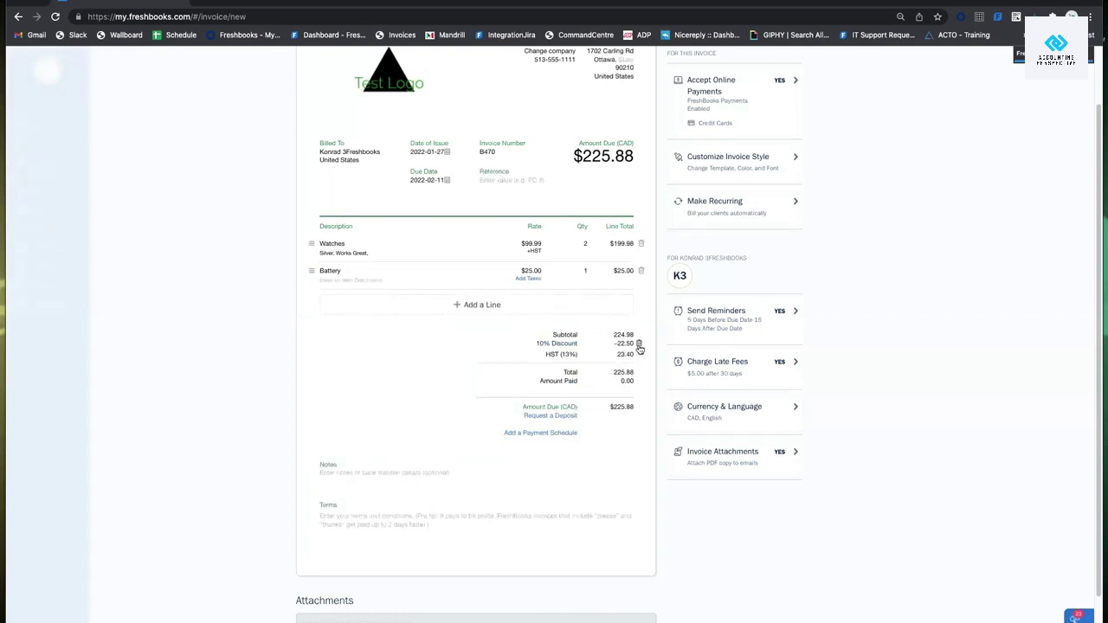
pyautogui.click(639, 346)
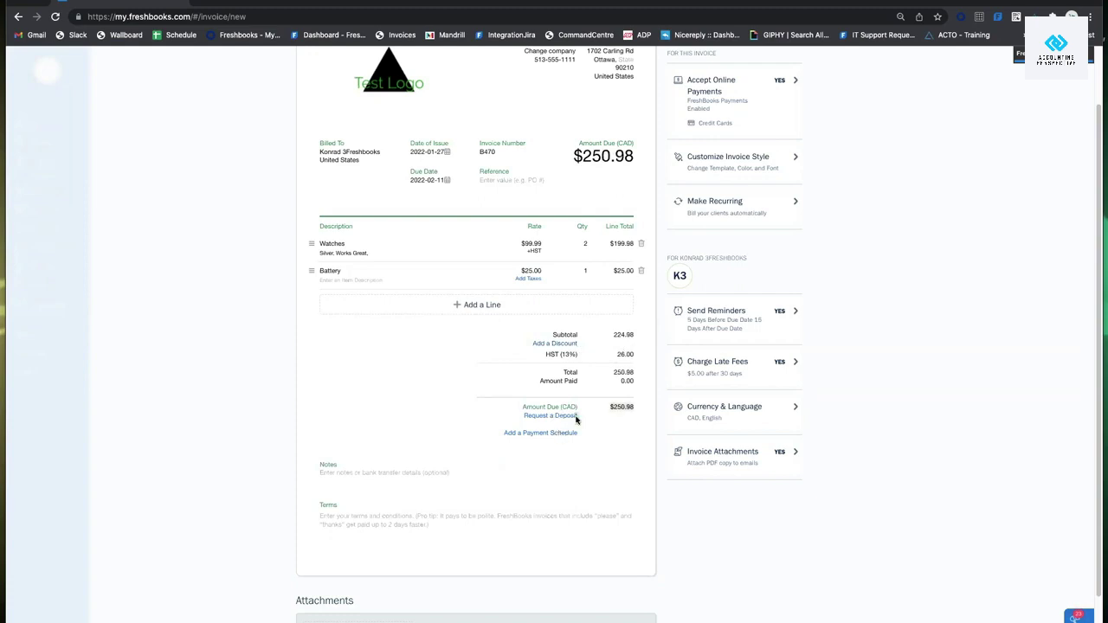
# Try a 100 flat and 5.0% deposit, cancel it, and open the payment schedule settings.
pyautogui.click(575, 416)
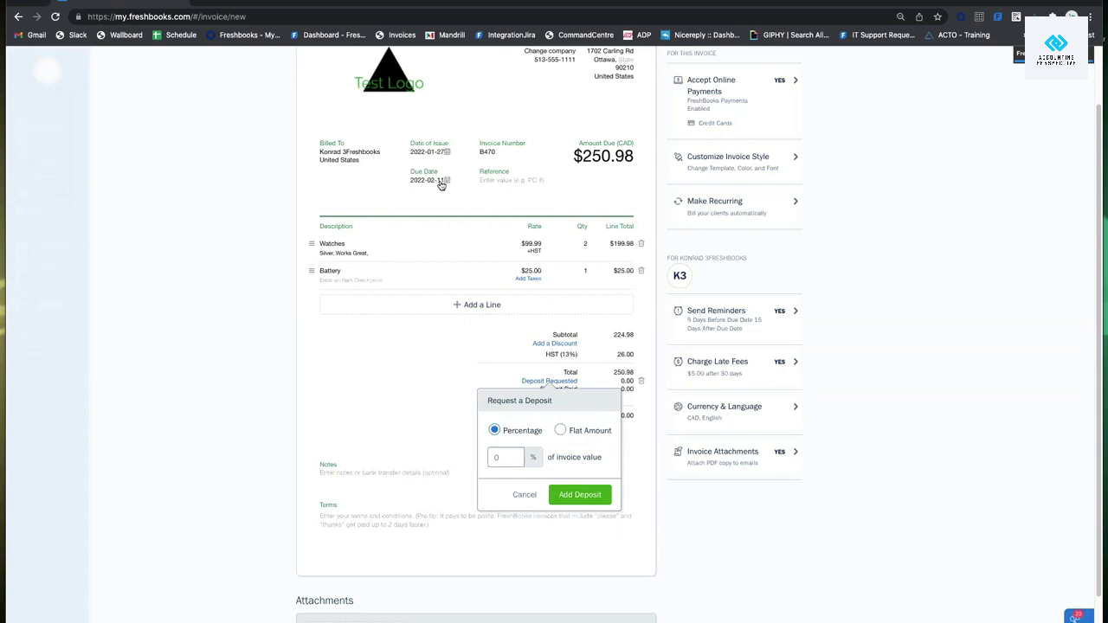
pyautogui.click(560, 435)
pyautogui.click(501, 454)
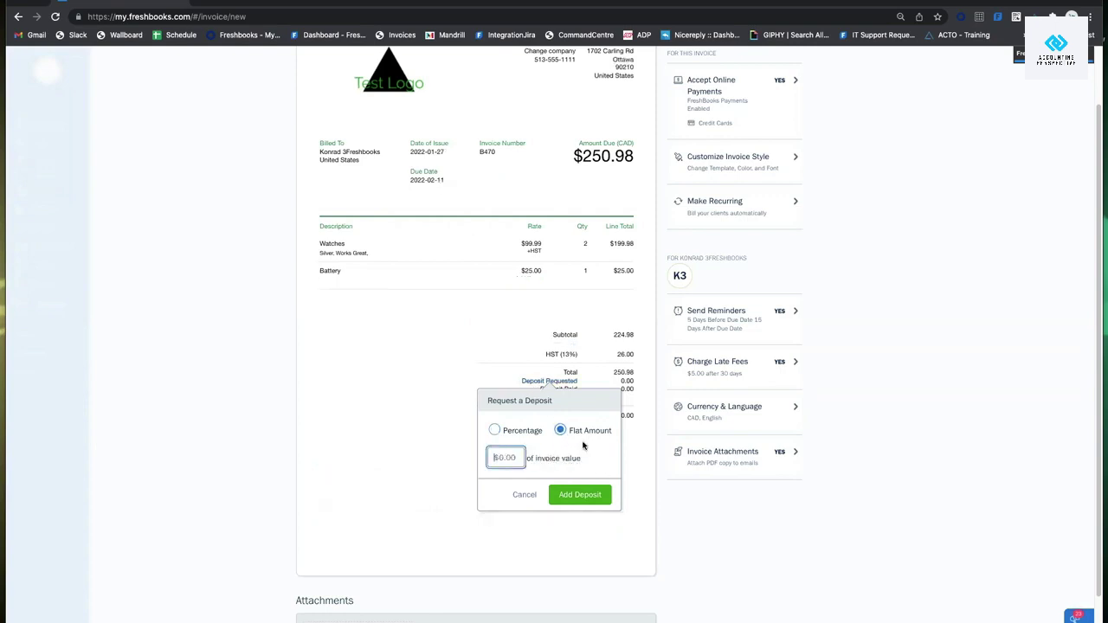
pyautogui.write('100')
pyautogui.press('BackSpace')
pyautogui.press('BackSpace')
pyautogui.press('BackSpace')
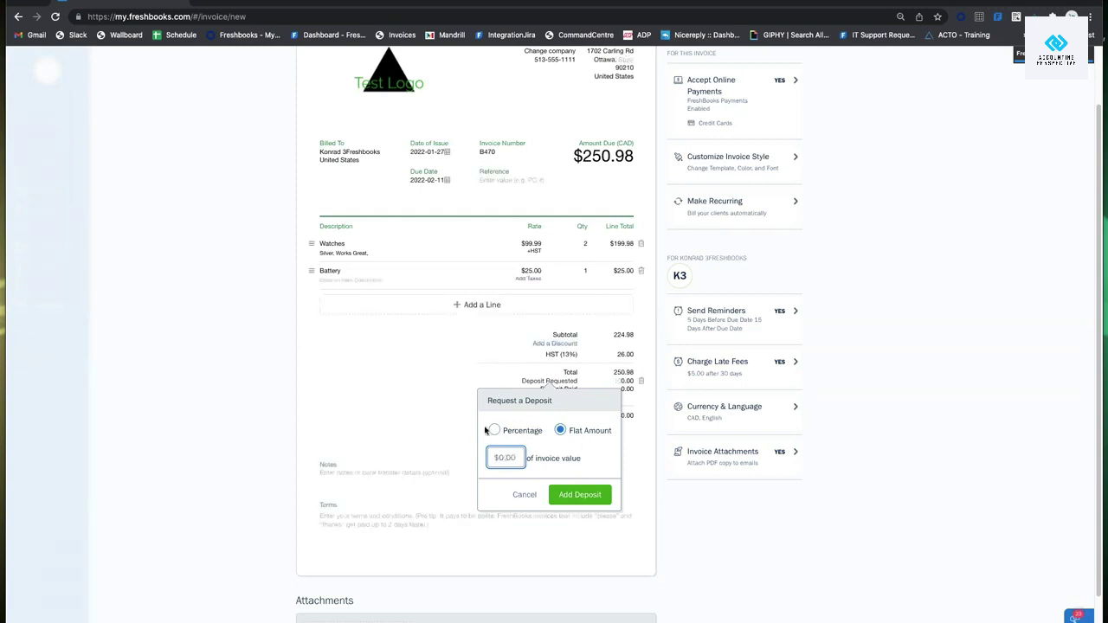
pyautogui.click(494, 430)
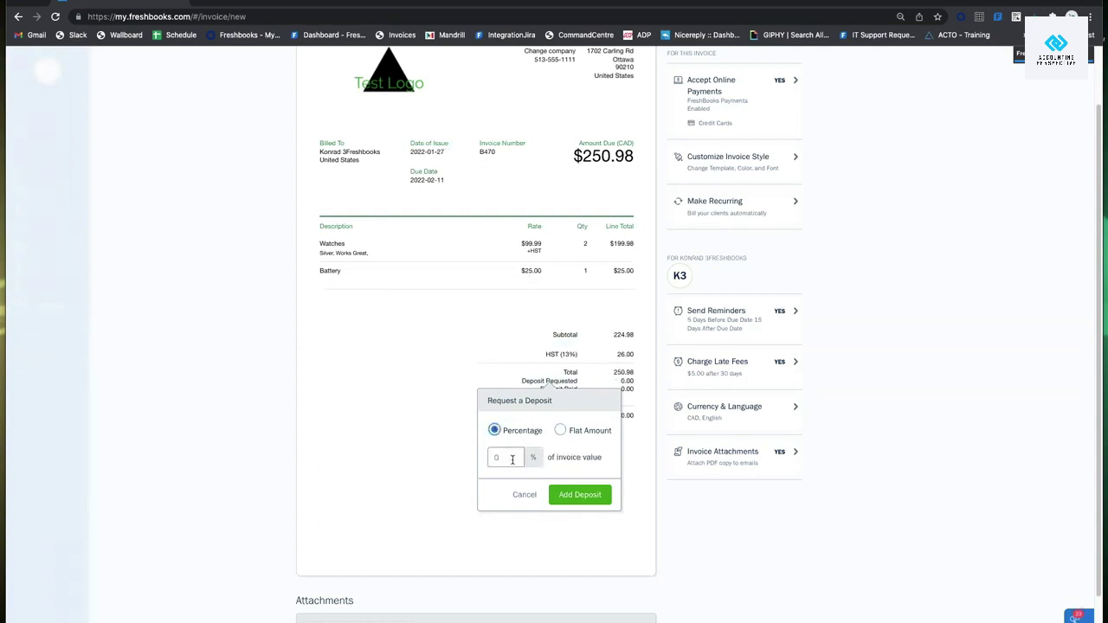
pyautogui.click(516, 457)
pyautogui.write('5.')
pyautogui.write('0')
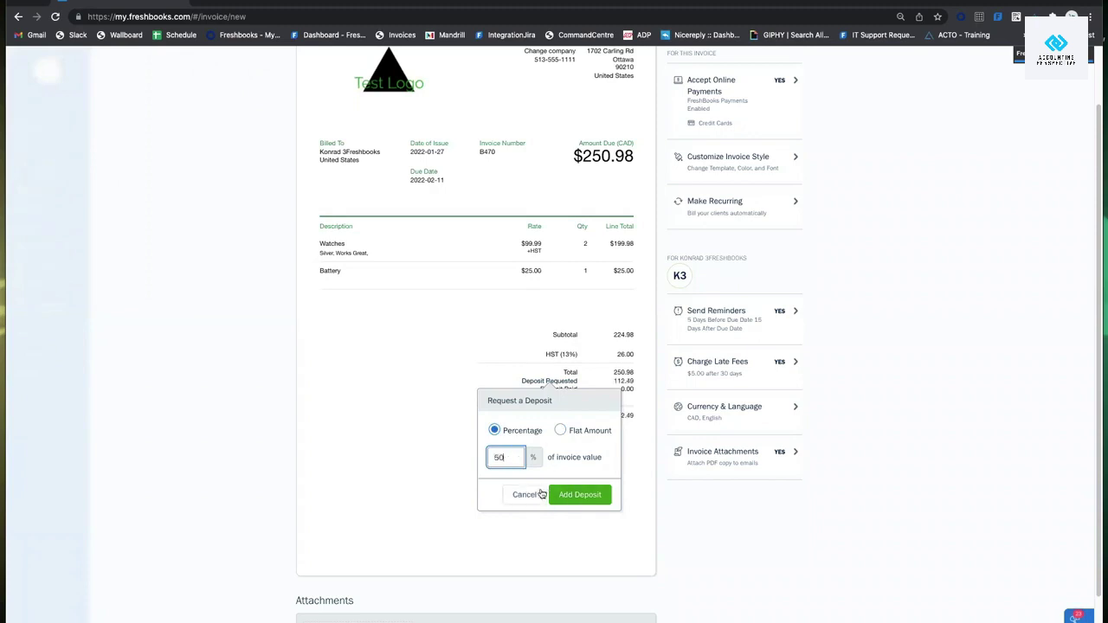
pyautogui.click(536, 496)
pyautogui.click(561, 436)
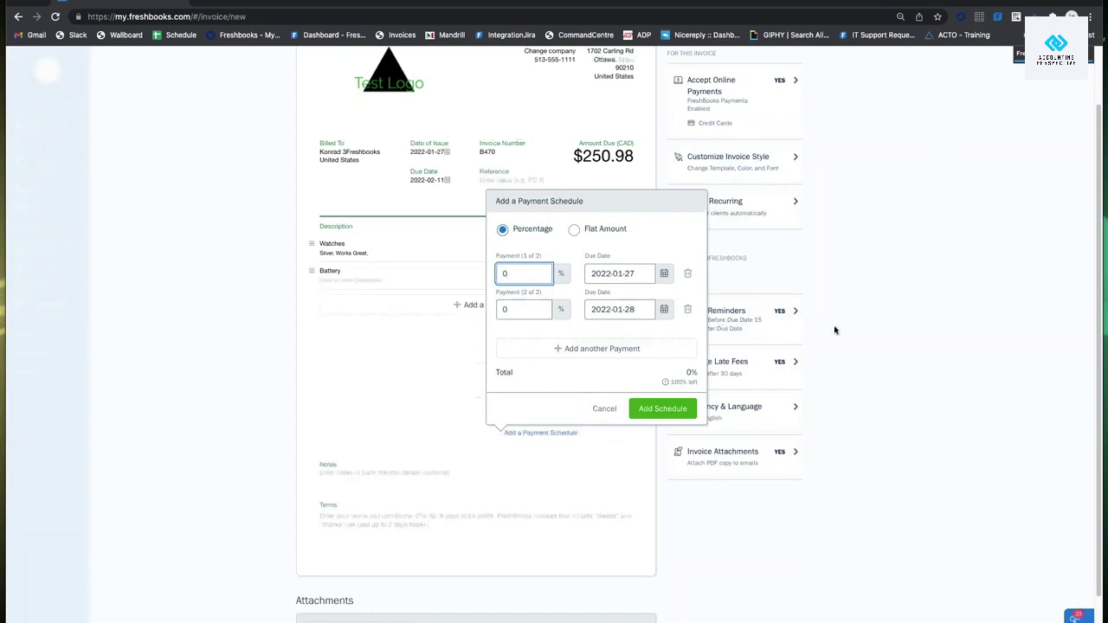
# Schedule flat payments of 100 due January 31 and 150 due February 28.
pyautogui.click(574, 229)
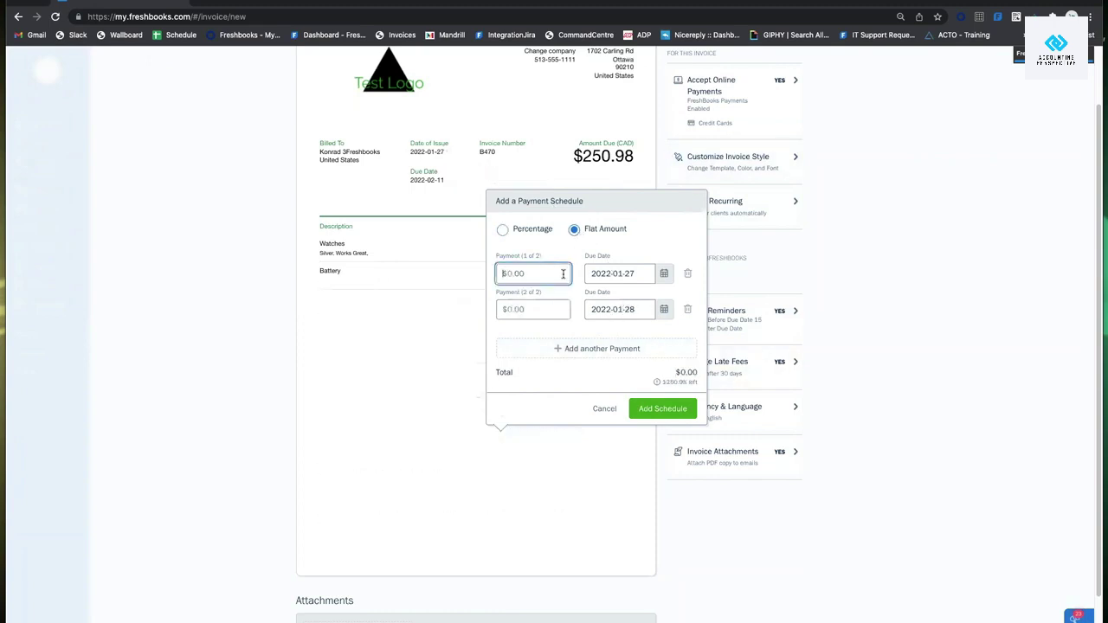
pyautogui.write('100')
pyautogui.click(522, 309)
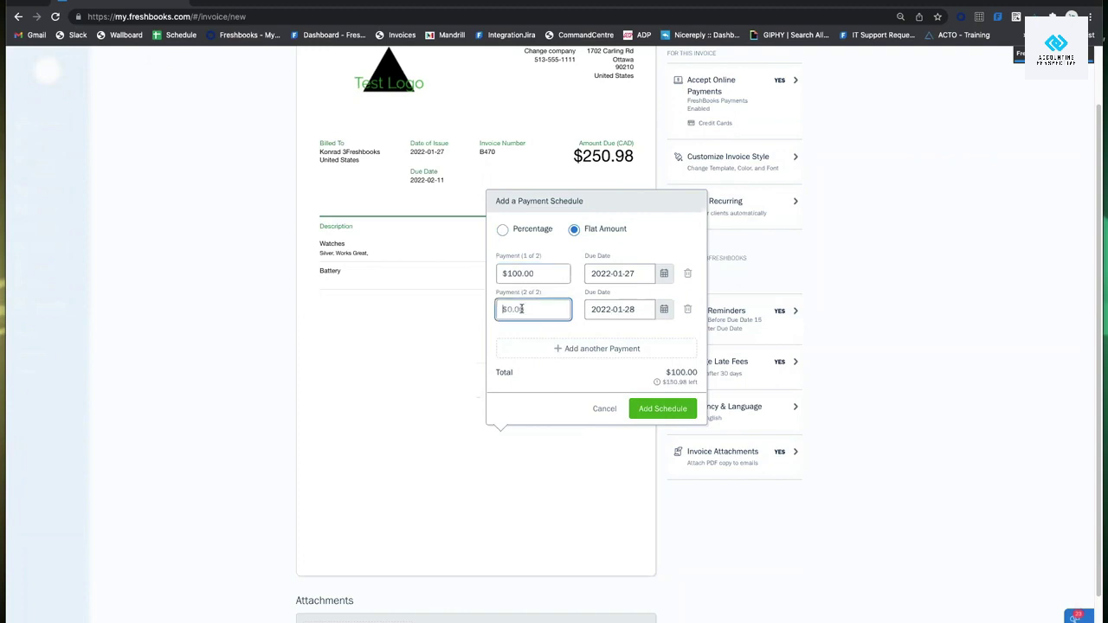
pyautogui.write('150.98')
pyautogui.click(663, 309)
pyautogui.click(668, 339)
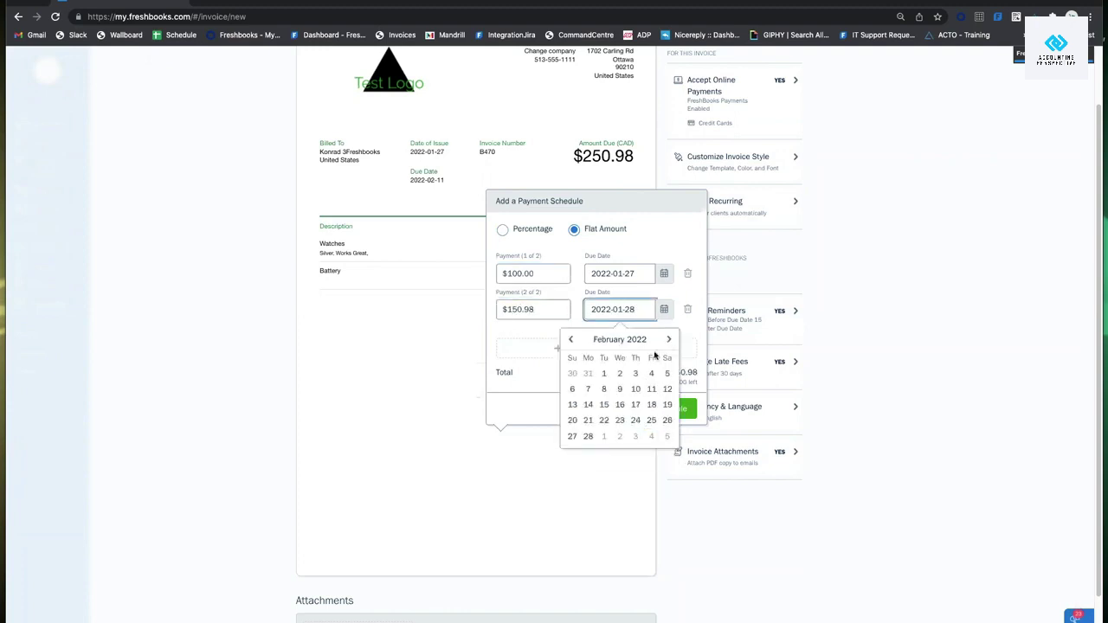
pyautogui.click(587, 436)
pyautogui.click(639, 278)
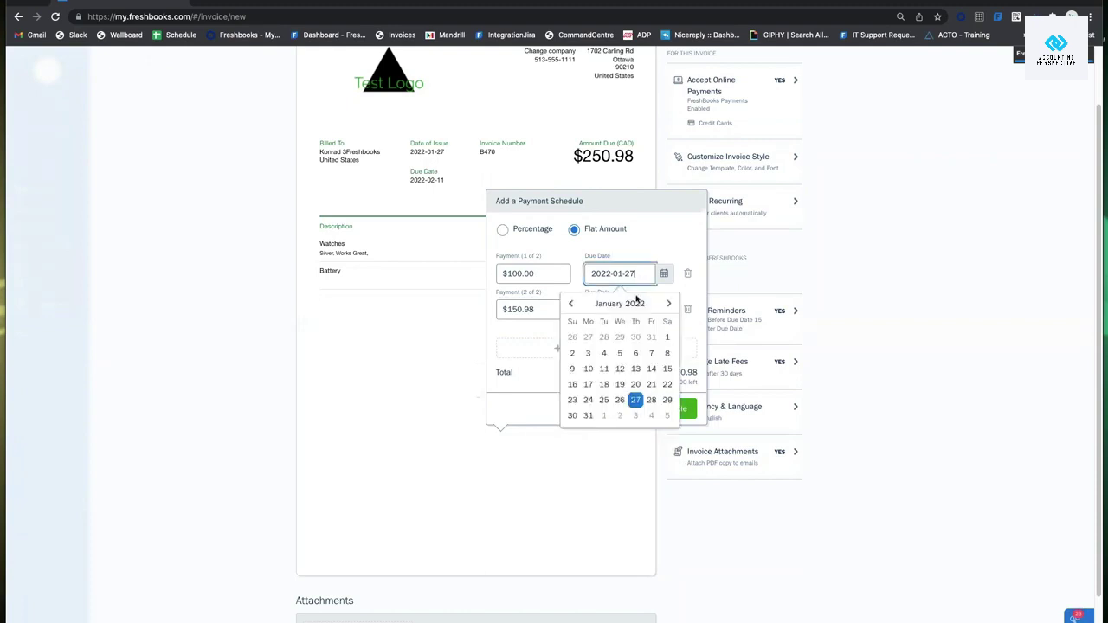
pyautogui.click(587, 416)
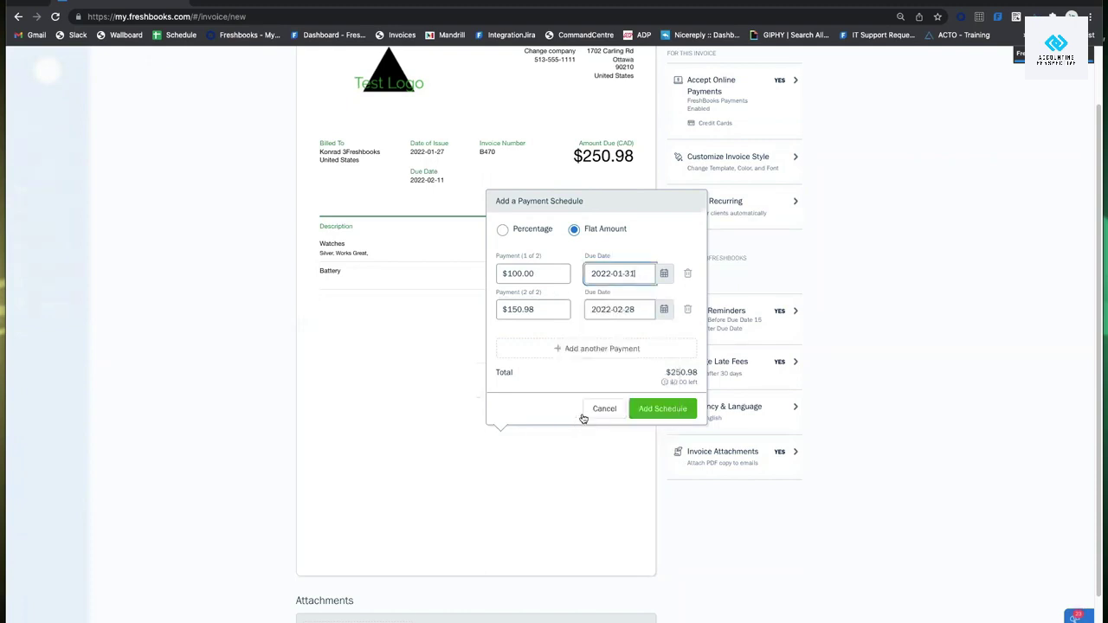
# Add several extra payments, then discard the payment schedule without saving.
pyautogui.click(612, 353)
pyautogui.click(609, 354)
pyautogui.click(608, 353)
pyautogui.click(608, 353)
pyautogui.click(609, 353)
pyautogui.click(609, 353)
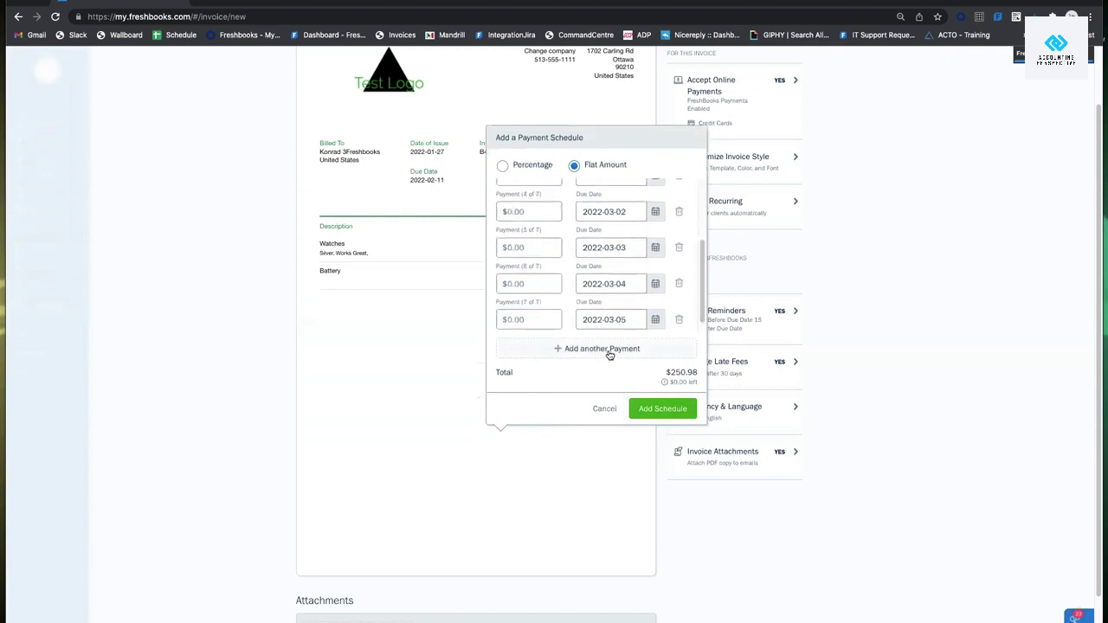
pyautogui.click(608, 353)
pyautogui.click(608, 353)
pyautogui.click(609, 353)
pyautogui.click(608, 353)
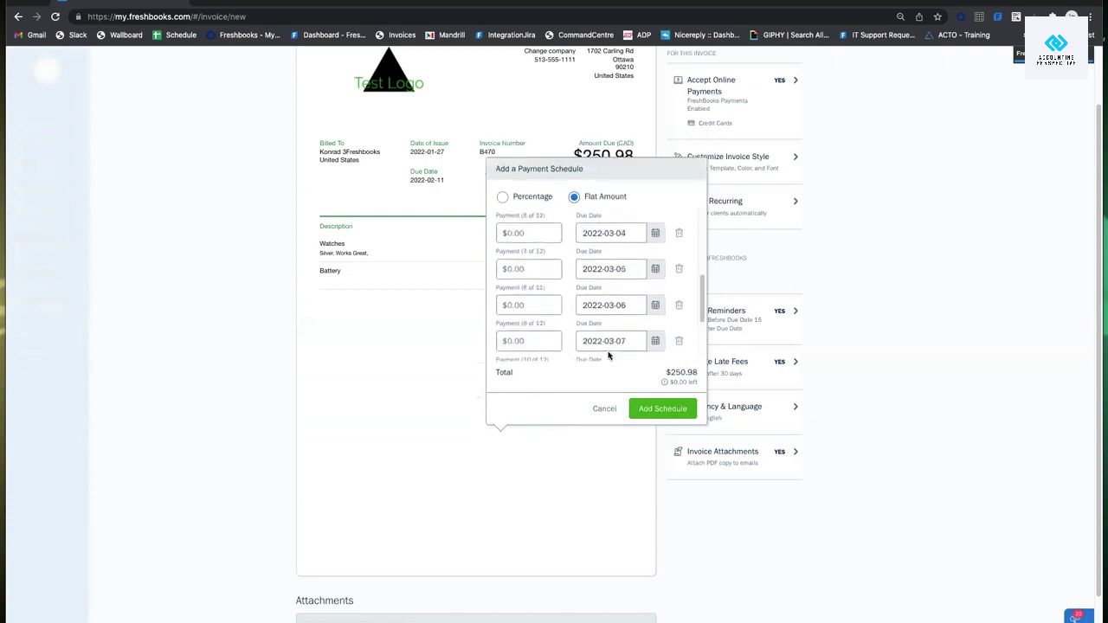
pyautogui.click(609, 412)
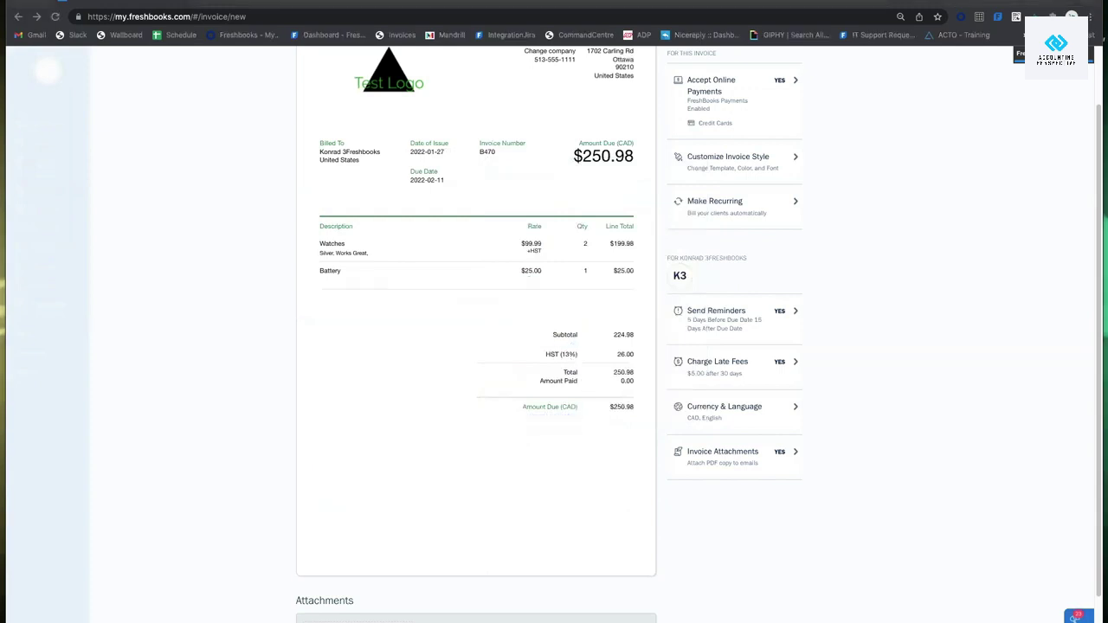
# Type 'Spe' into the invoice Notes.
pyautogui.scroll(-2, 551, 350)
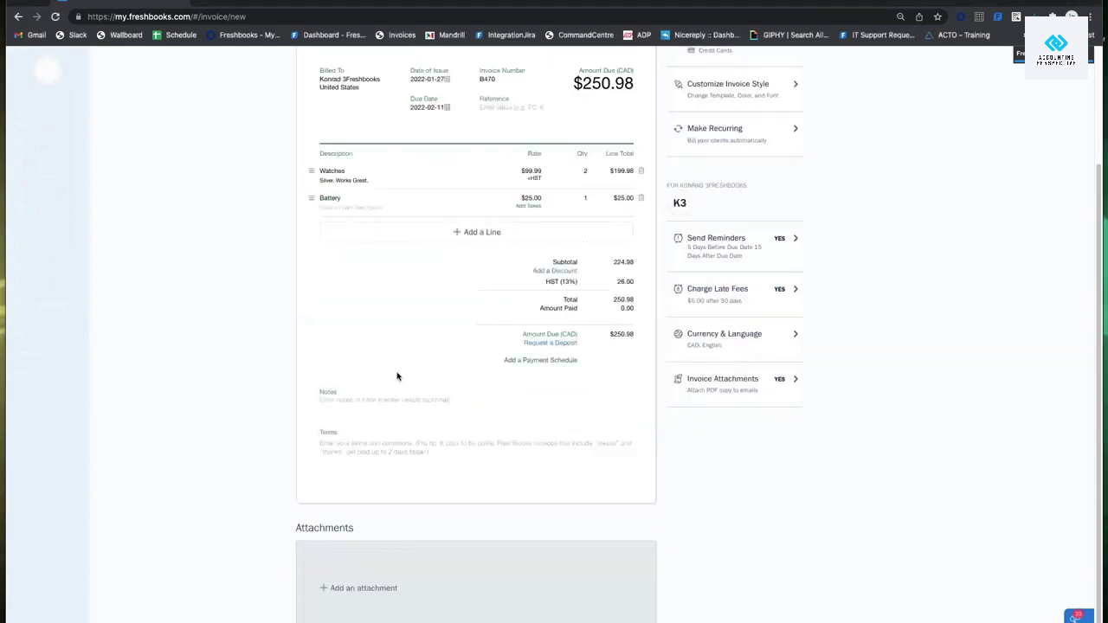
pyautogui.click(389, 401)
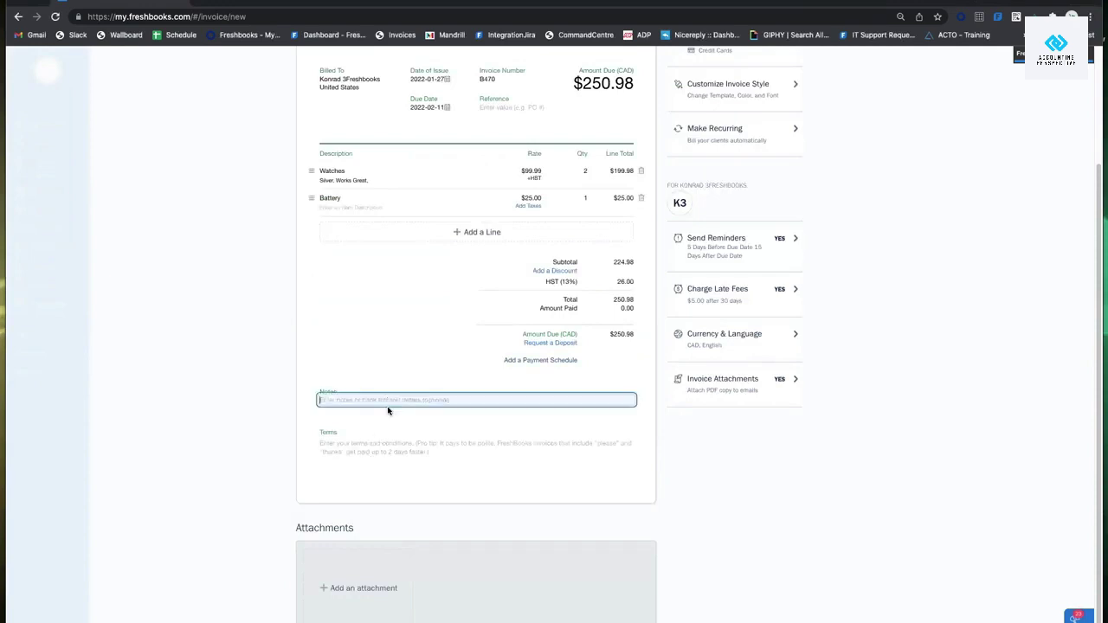
pyautogui.click(389, 451)
pyautogui.click(394, 401)
pyautogui.write('Specific to this invoice.')
pyautogui.click(250, 324)
# Enter 'These will follow to the next invoice' as the invoice Terms.
pyautogui.scroll(2, 581, 160)
pyautogui.scroll(-2, 442, 342)
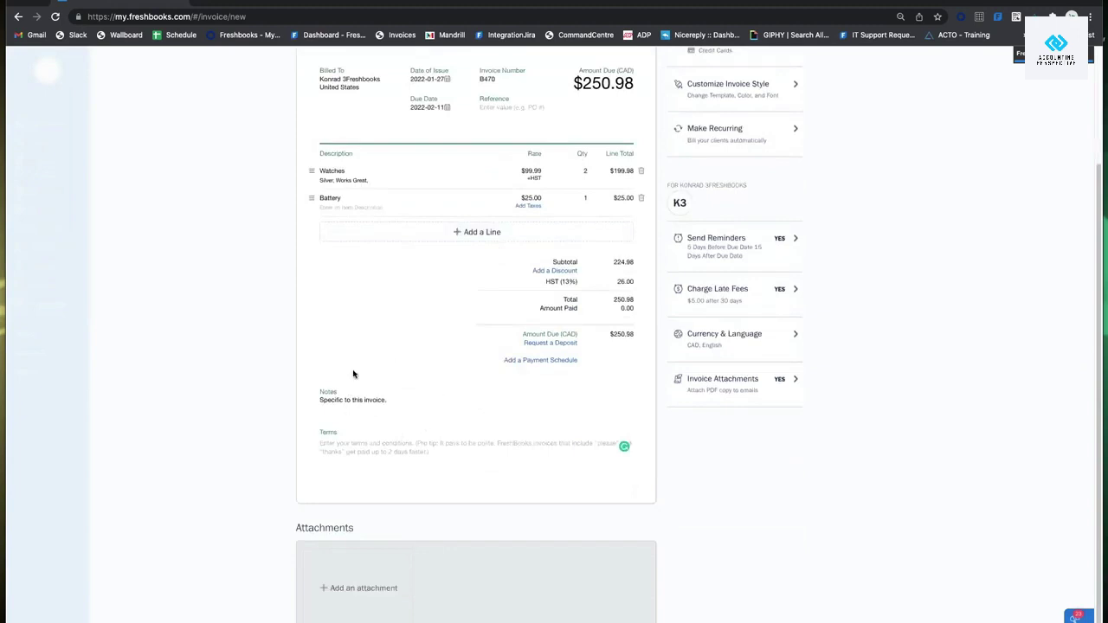
pyautogui.click(353, 448)
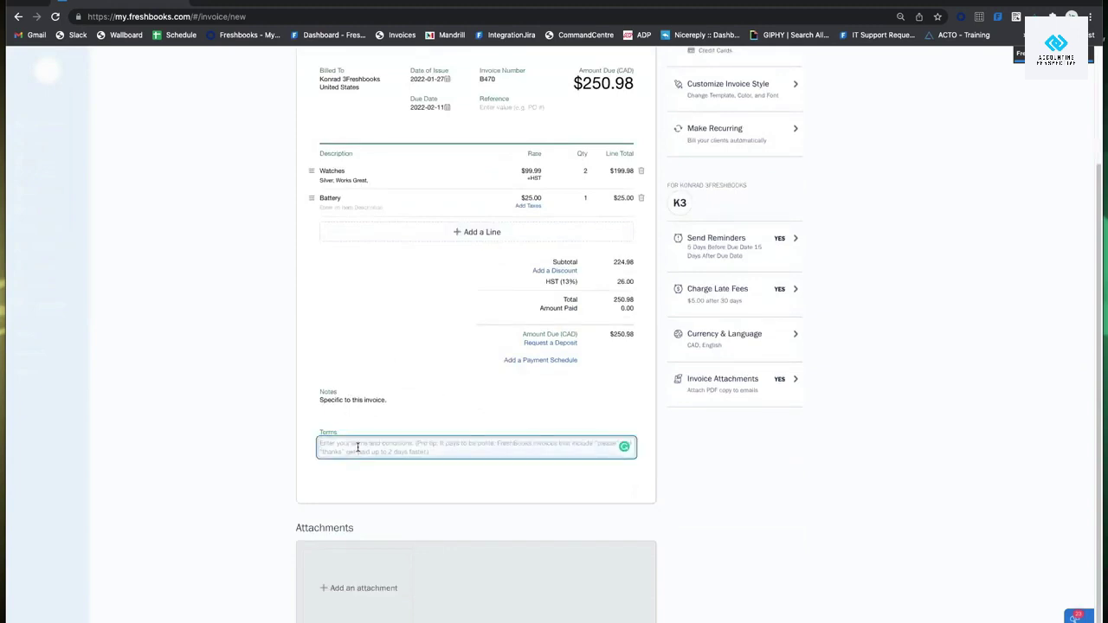
pyautogui.write('These will follow')
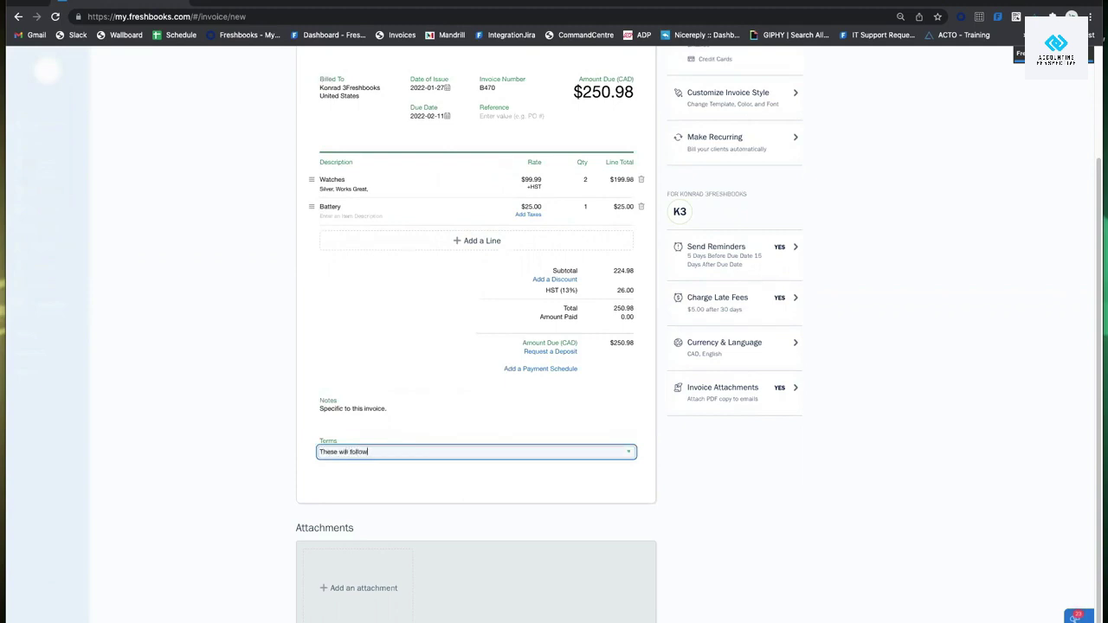
pyautogui.write(' to the next invoice')
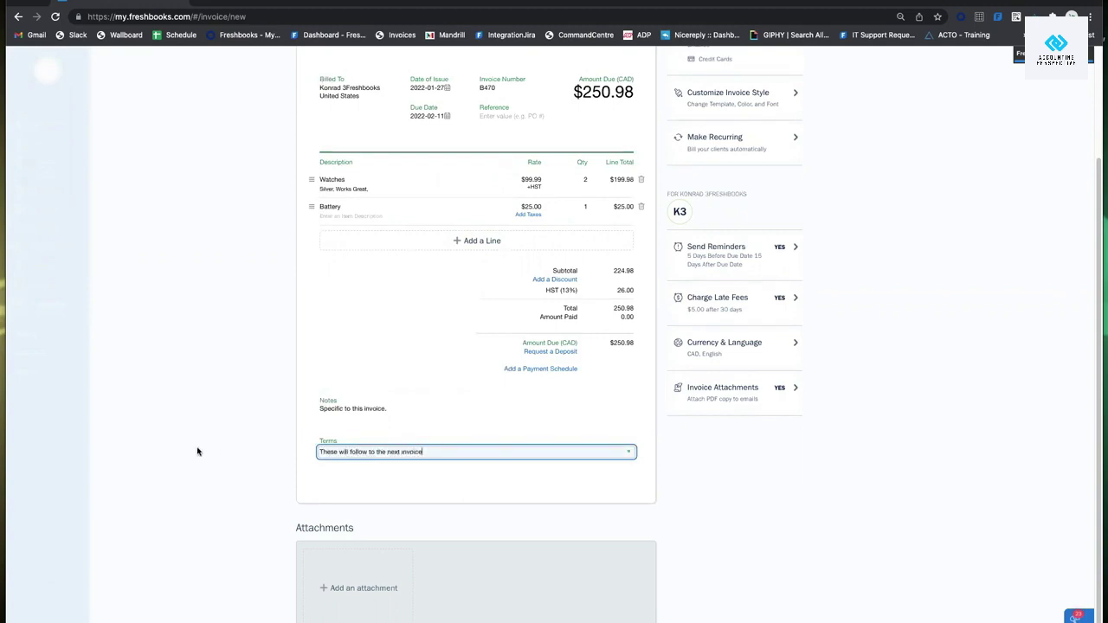
pyautogui.click(197, 451)
pyautogui.scroll(3, 381, 432)
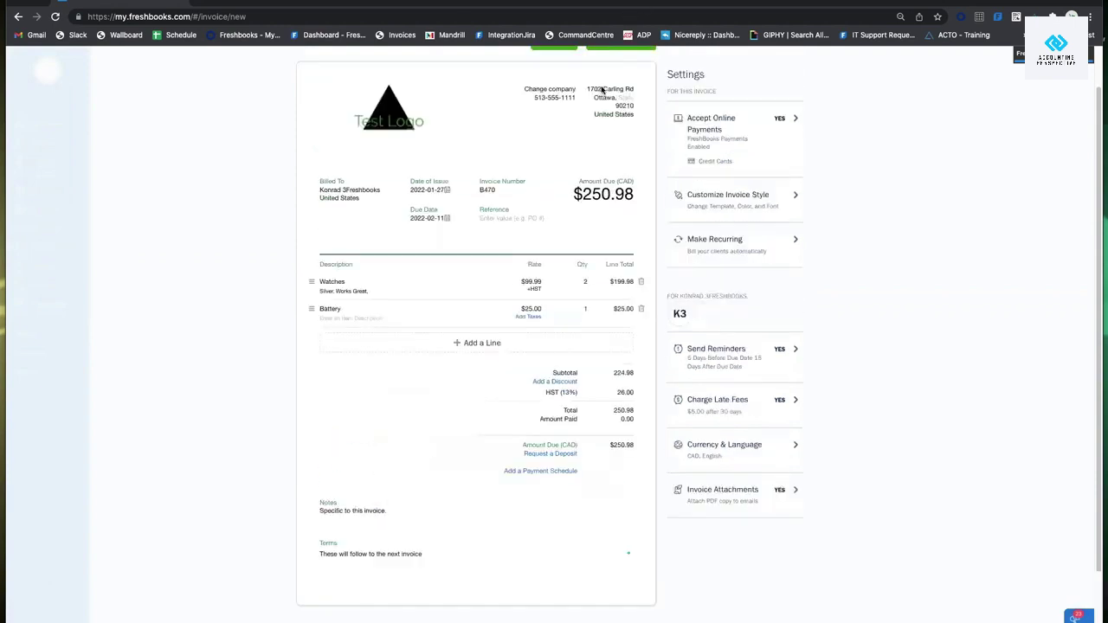
pyautogui.scroll(-3, 361, 367)
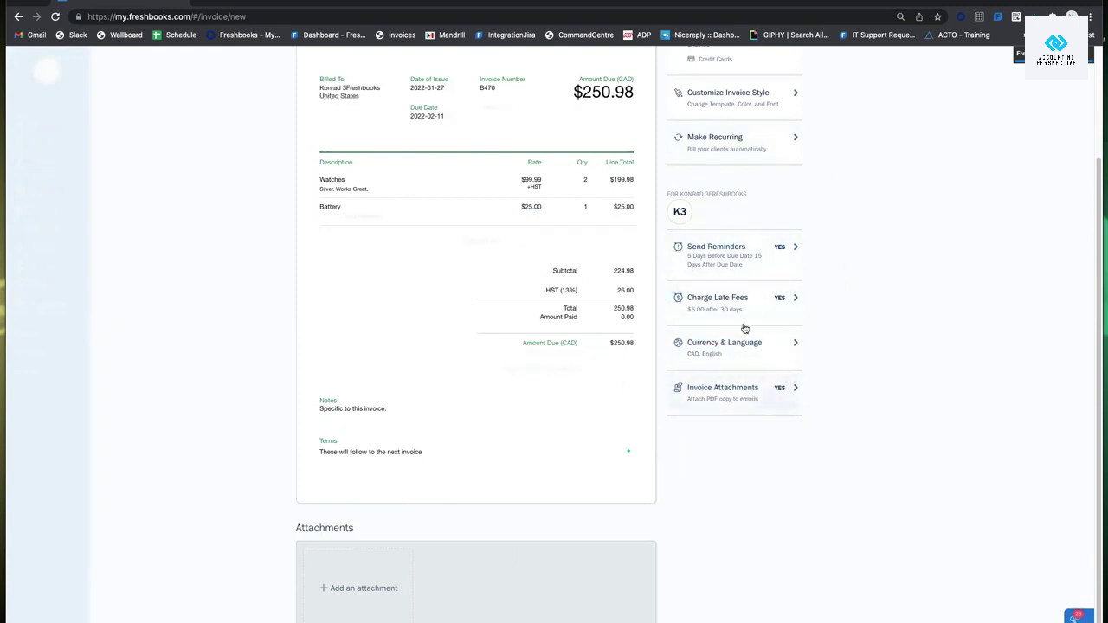
pyautogui.scroll(3, 735, 363)
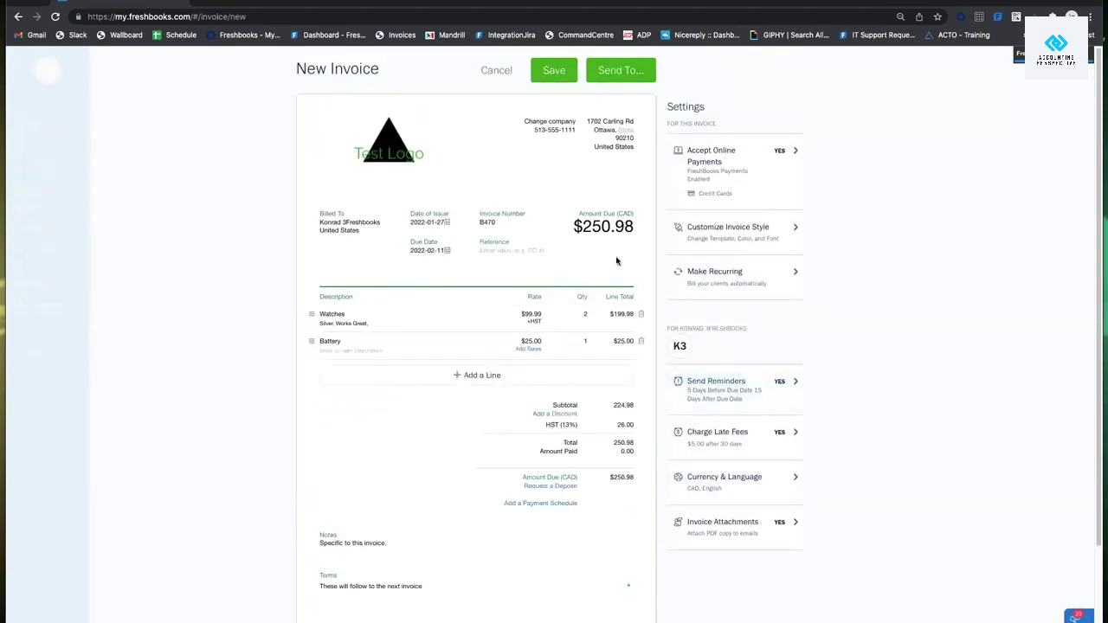
# Set a custom black (#000000) theme colour on the Simple invoice template.
pyautogui.click(742, 242)
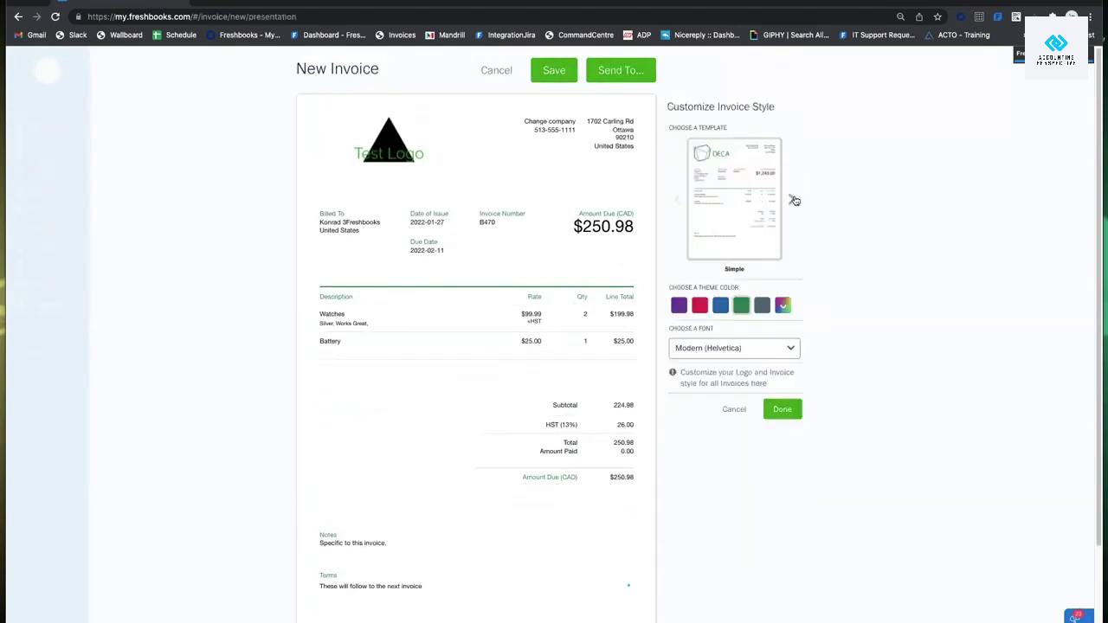
pyautogui.click(794, 200)
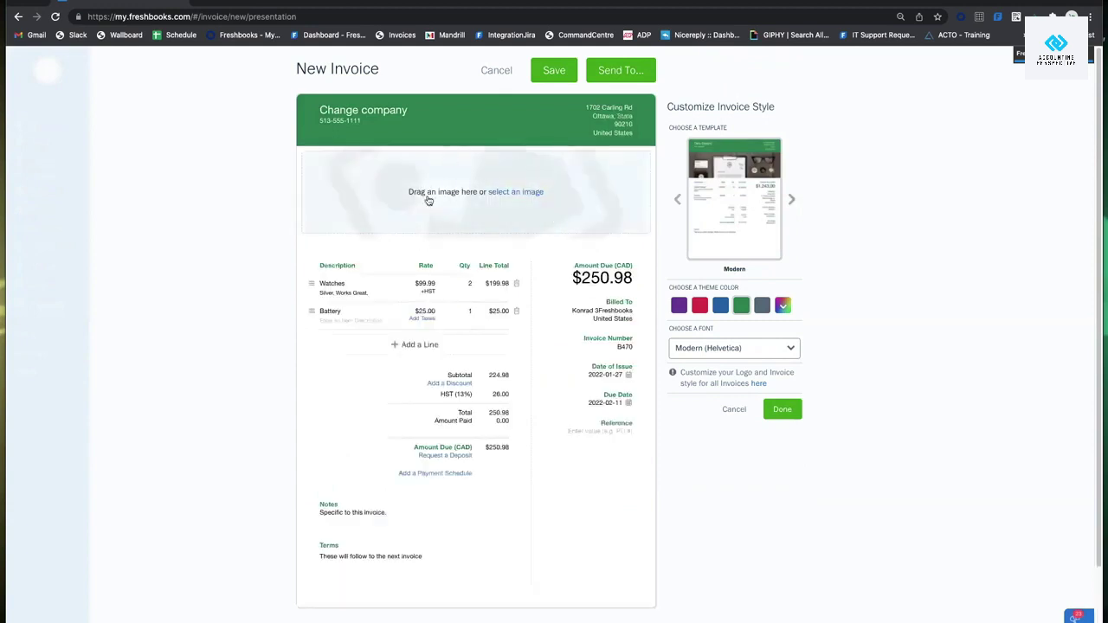
pyautogui.click(678, 199)
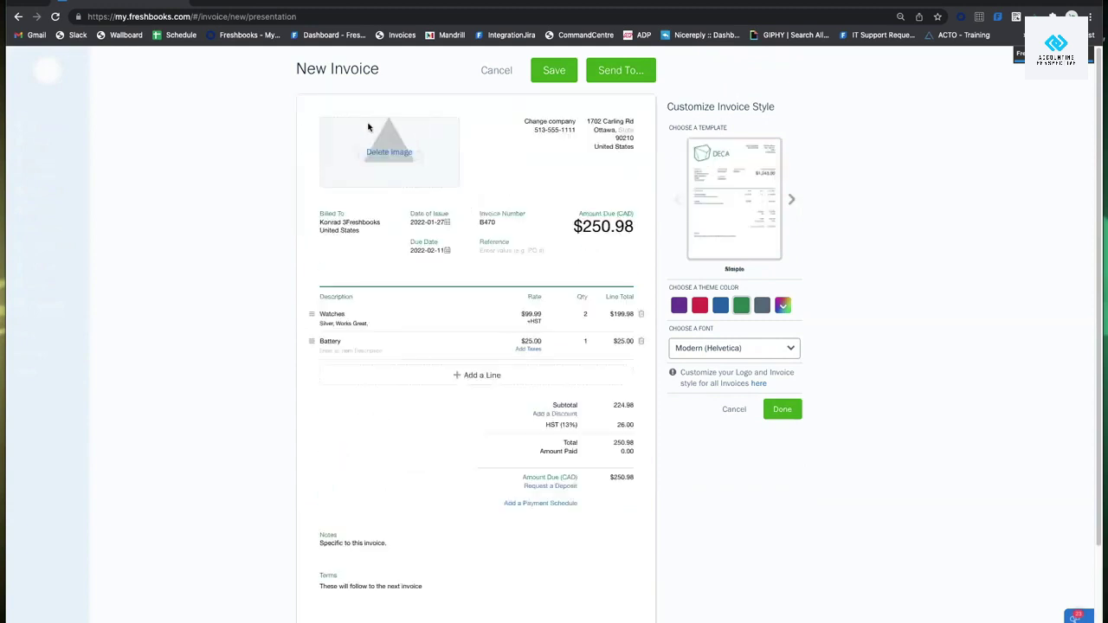
pyautogui.click(788, 308)
pyautogui.moveTo(757, 351); pyautogui.dragTo(681, 411)
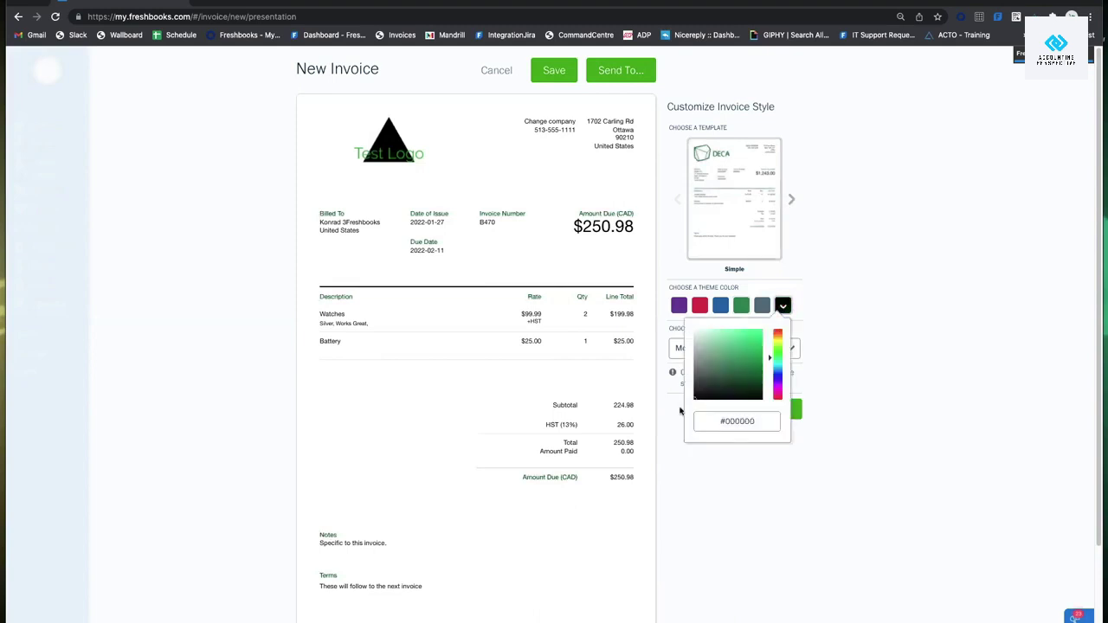
pyautogui.click(935, 249)
# Keep the Modern (Helvetica) font and Simple template, then apply the style changes.
pyautogui.click(756, 353)
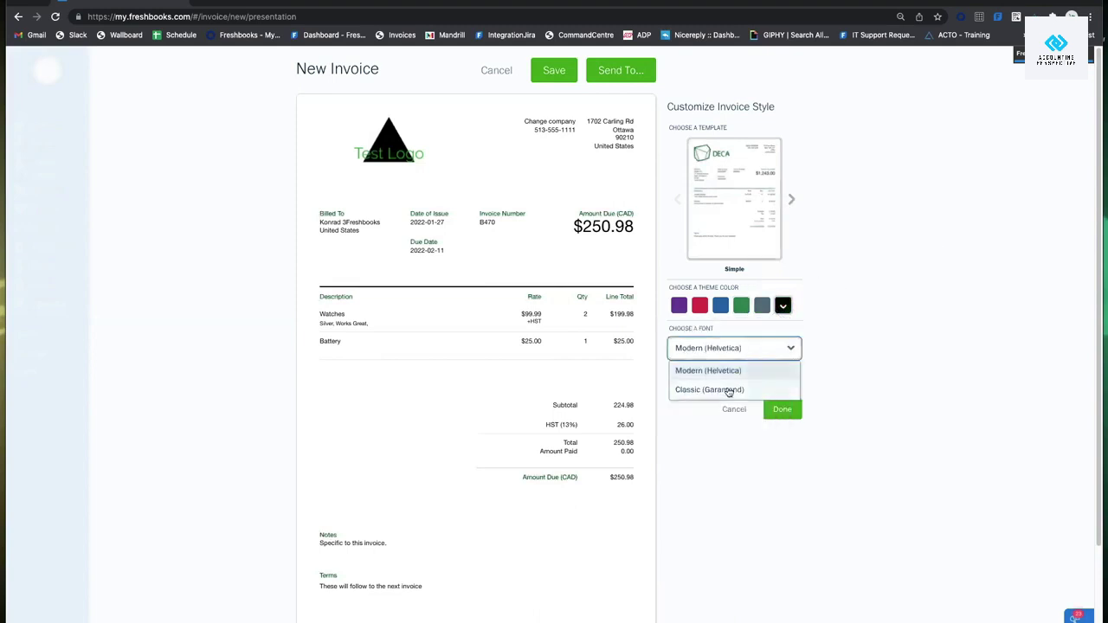
pyautogui.click(729, 391)
pyautogui.click(758, 353)
pyautogui.click(743, 371)
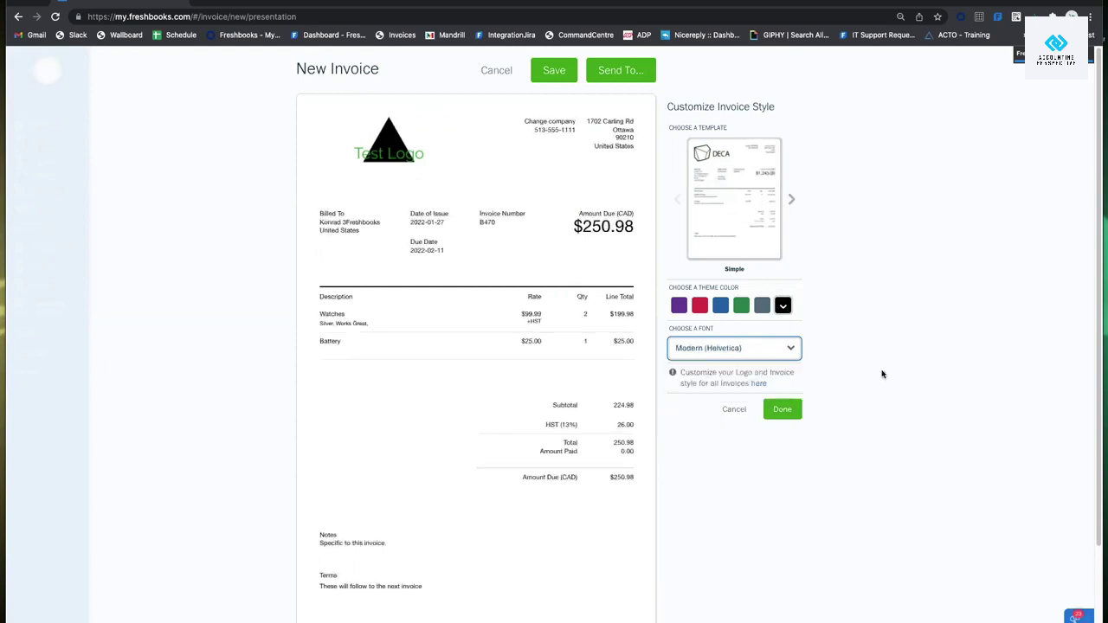
pyautogui.click(882, 374)
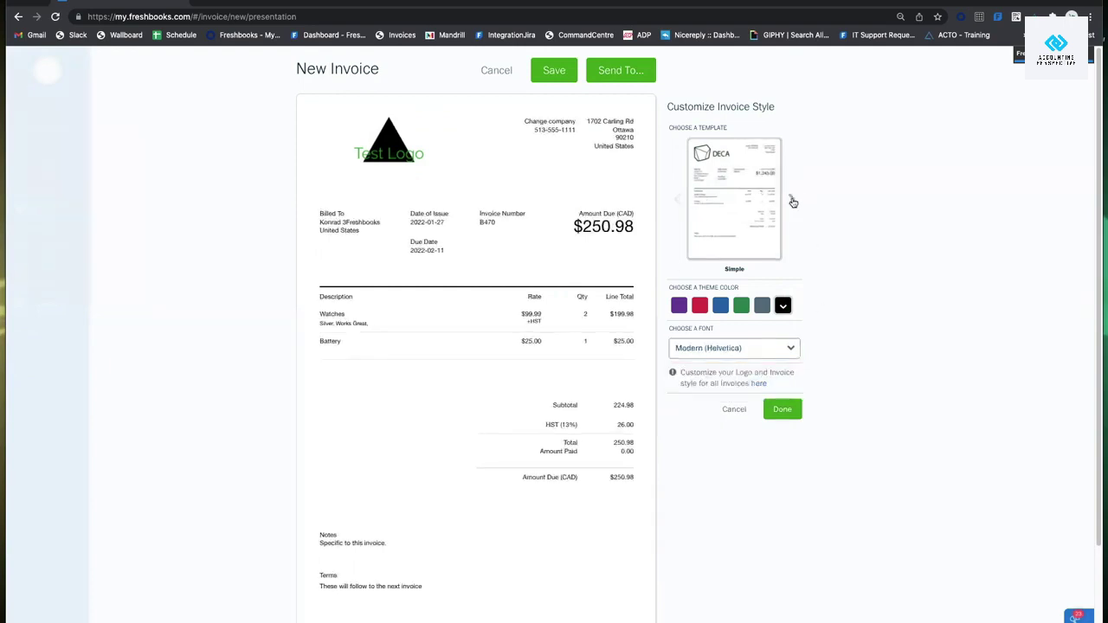
pyautogui.click(793, 201)
pyautogui.click(791, 200)
pyautogui.click(684, 200)
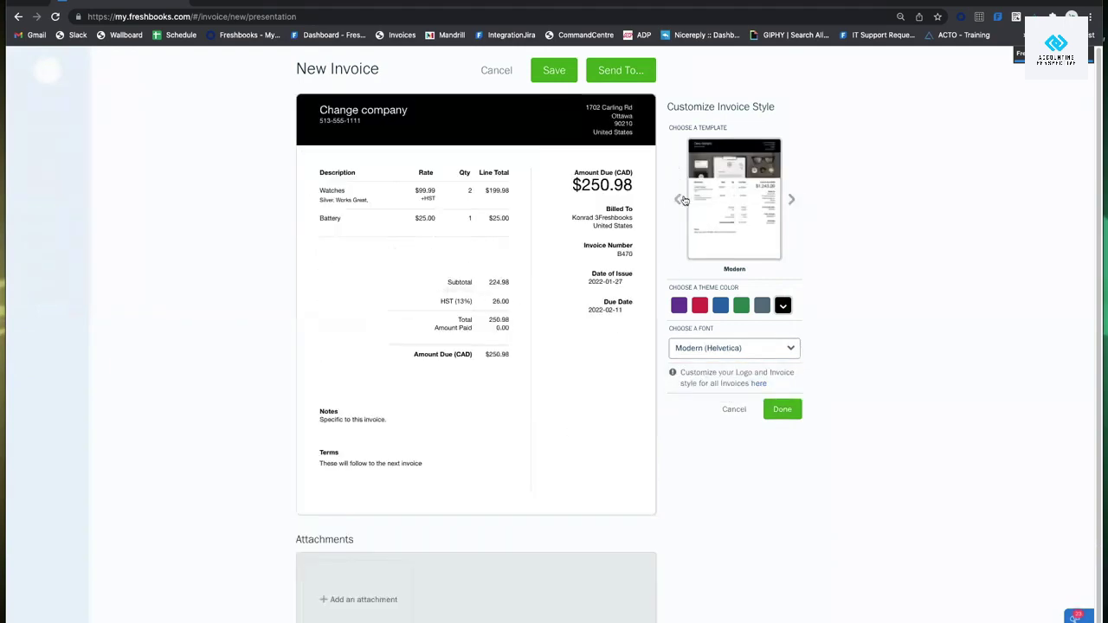
pyautogui.click(683, 200)
pyautogui.click(788, 413)
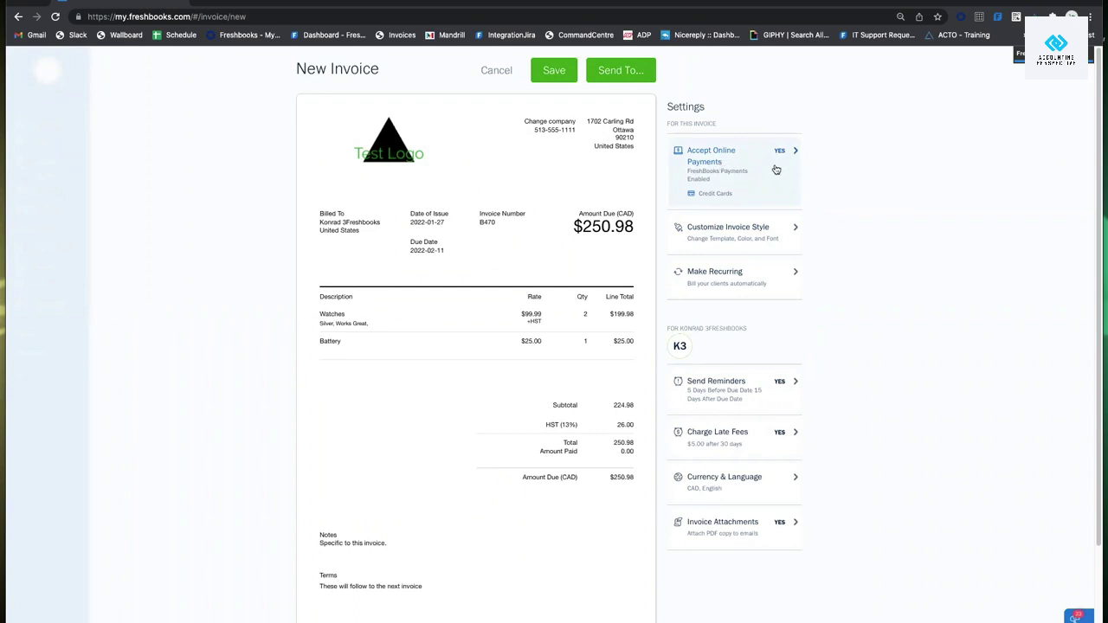
# Choose FreshBooks Payments for online payments, accepting credit cards and ACH bank transfers.
pyautogui.click(776, 170)
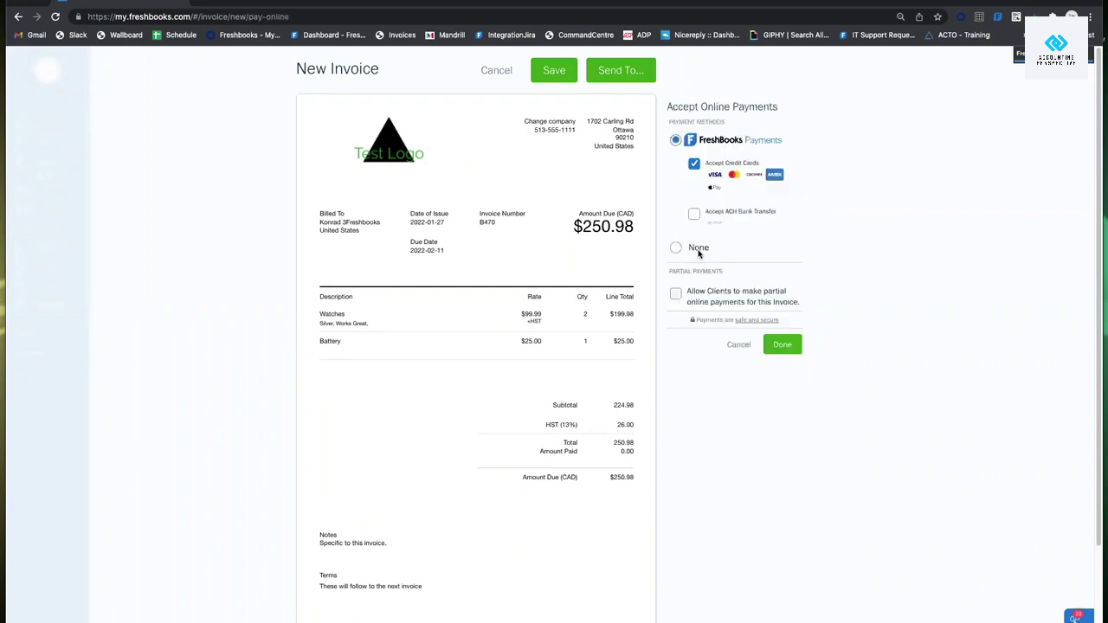
pyautogui.click(698, 248)
pyautogui.click(788, 214)
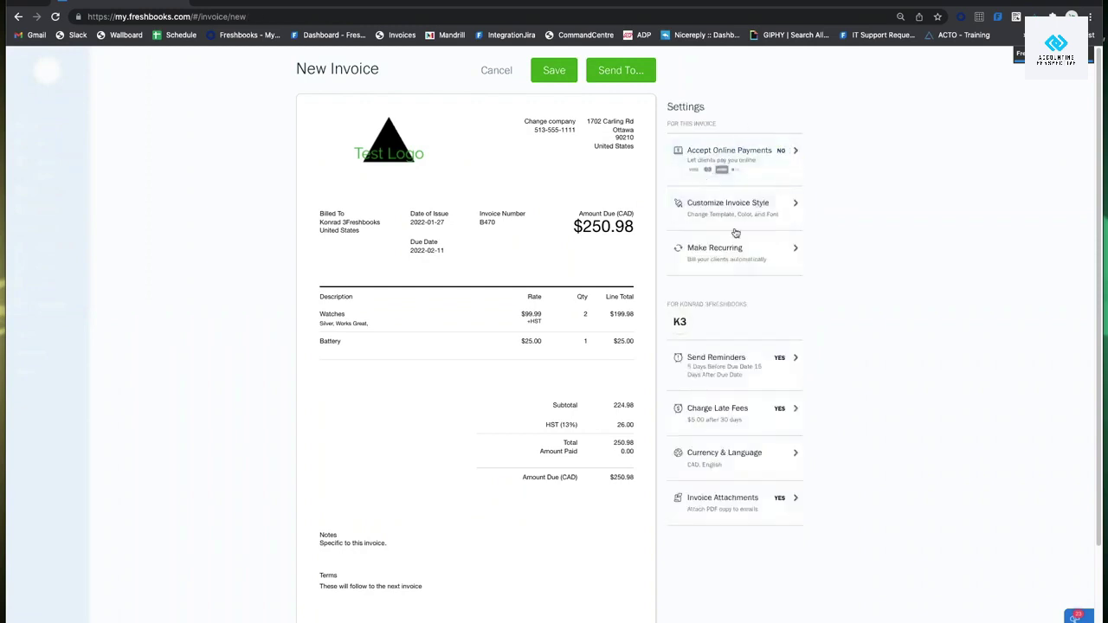
pyautogui.click(754, 162)
pyautogui.click(695, 145)
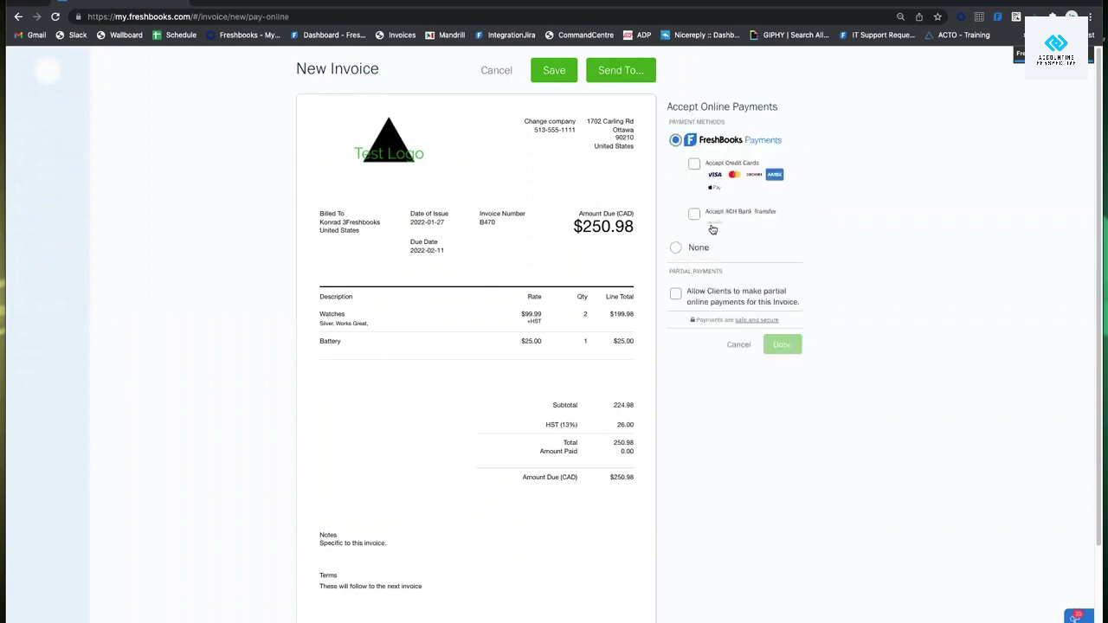
pyautogui.click(694, 164)
pyautogui.click(693, 214)
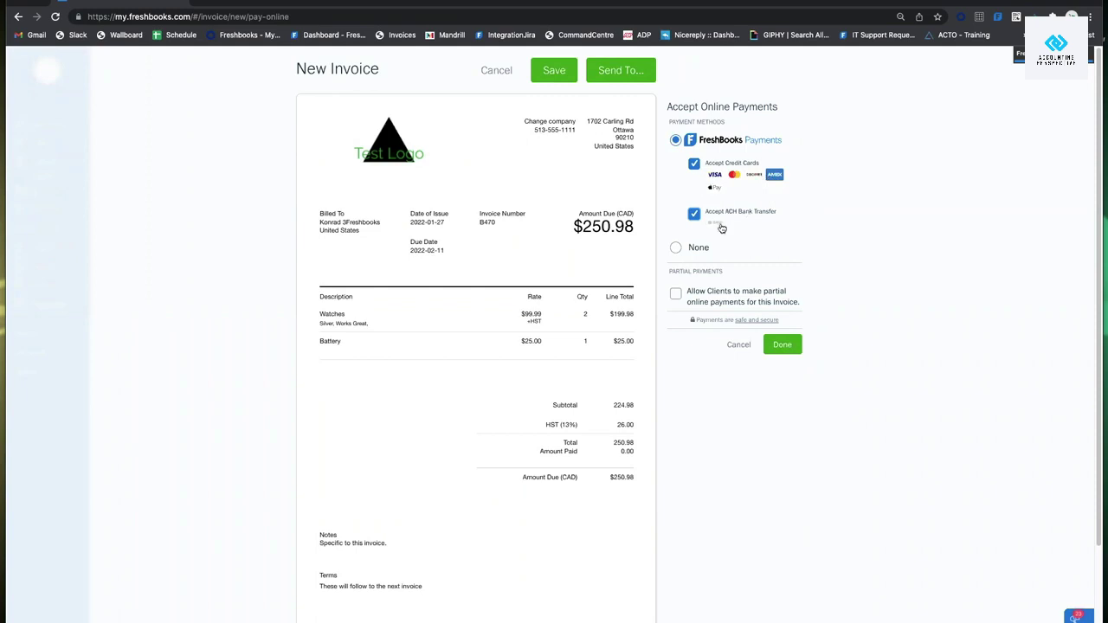
# Confirm credit cards and ACH, allow partial payments, and apply the payment settings.
pyautogui.click(694, 168)
pyautogui.click(695, 165)
pyautogui.click(695, 214)
pyautogui.click(674, 294)
pyautogui.click(675, 294)
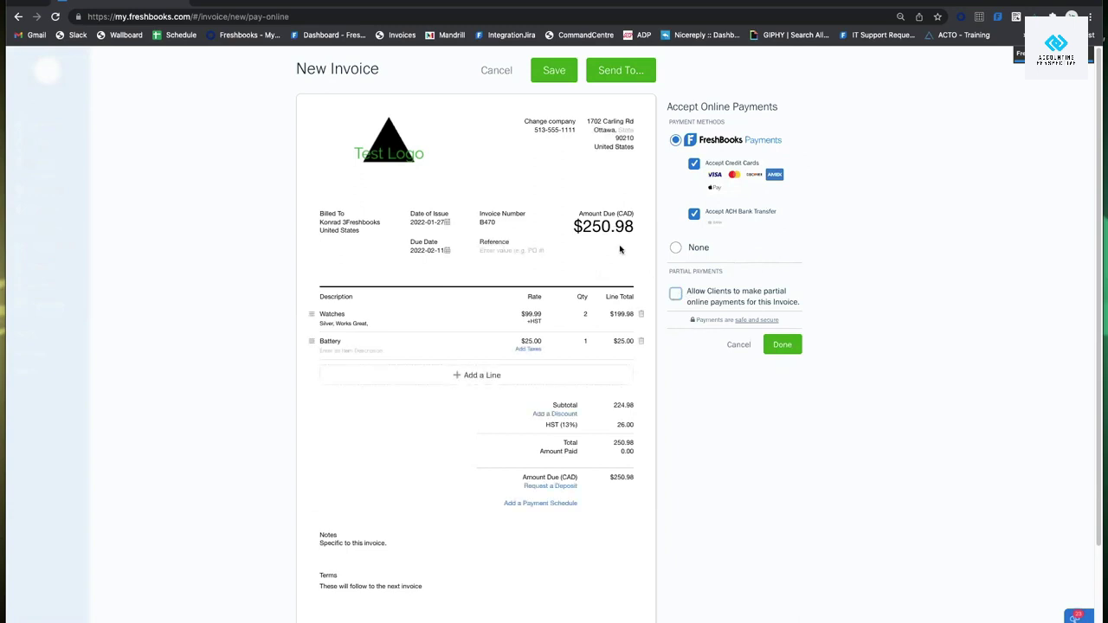
pyautogui.click(676, 294)
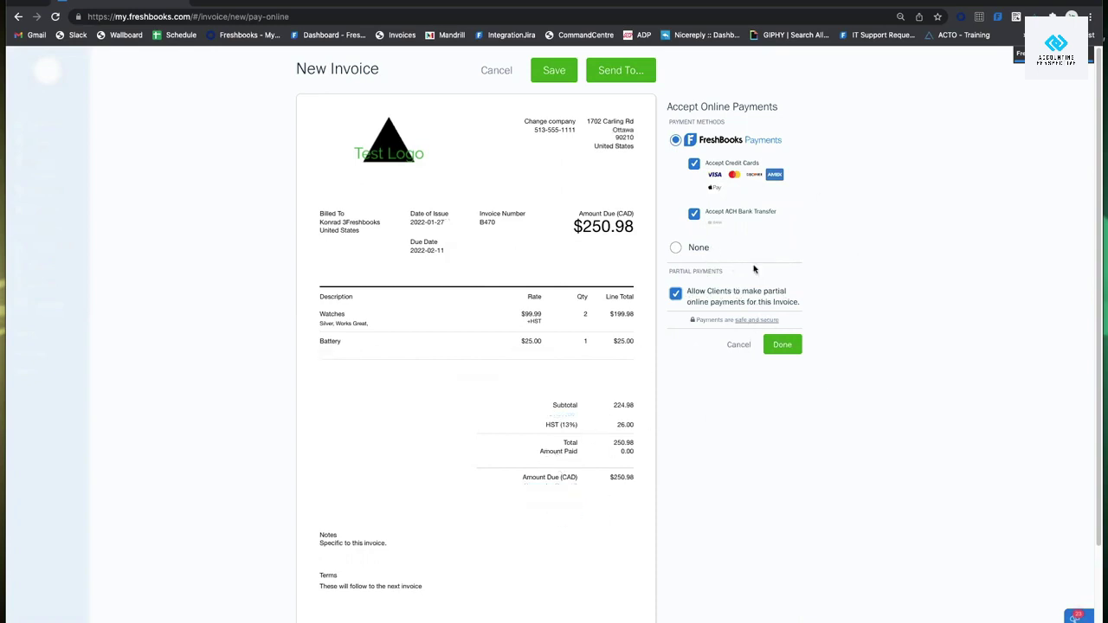
pyautogui.click(782, 343)
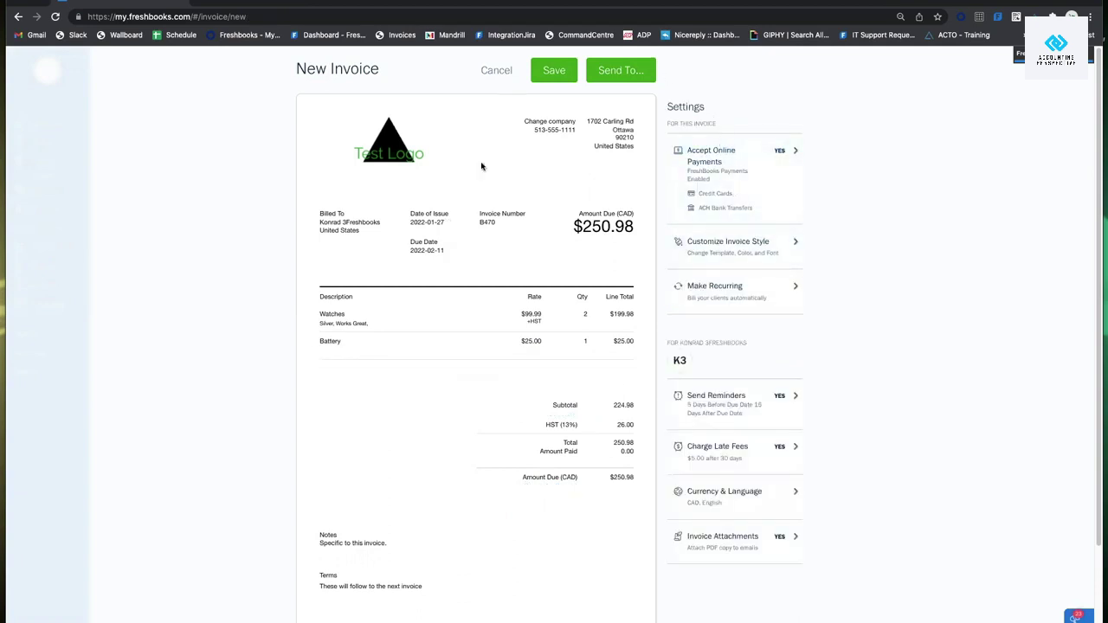
# Add a second contact as a recipient in the invoice email form.
pyautogui.click(602, 76)
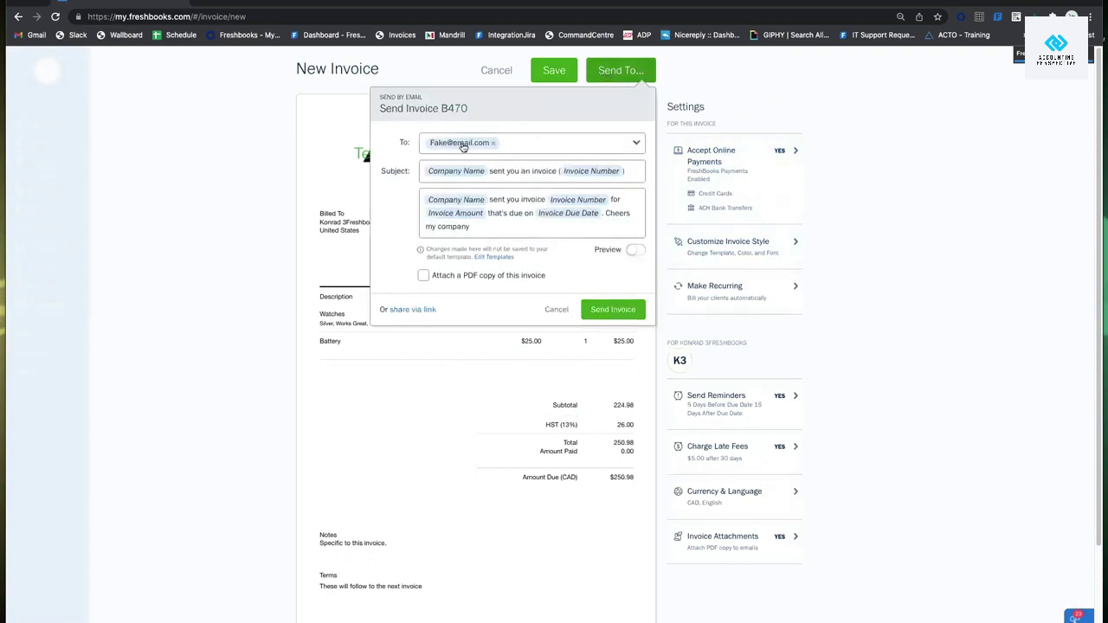
pyautogui.click(637, 142)
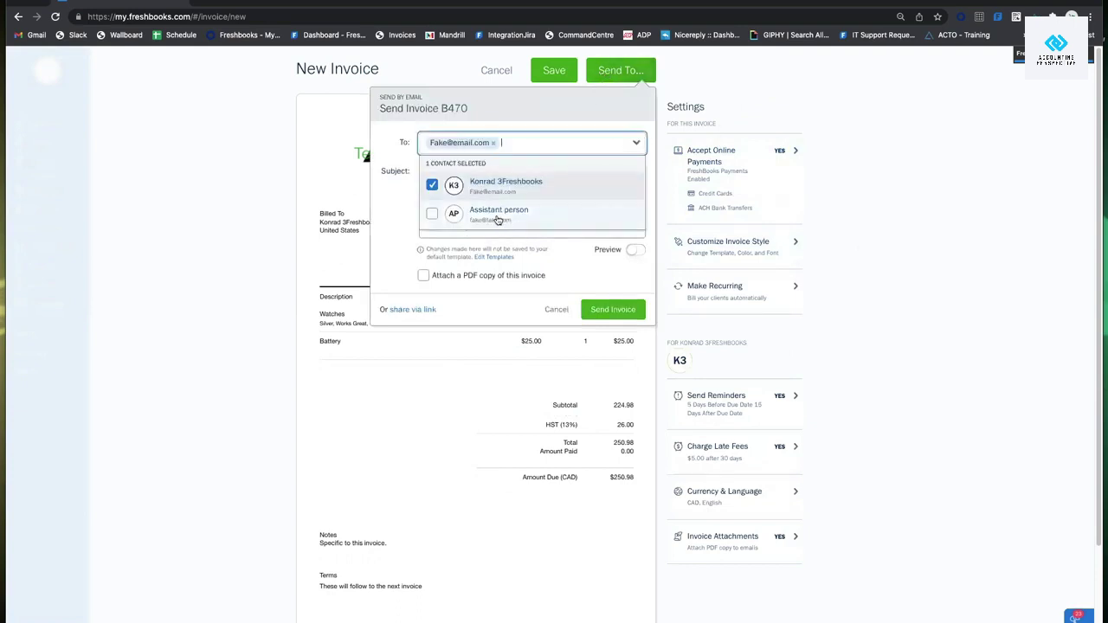
pyautogui.click(432, 214)
pyautogui.click(544, 147)
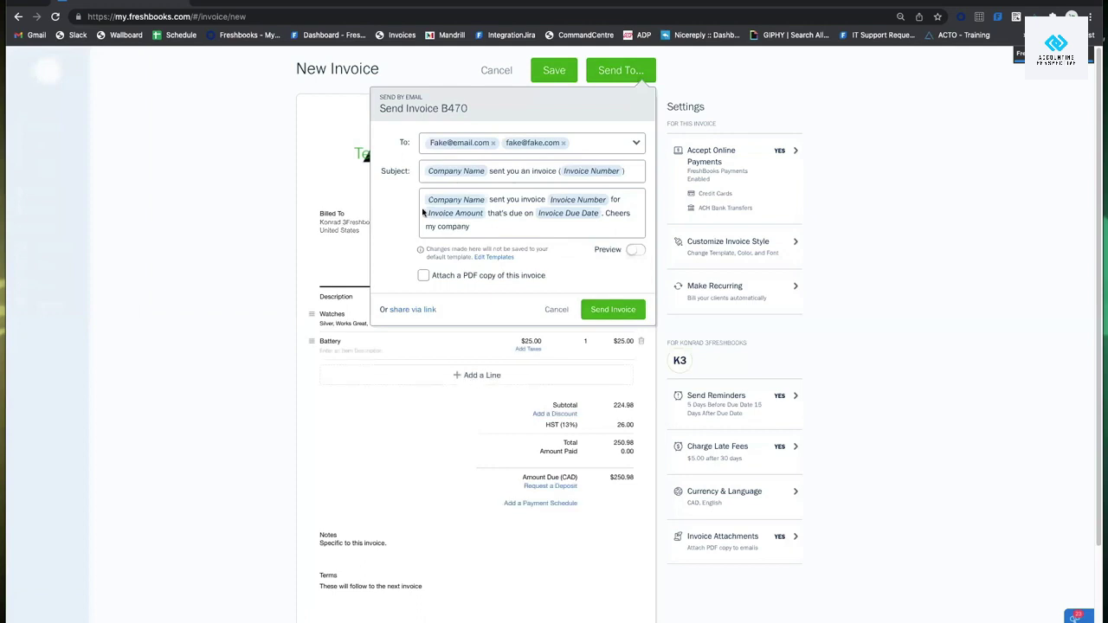
pyautogui.click(574, 139)
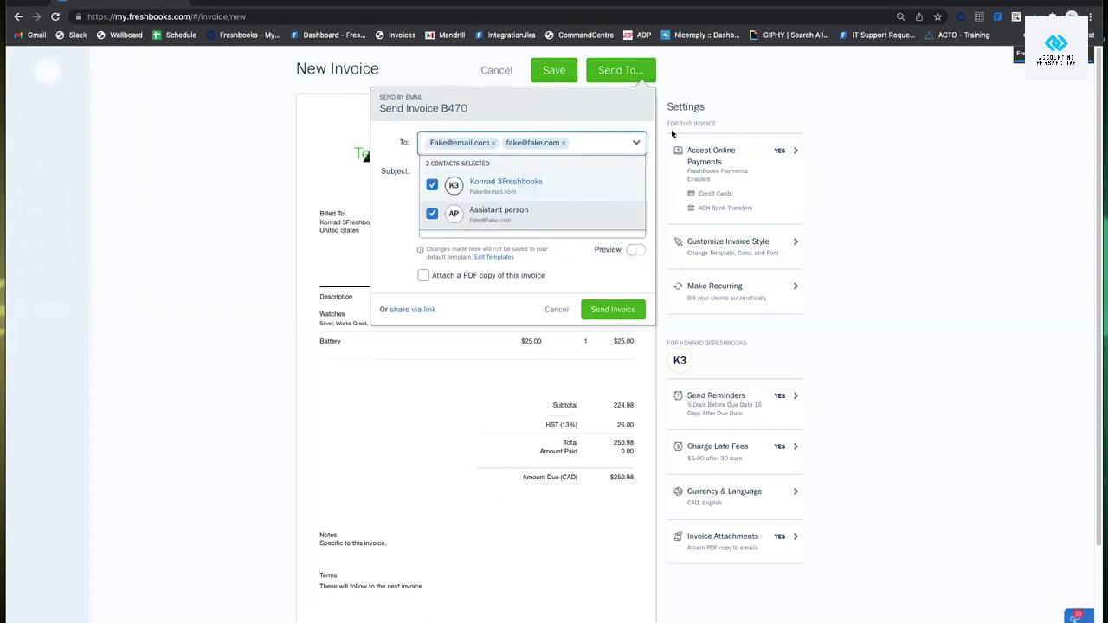
pyautogui.write('s\\')
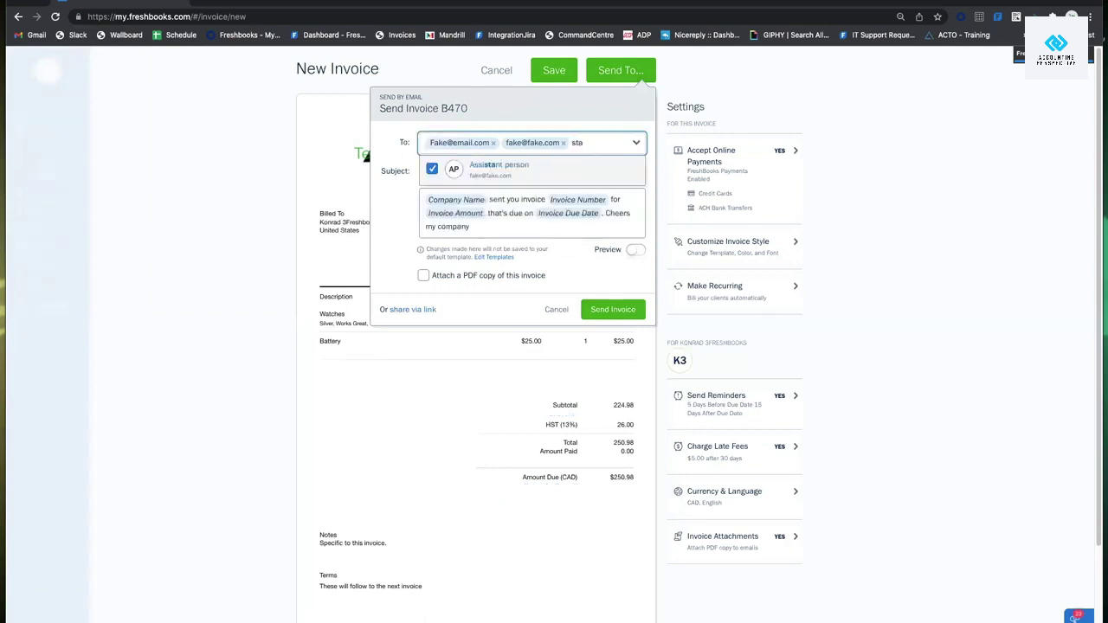
pyautogui.press('BackSpace')
pyautogui.press('BackSpace')
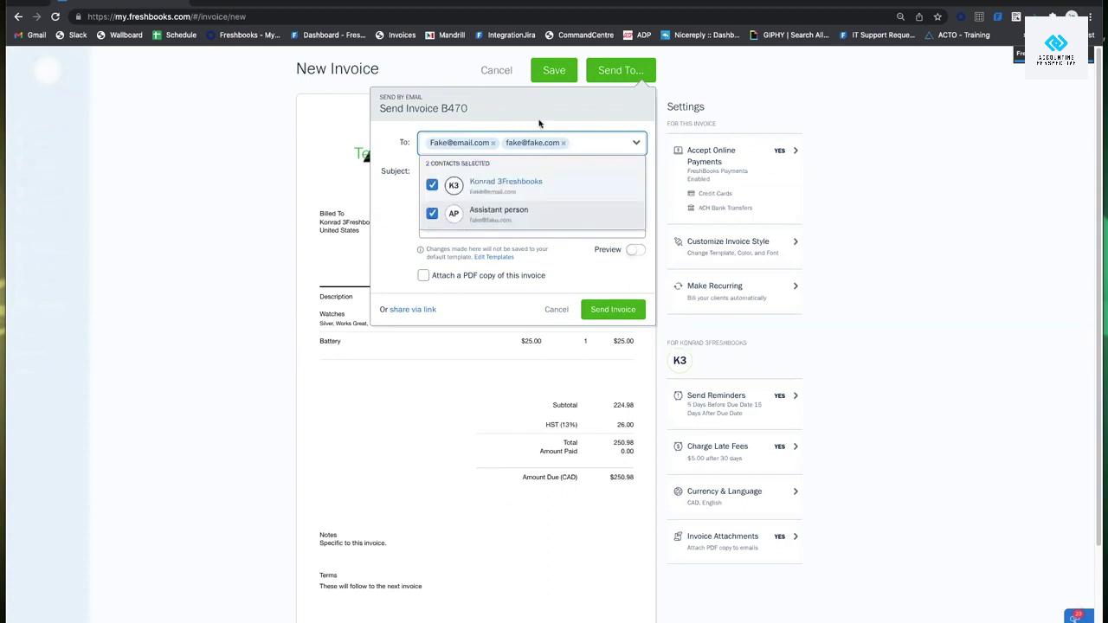
pyautogui.click(580, 233)
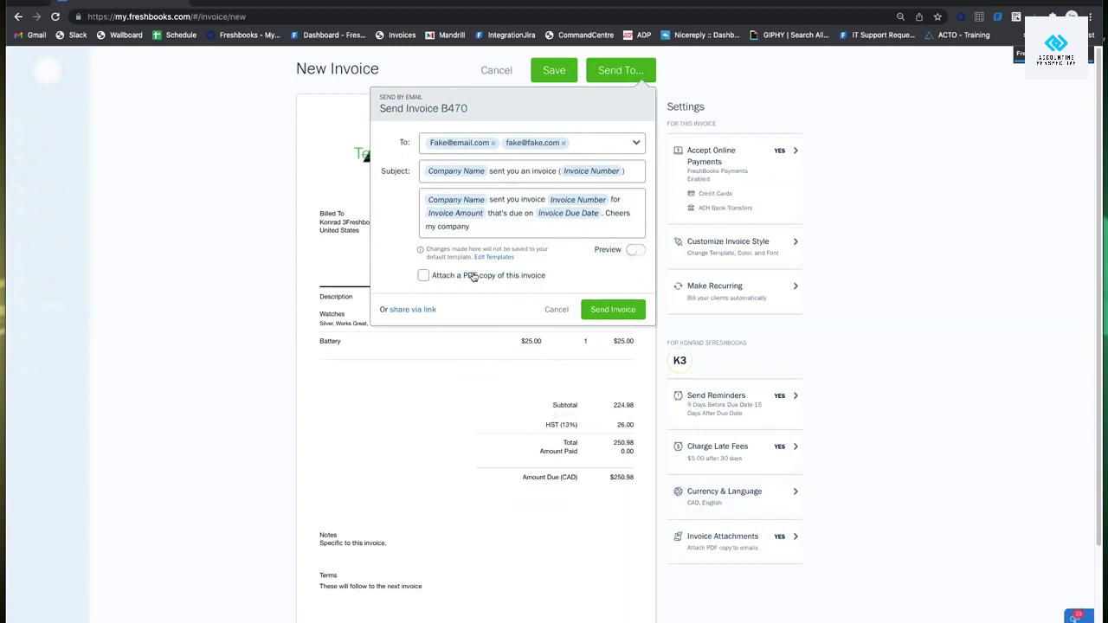
# Keep the PDF copy attached and send invoice B470 by email.
pyautogui.click(424, 277)
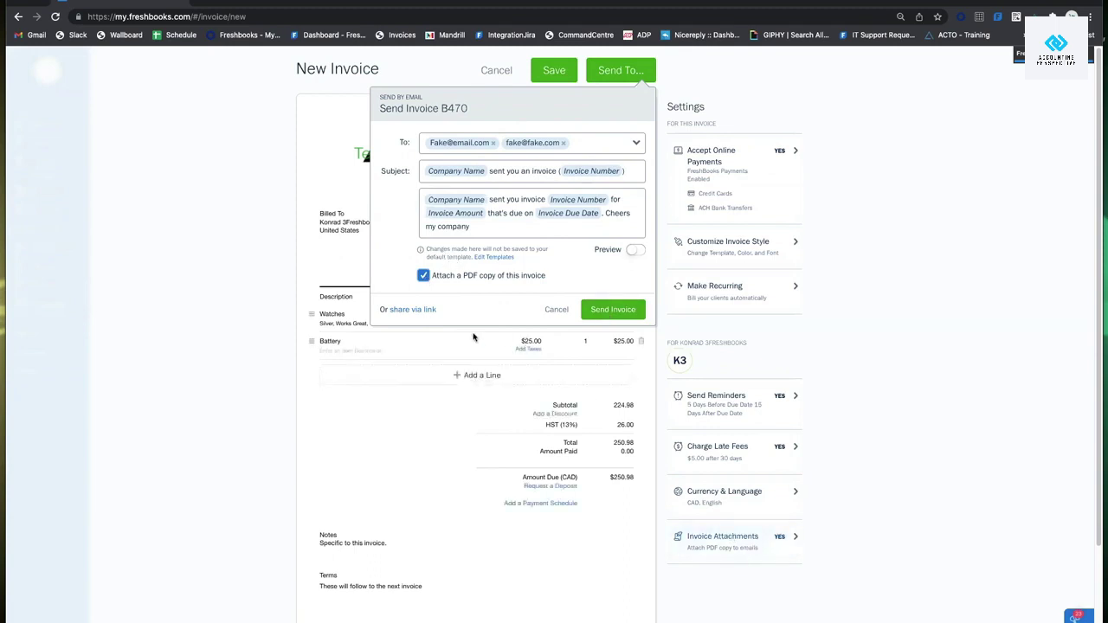
pyautogui.click(424, 275)
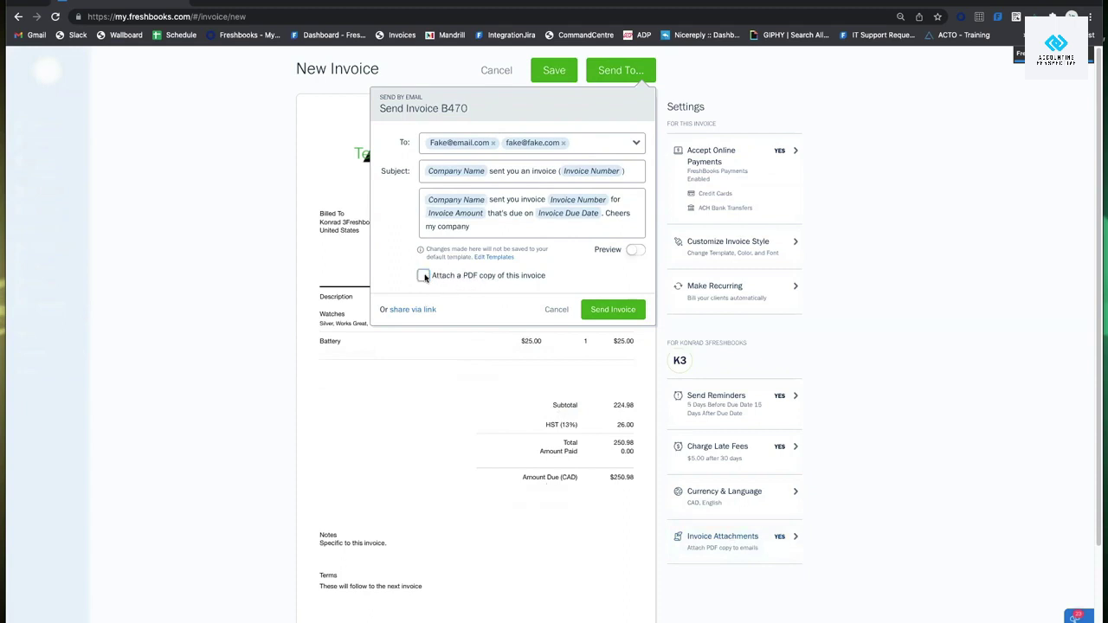
pyautogui.click(424, 275)
pyautogui.click(627, 312)
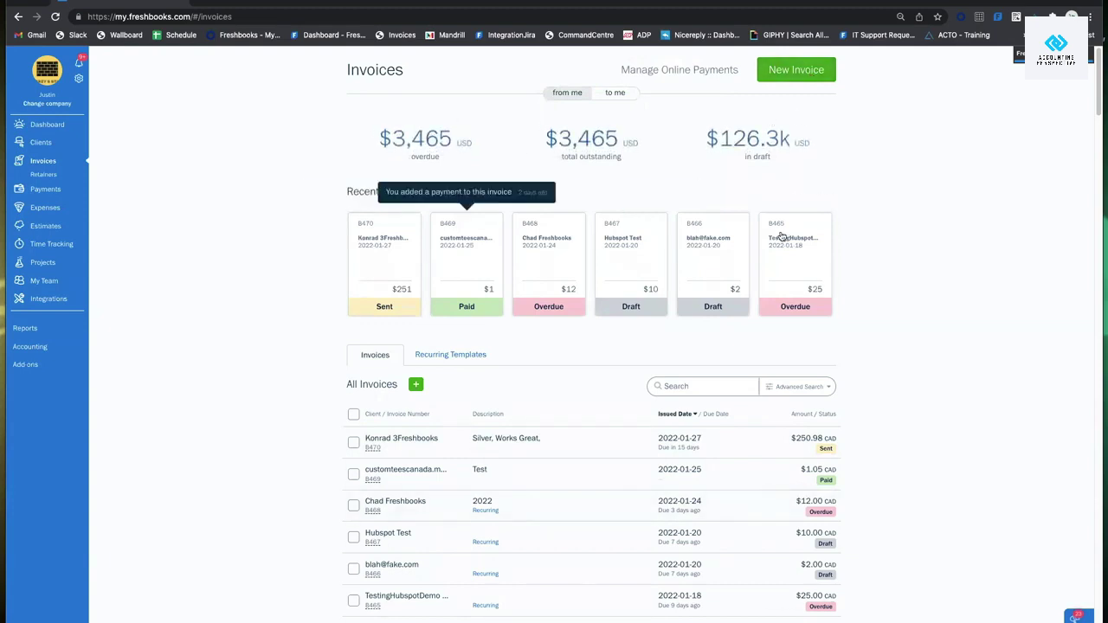
# Create invoice B471 for the first client with one Watches item at $99.99 plus HST, $112.99 total.
pyautogui.click(794, 74)
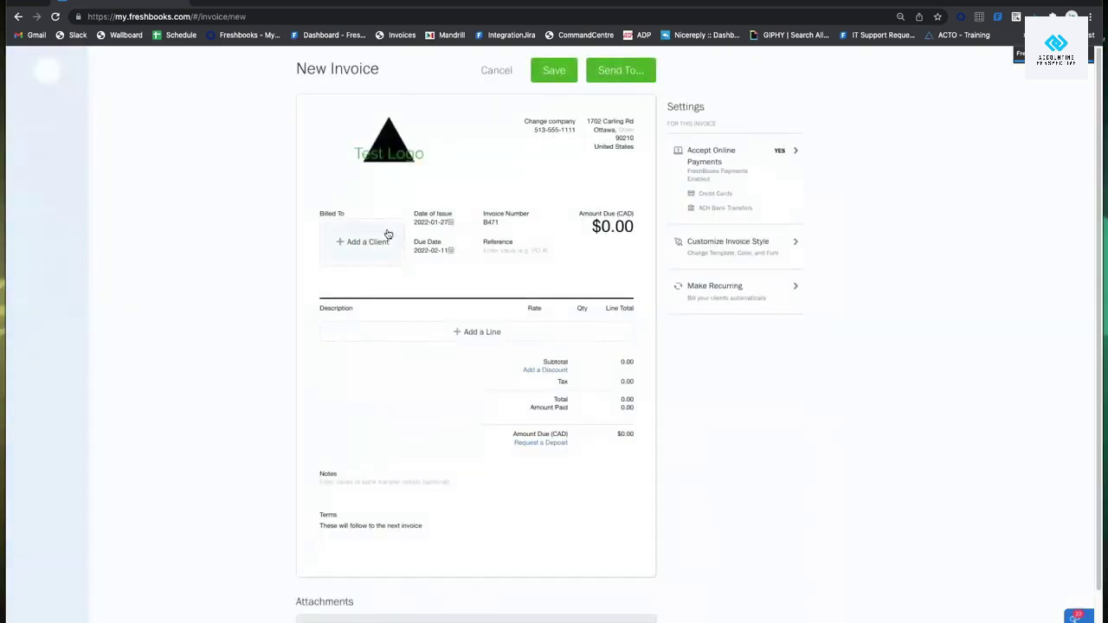
pyautogui.click(387, 234)
pyautogui.click(388, 255)
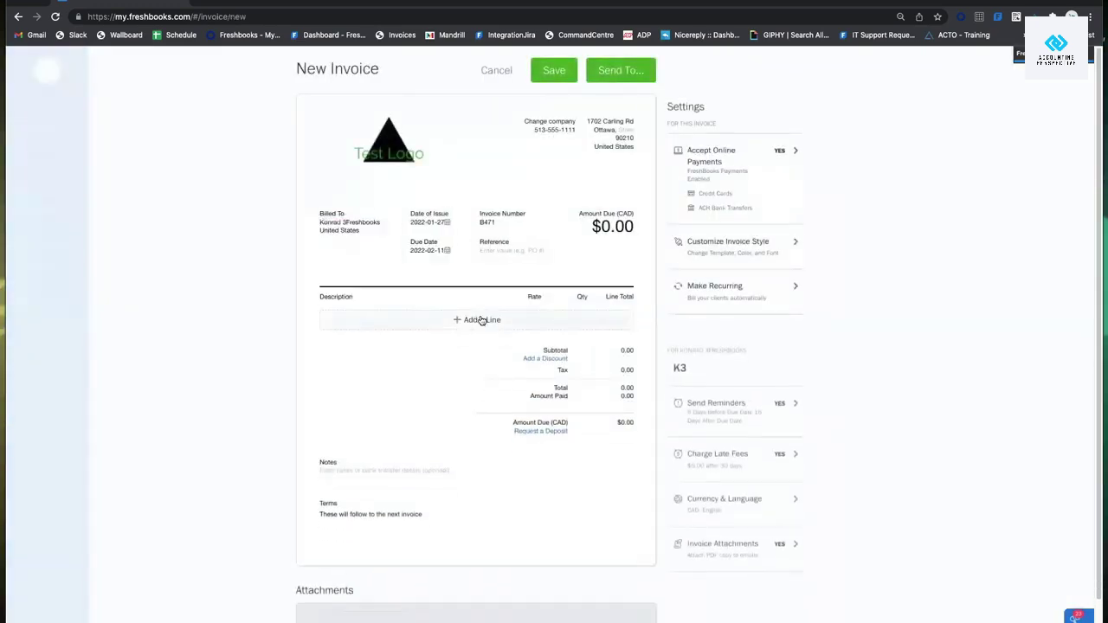
pyautogui.click(482, 320)
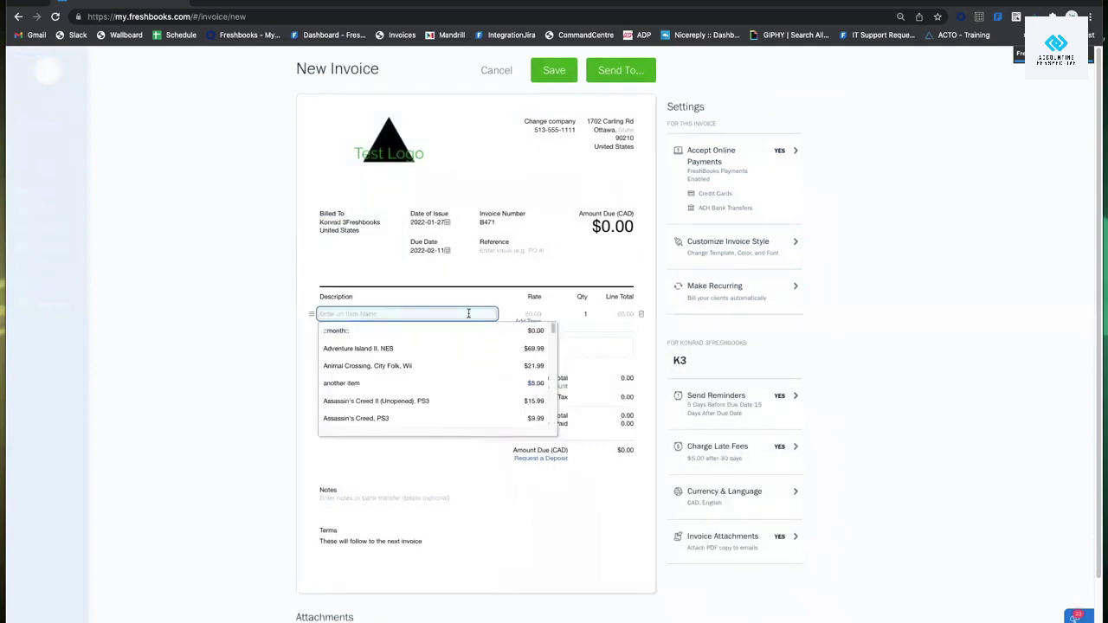
pyautogui.write('witches')
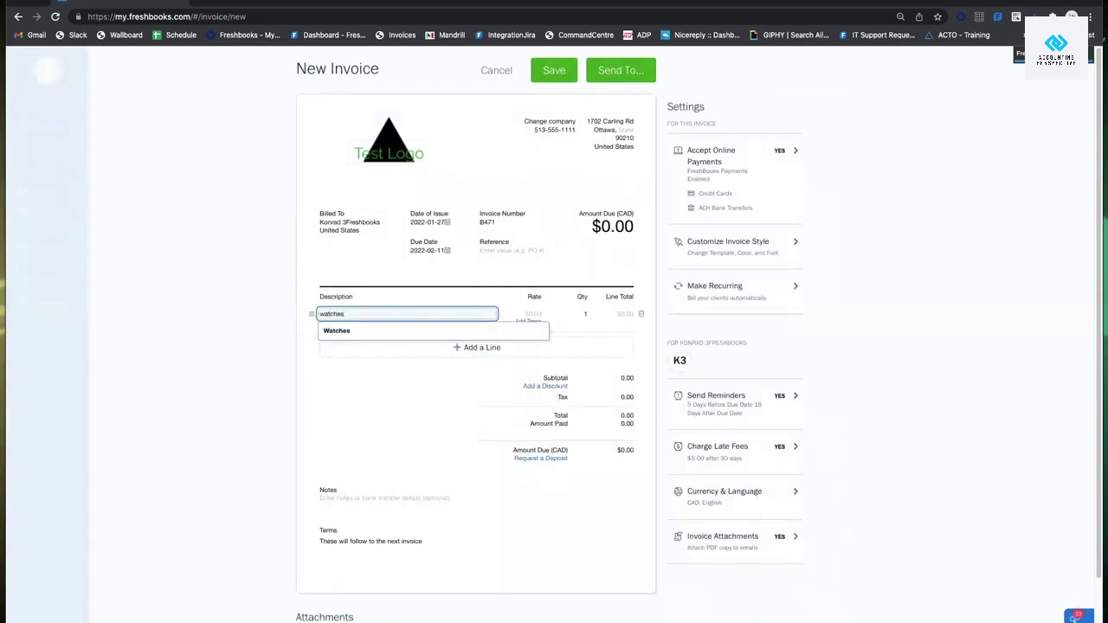
pyautogui.click(544, 334)
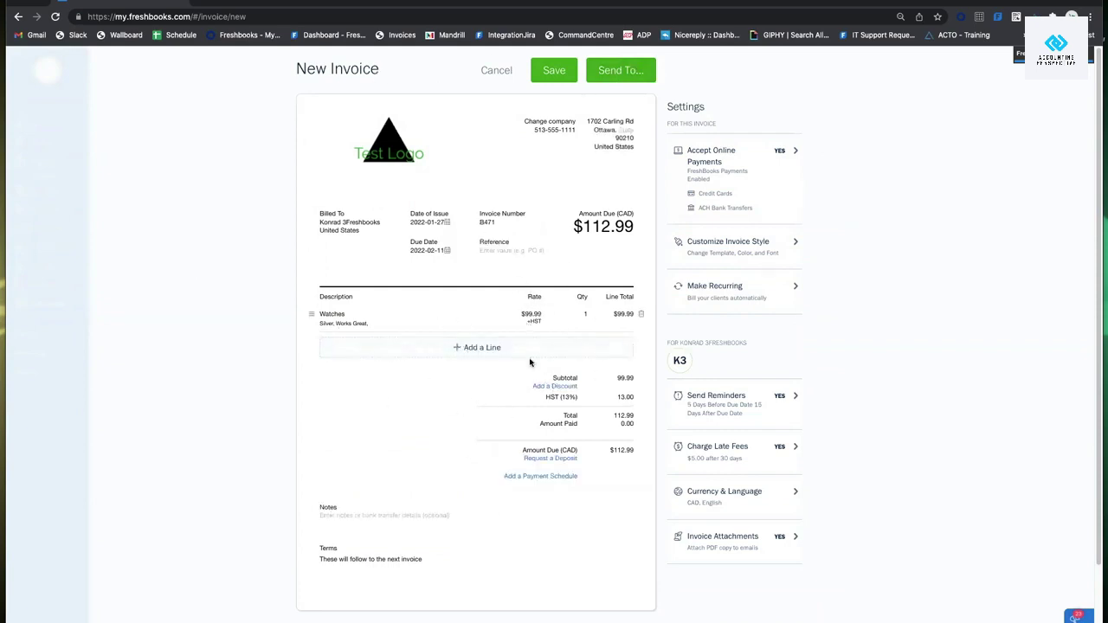
pyautogui.click(705, 295)
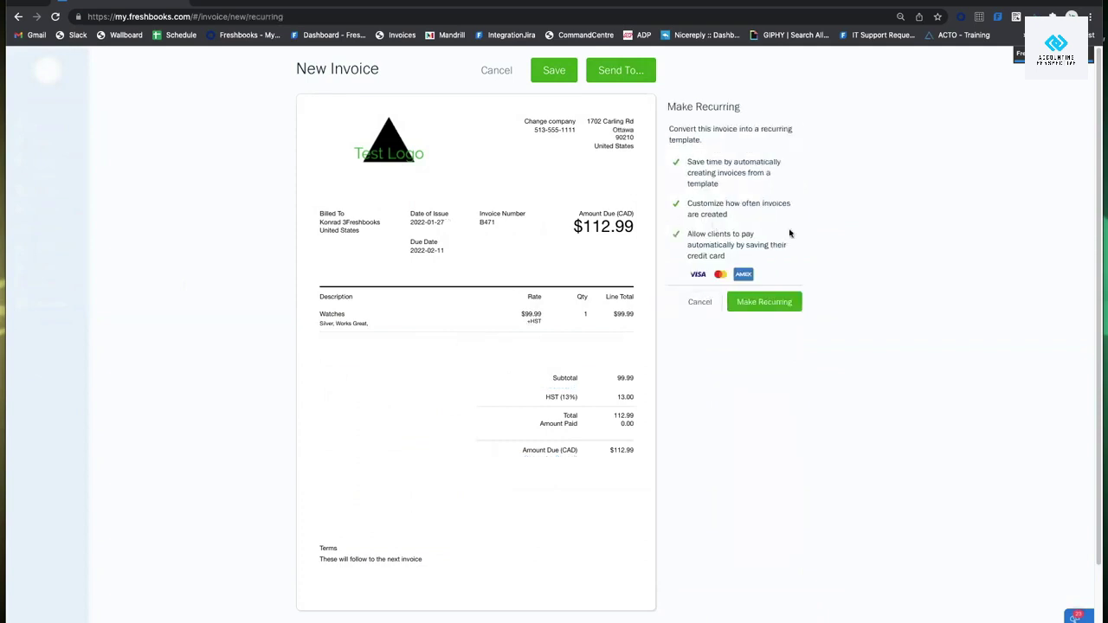
# Make B471 a recurring template issuing monthly from February 1, 2022, with a limited invoice count.
pyautogui.click(791, 305)
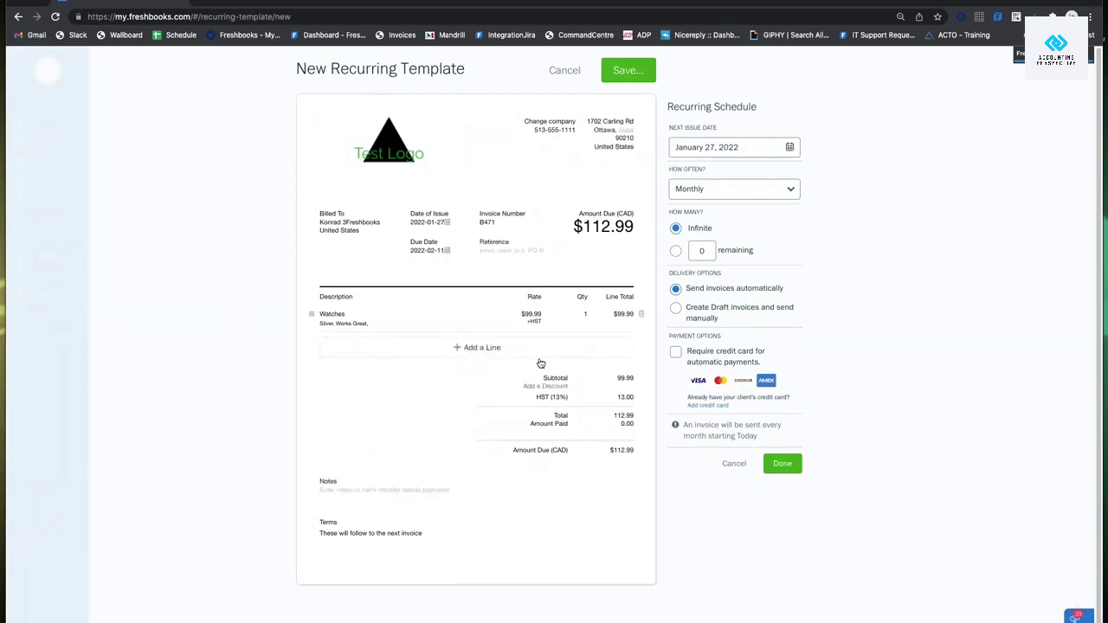
pyautogui.click(717, 148)
pyautogui.click(783, 177)
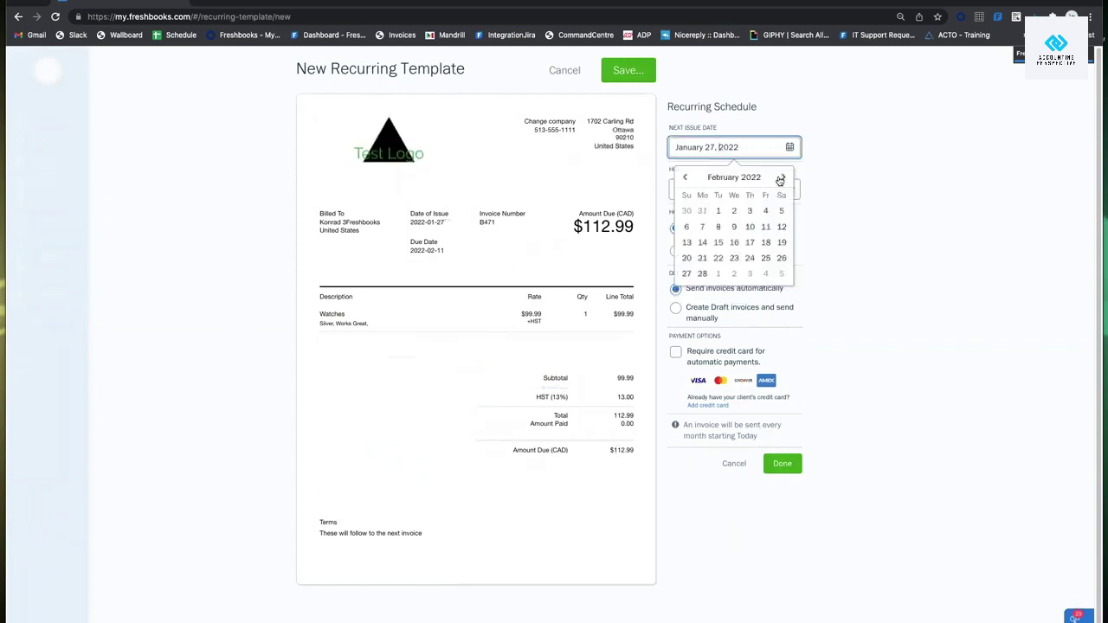
pyautogui.click(720, 211)
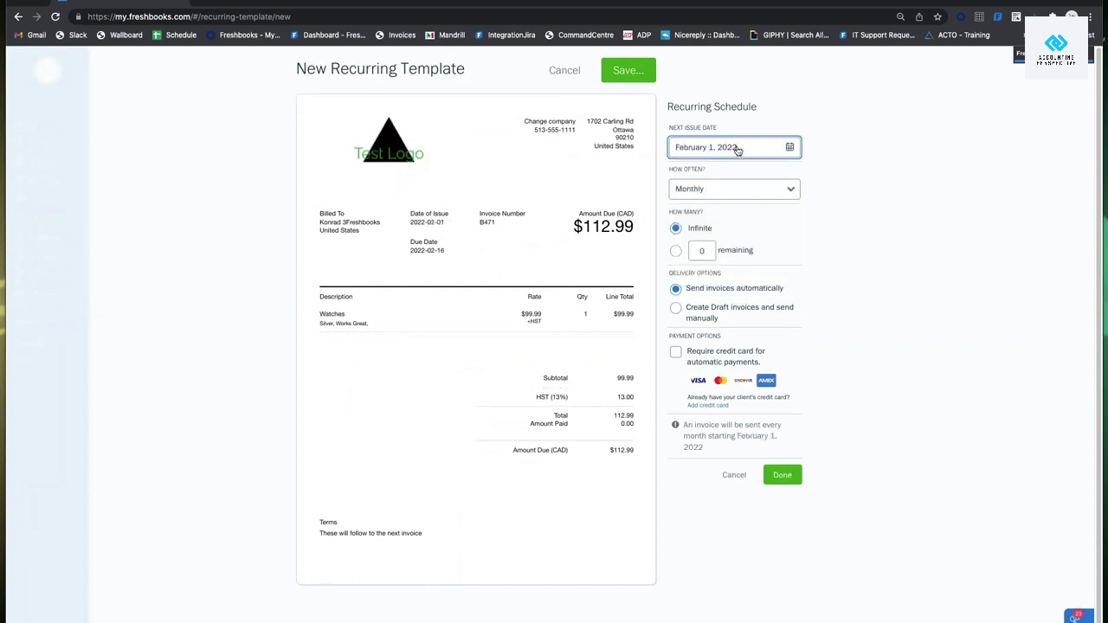
pyautogui.click(737, 149)
pyautogui.click(685, 177)
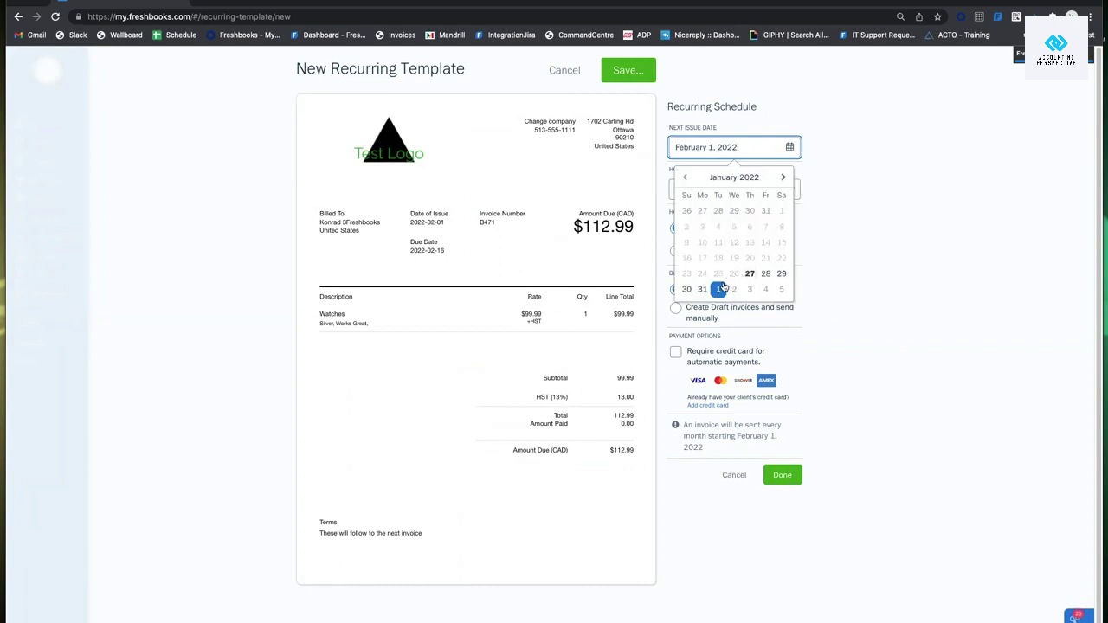
pyautogui.click(721, 289)
pyautogui.click(749, 195)
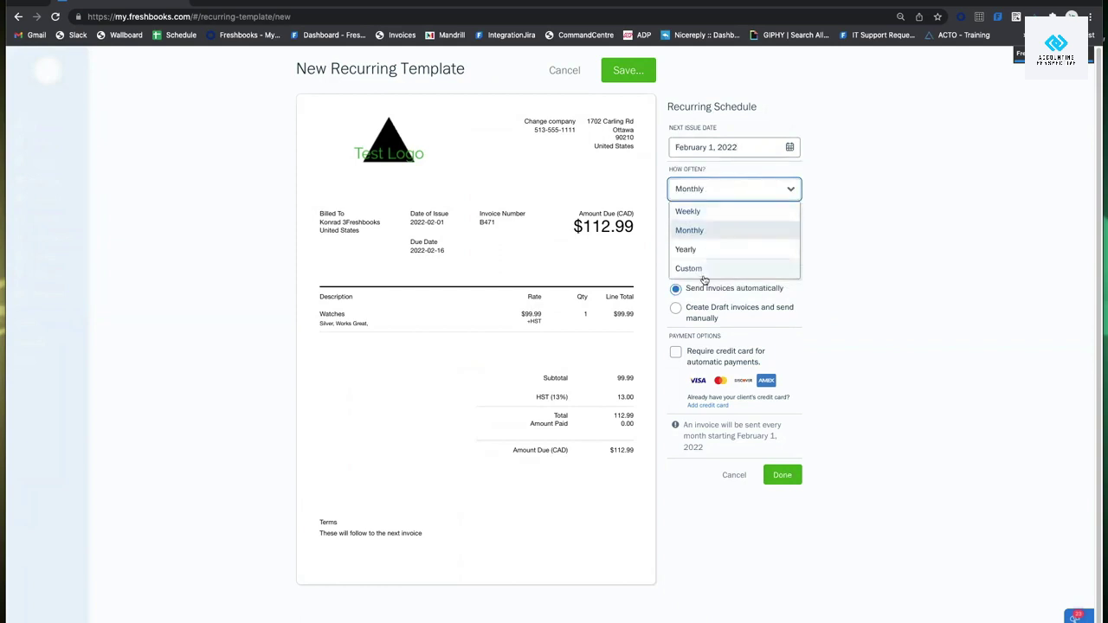
pyautogui.click(724, 232)
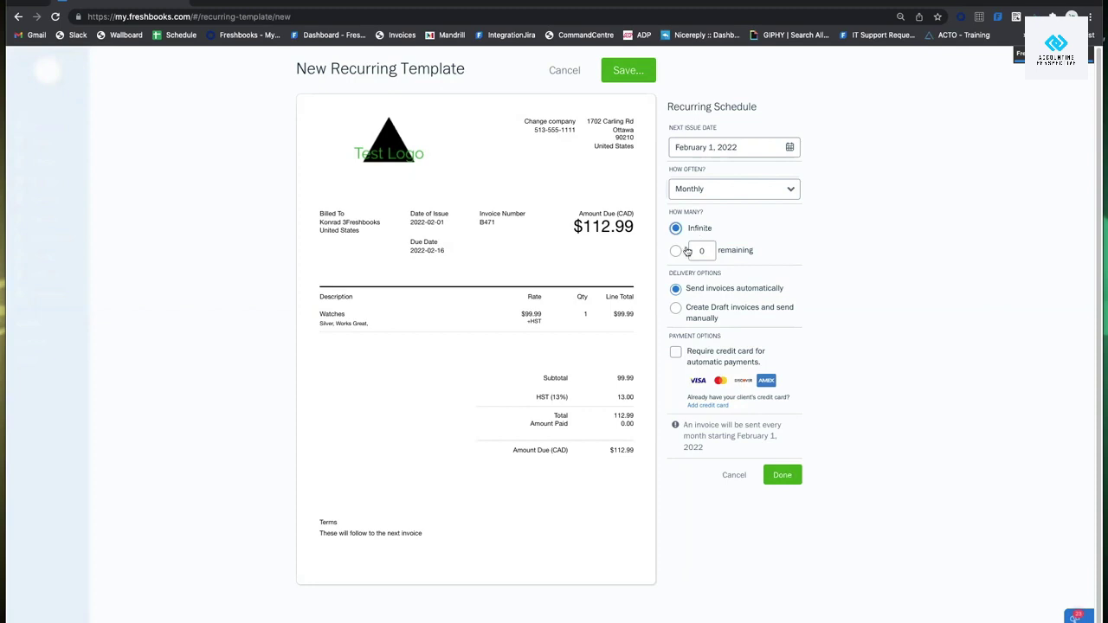
pyautogui.click(678, 252)
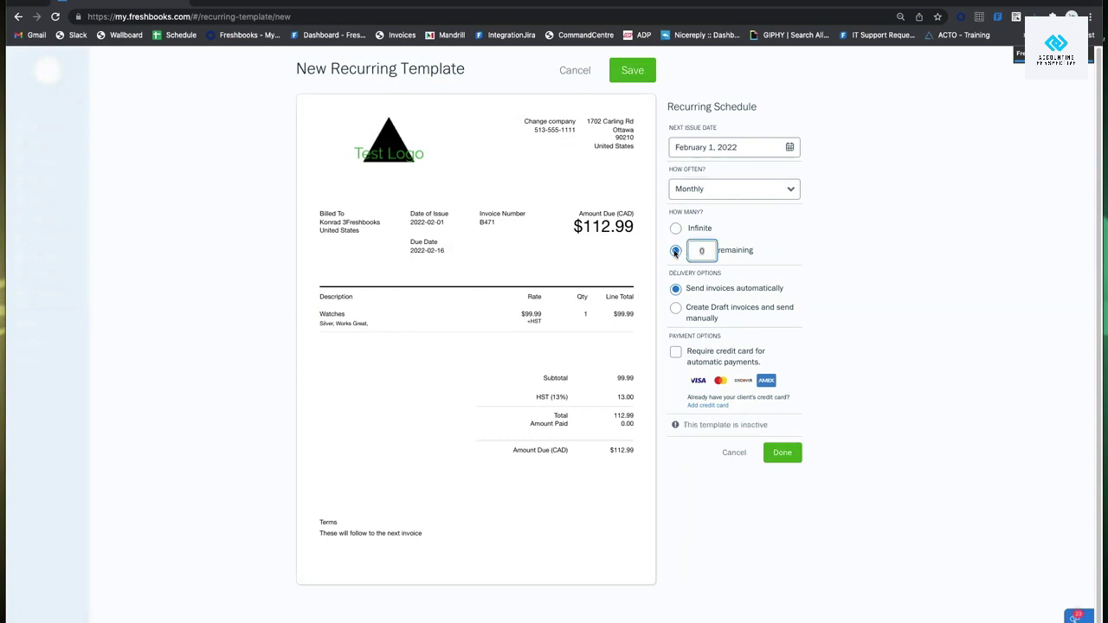
# Limit the template to 1 remaining invoice, keep automatic sending, and close the schedule.
pyautogui.click(705, 250)
pyautogui.write('12')
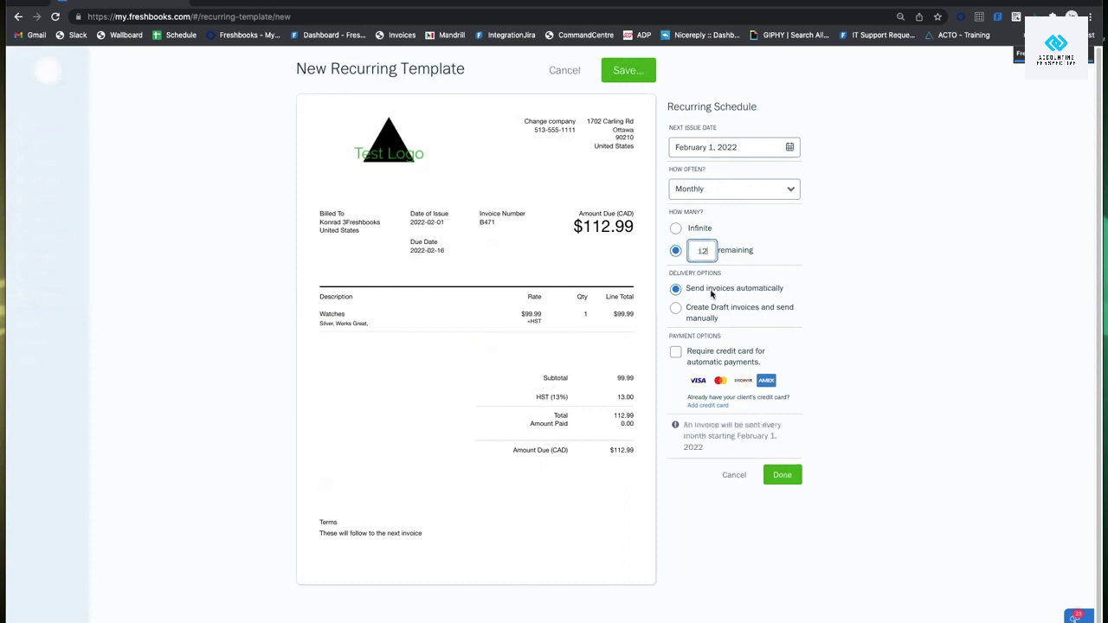
pyautogui.press('BackSpace')
pyautogui.click(686, 310)
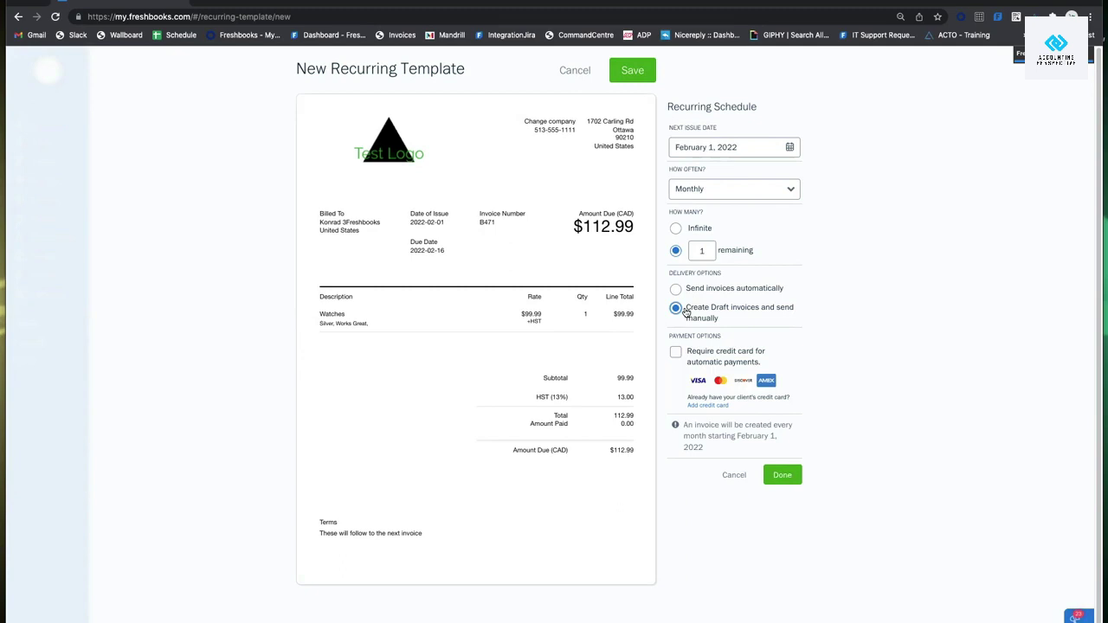
pyautogui.click(675, 289)
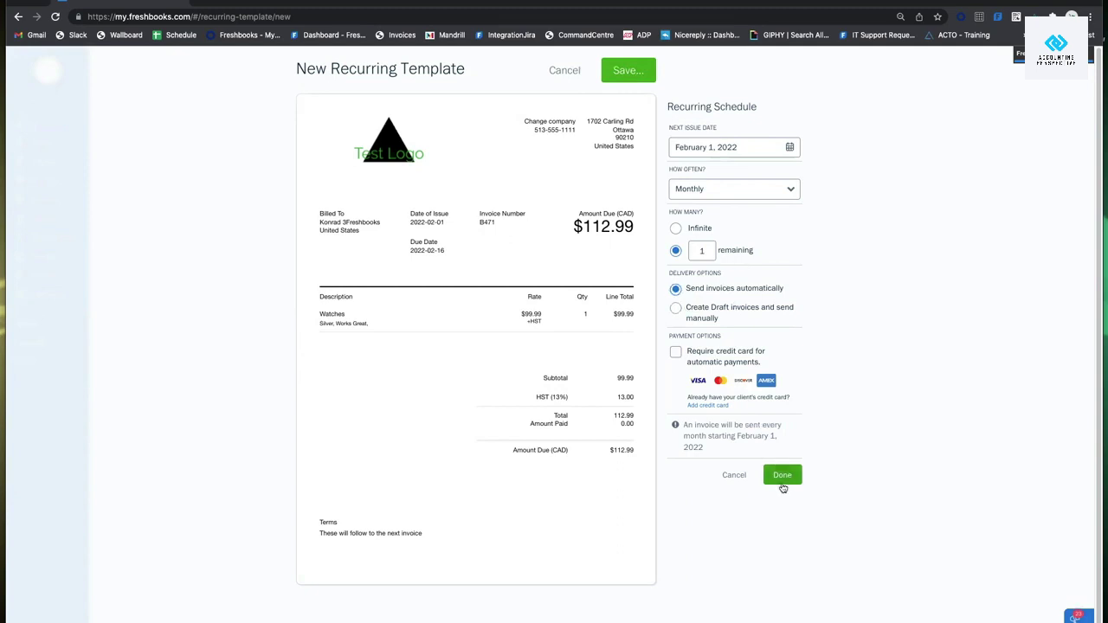
pyautogui.click(782, 478)
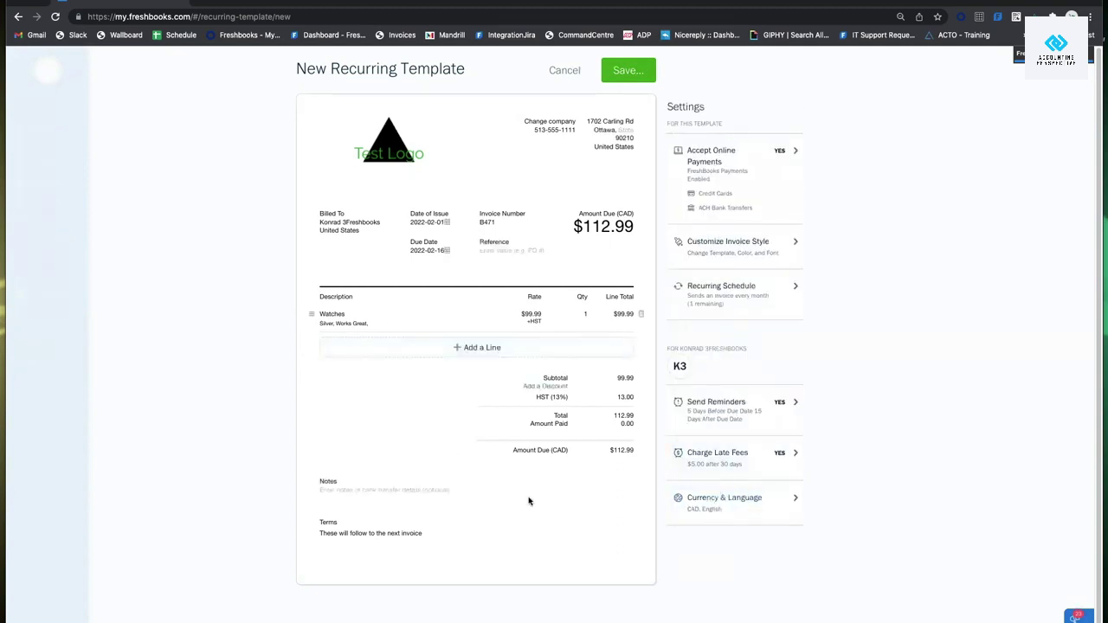
# Save the recurring template with the client as recipient, then go back to the Invoices list.
pyautogui.click(617, 72)
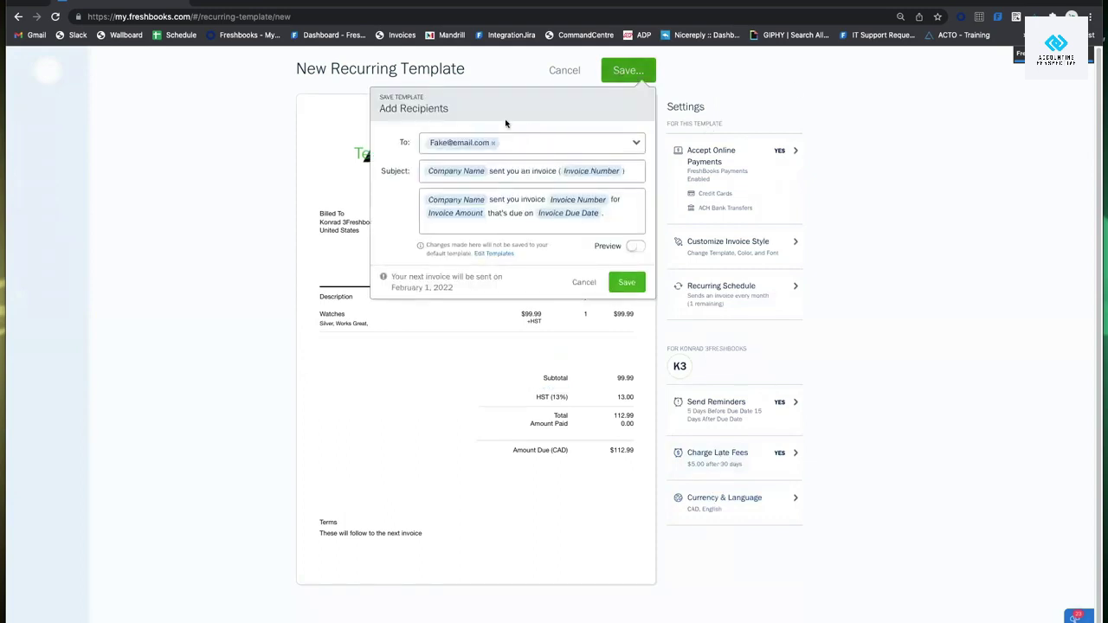
pyautogui.click(546, 144)
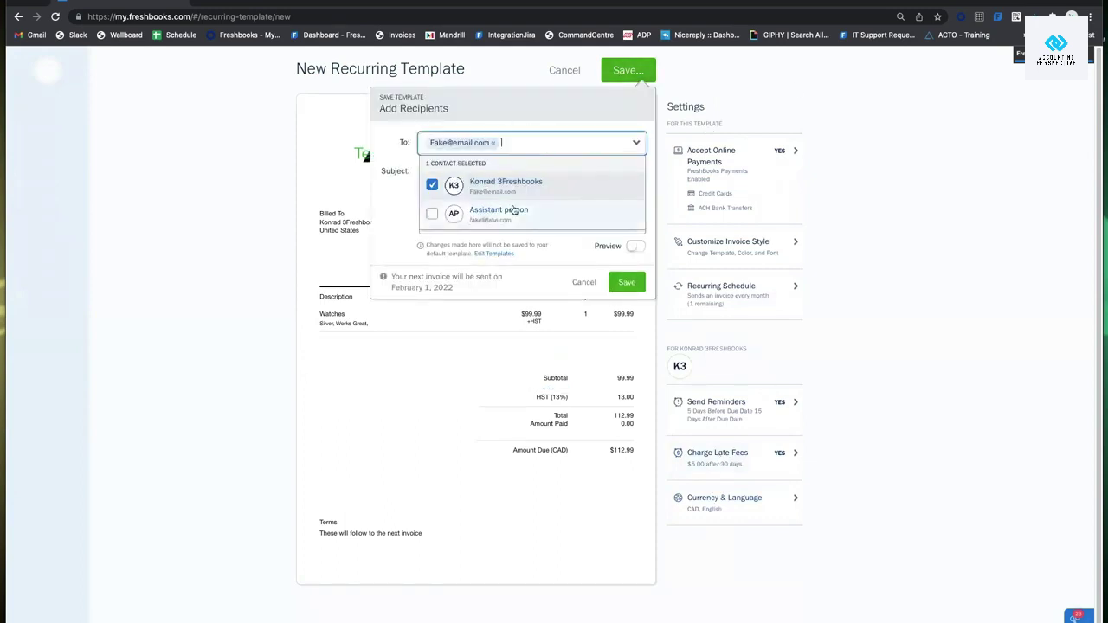
pyautogui.click(499, 144)
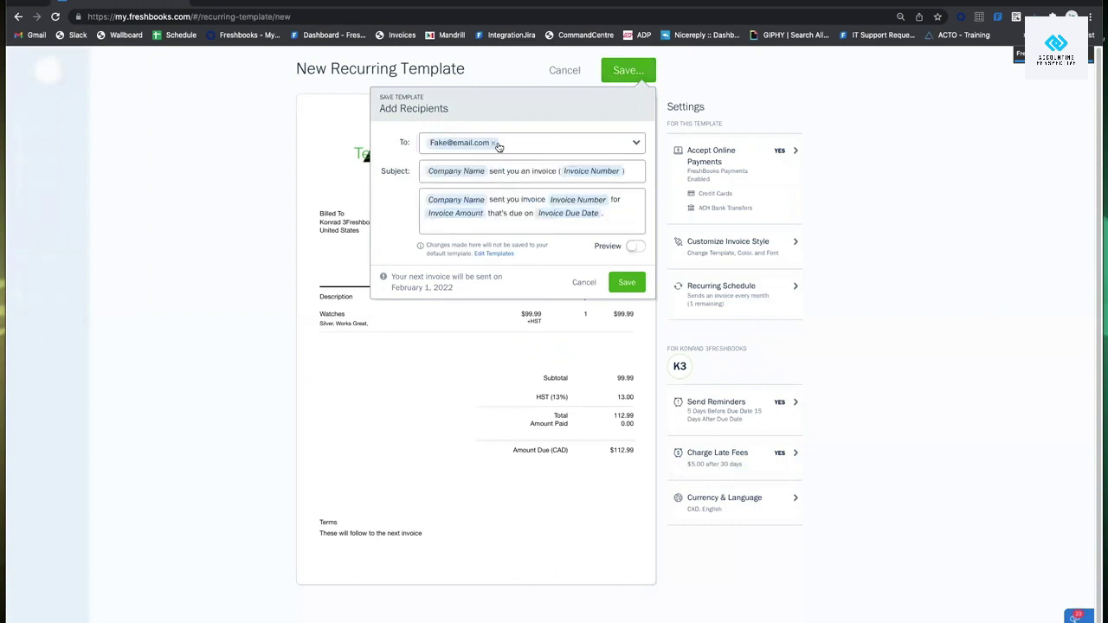
pyautogui.click(502, 143)
pyautogui.click(518, 120)
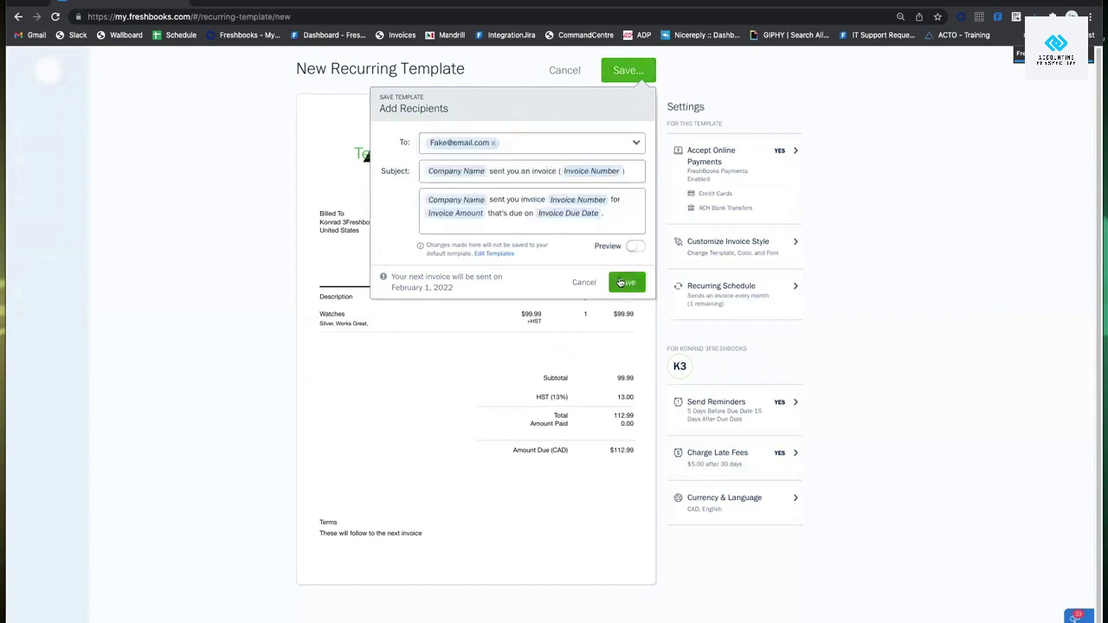
pyautogui.click(620, 282)
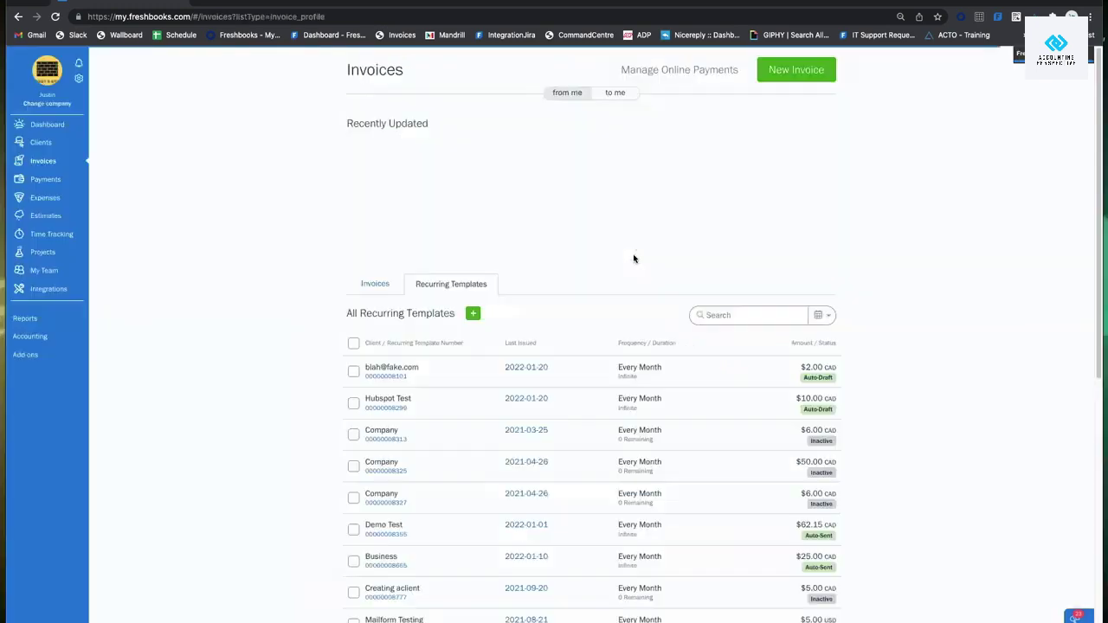
pyautogui.click(371, 286)
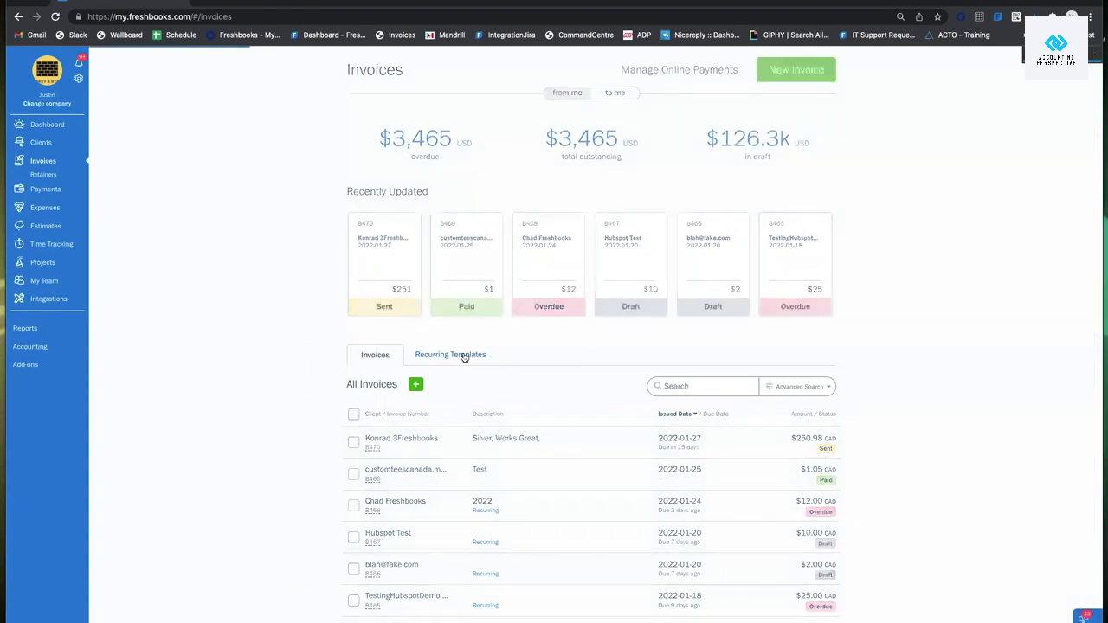
pyautogui.click(463, 356)
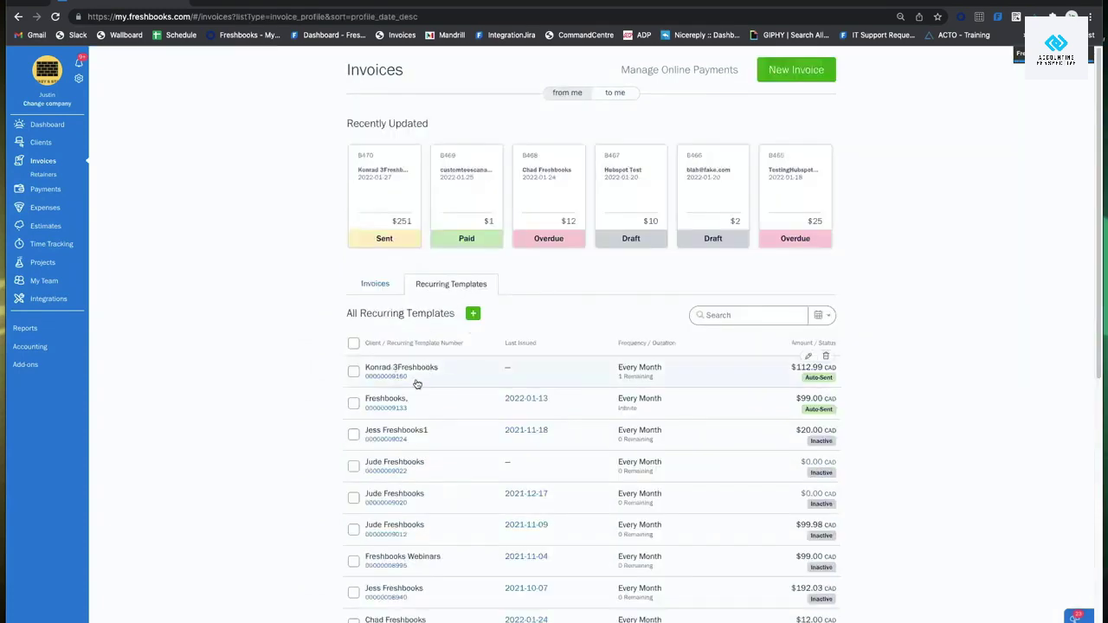
pyautogui.click(463, 371)
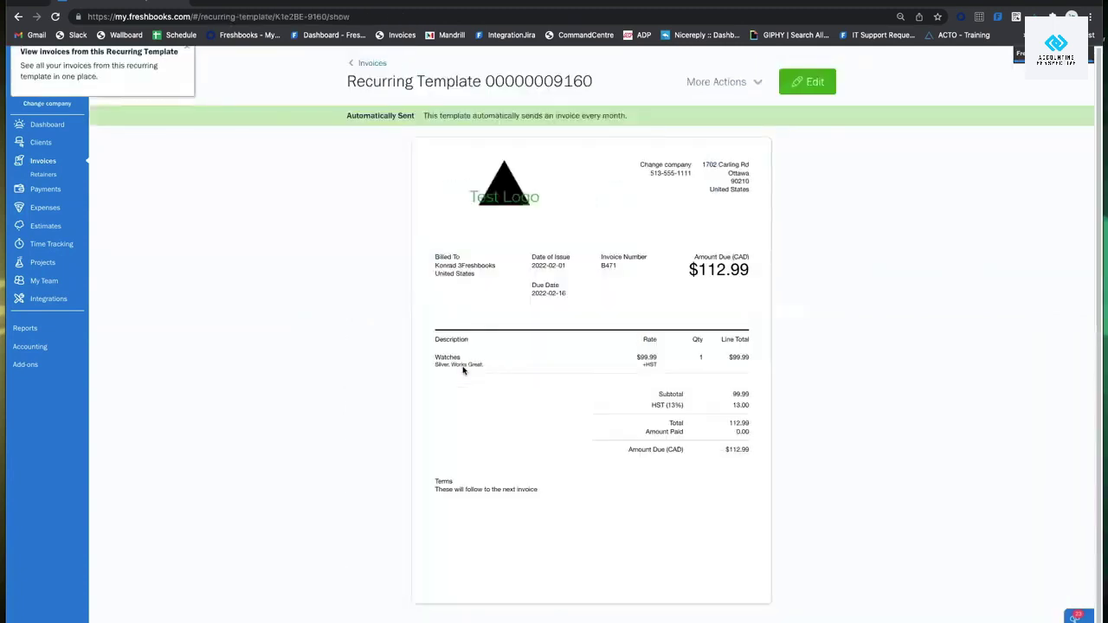
pyautogui.click(805, 87)
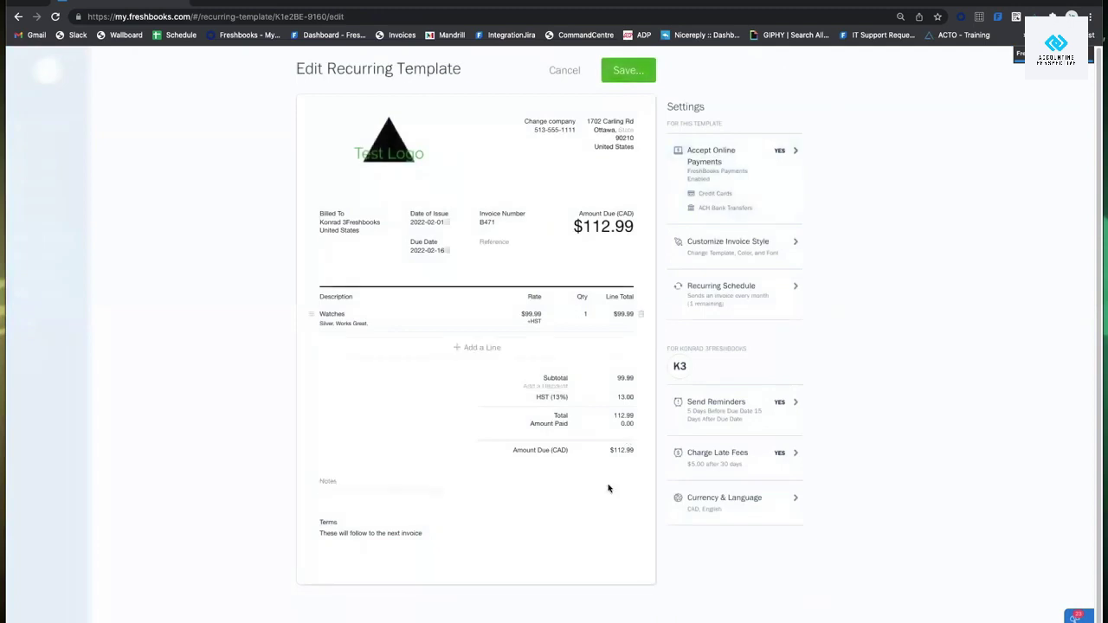
pyautogui.click(562, 71)
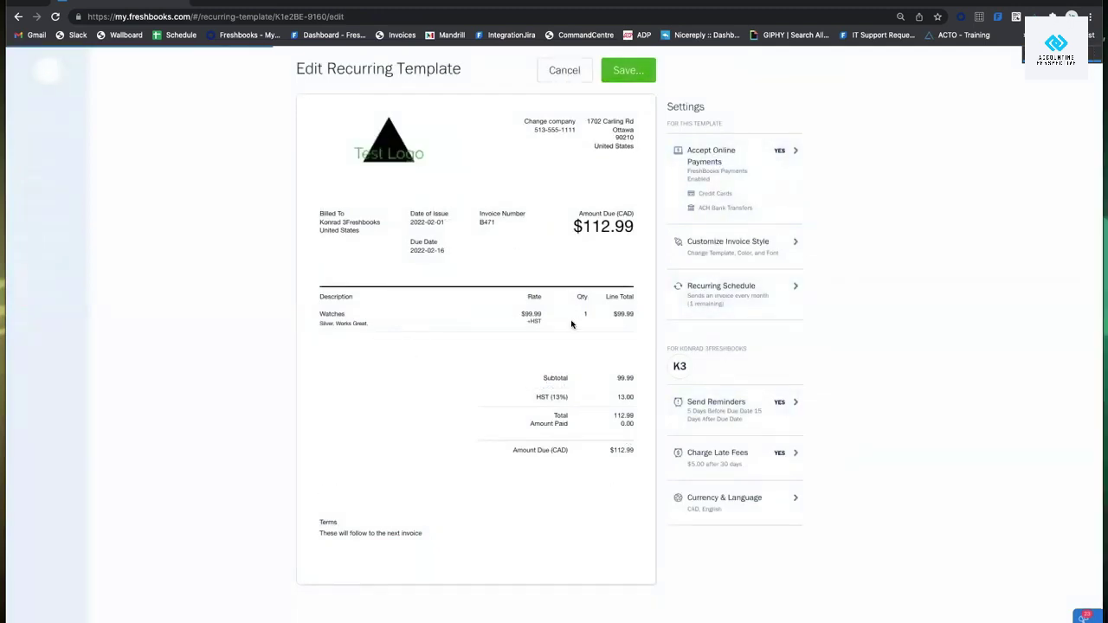
pyautogui.click(43, 161)
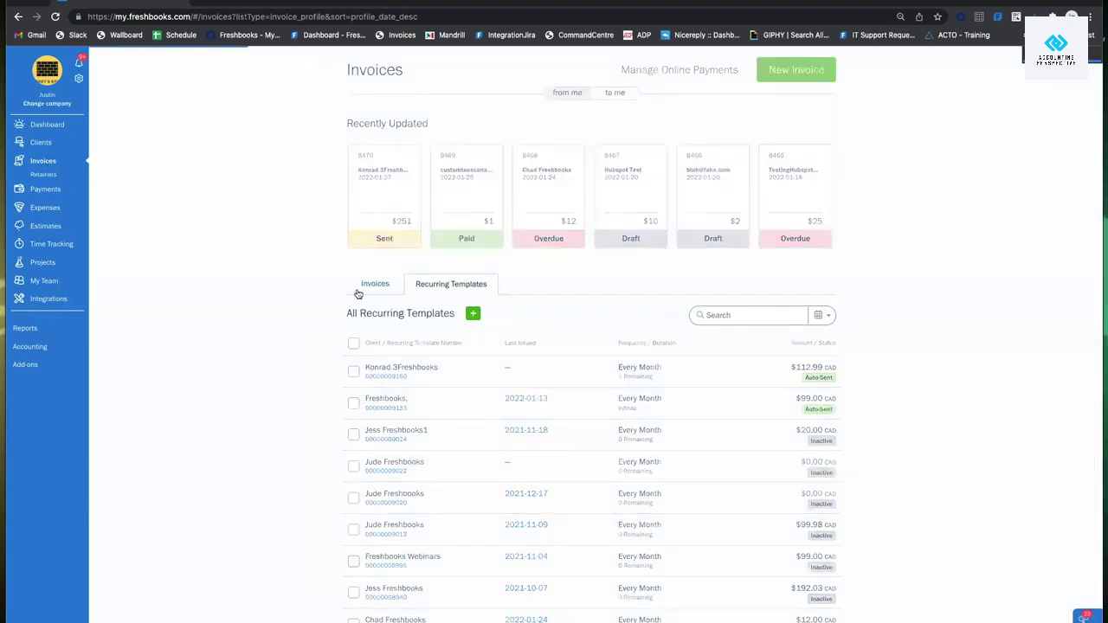
pyautogui.click(358, 291)
pyautogui.scroll(-1, 523, 346)
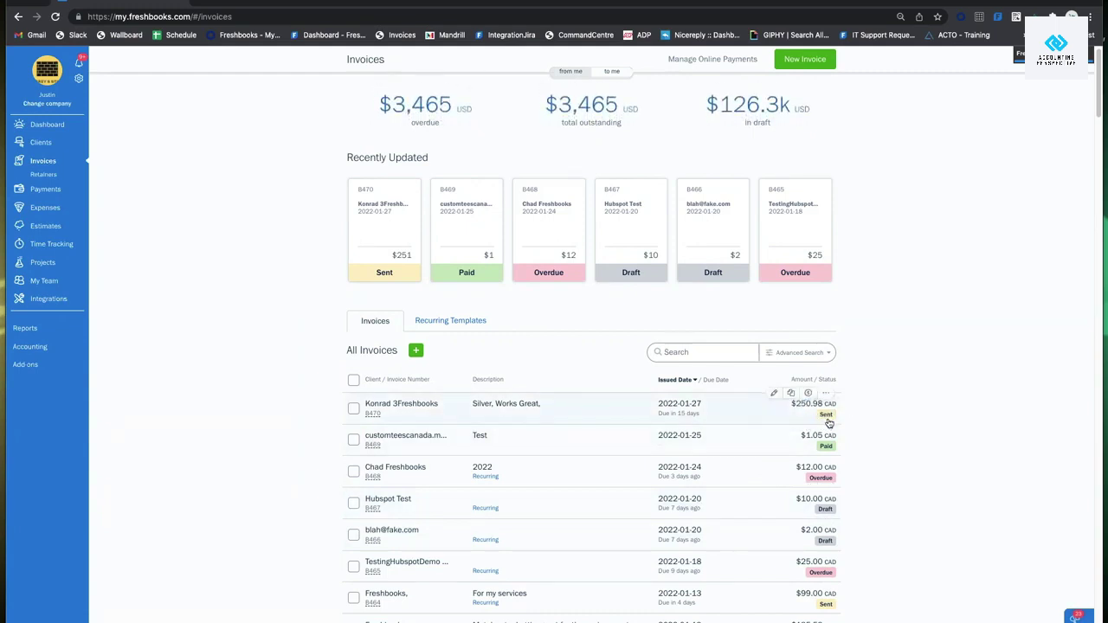
pyautogui.scroll(-1, 850, 472)
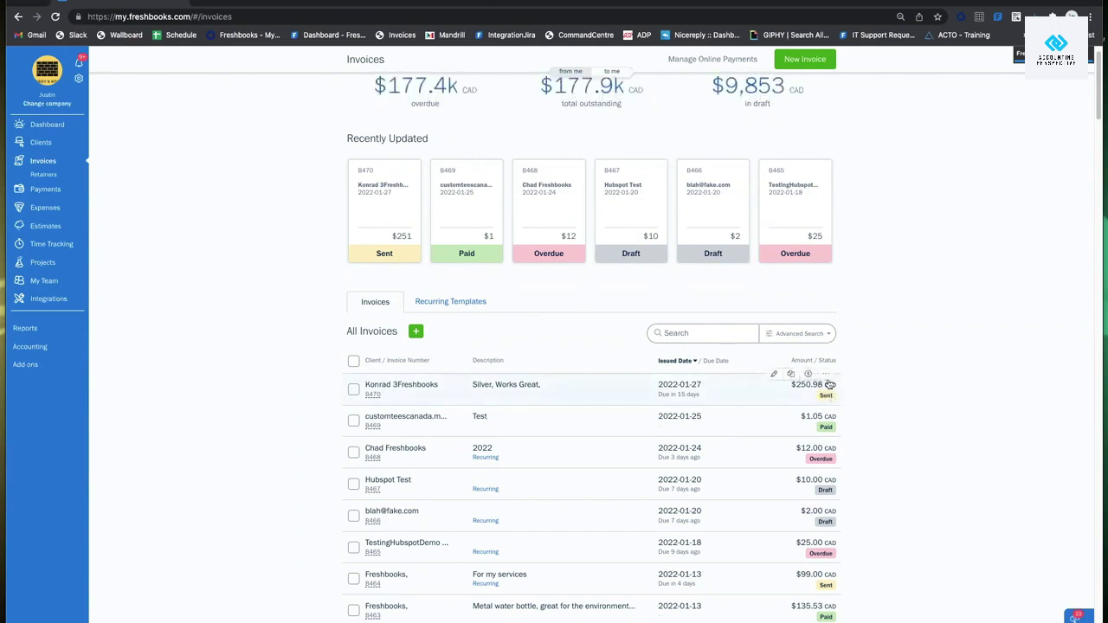
pyautogui.scroll(-1, 876, 449)
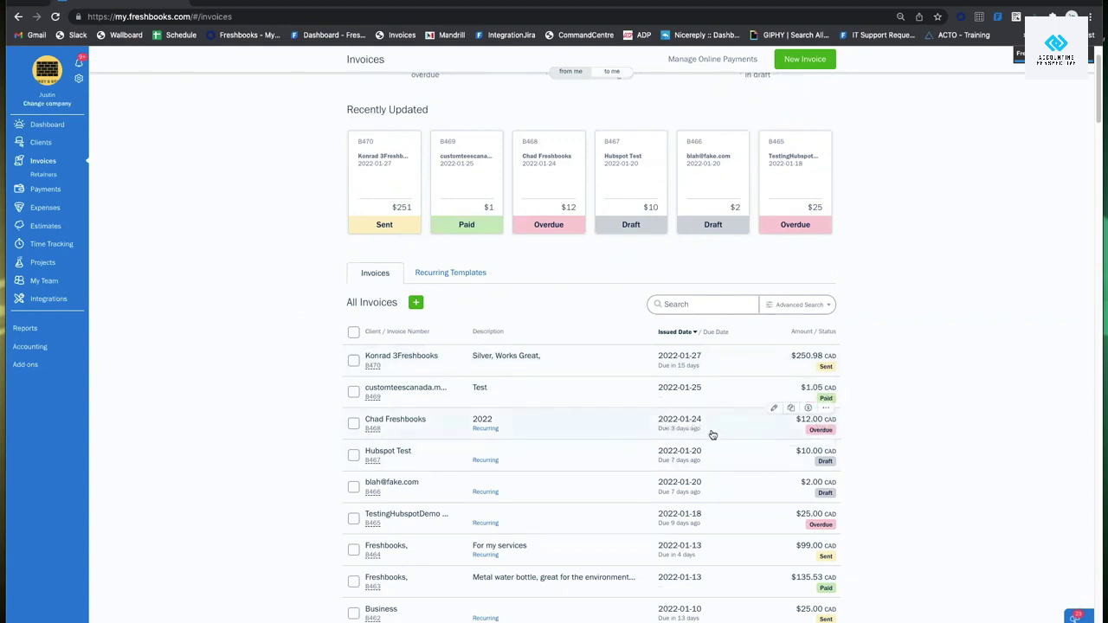
pyautogui.scroll(-1, 838, 430)
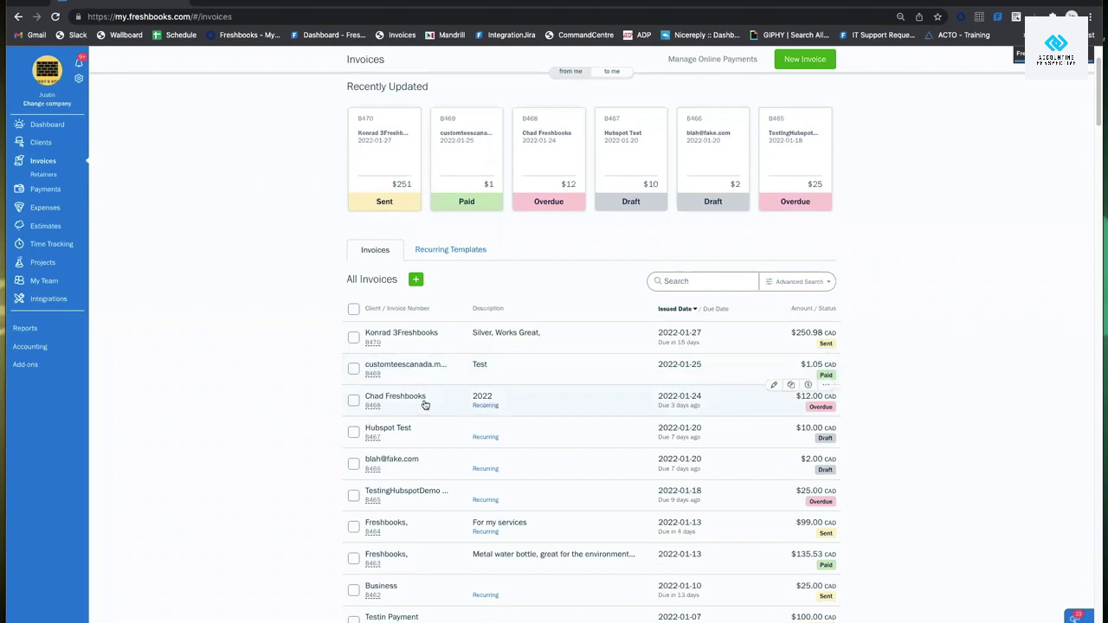
pyautogui.click(487, 411)
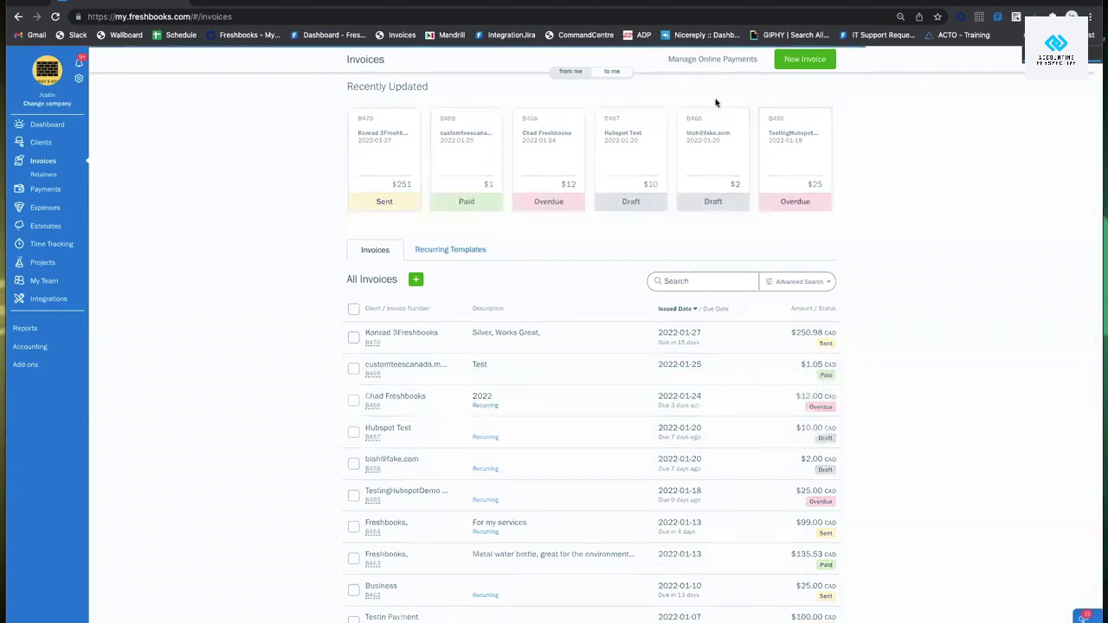
pyautogui.click(15, 16)
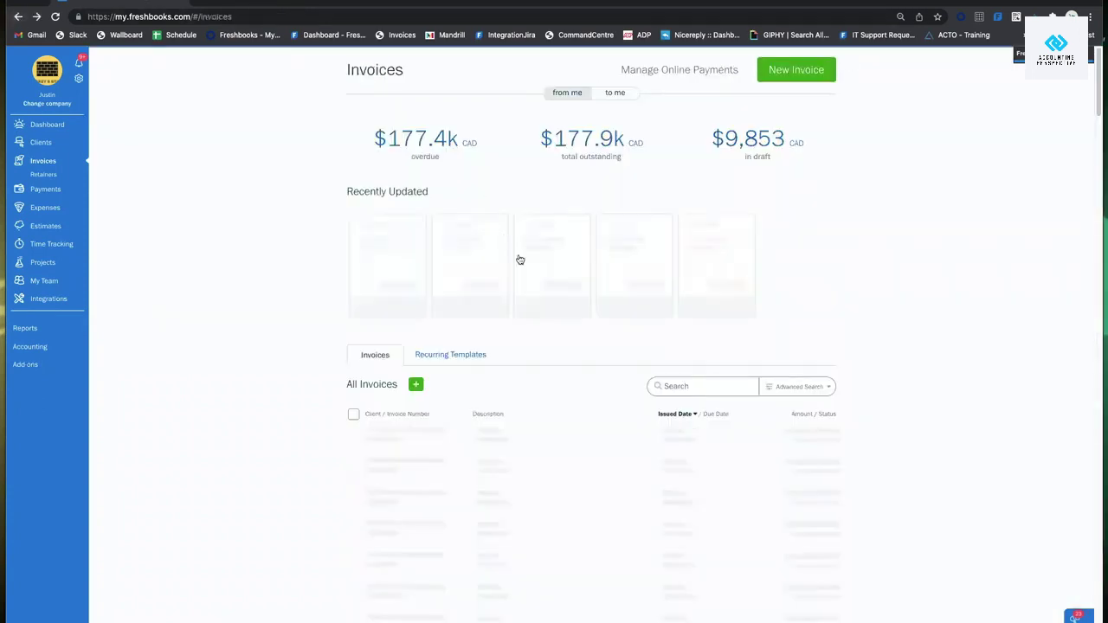
pyautogui.scroll(-1, 502, 333)
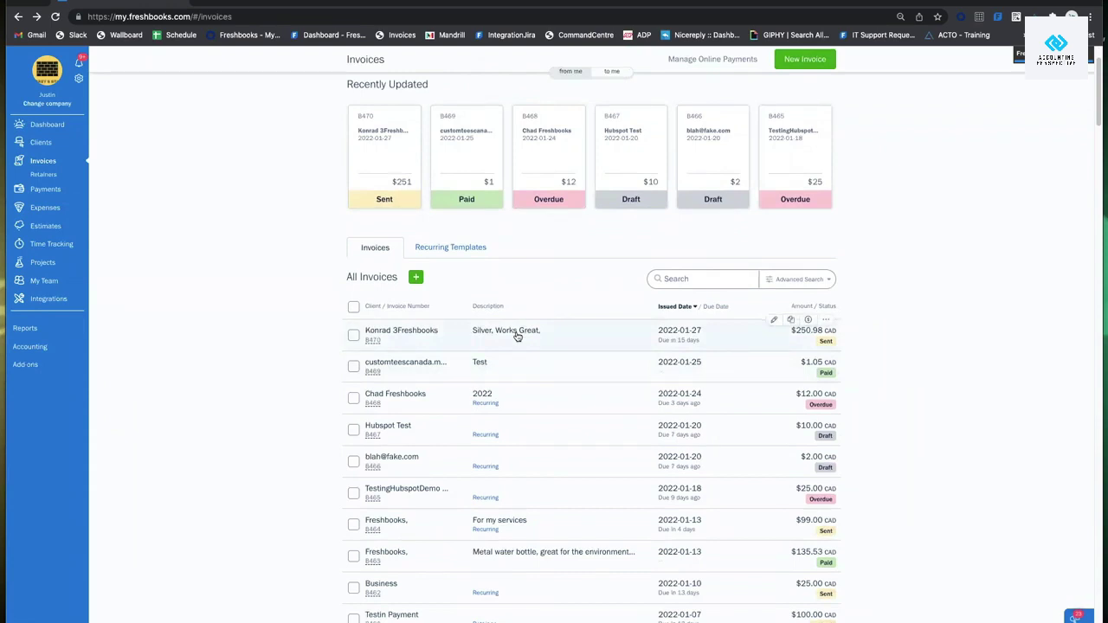
# Filter the invoices list by Outstanding status using Advanced Search.
pyautogui.click(798, 280)
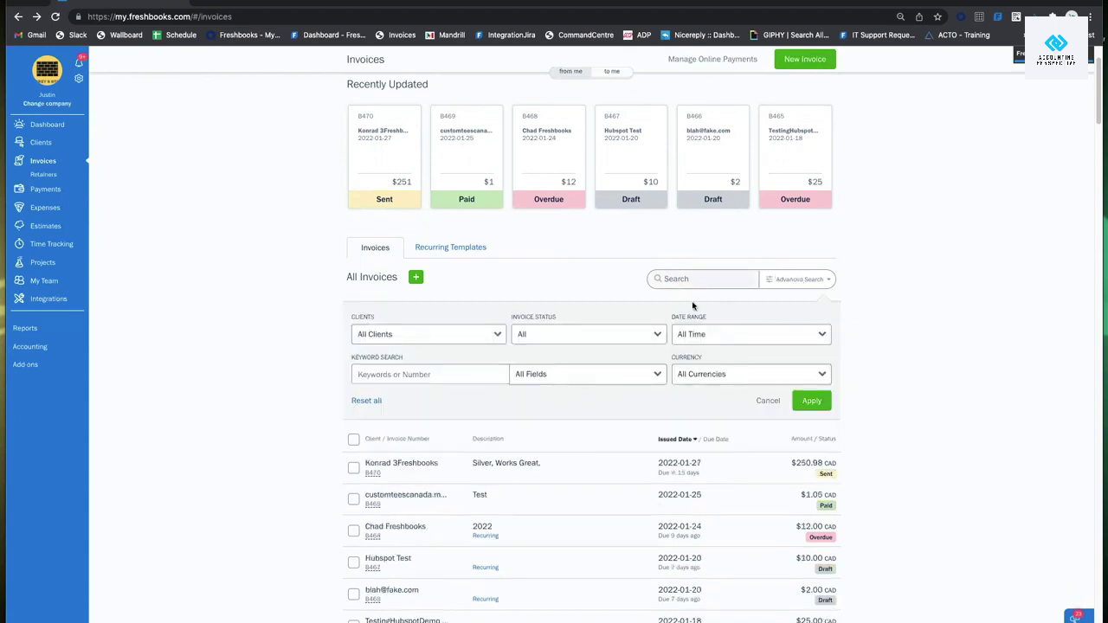
pyautogui.click(435, 334)
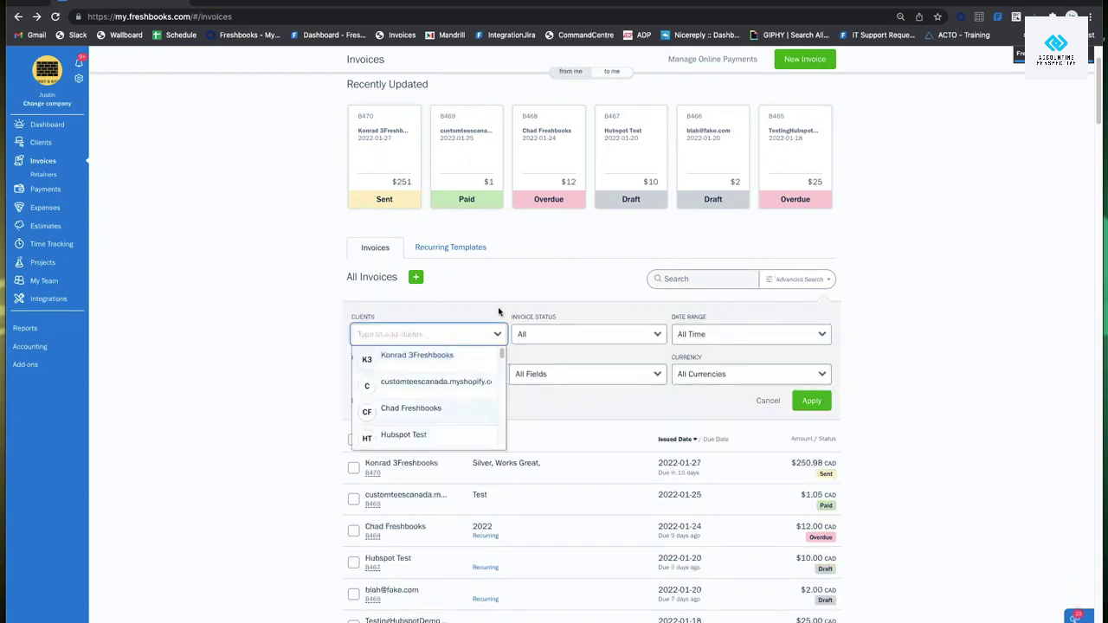
pyautogui.click(535, 279)
pyautogui.click(586, 333)
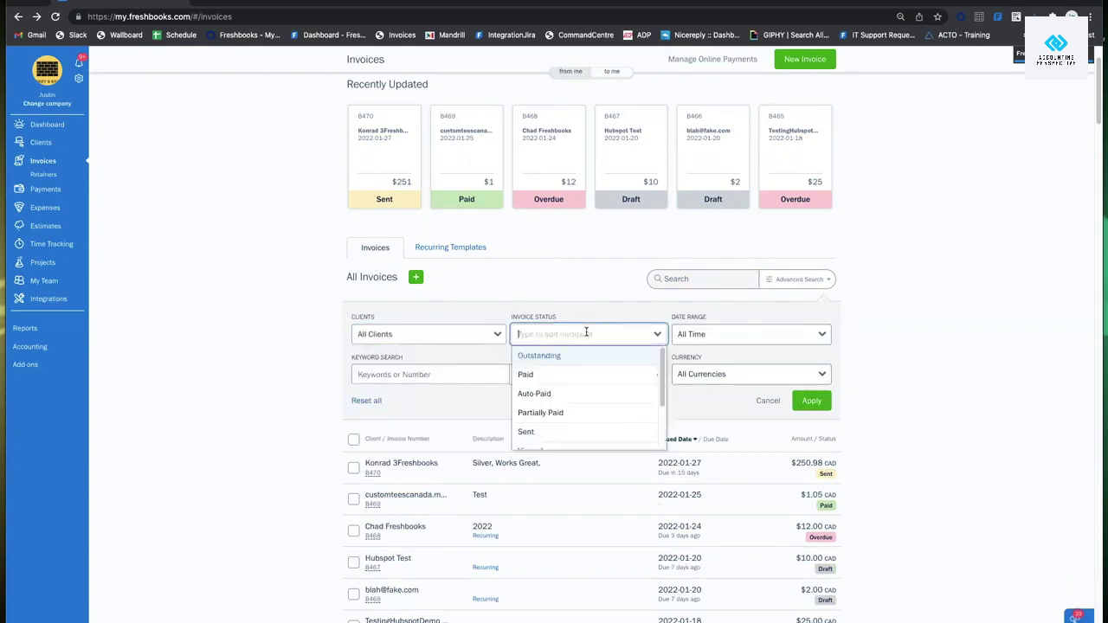
pyautogui.click(538, 356)
pyautogui.click(812, 403)
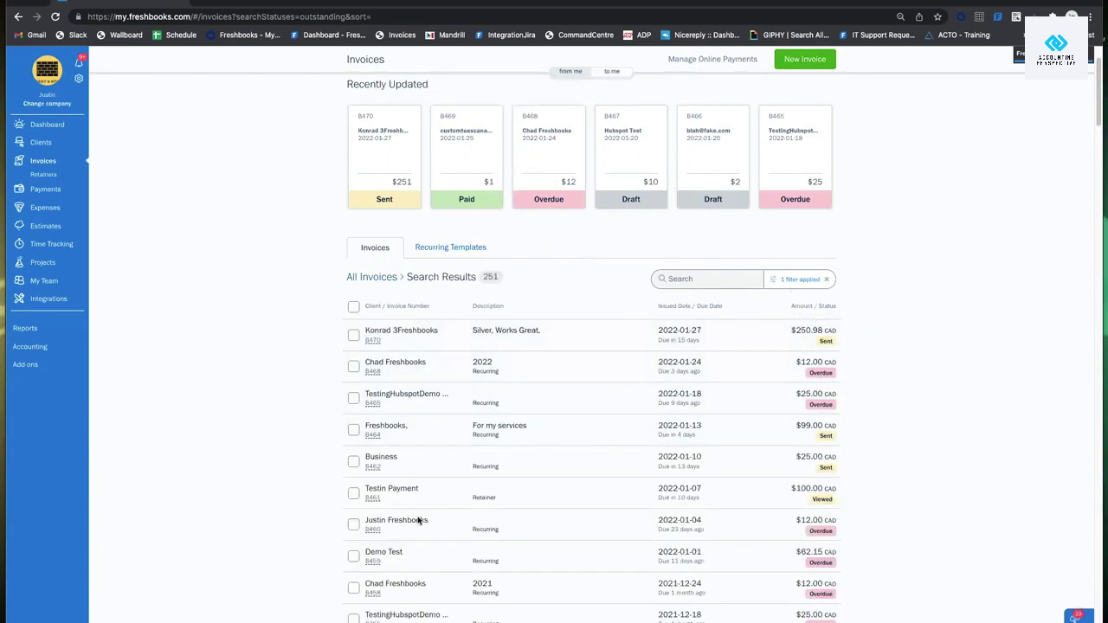
# Review the summary totals, clear the Outstanding filter, and open invoice B470.
pyautogui.scroll(2, 519, 334)
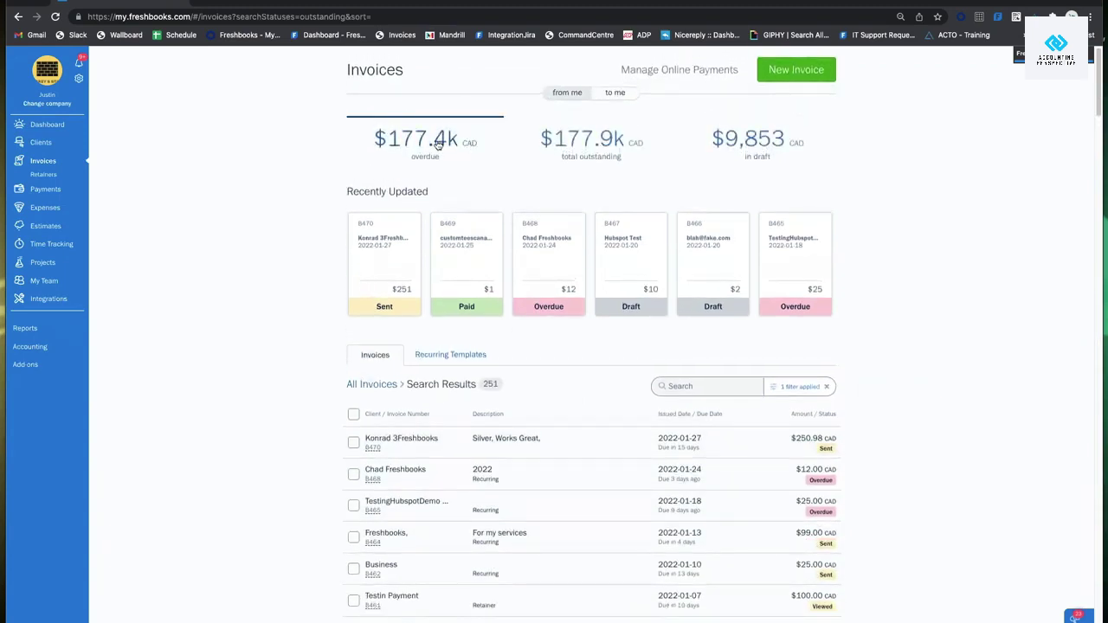
pyautogui.click(606, 141)
pyautogui.scroll(-1, 582, 208)
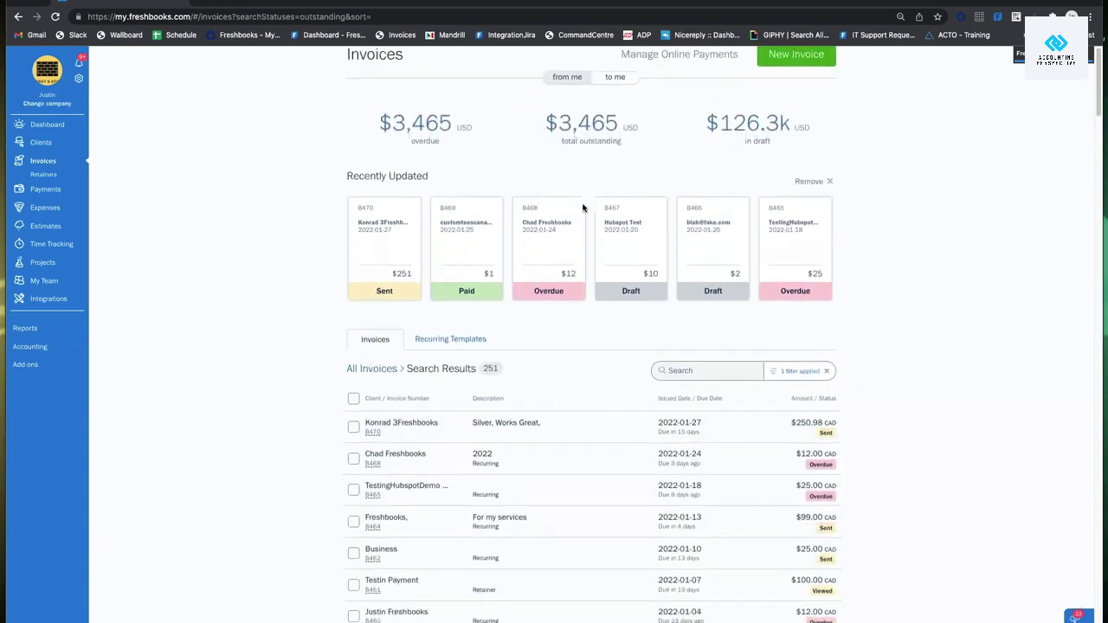
pyautogui.scroll(-5, 582, 207)
pyautogui.scroll(5, 779, 381)
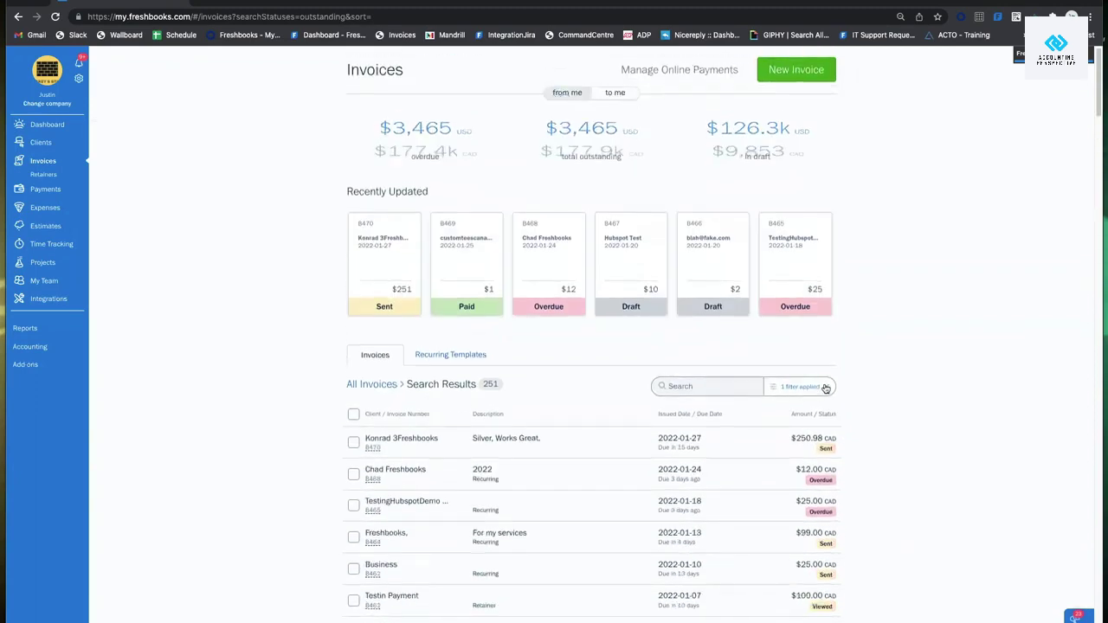
pyautogui.click(824, 388)
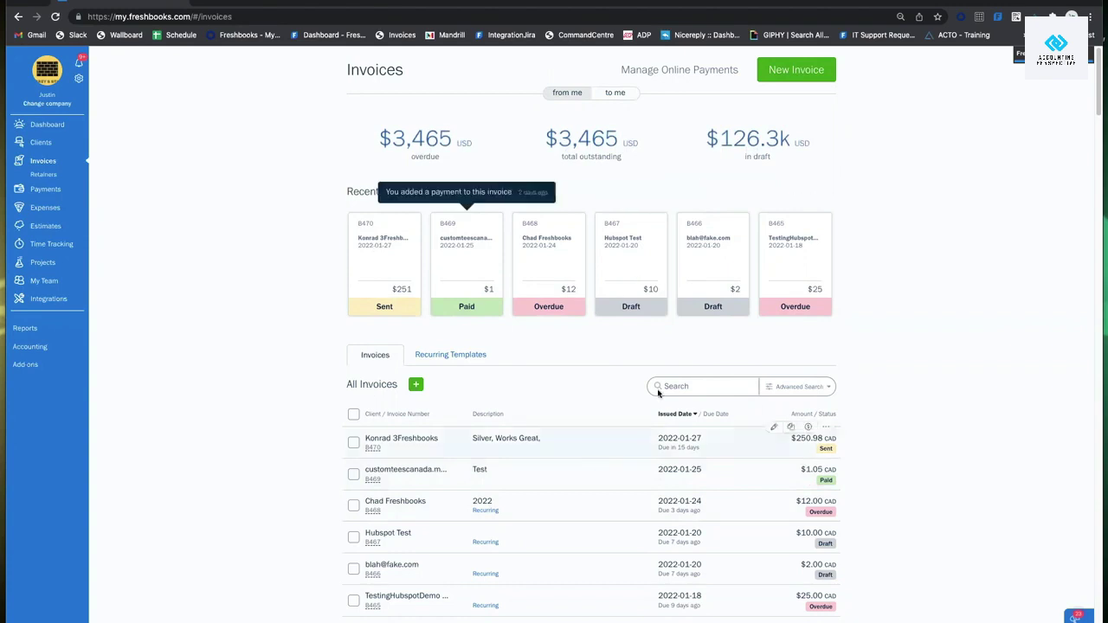
pyautogui.click(541, 446)
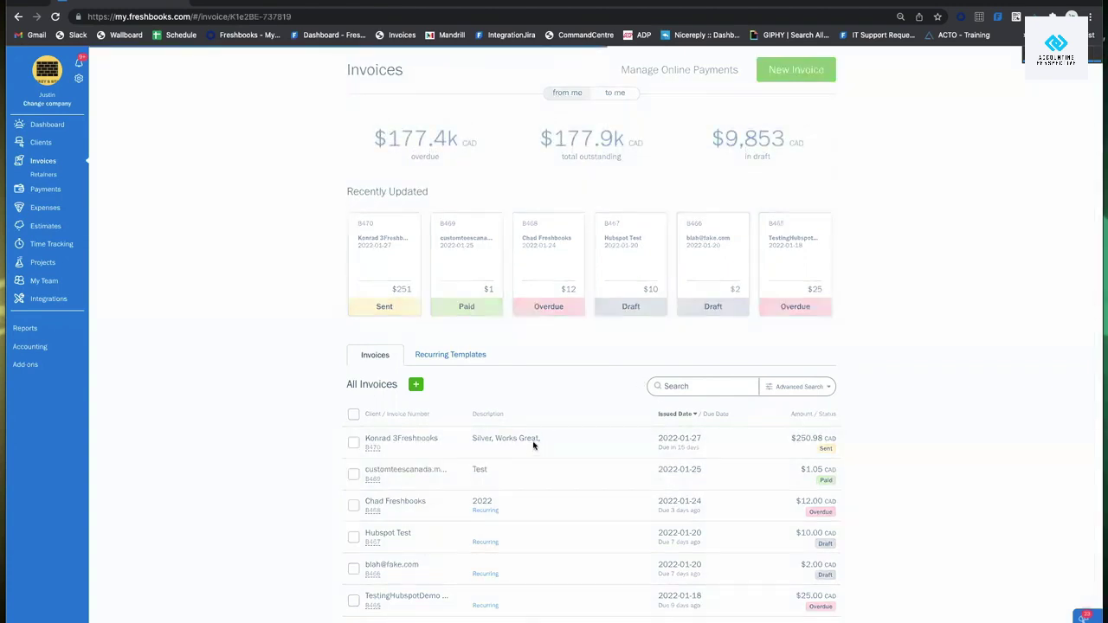
# Add a $250.98 Bank Transfer payment to B470 and email the client a payment notification.
pyautogui.click(663, 83)
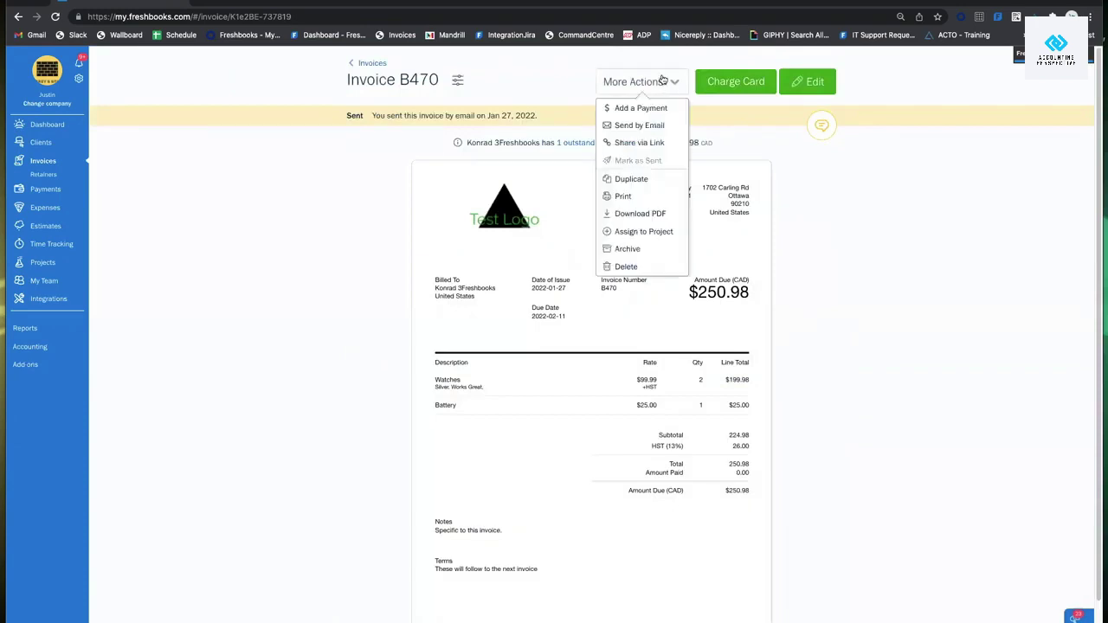
pyautogui.rightClick(658, 112)
pyautogui.press('Escape')
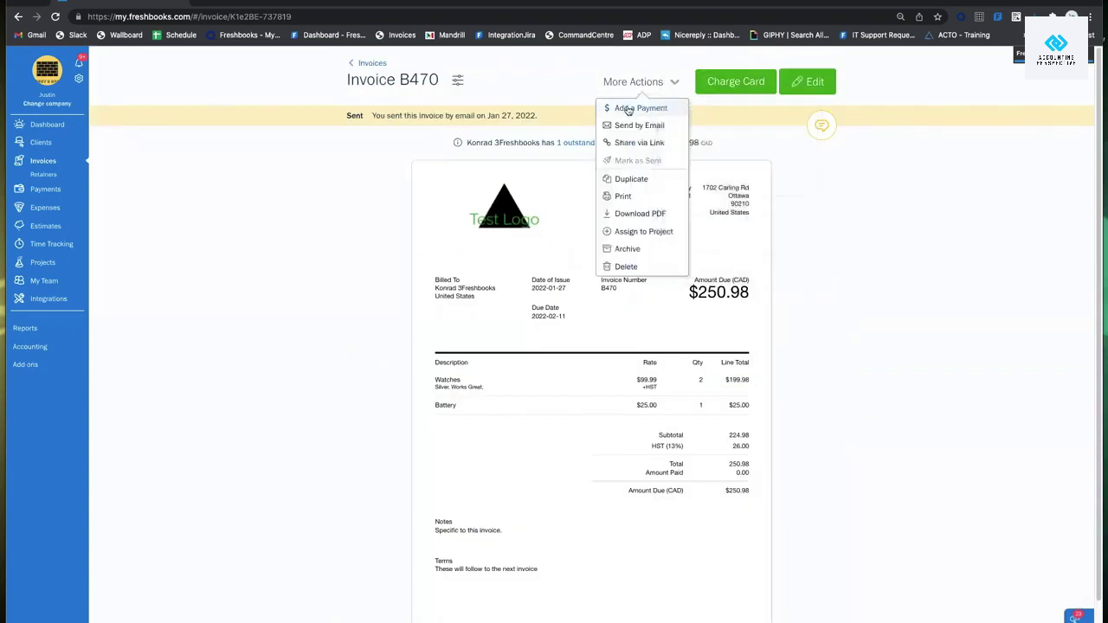
pyautogui.click(629, 109)
pyautogui.click(575, 178)
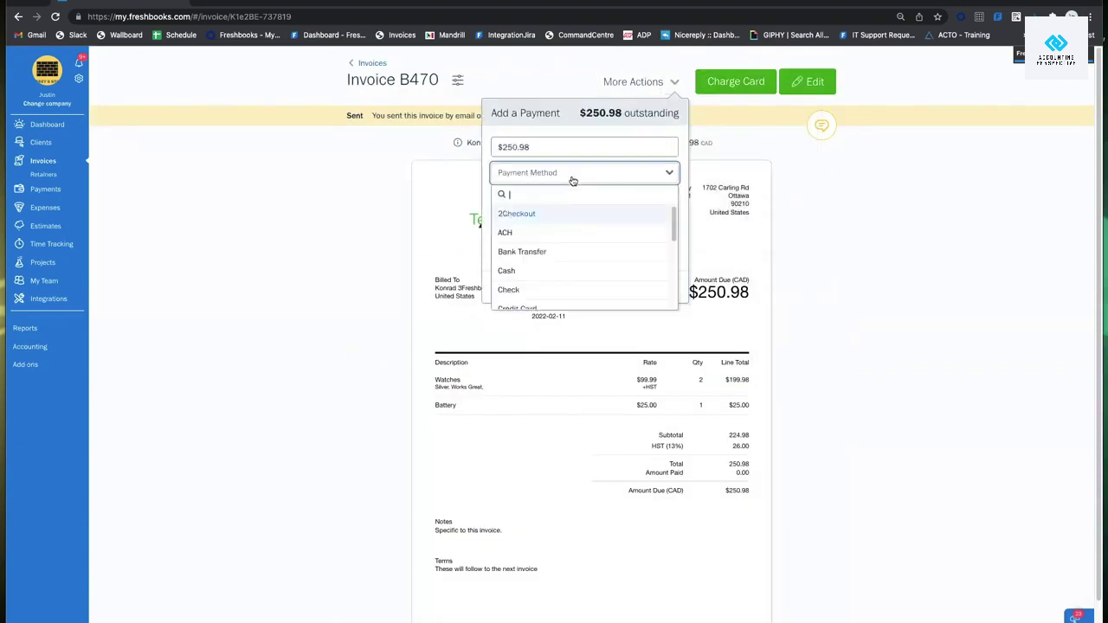
pyautogui.click(553, 250)
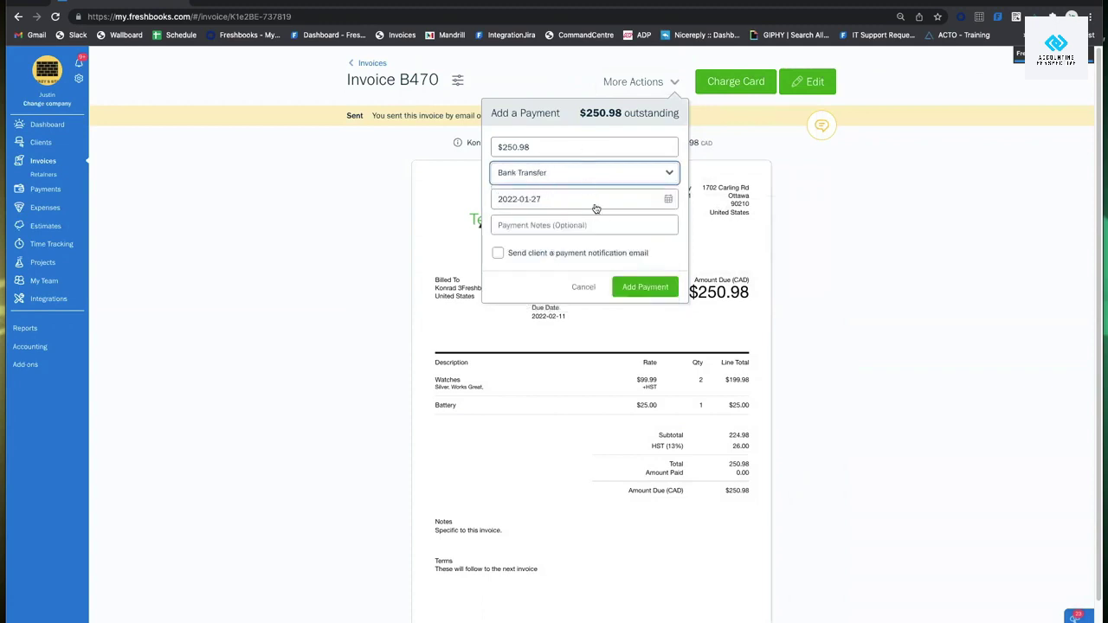
pyautogui.click(591, 226)
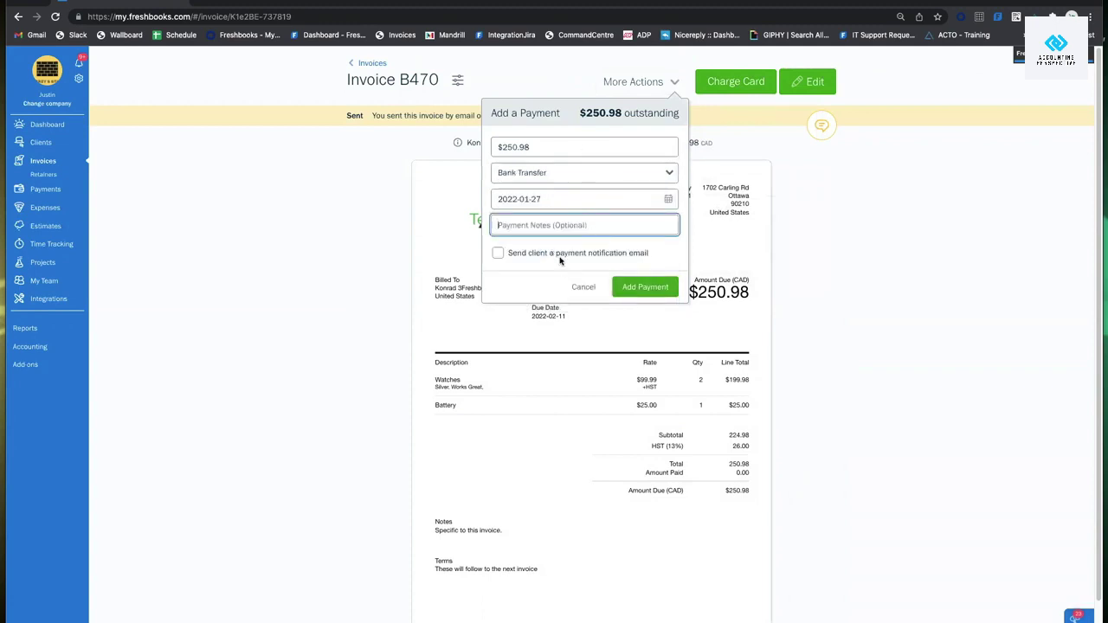
pyautogui.click(507, 262)
pyautogui.click(499, 253)
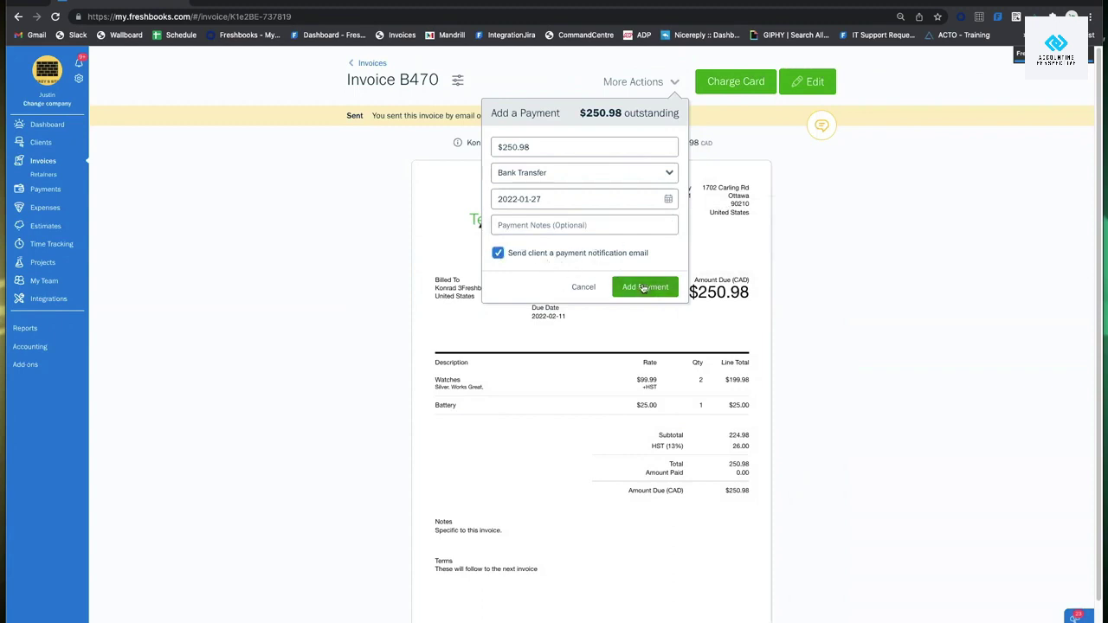
pyautogui.click(645, 288)
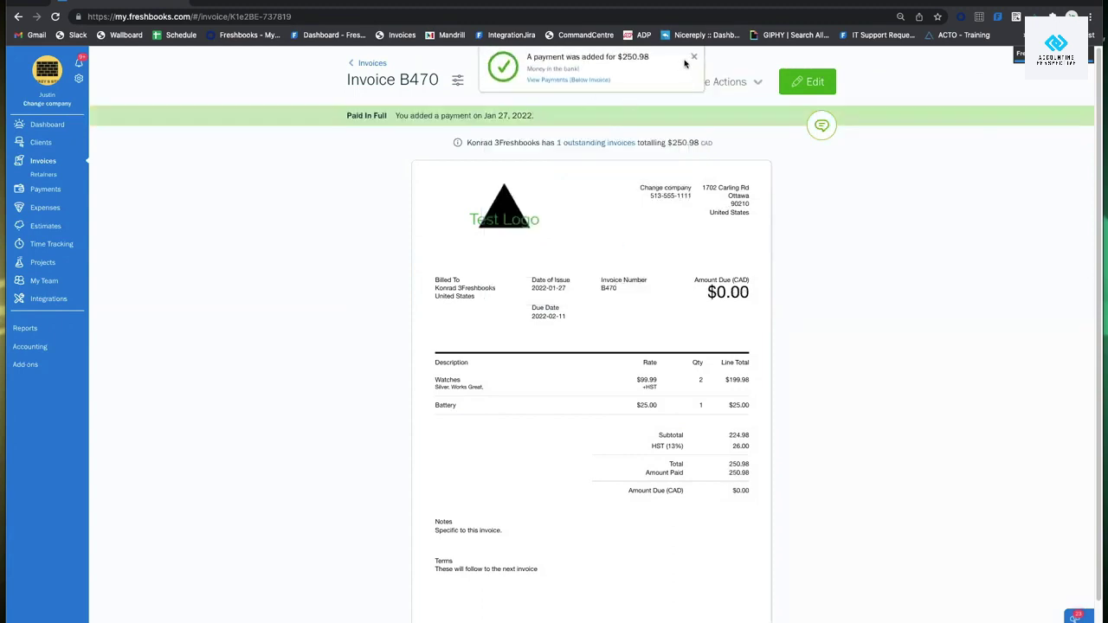
pyautogui.click(692, 59)
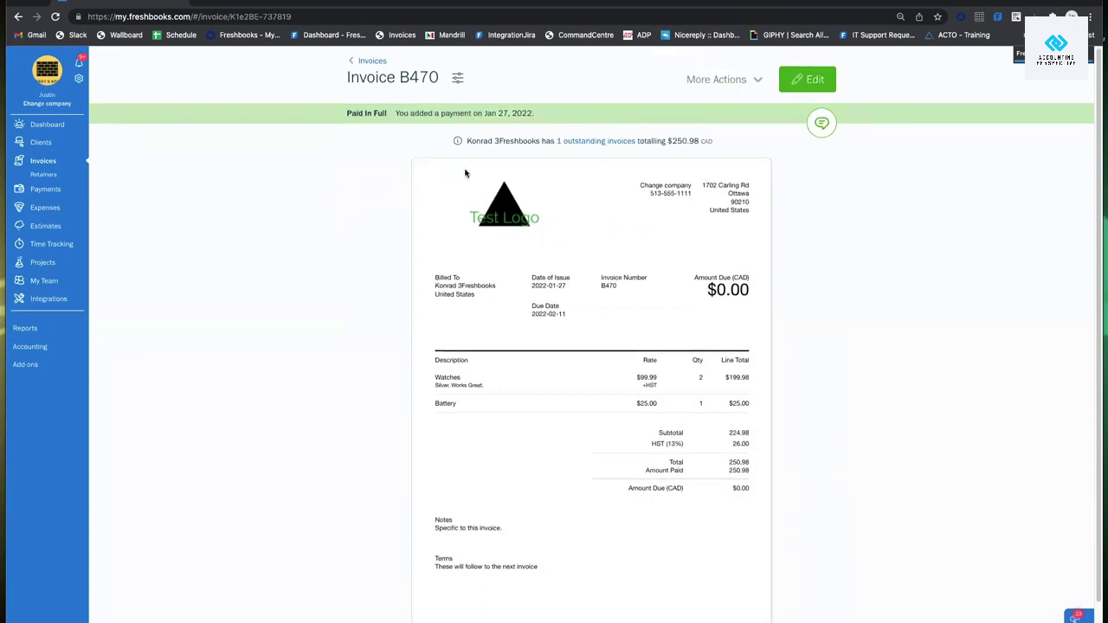
# Open the recorded payment, close it unchanged, and return to the Invoices list.
pyautogui.scroll(-1, 789, 204)
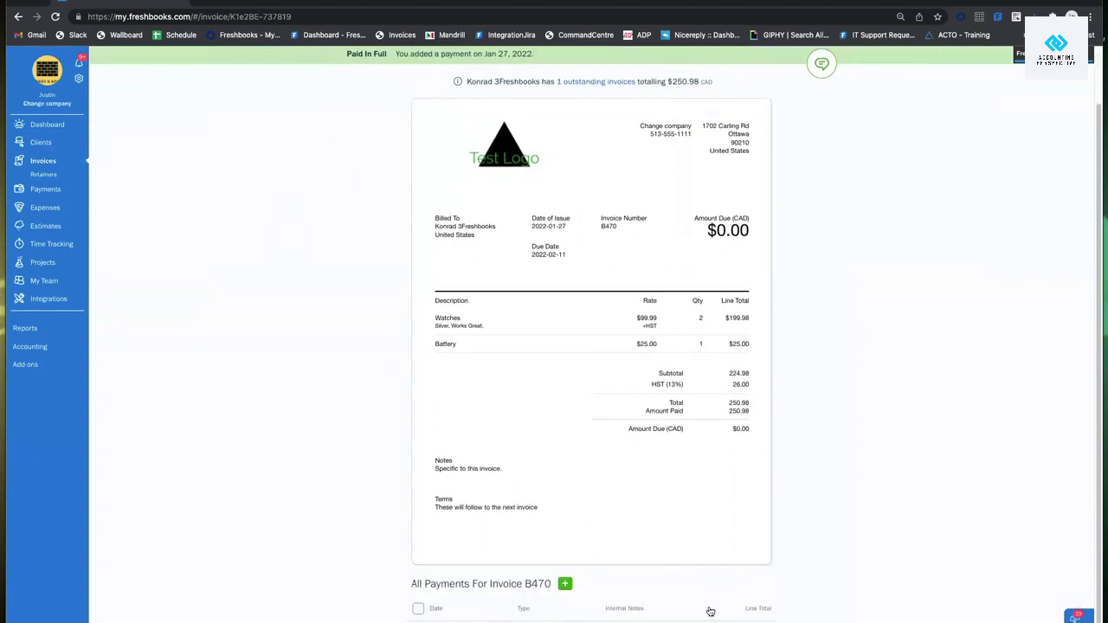
pyautogui.scroll(1, 508, 323)
pyautogui.scroll(-1, 587, 509)
pyautogui.click(591, 618)
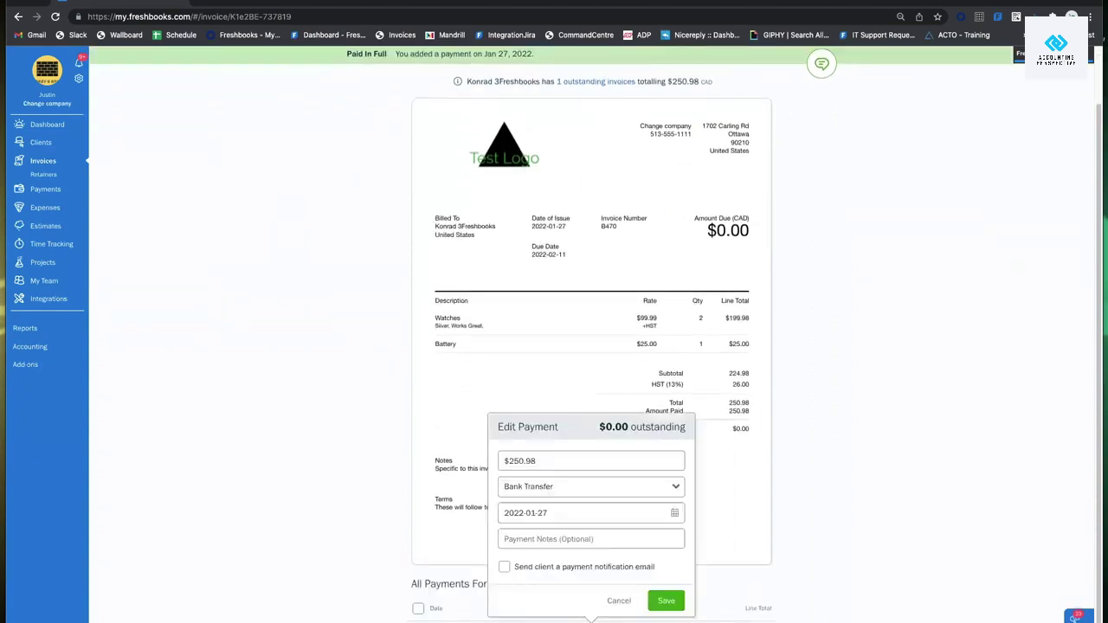
pyautogui.click(618, 600)
pyautogui.scroll(1, 251, 346)
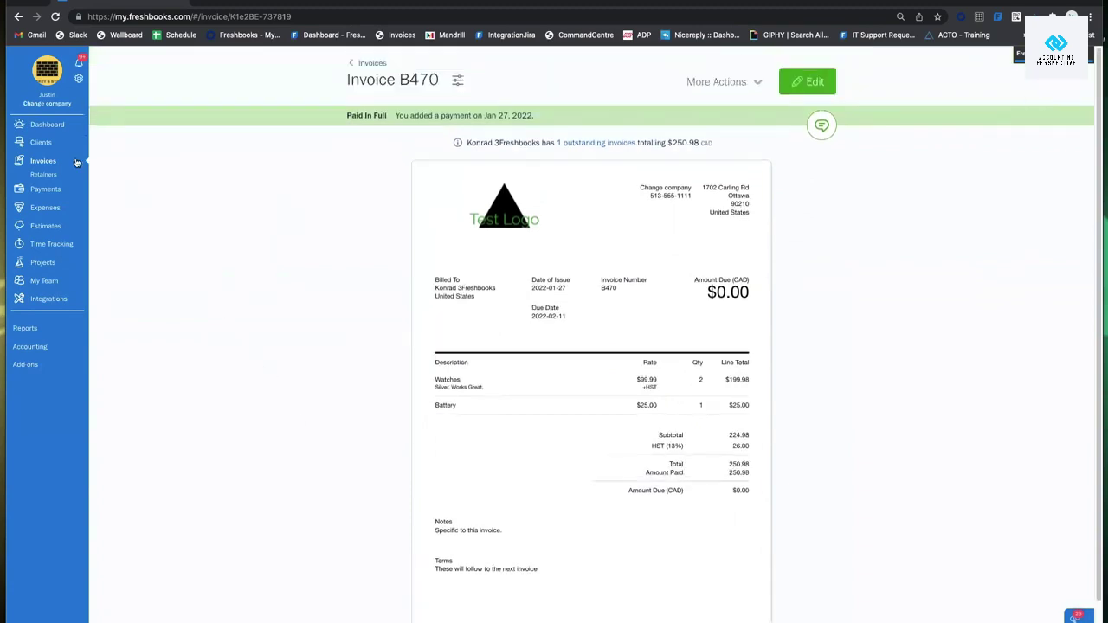
pyautogui.click(55, 162)
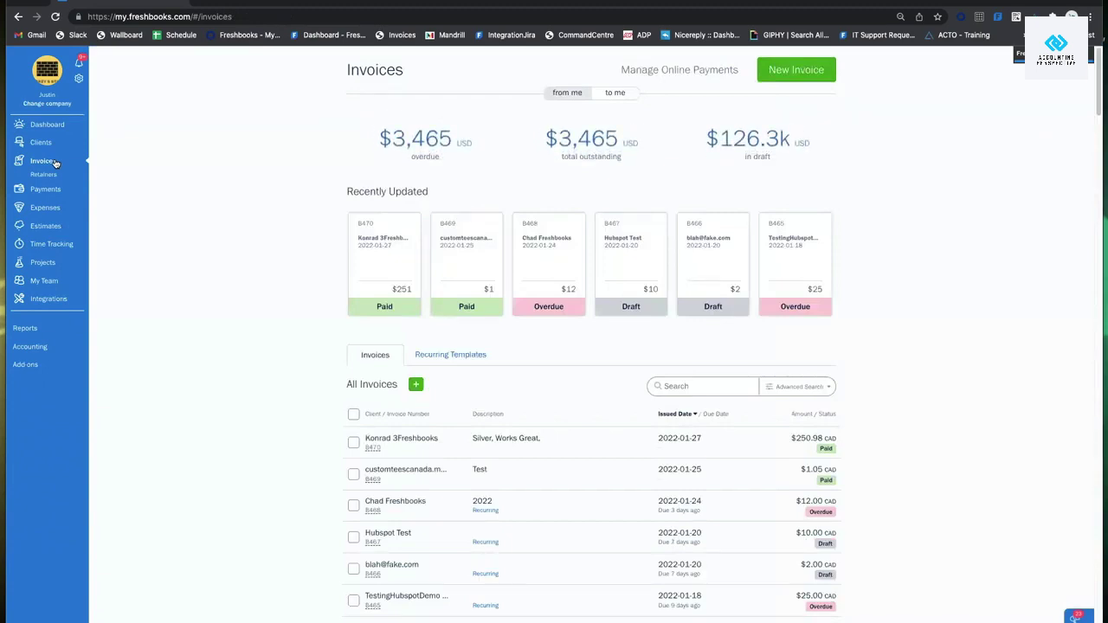
# Pass through the Clients and Expenses pages, then open the Reports page.
pyautogui.click(41, 144)
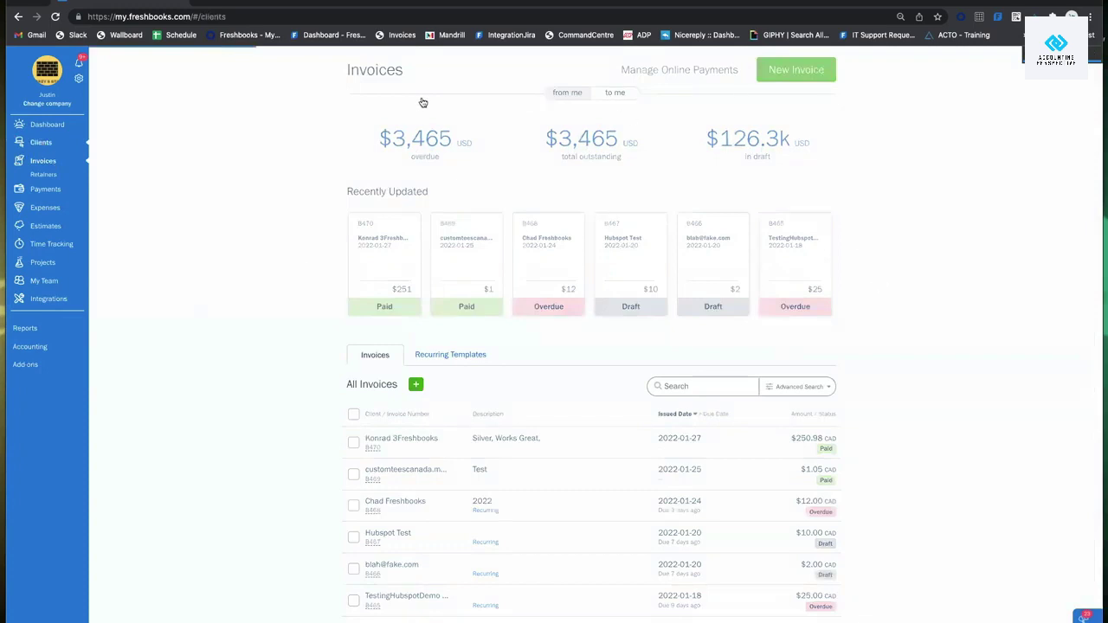
pyautogui.click(42, 199)
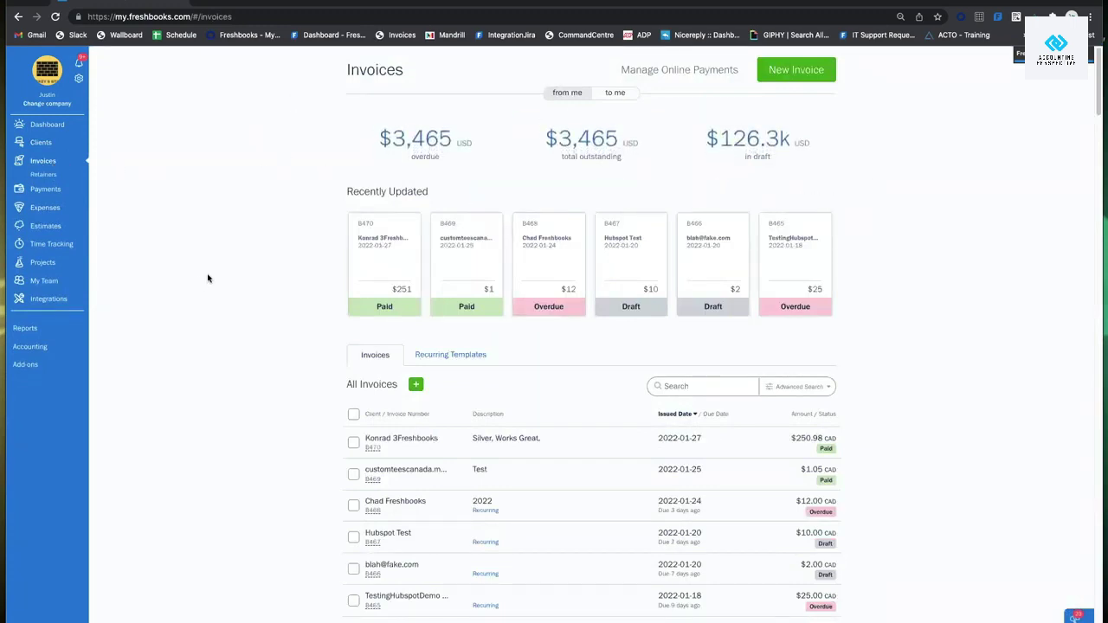
pyautogui.click(28, 329)
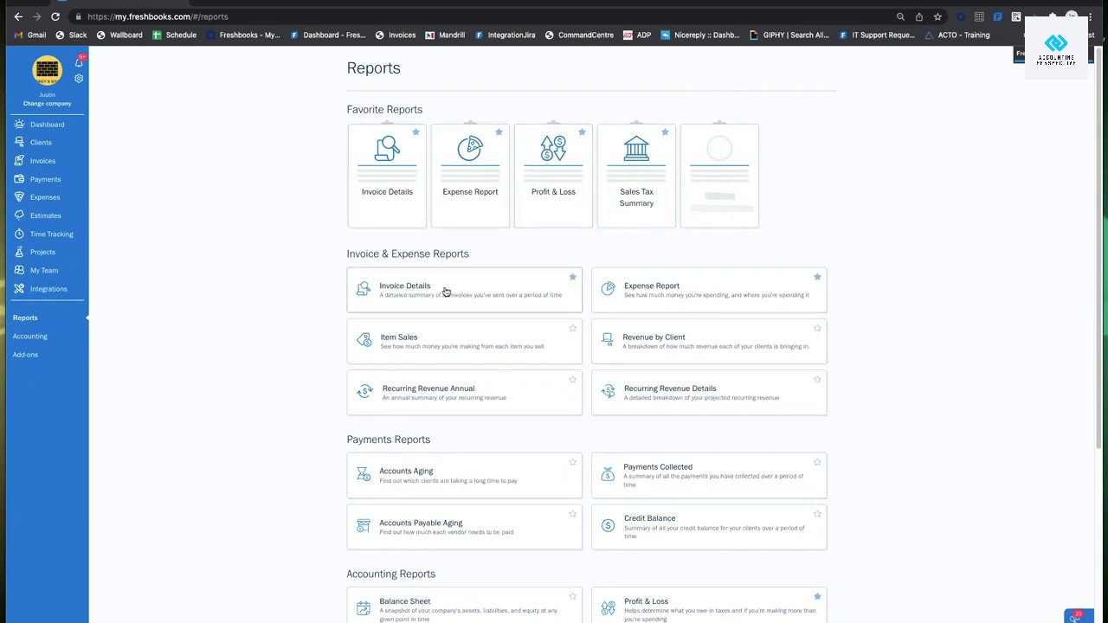
# Open the Invoice Details report and expand its filters.
pyautogui.click(444, 292)
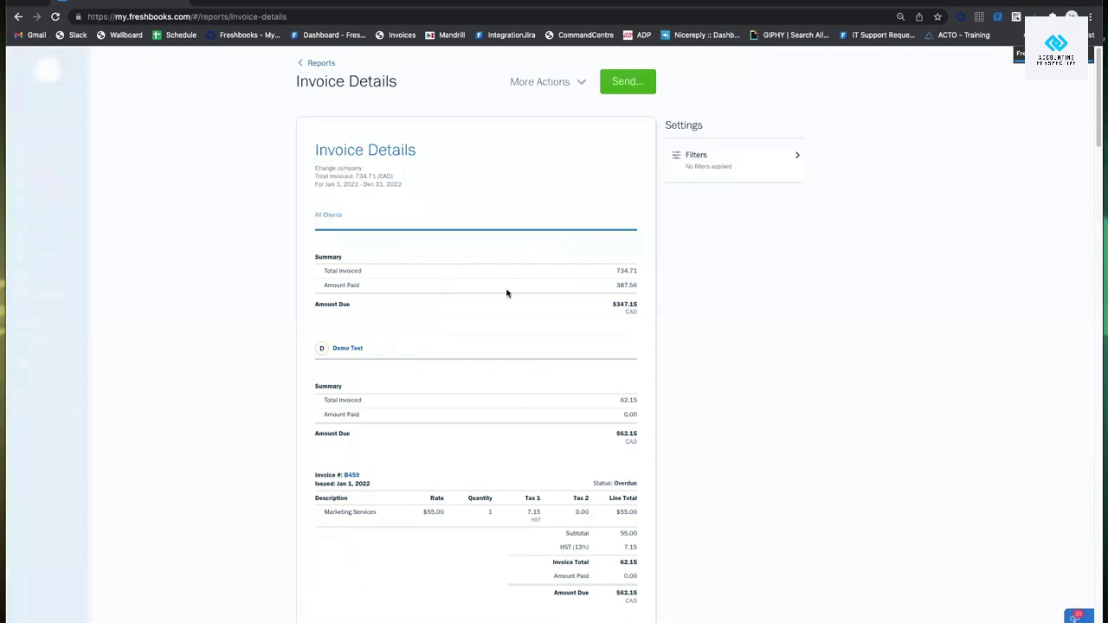
pyautogui.click(744, 161)
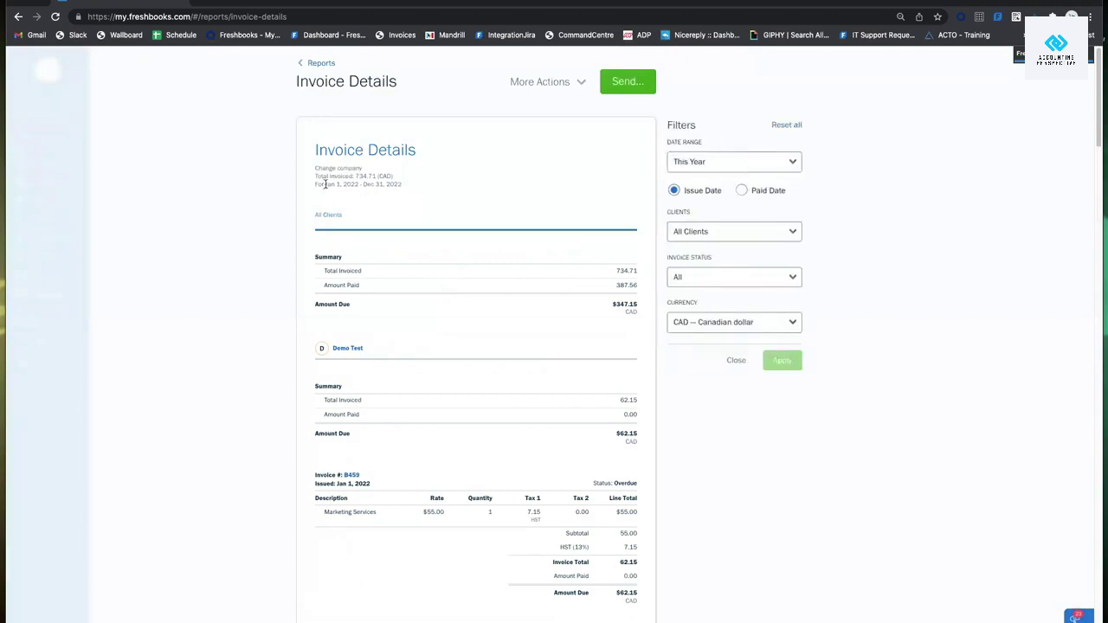
pyautogui.moveTo(325, 184); pyautogui.dragTo(403, 187)
pyautogui.click(409, 198)
pyautogui.scroll(-15, 548, 222)
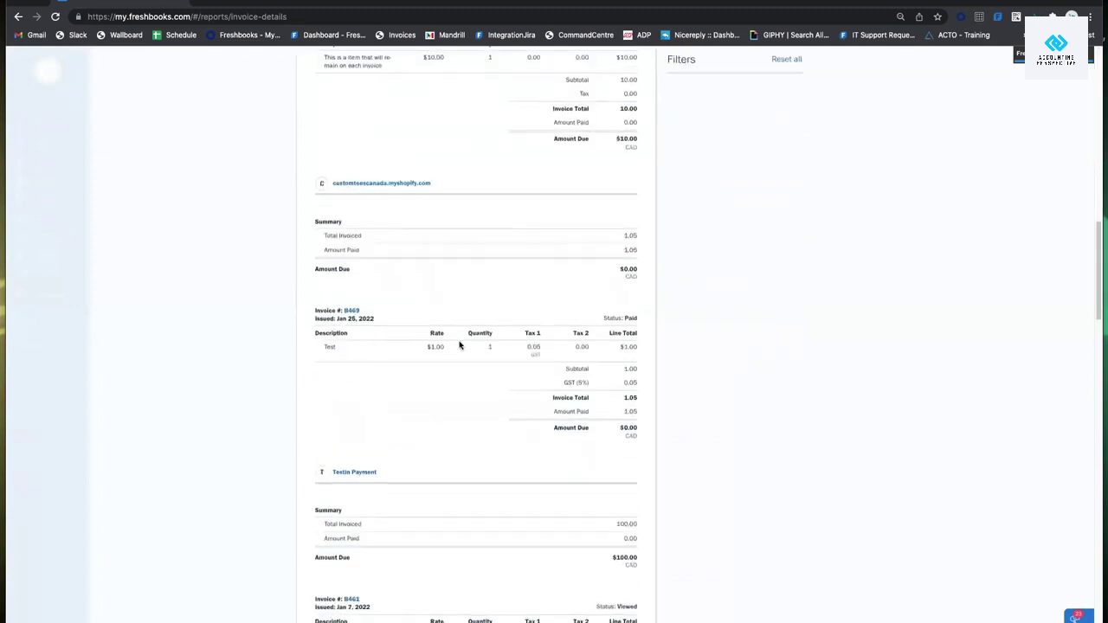
pyautogui.scroll(15, 535, 271)
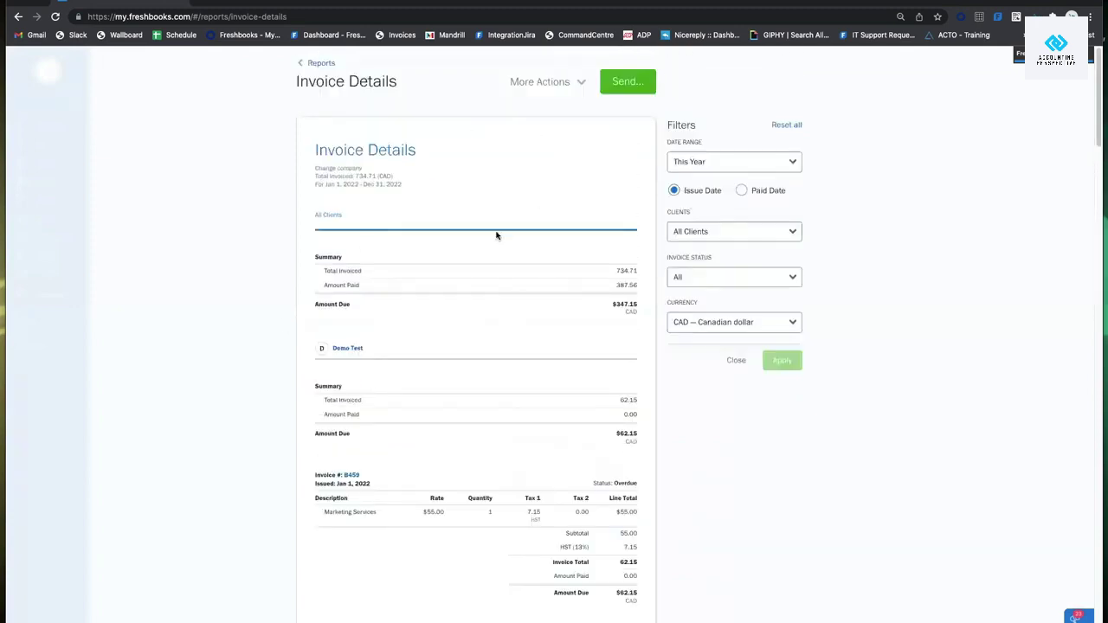
# Try the This Quarter and Custom date range presets.
pyautogui.click(698, 162)
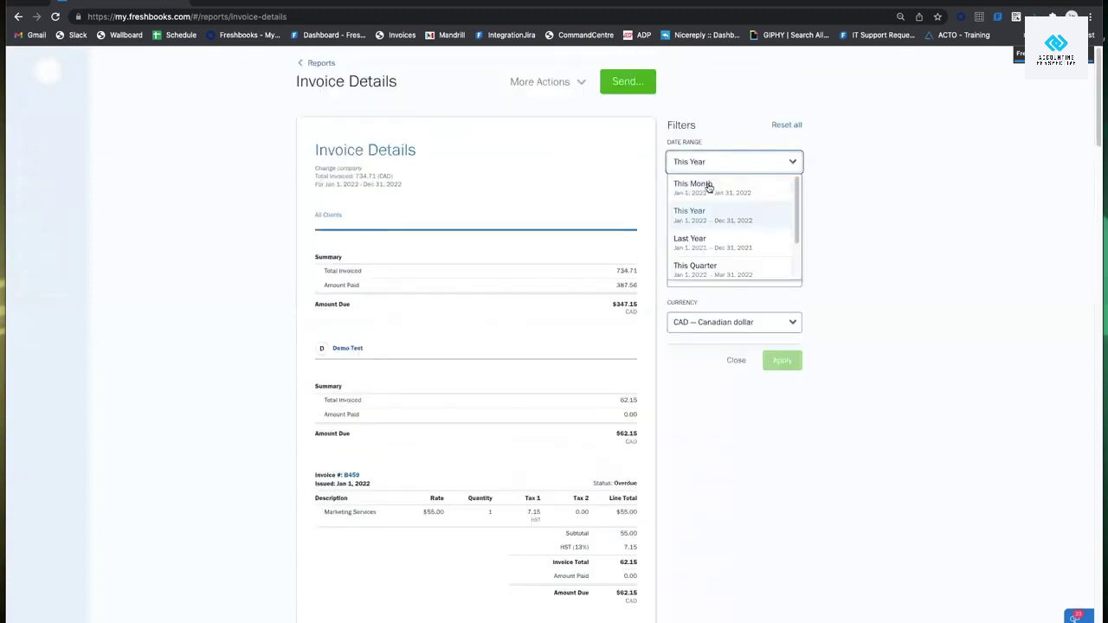
pyautogui.scroll(-2, 700, 186)
pyautogui.scroll(1, 727, 207)
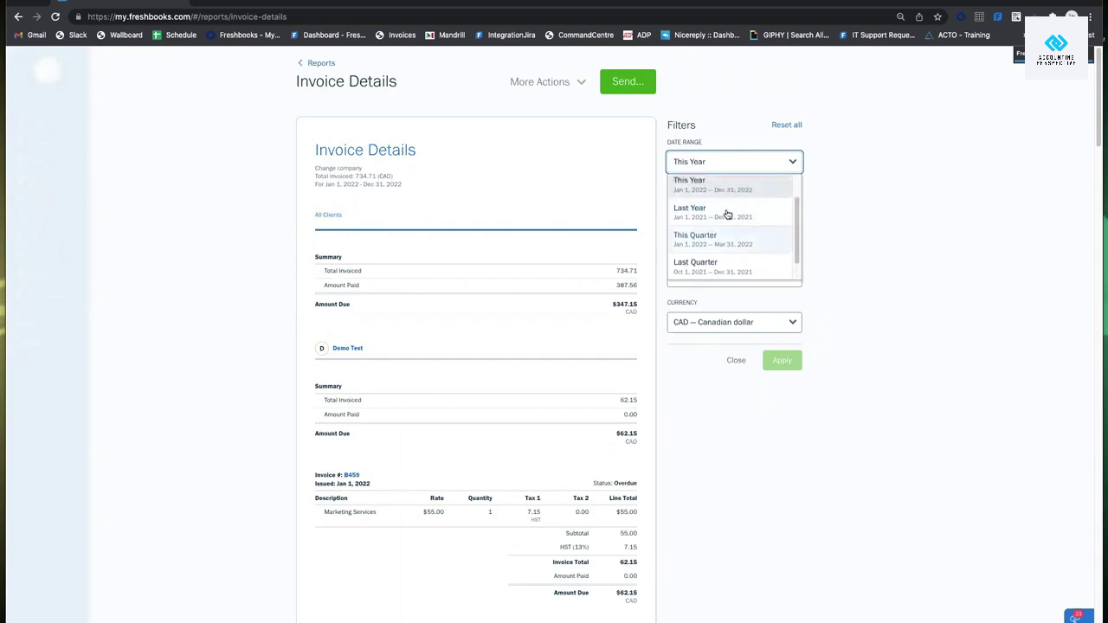
pyautogui.click(712, 238)
pyautogui.scroll(-1, 753, 208)
pyautogui.scroll(1, 744, 155)
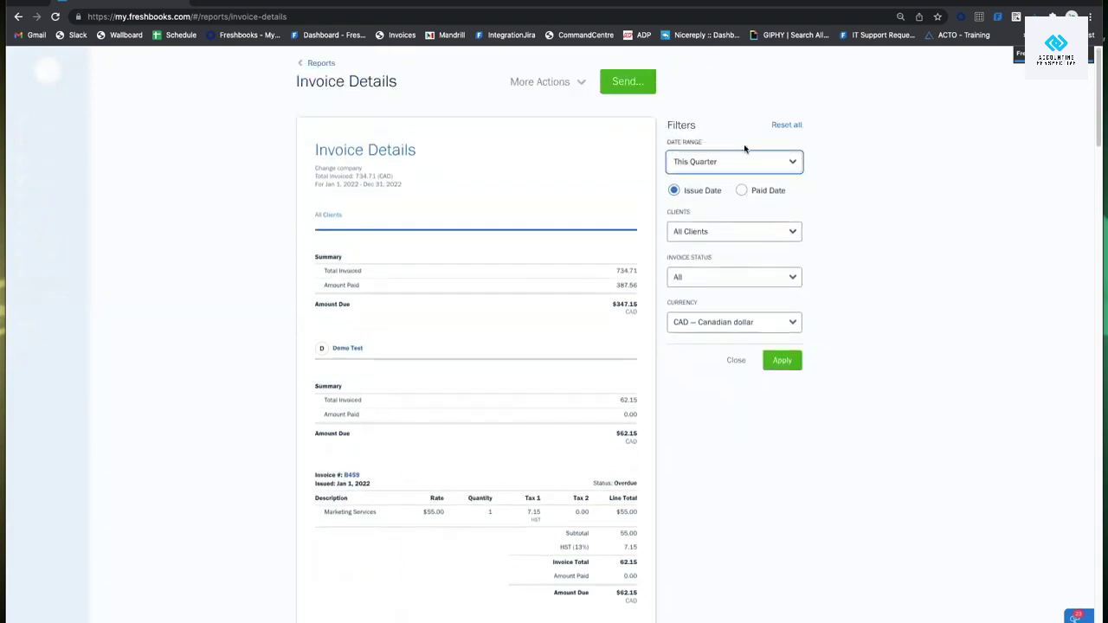
pyautogui.click(721, 165)
pyautogui.scroll(-2, 715, 223)
pyautogui.click(714, 270)
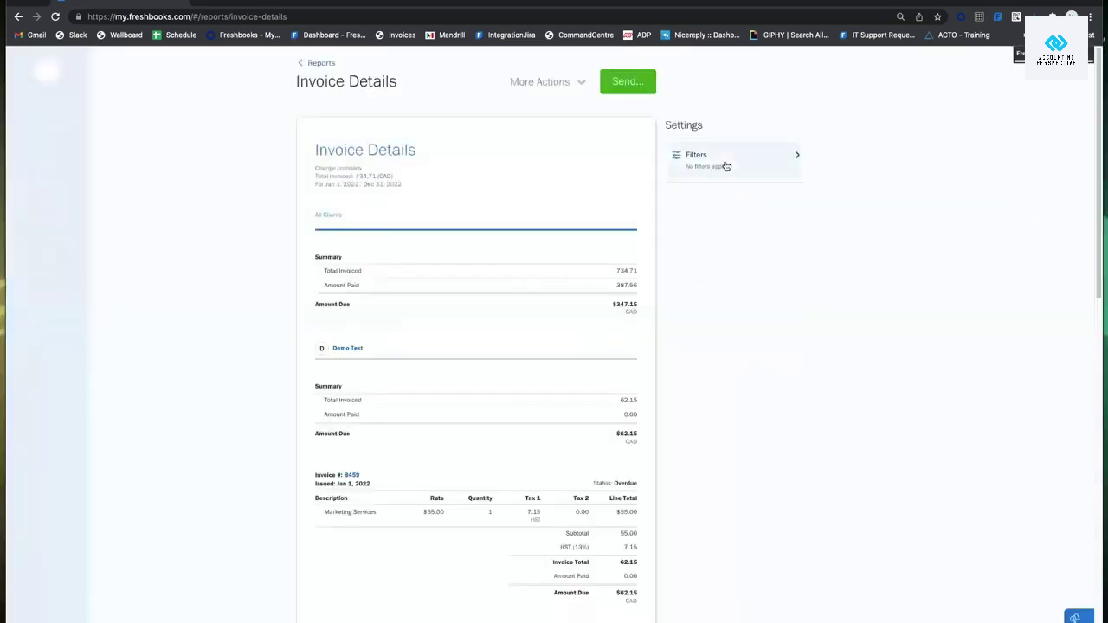
# Try Last Year, then settle on This Year counted by Paid Date.
pyautogui.click(727, 161)
pyautogui.click(726, 162)
pyautogui.scroll(-3, 718, 217)
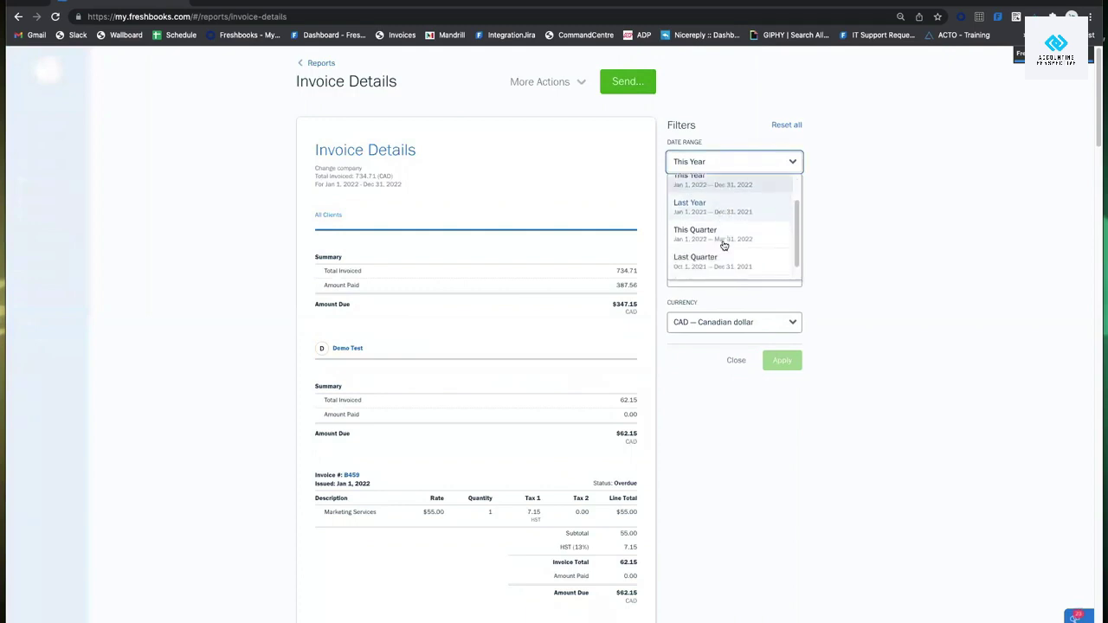
pyautogui.scroll(2, 735, 233)
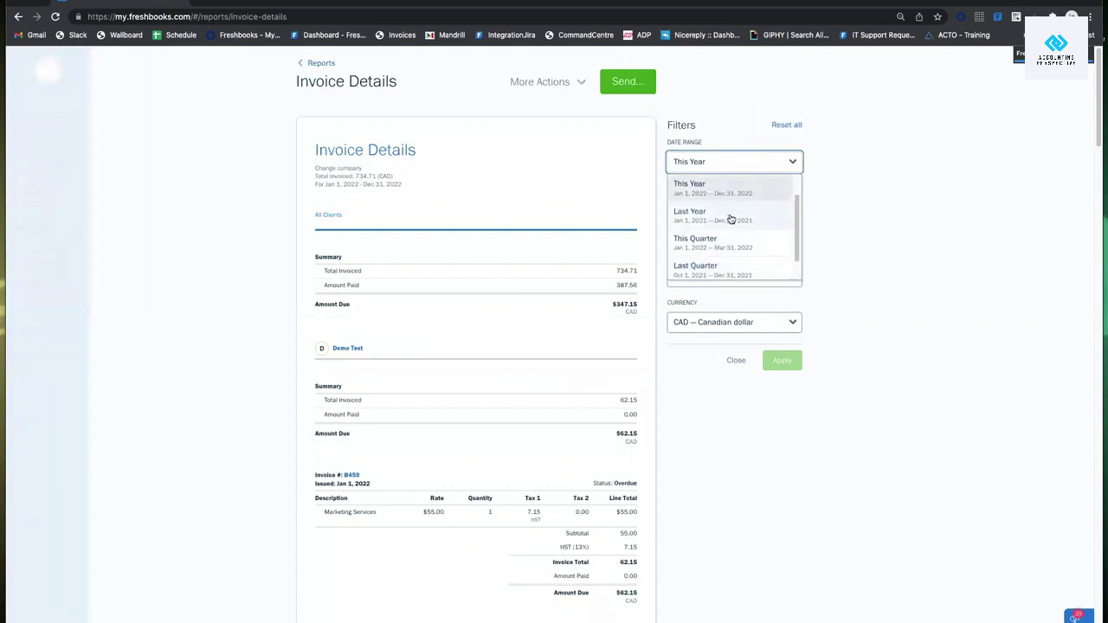
pyautogui.click(733, 218)
pyautogui.click(727, 164)
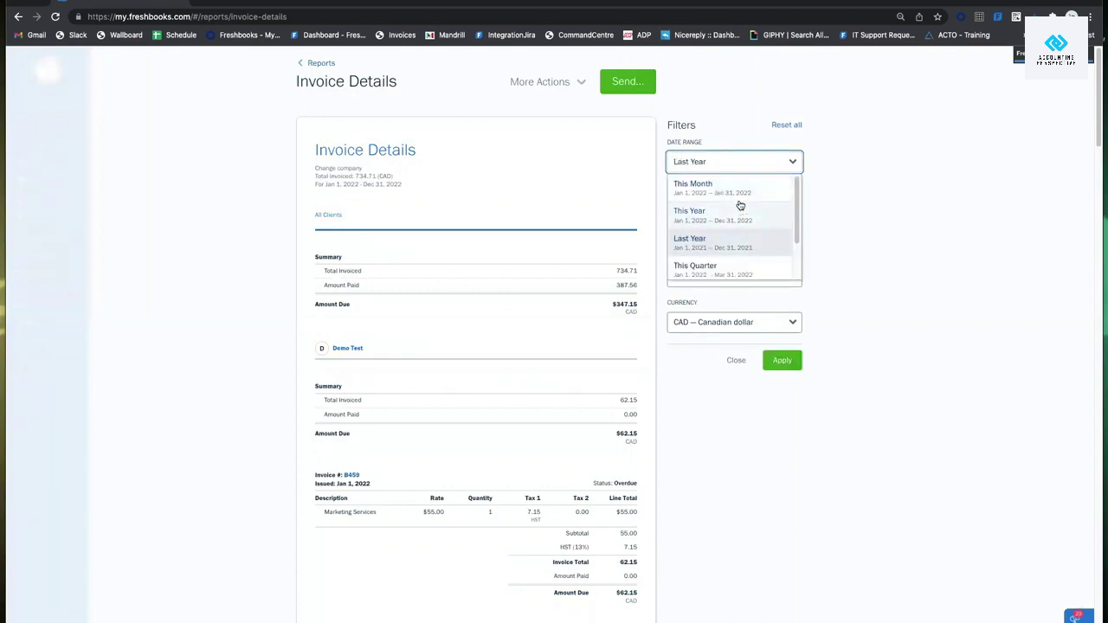
pyautogui.click(858, 203)
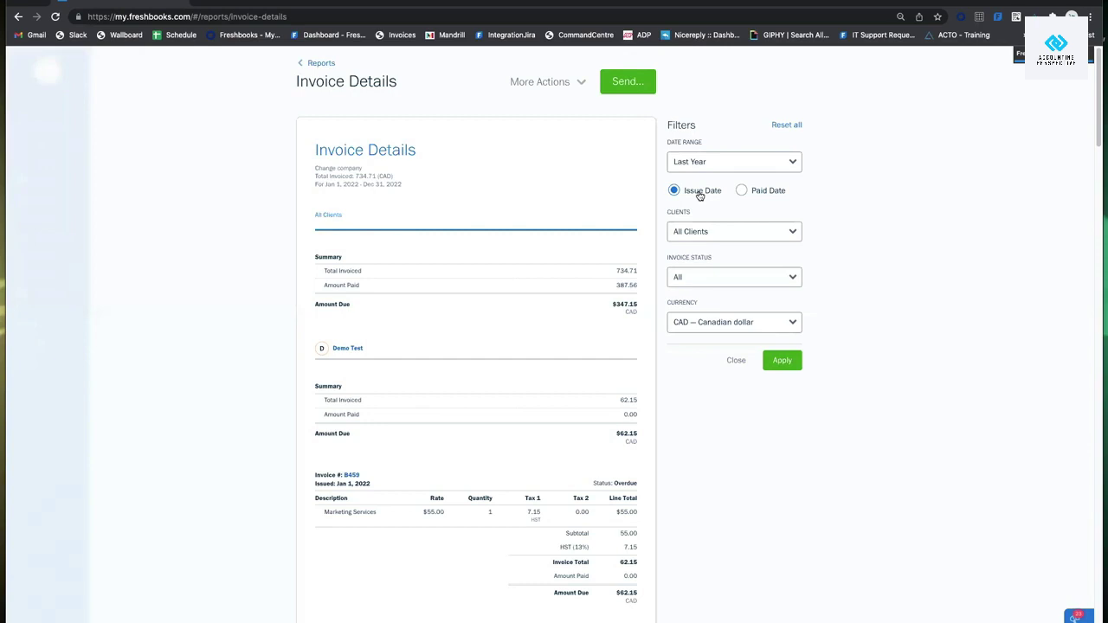
pyautogui.click(702, 161)
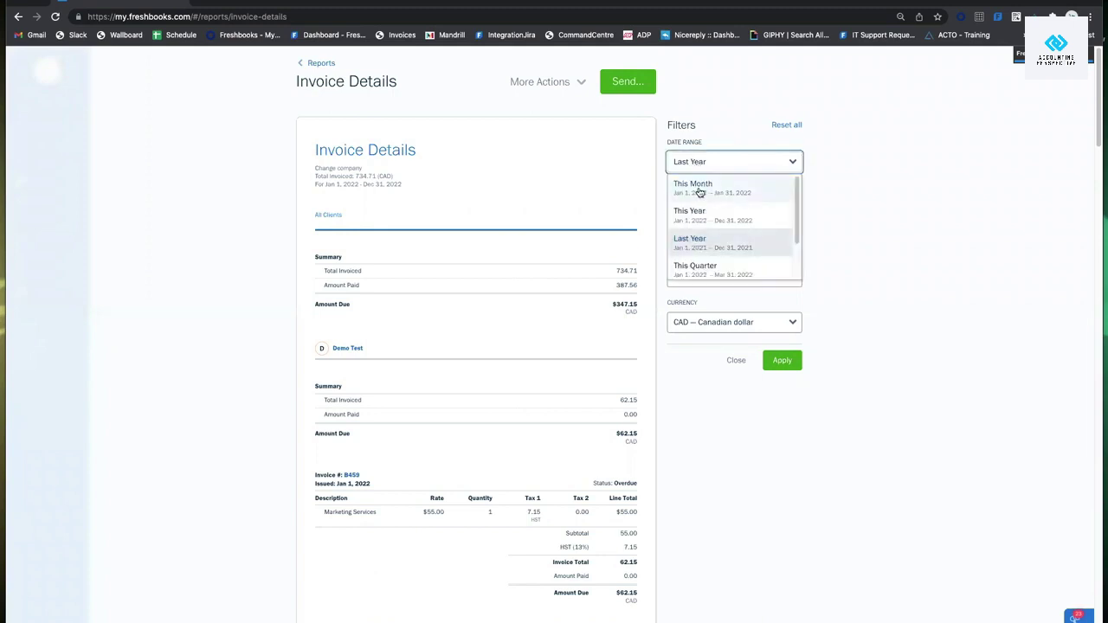
pyautogui.click(697, 214)
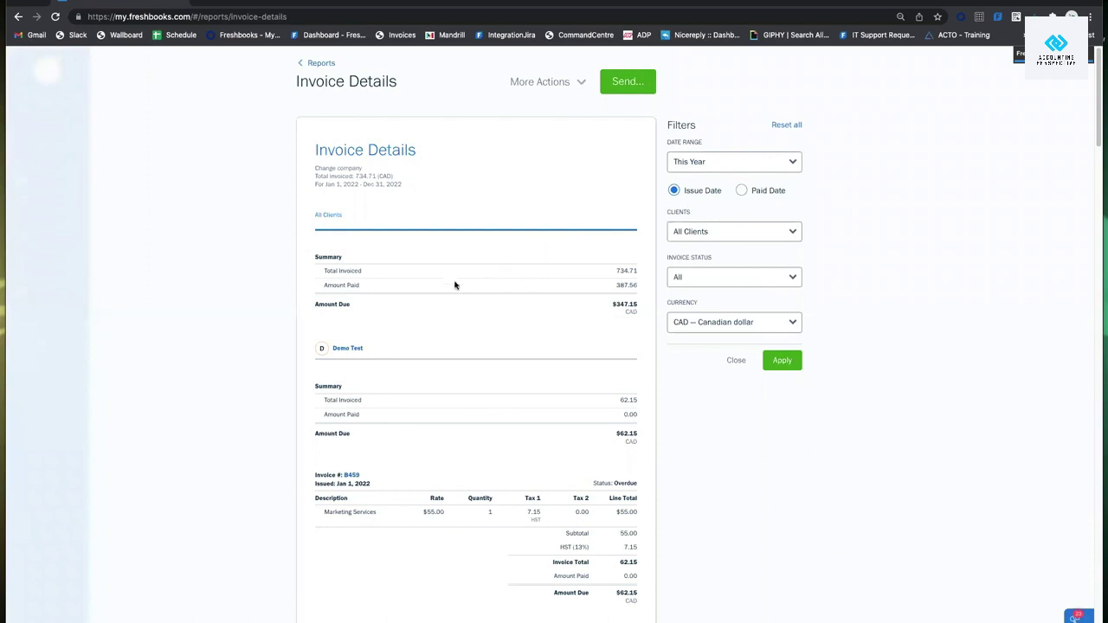
pyautogui.click(777, 191)
# Filter the report to a single client, then clear it back to all clients.
pyautogui.click(748, 234)
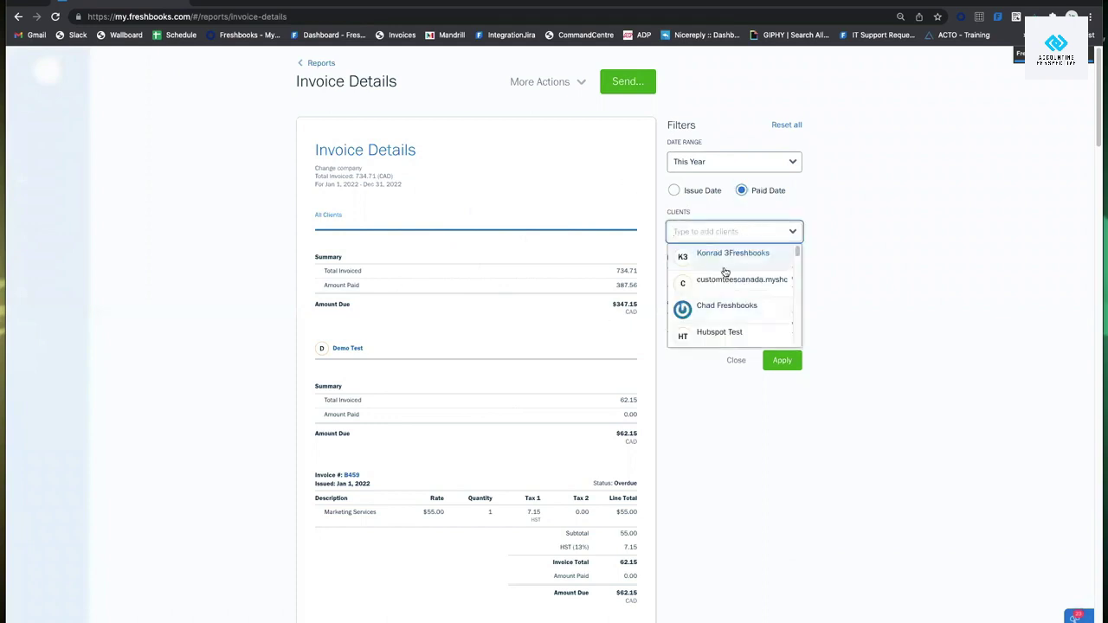
pyautogui.click(751, 255)
pyautogui.click(781, 362)
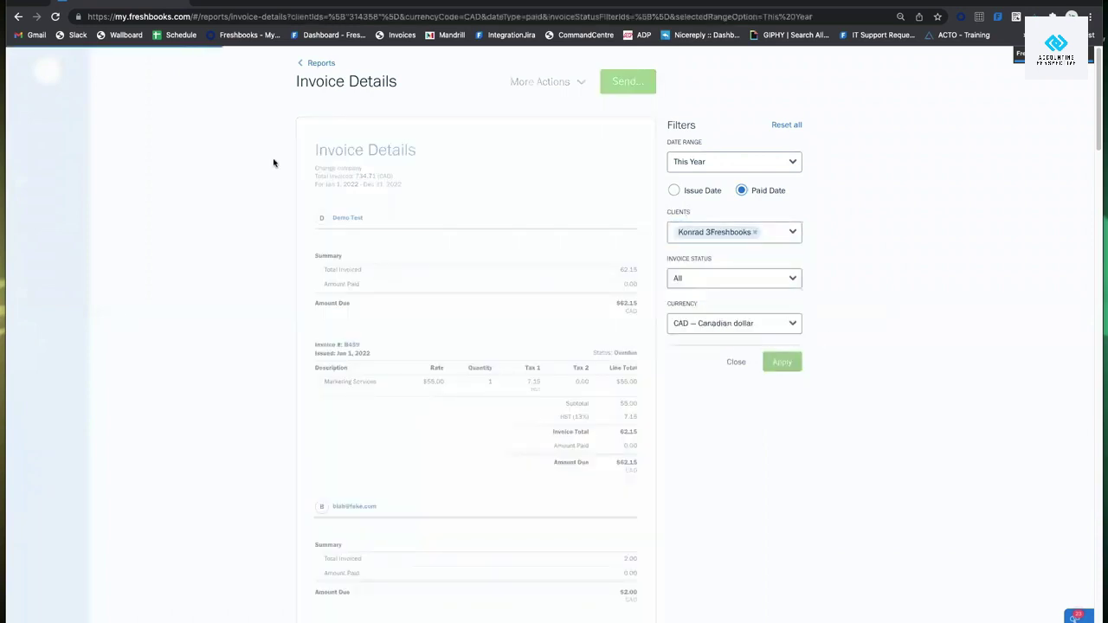
pyautogui.click(755, 235)
pyautogui.click(846, 234)
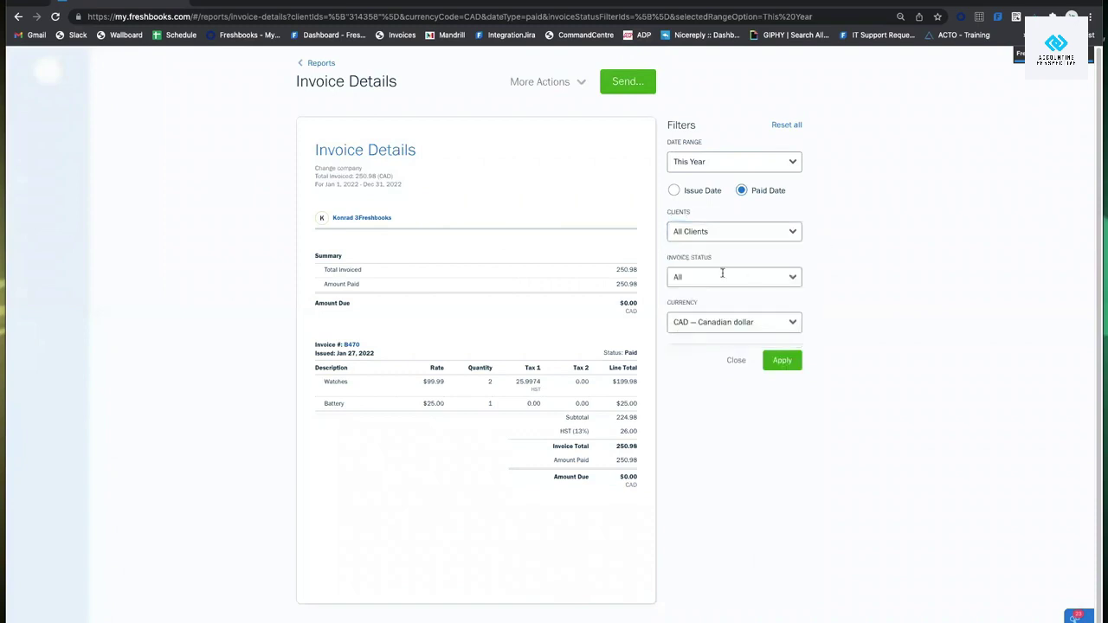
pyautogui.click(722, 275)
pyautogui.click(817, 299)
pyautogui.click(782, 360)
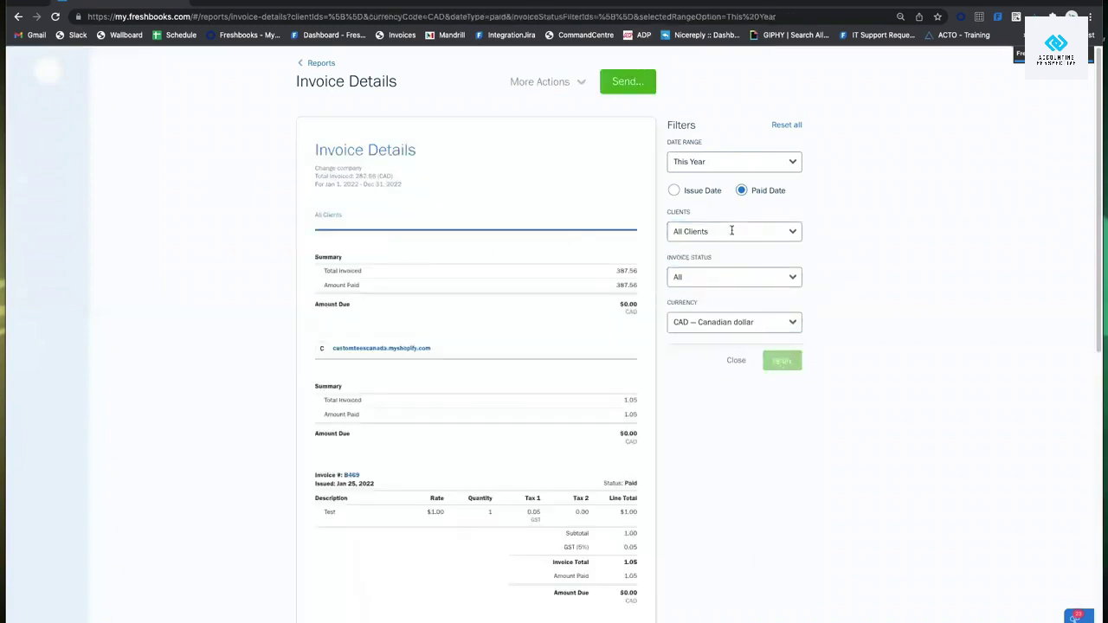
# Base dates on Issue Date and filter the report to Outstanding invoices.
pyautogui.click(707, 275)
pyautogui.click(837, 266)
pyautogui.click(673, 190)
pyautogui.click(789, 364)
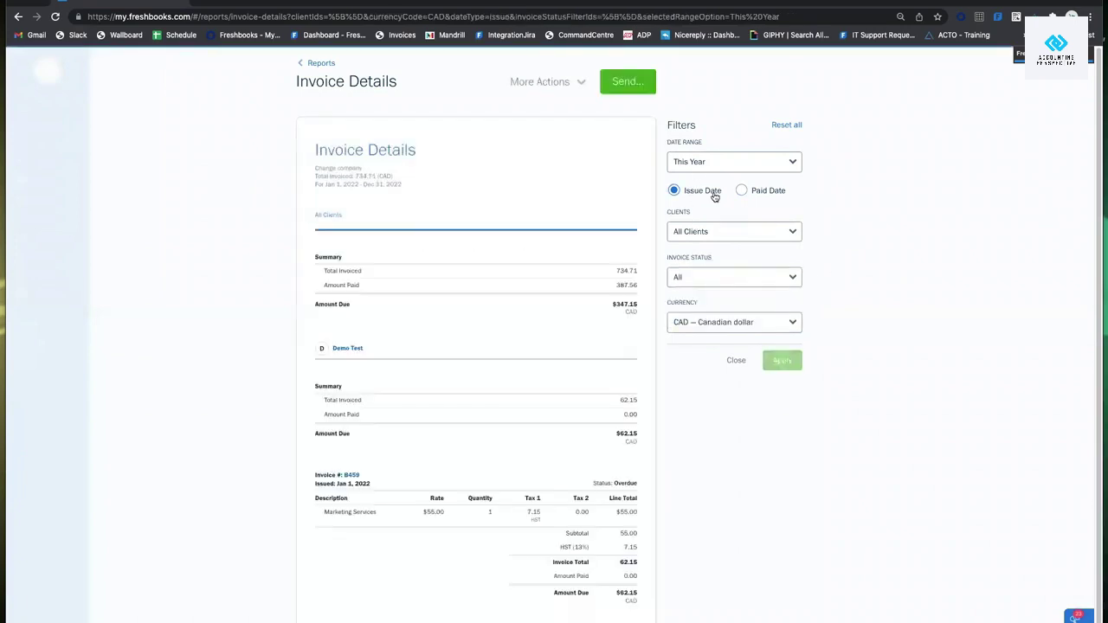
pyautogui.click(765, 192)
pyautogui.click(684, 190)
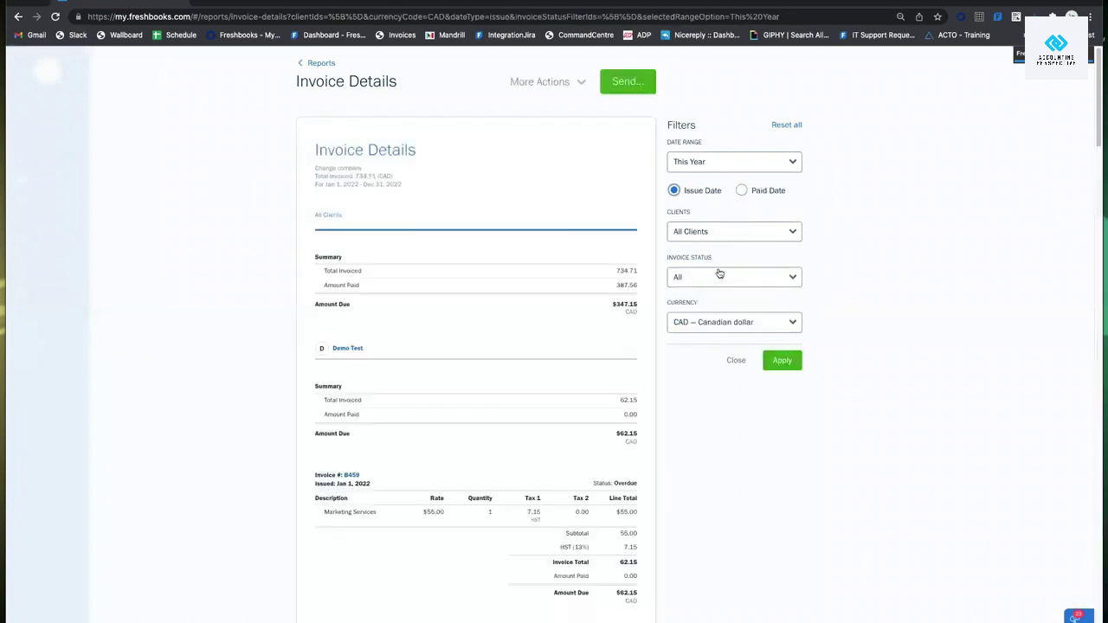
pyautogui.click(720, 275)
pyautogui.click(727, 298)
pyautogui.click(819, 332)
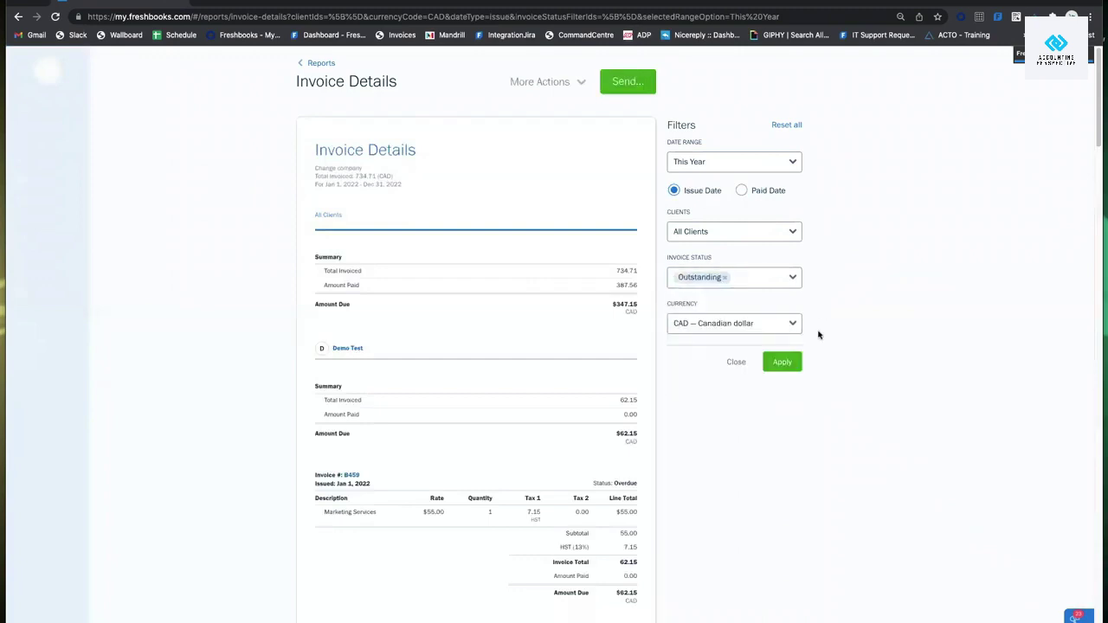
pyautogui.click(782, 361)
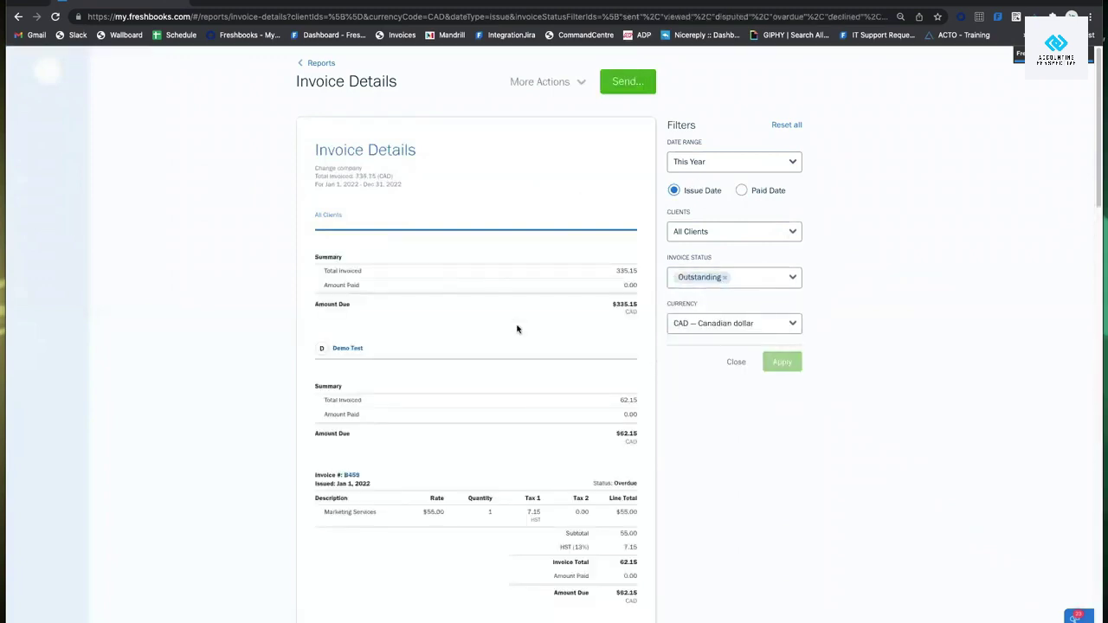
# Try GBP and then USD as the report currency, applying USD.
pyautogui.click(729, 323)
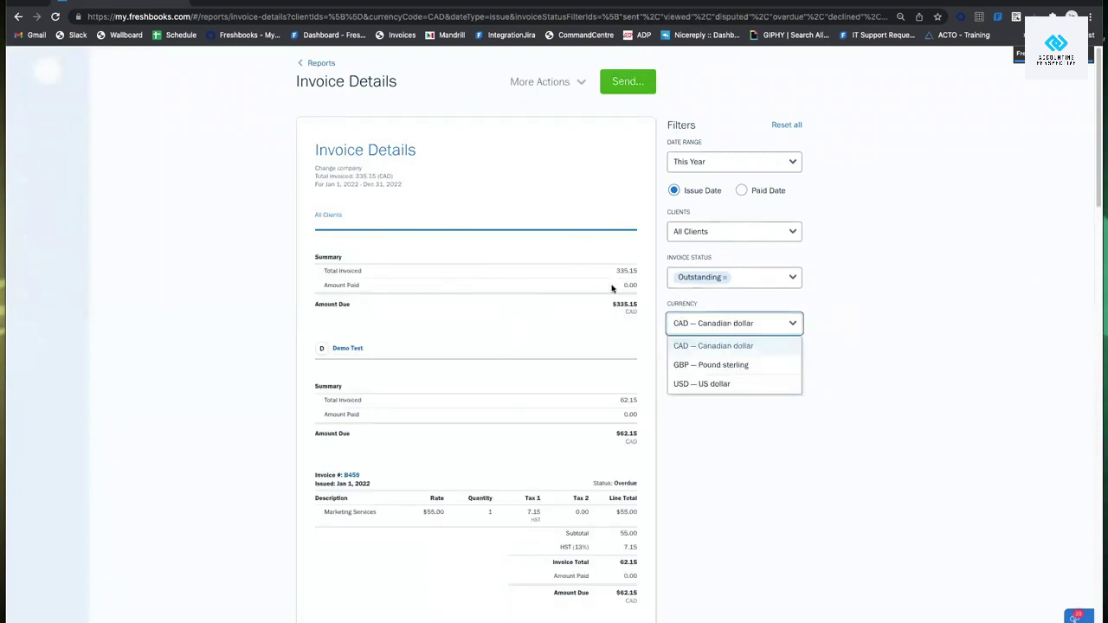
pyautogui.click(816, 297)
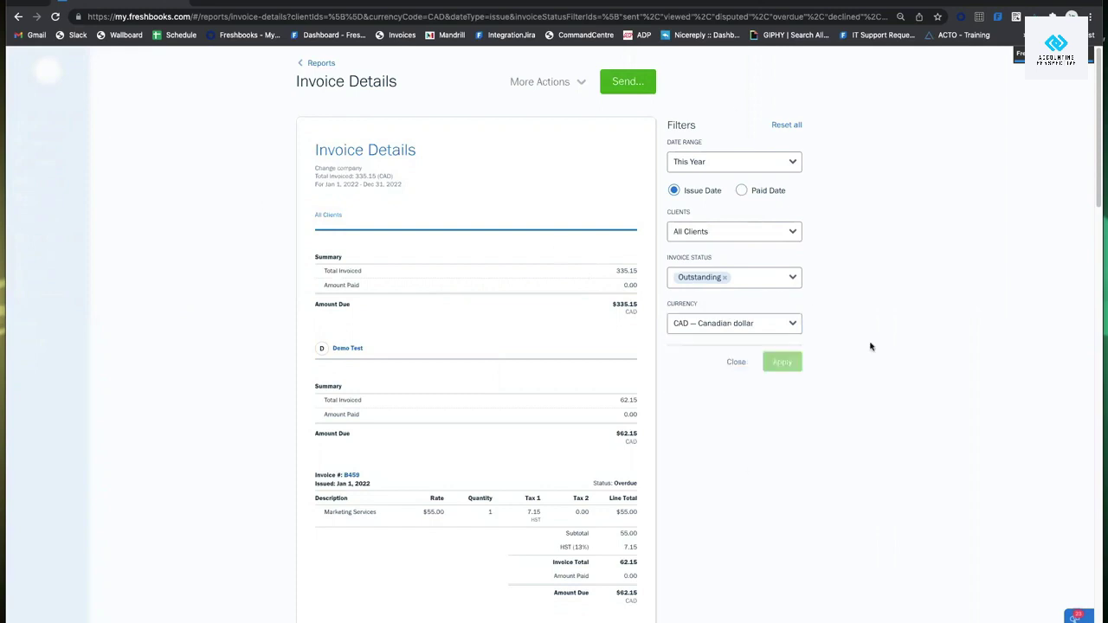
pyautogui.click(701, 328)
pyautogui.click(713, 365)
pyautogui.click(707, 324)
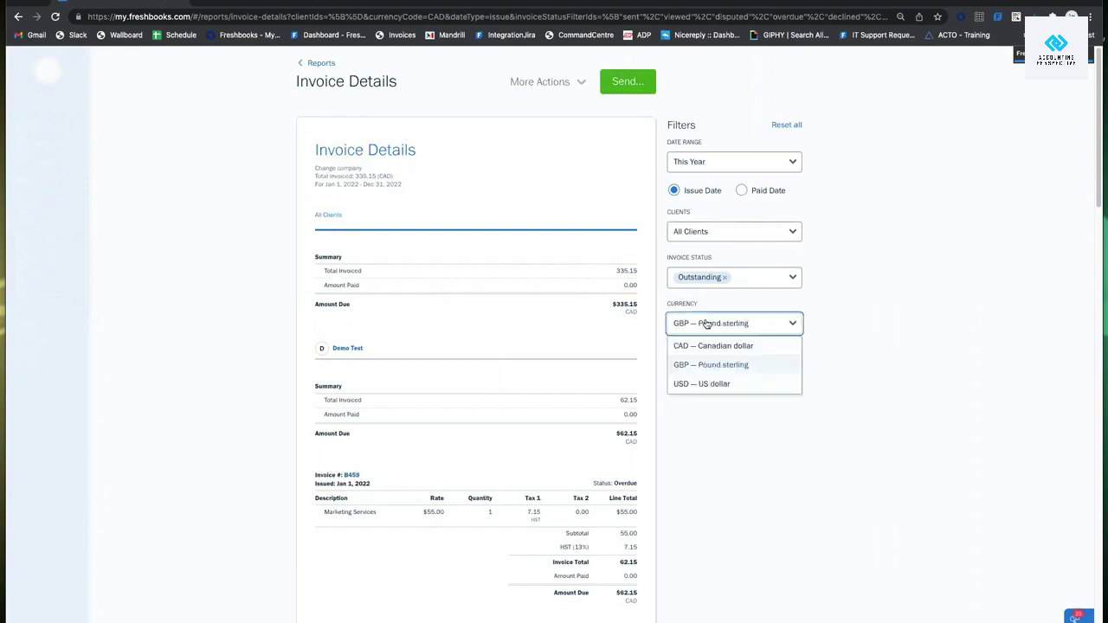
pyautogui.click(701, 383)
pyautogui.click(789, 362)
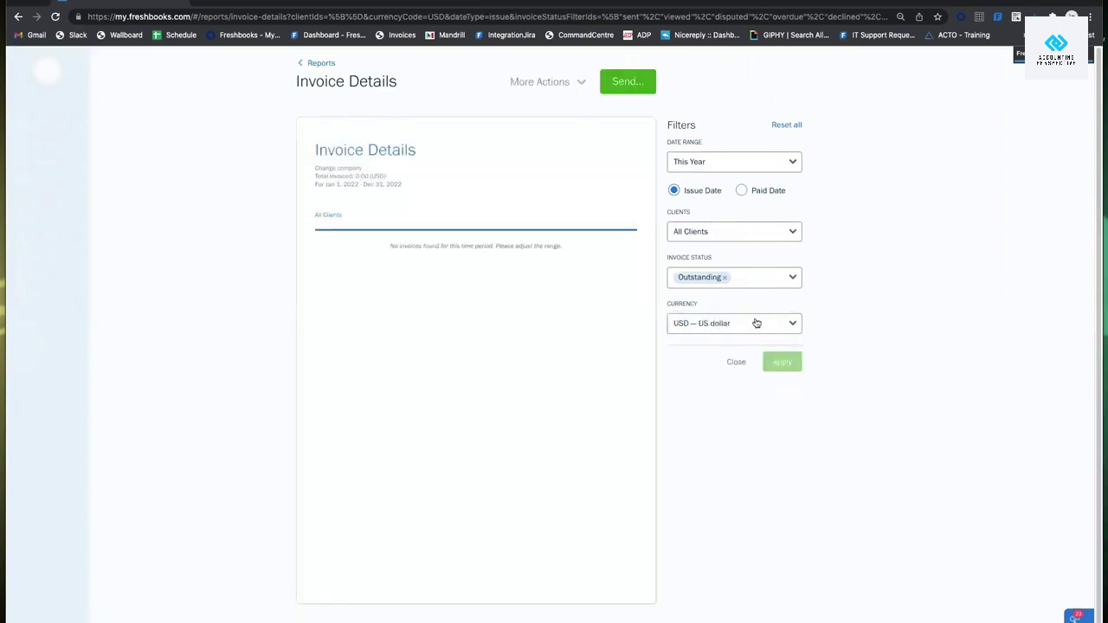
# Switch the currency back to CAD, remove the Outstanding filter, and apply.
pyautogui.click(755, 323)
pyautogui.click(758, 345)
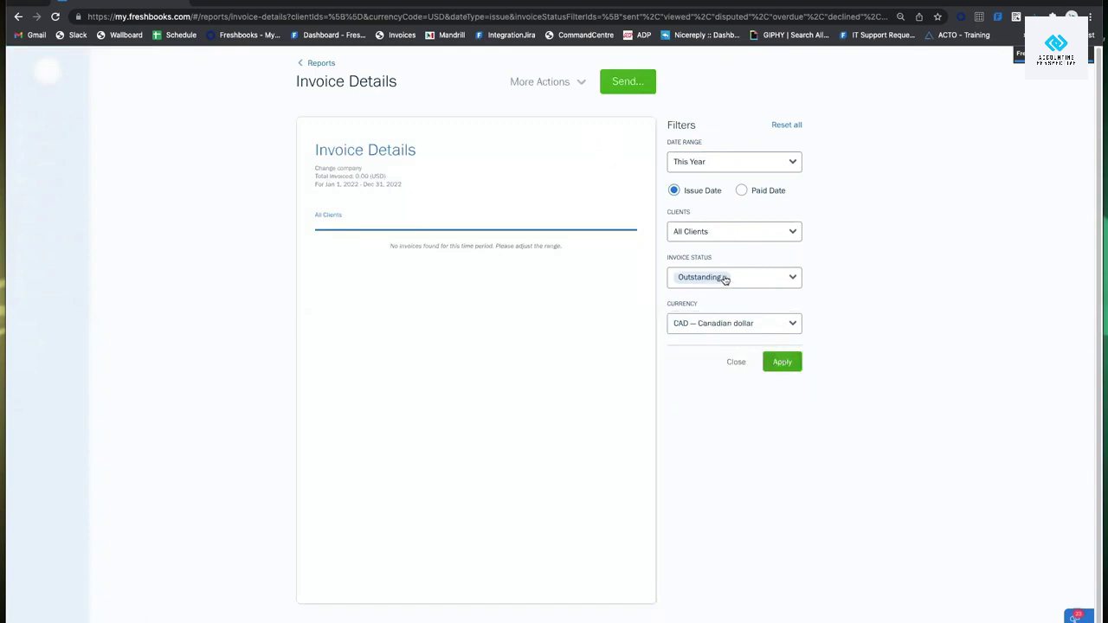
pyautogui.click(724, 278)
pyautogui.click(853, 314)
pyautogui.click(782, 362)
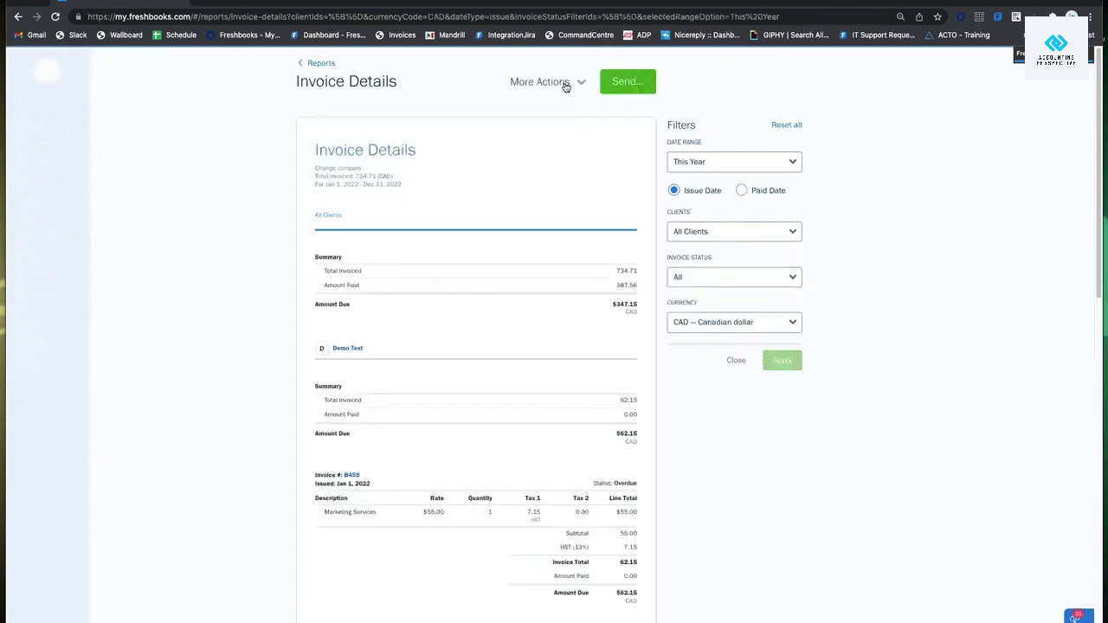
pyautogui.click(558, 83)
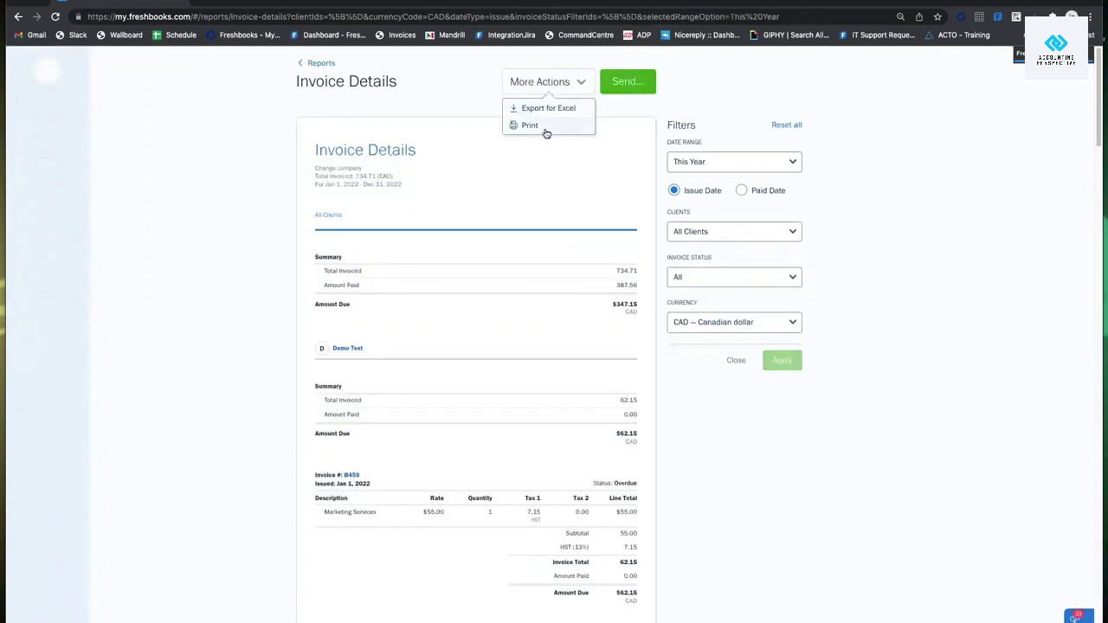
pyautogui.click(616, 79)
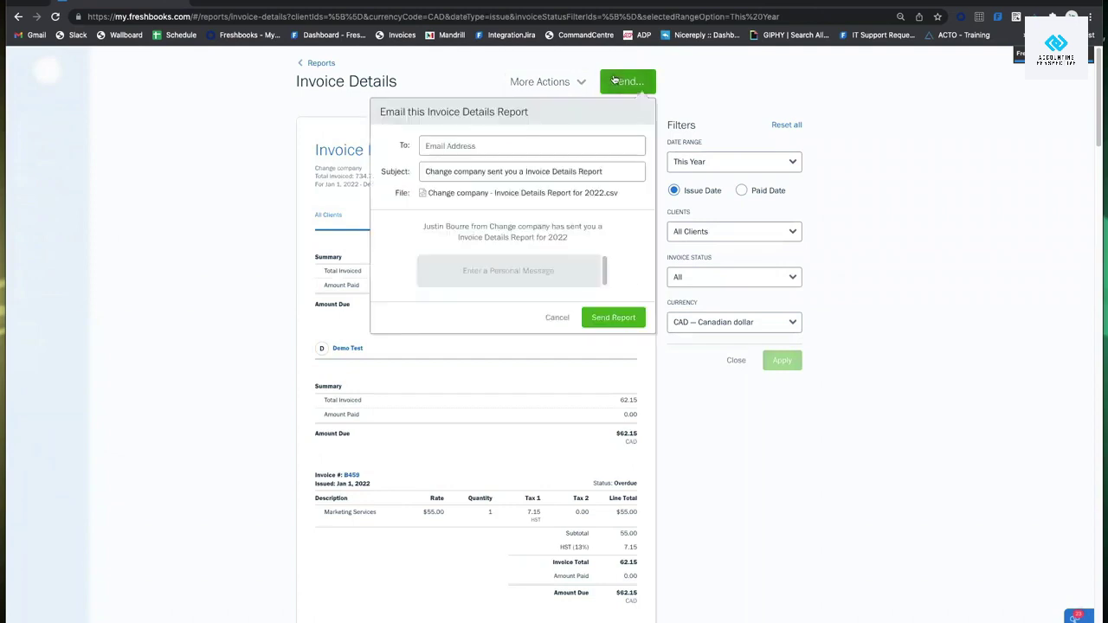
pyautogui.click(480, 145)
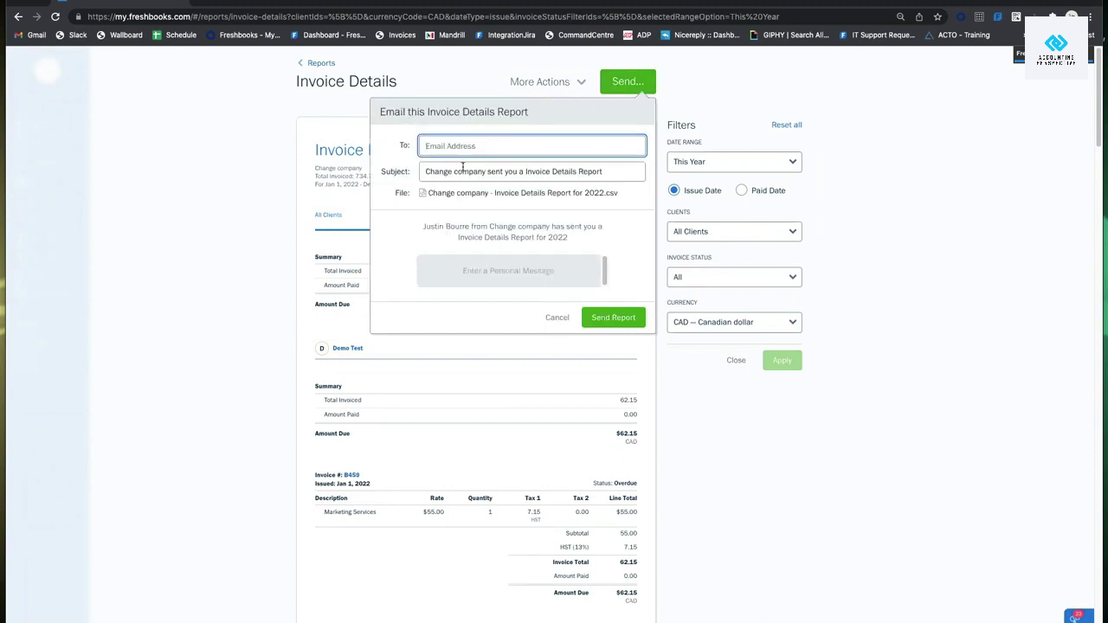
pyautogui.click(556, 317)
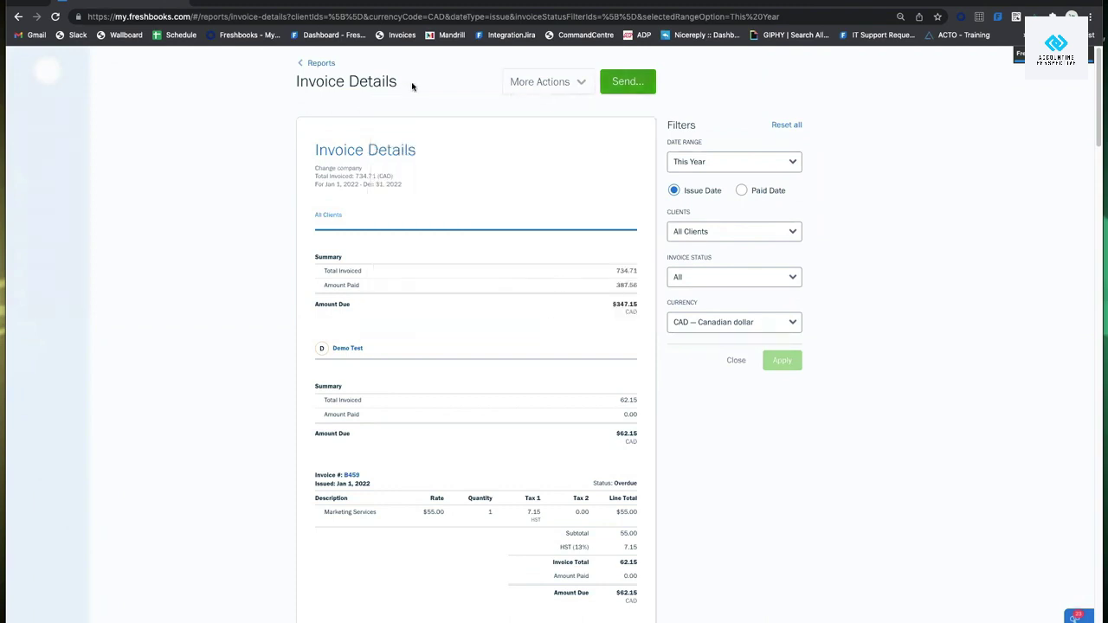
# Open the Expense Report from Reports and expand its filters.
pyautogui.click(322, 65)
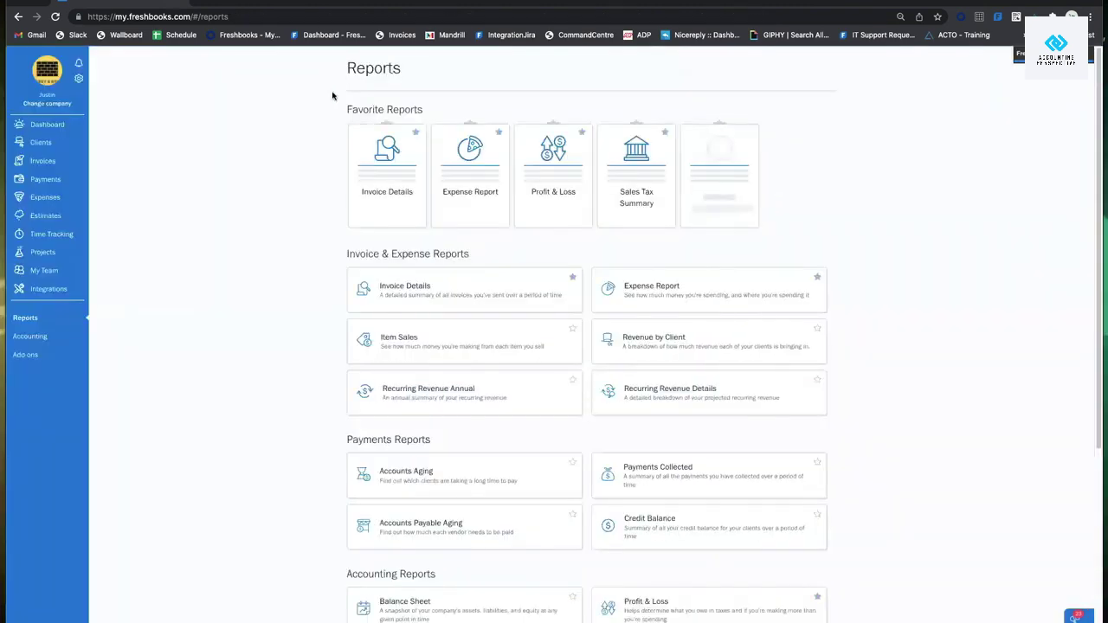
pyautogui.click(694, 297)
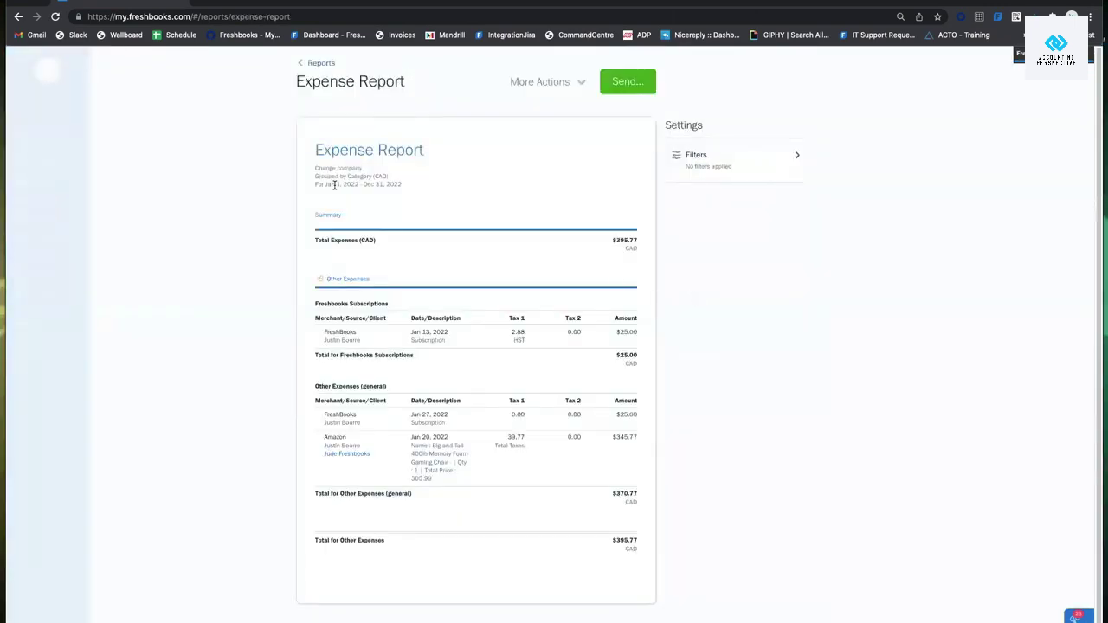
pyautogui.moveTo(334, 185); pyautogui.dragTo(438, 187)
pyautogui.click(697, 155)
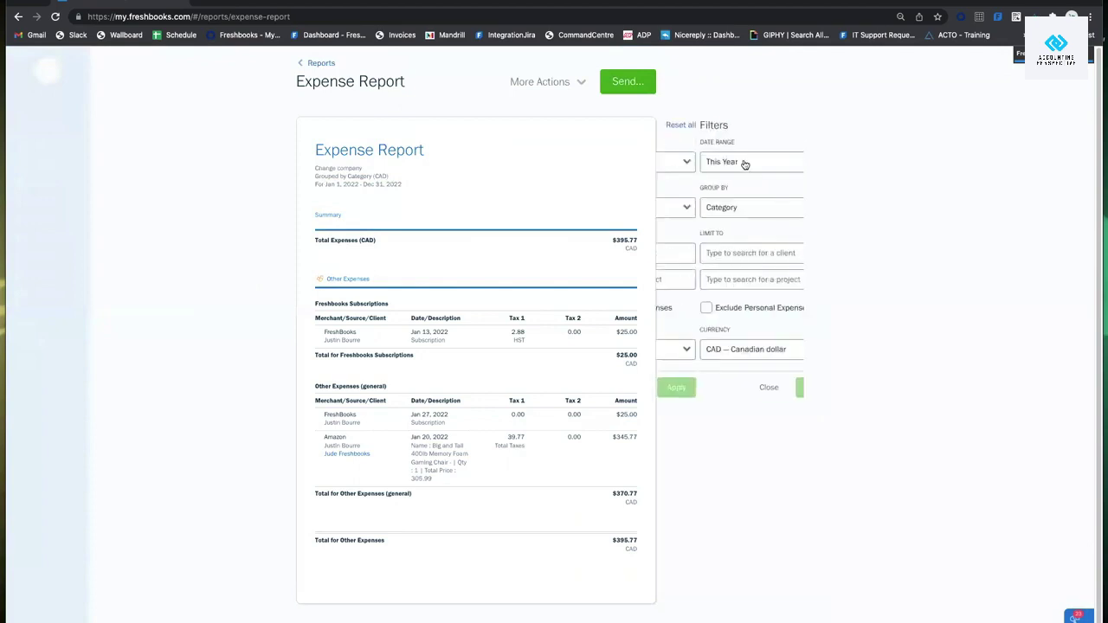
pyautogui.click(744, 164)
pyautogui.click(869, 234)
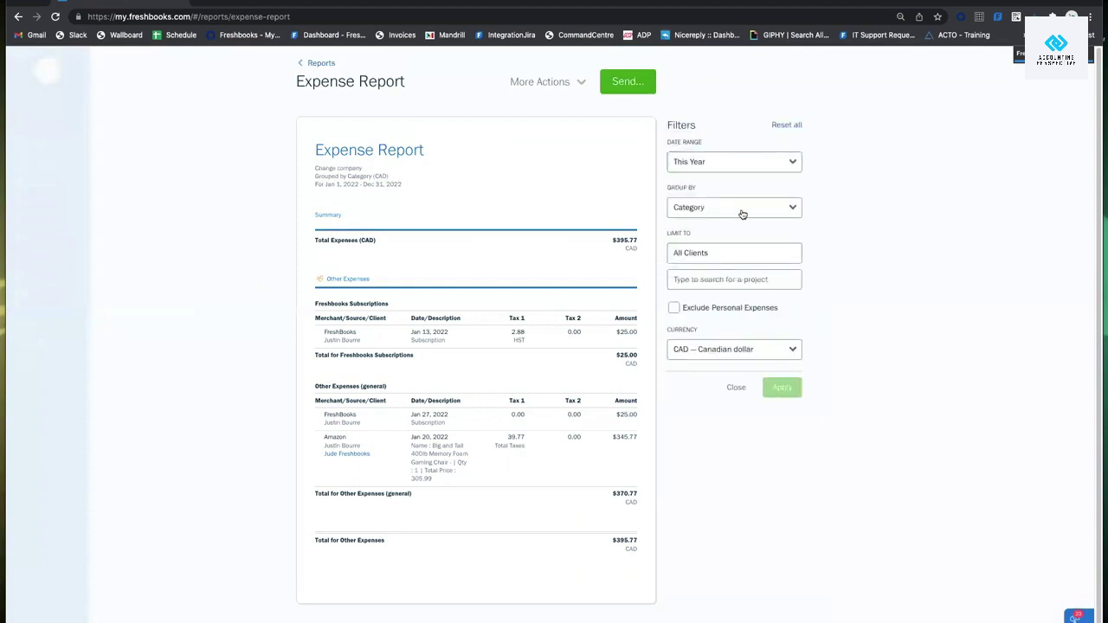
# Keep Category grouping and apply the Last Year date range.
pyautogui.click(742, 214)
pyautogui.scroll(-1, 734, 251)
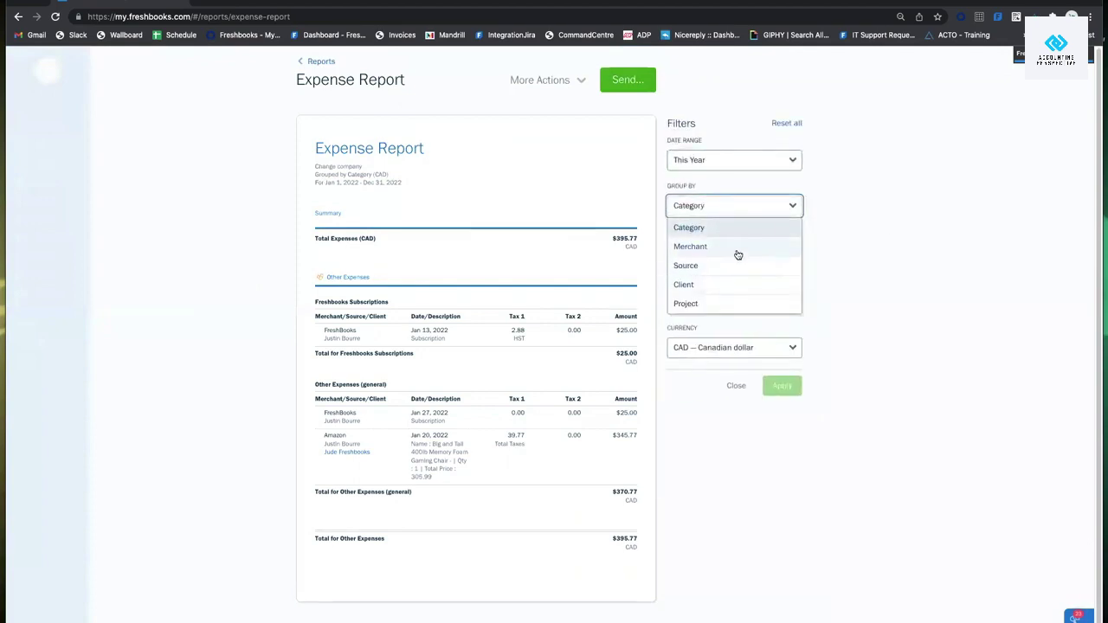
pyautogui.click(847, 235)
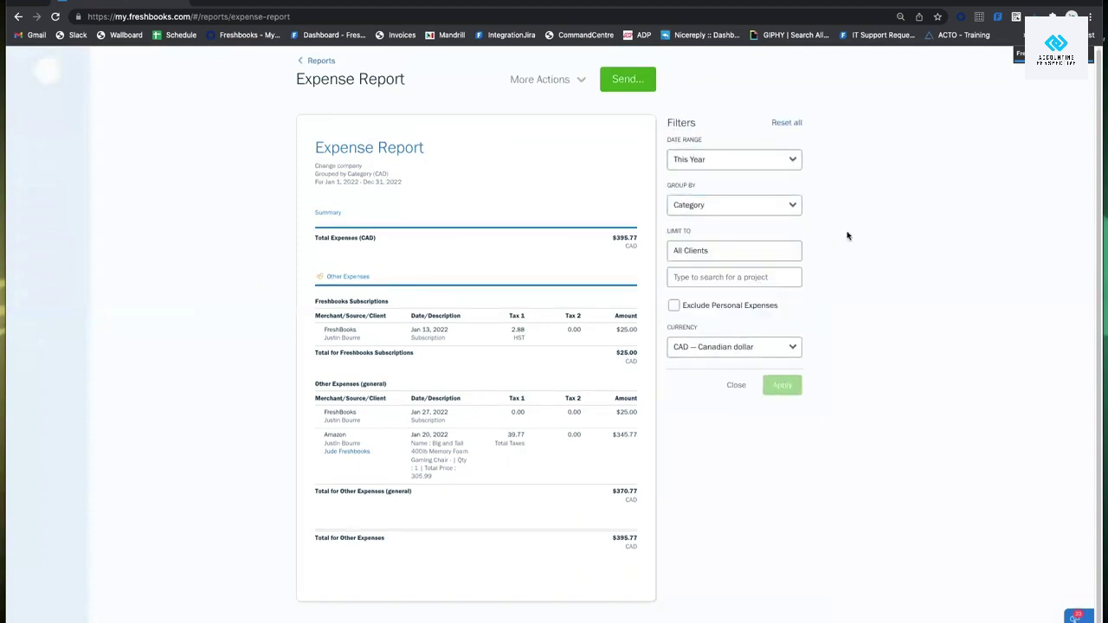
pyautogui.click(736, 206)
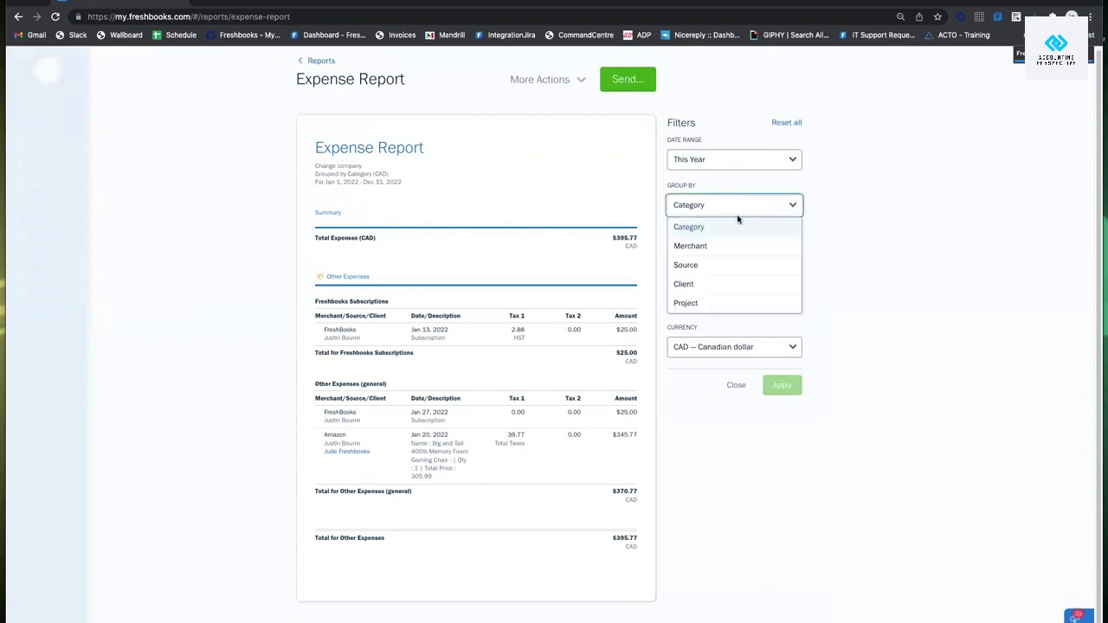
pyautogui.click(784, 168)
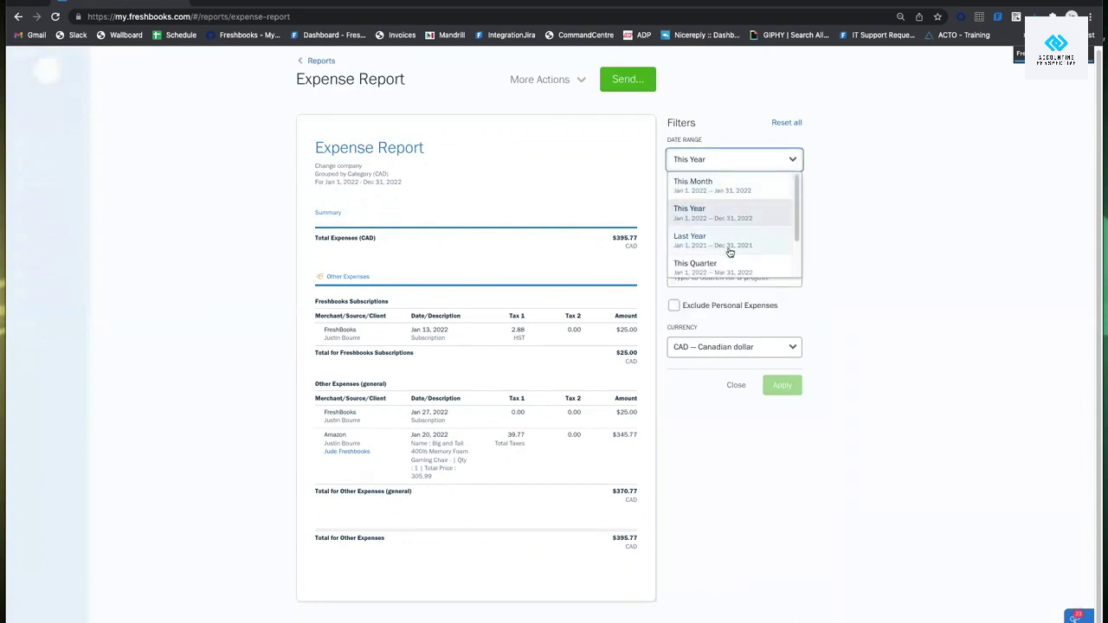
pyautogui.scroll(-1, 730, 246)
pyautogui.click(710, 215)
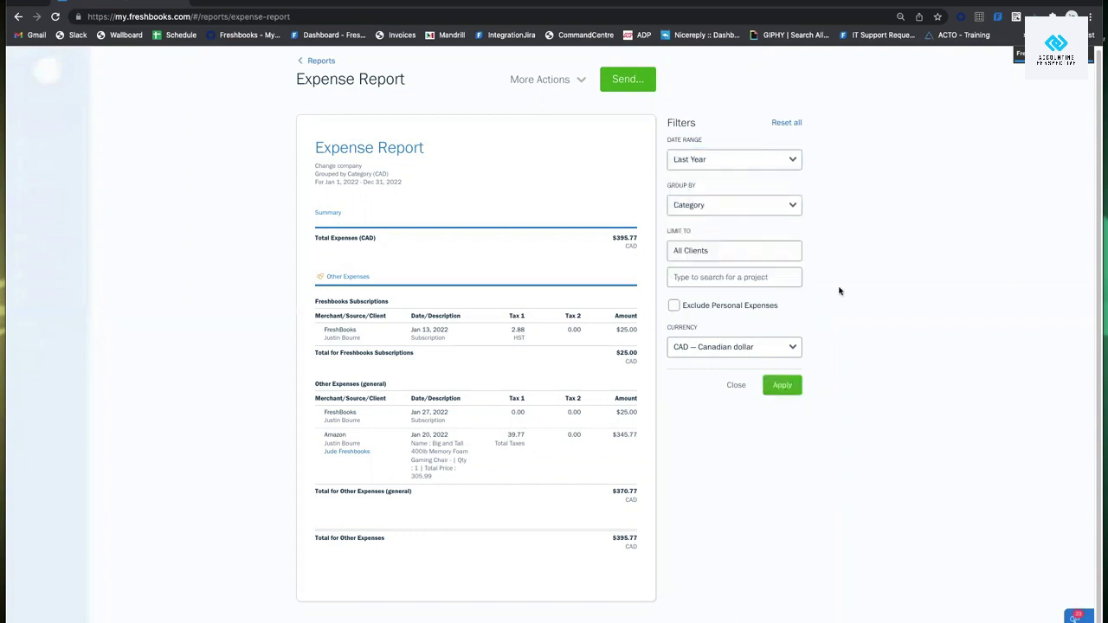
pyautogui.click(786, 386)
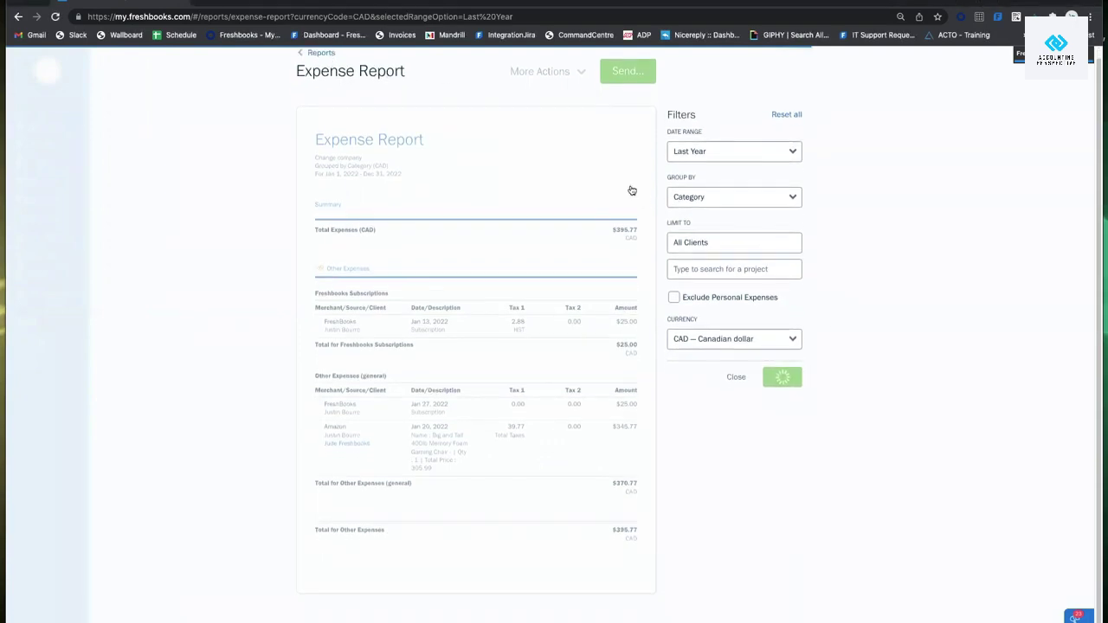
# Reload FreshBooks from my.freshbooks.com in a new tab and return to the Reports list.
pyautogui.click(321, 63)
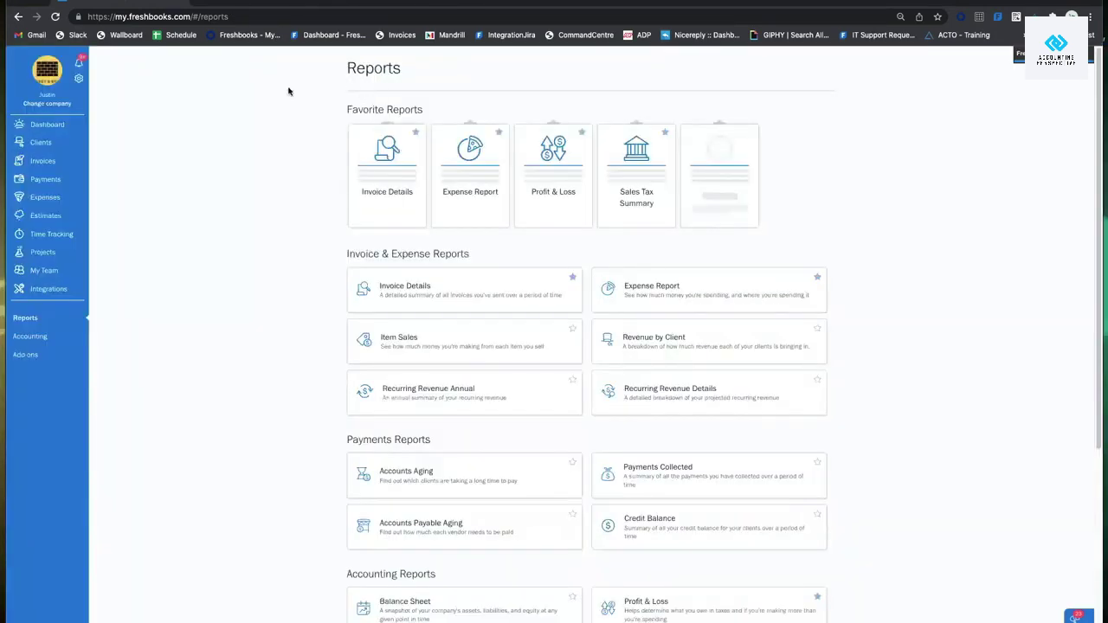
pyautogui.click(640, 292)
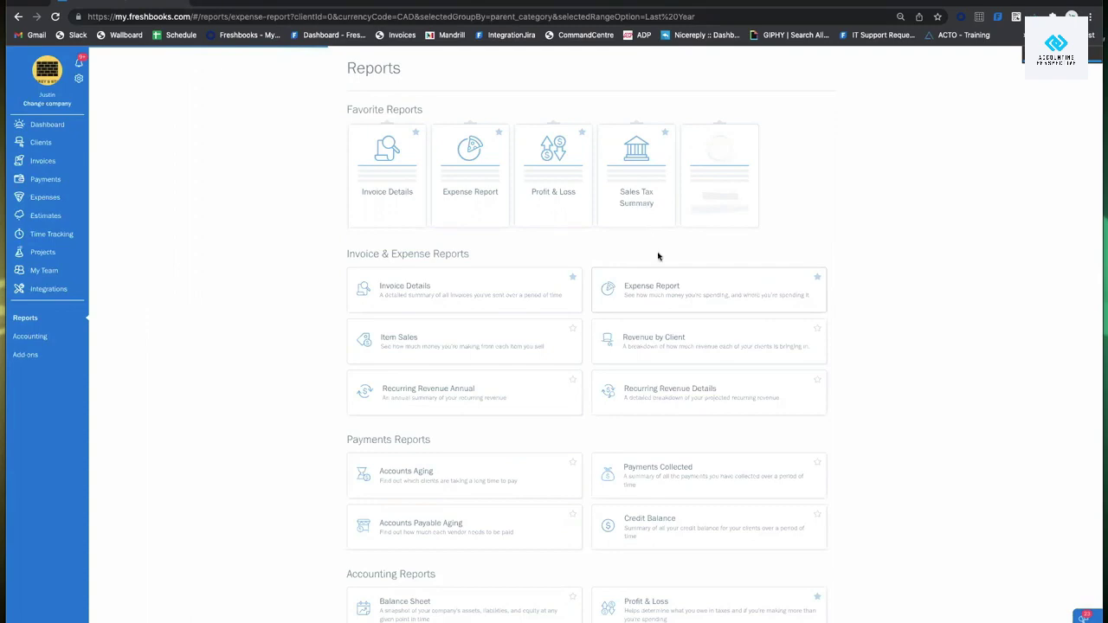
pyautogui.click(202, 3)
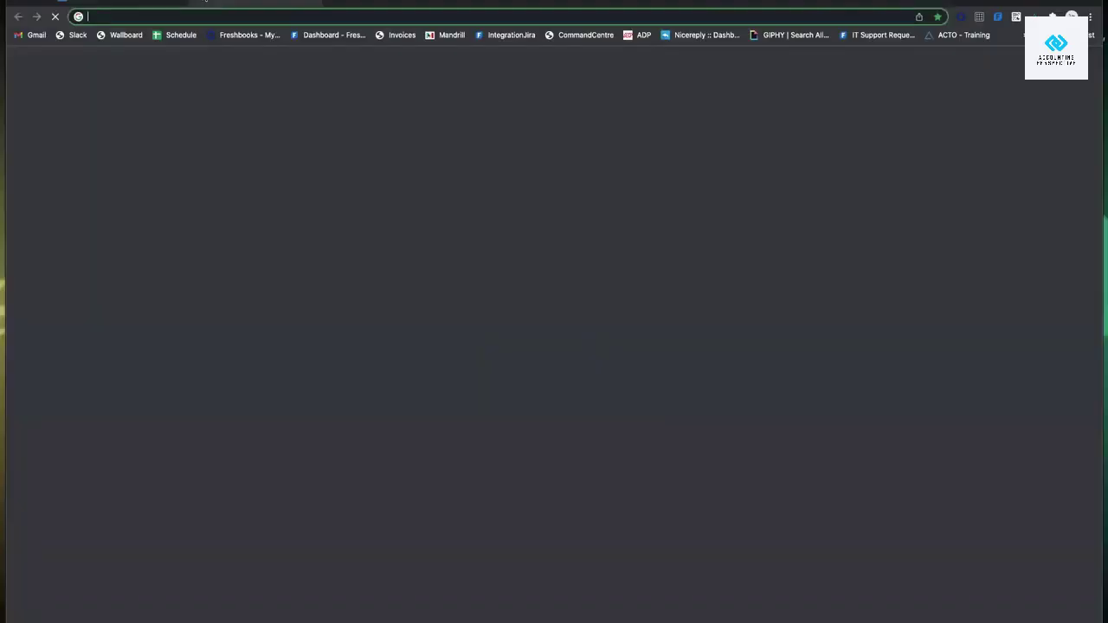
pyautogui.write('my.')
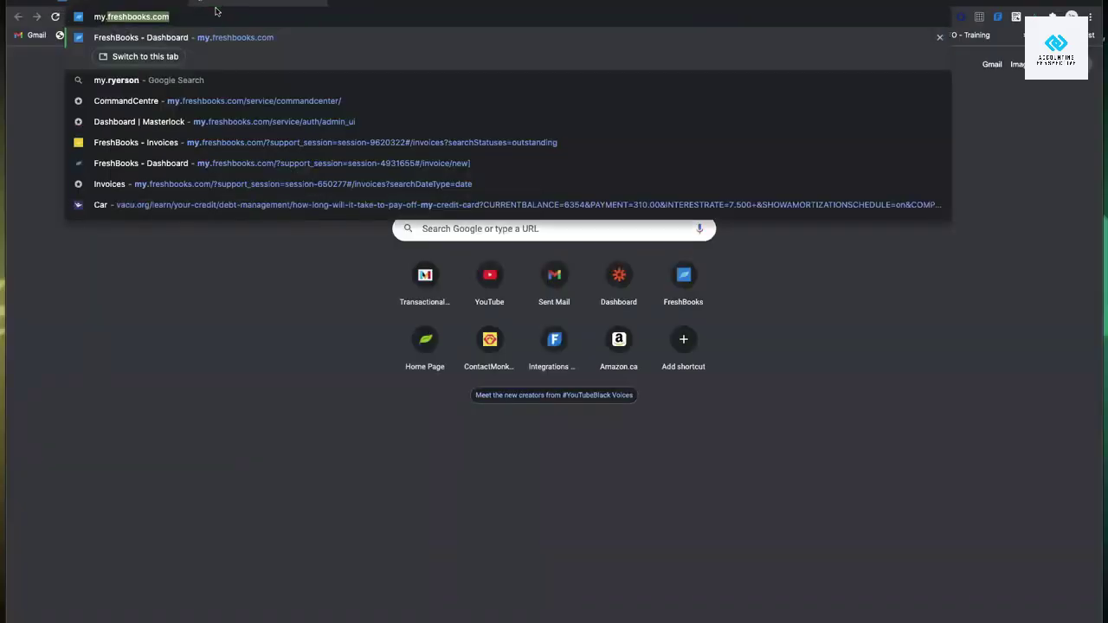
pyautogui.press('Return')
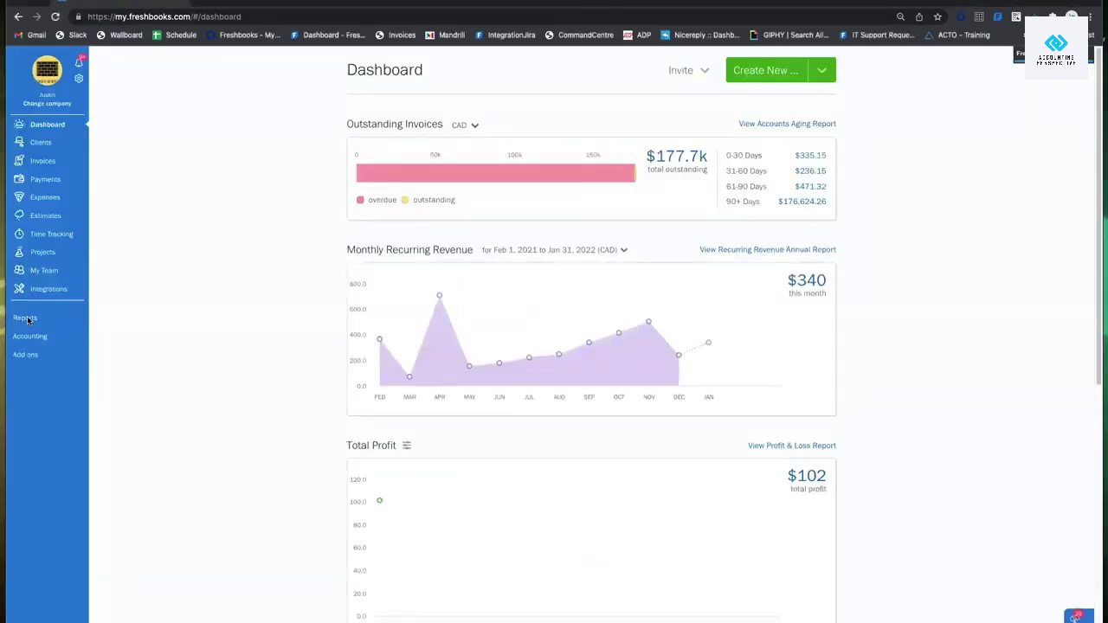
pyautogui.click(29, 319)
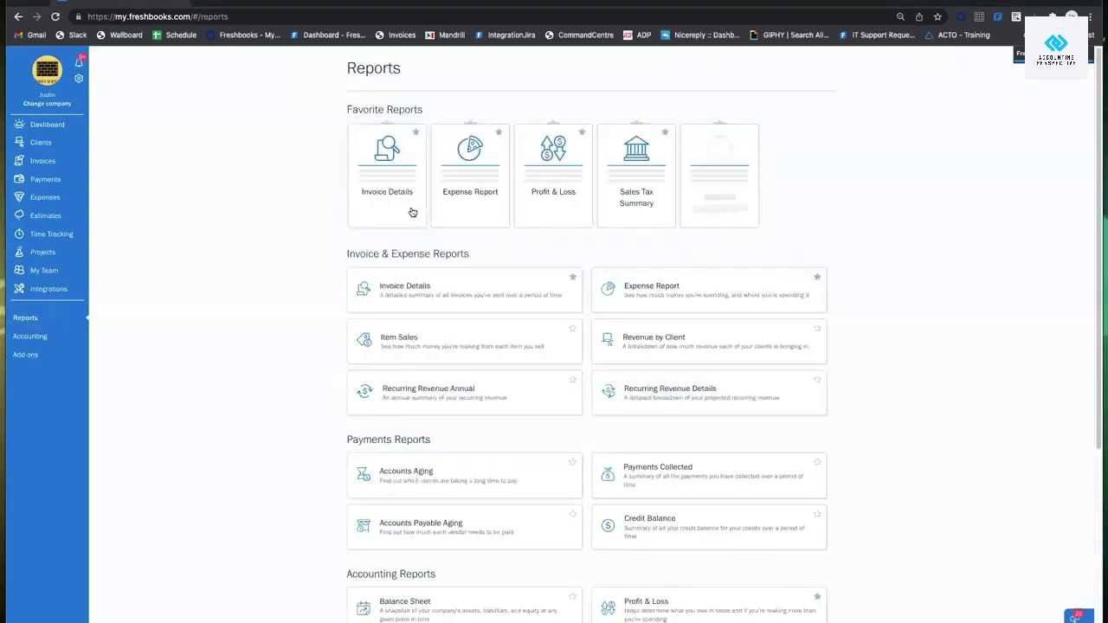
pyautogui.scroll(-5, 566, 326)
# Open the Profit & Loss report and look over its filter options.
pyautogui.click(671, 401)
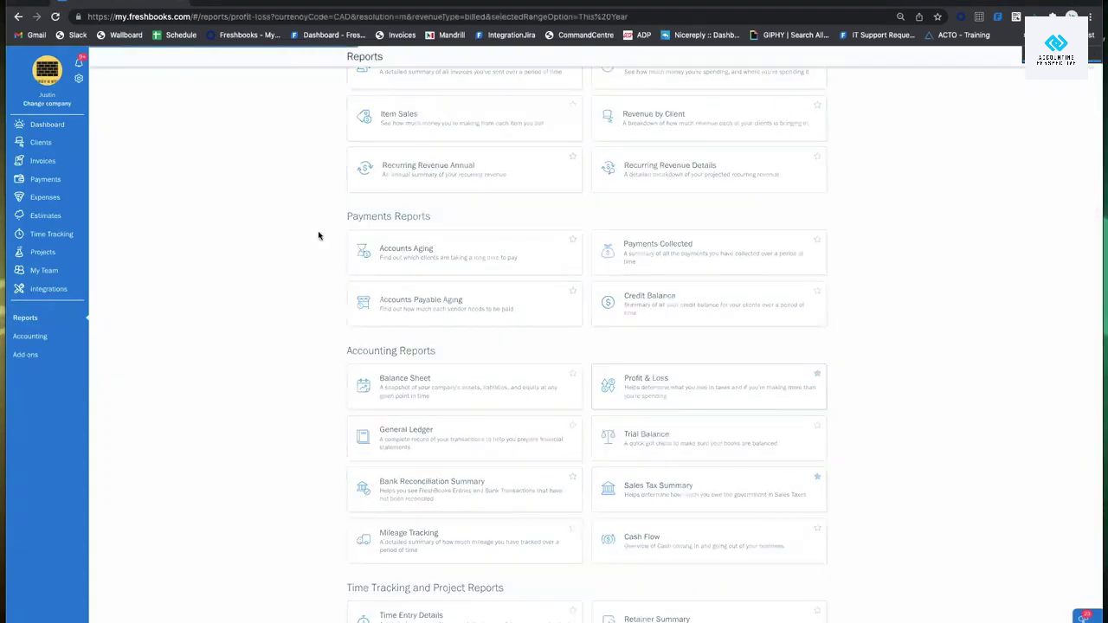
pyautogui.click(735, 167)
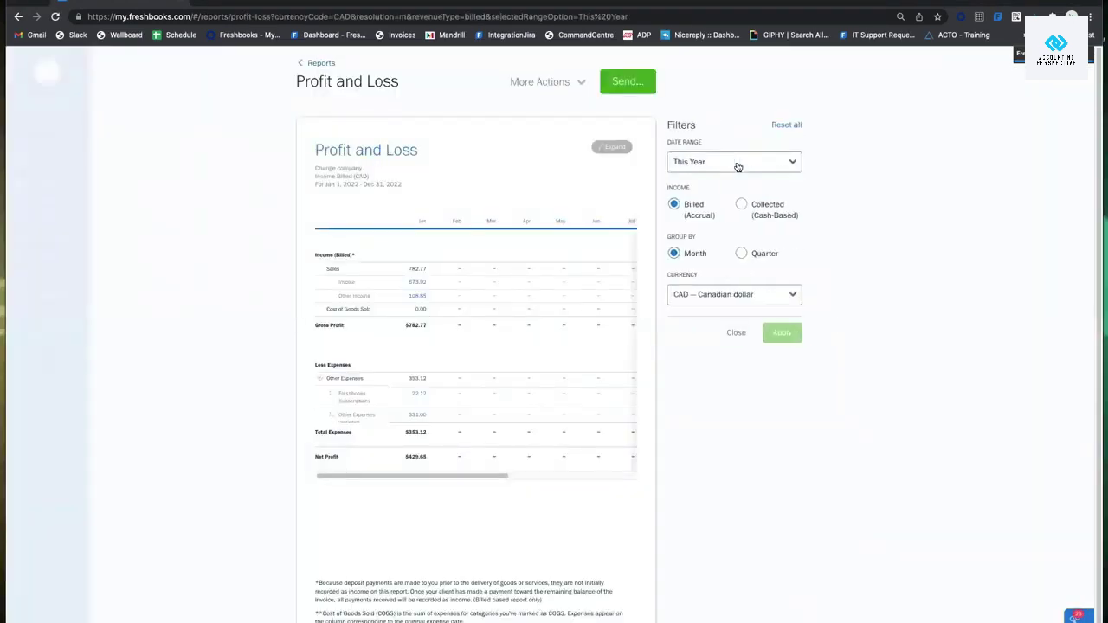
pyautogui.click(735, 333)
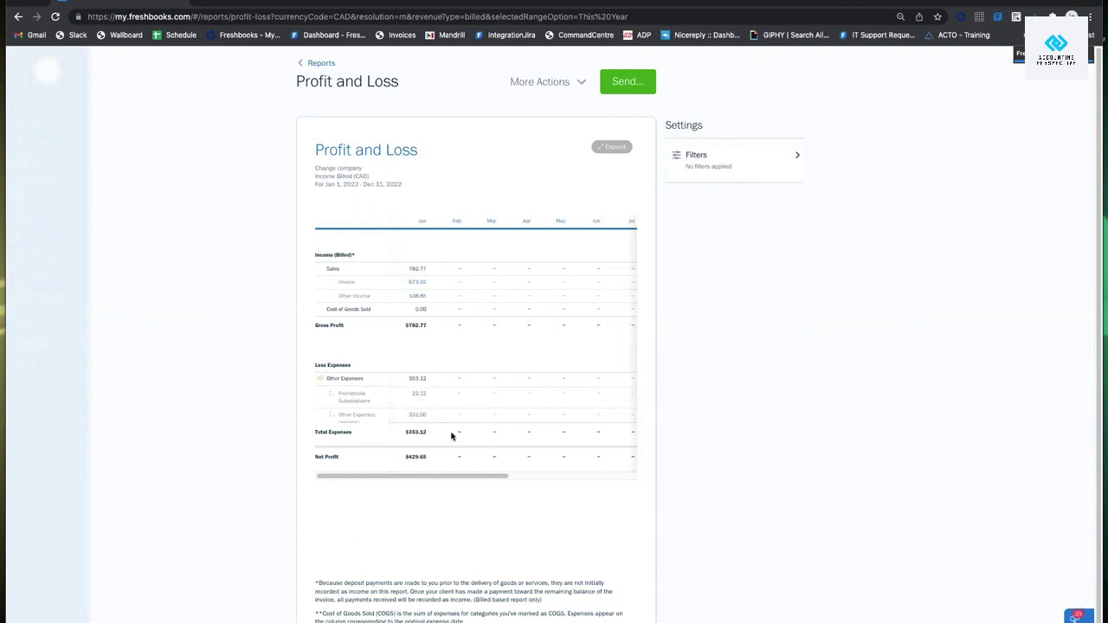
pyautogui.scroll(-1, 433, 438)
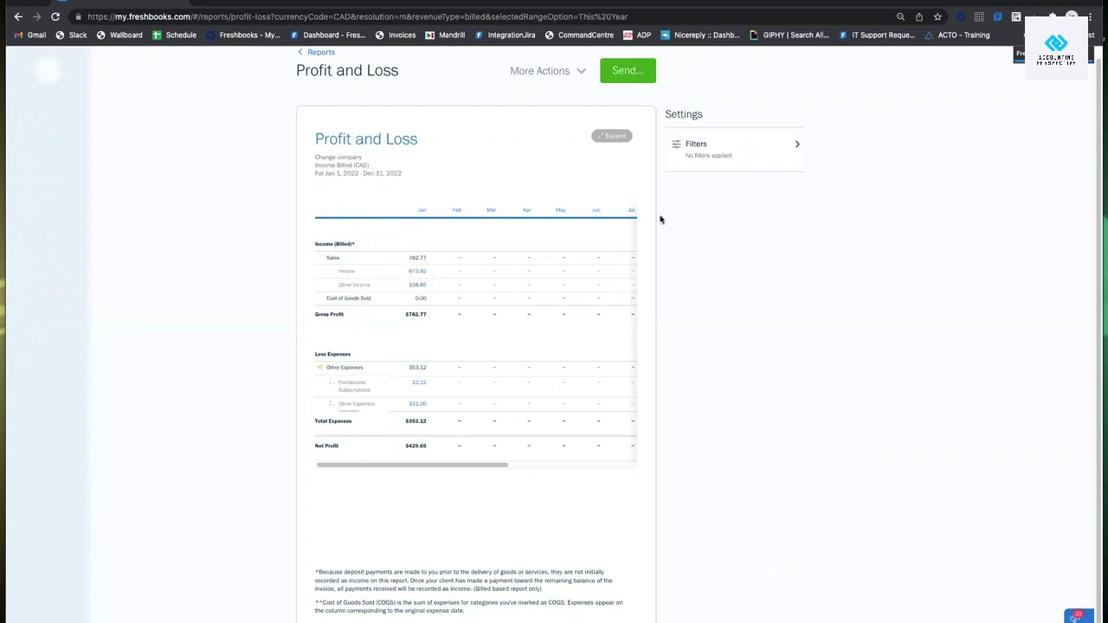
# Filter Profit & Loss to Last Year (Jan 1 – Dec 31, 2021), then return to Reports.
pyautogui.click(746, 151)
pyautogui.click(742, 151)
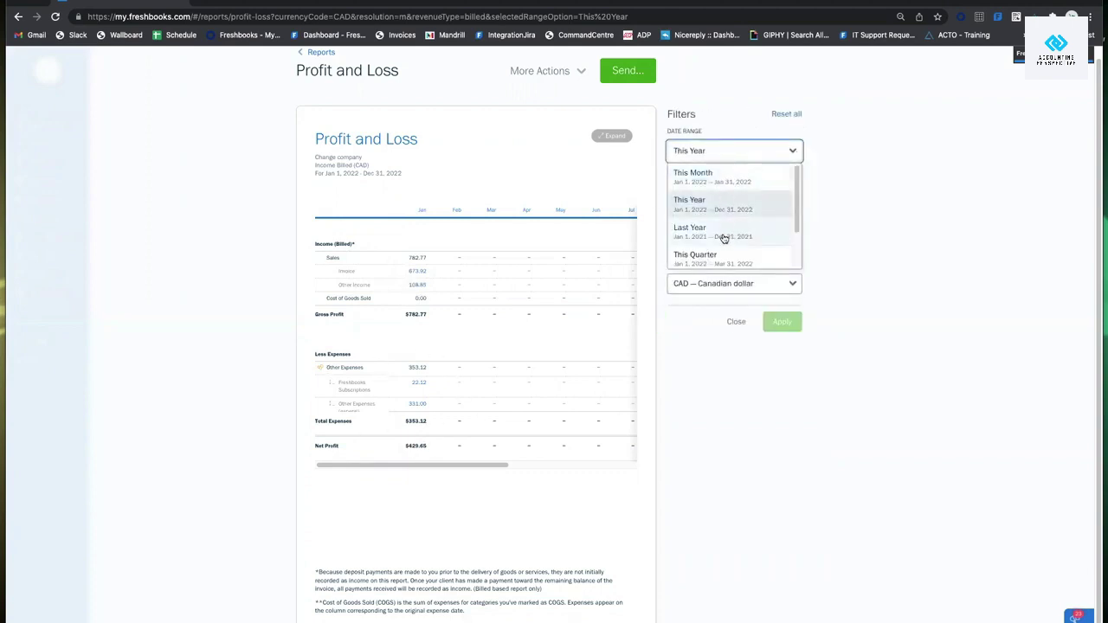
pyautogui.click(723, 235)
pyautogui.click(784, 318)
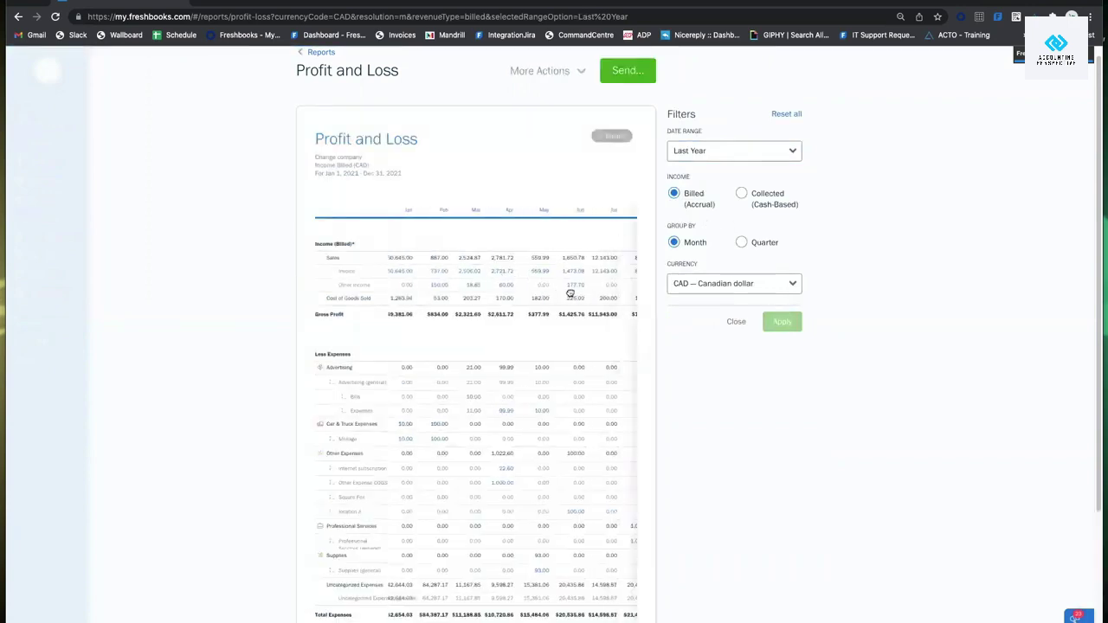
pyautogui.hscroll(5, 613, 284)
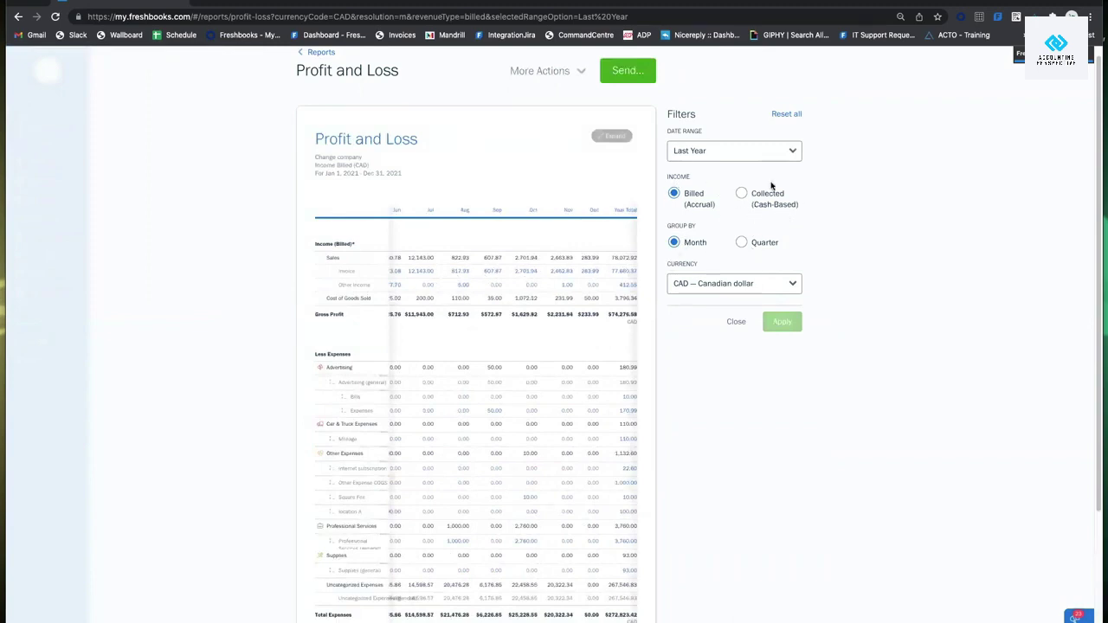
pyautogui.click(571, 71)
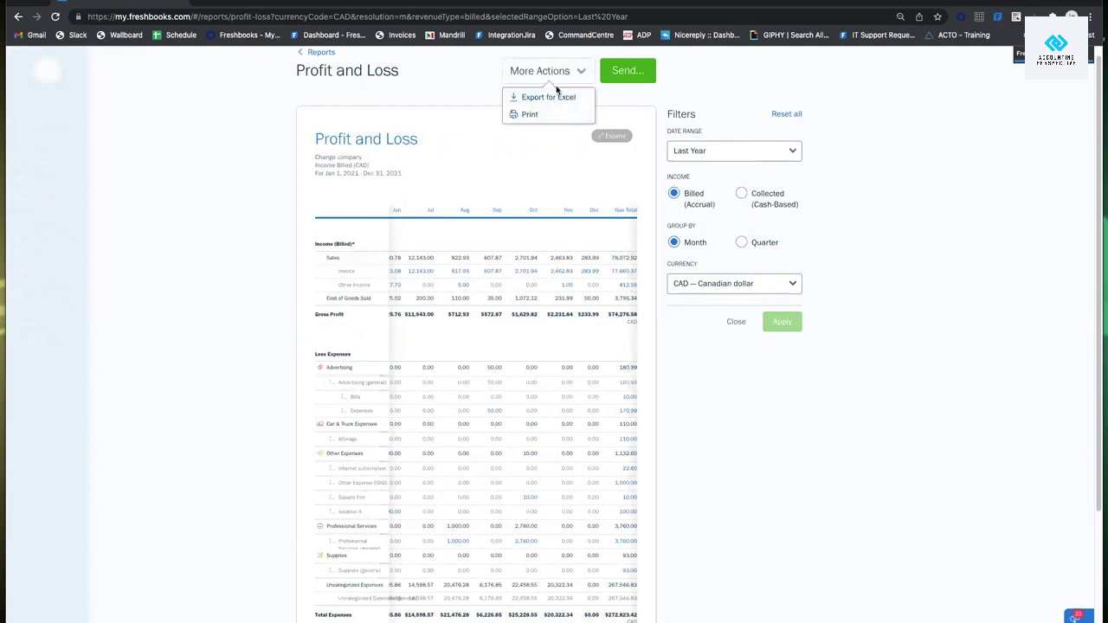
pyautogui.click(317, 52)
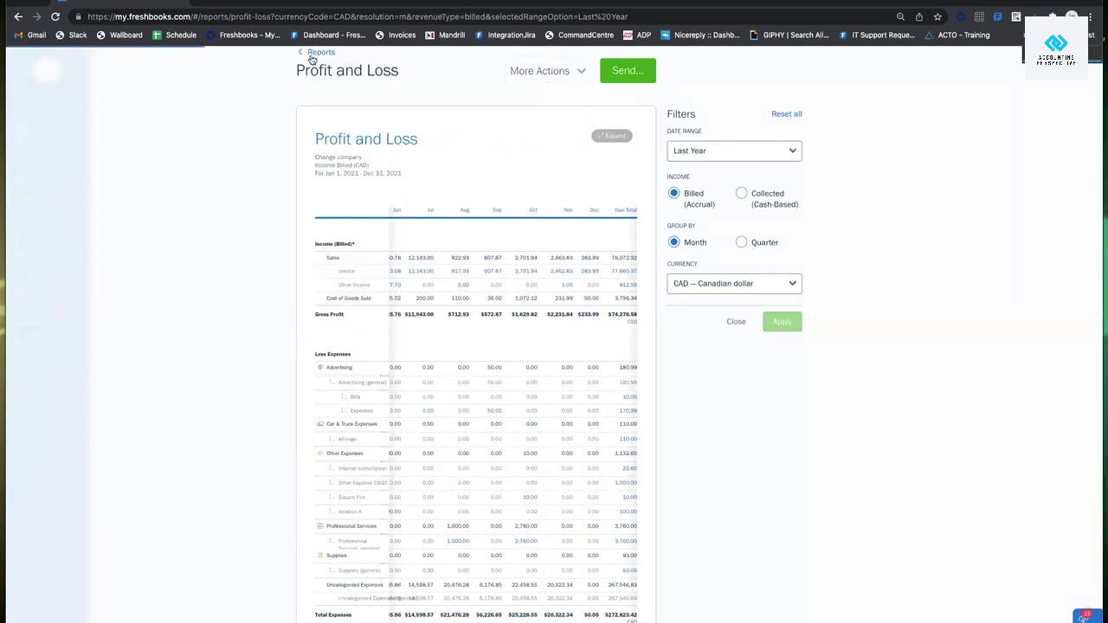
# Review the 2022 Sales Tax Summary's $60.01 net HST, then go back to Reports.
pyautogui.scroll(-4, 720, 316)
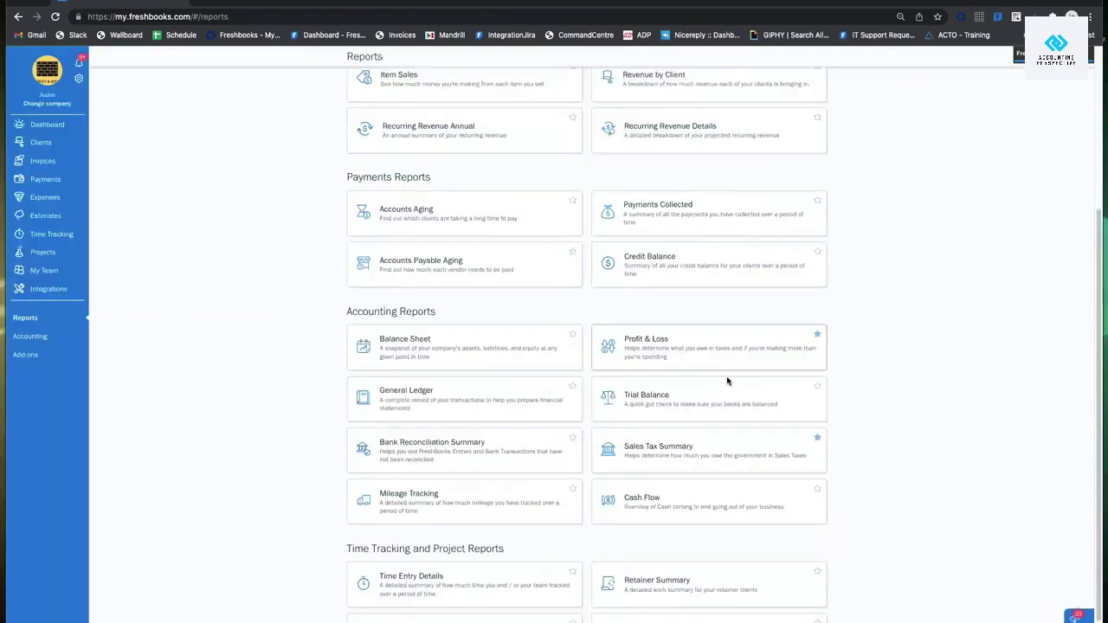
pyautogui.click(695, 401)
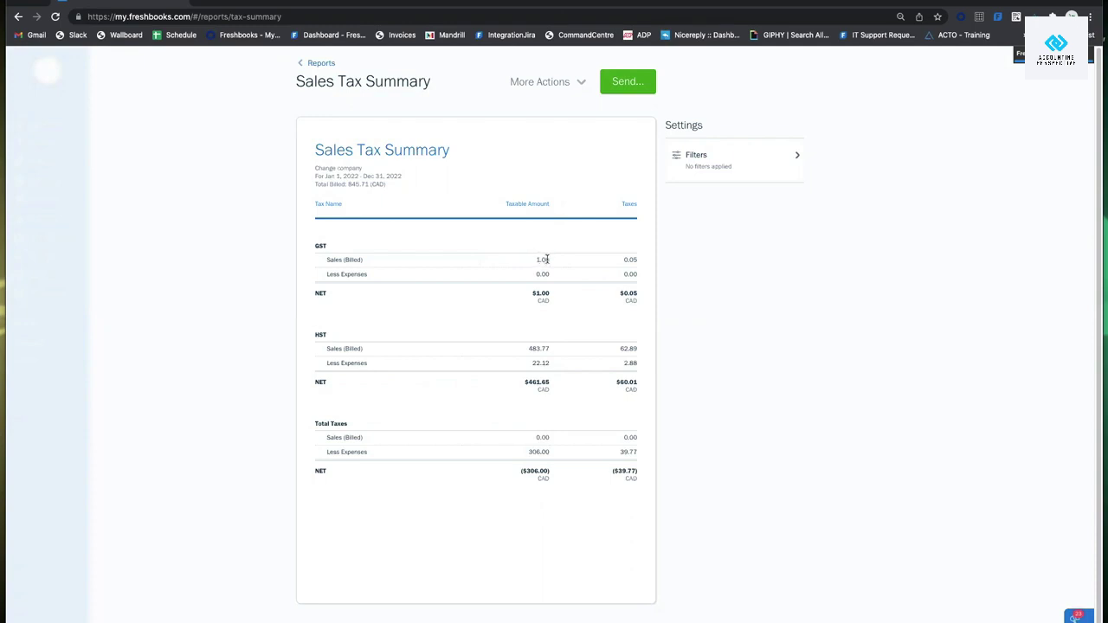
pyautogui.moveTo(636, 259); pyautogui.dragTo(640, 265)
pyautogui.click(637, 264)
pyautogui.click(712, 164)
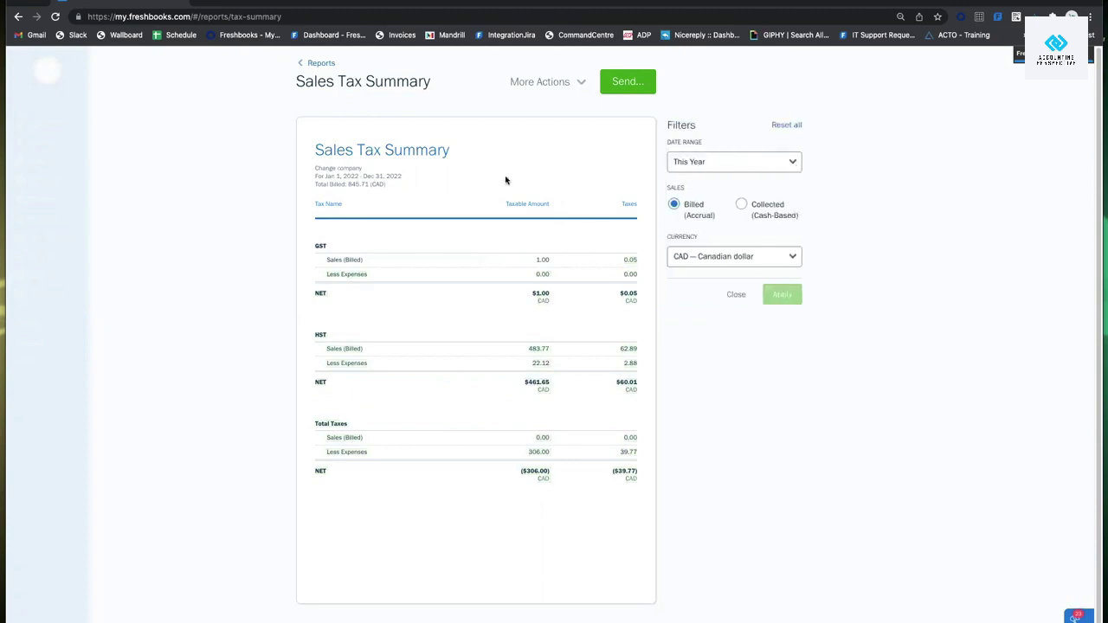
pyautogui.click(313, 63)
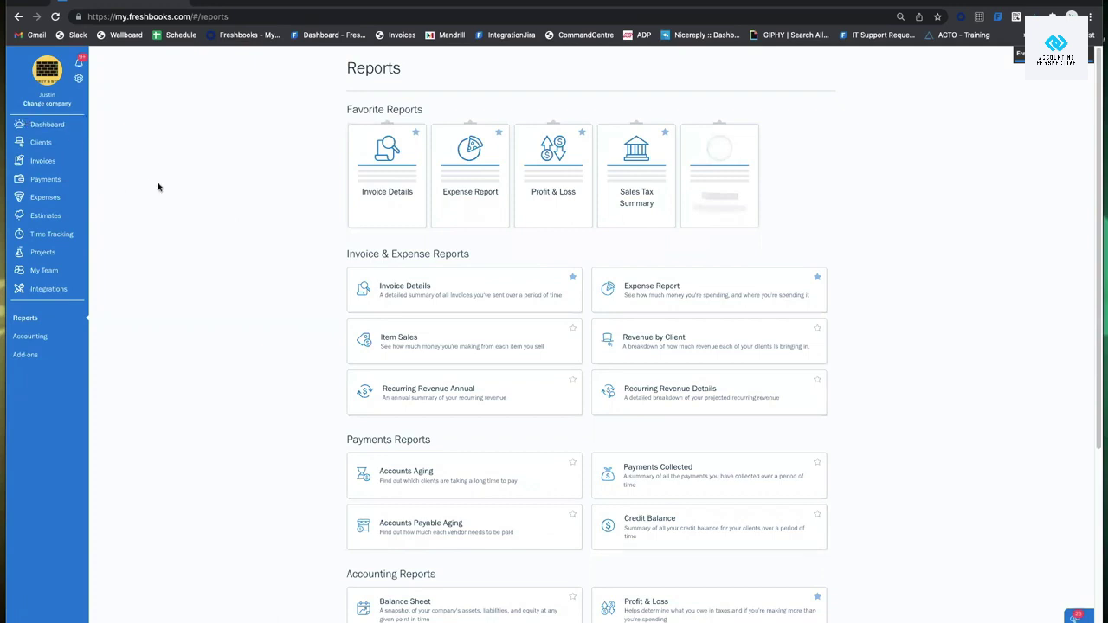
# Start a new Other Income entry under Payments with Venmo as the source.
pyautogui.click(43, 181)
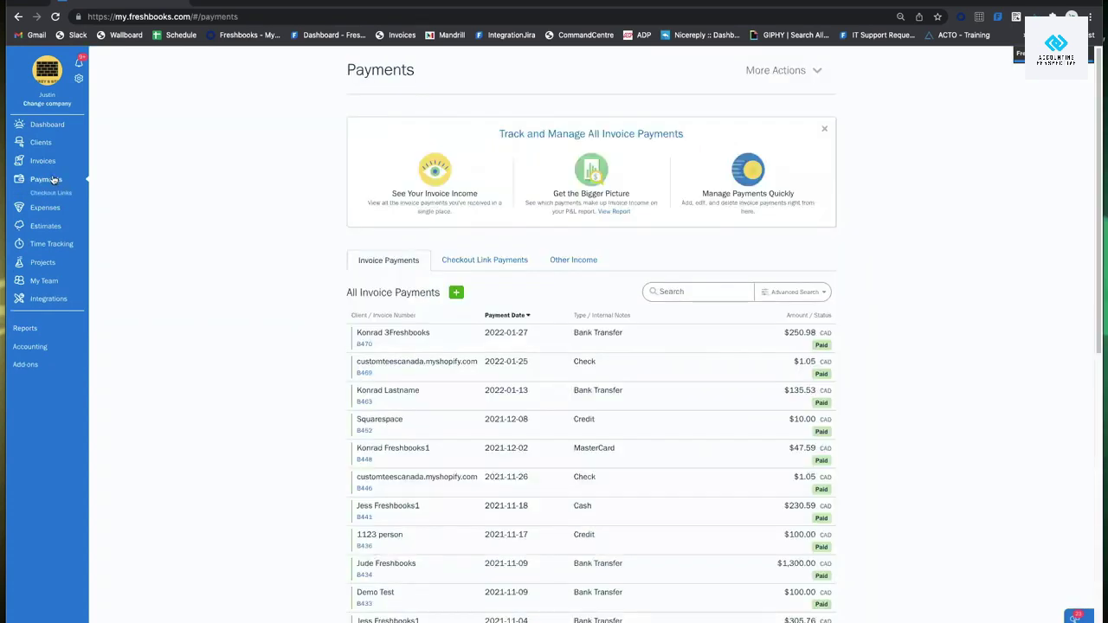
pyautogui.click(575, 260)
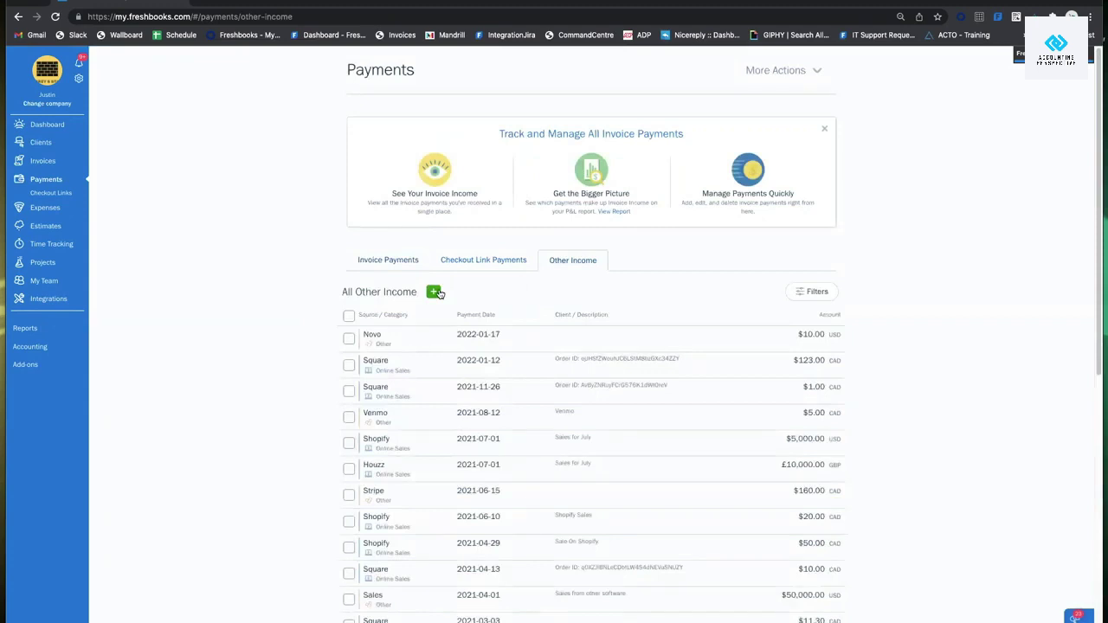
pyautogui.click(434, 292)
pyautogui.click(421, 351)
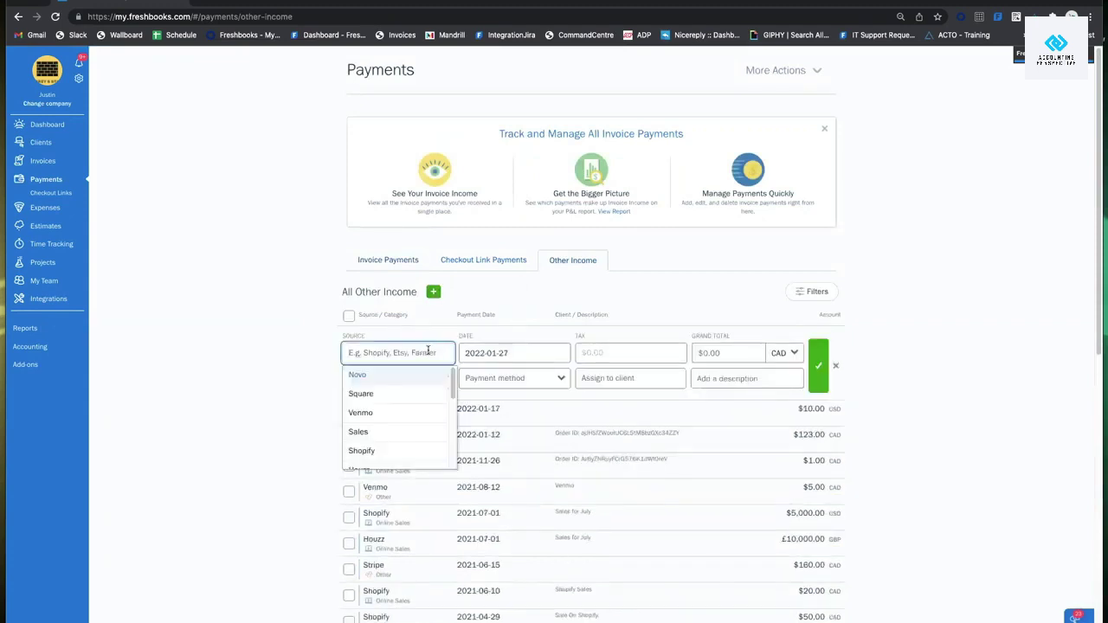
pyautogui.click(361, 413)
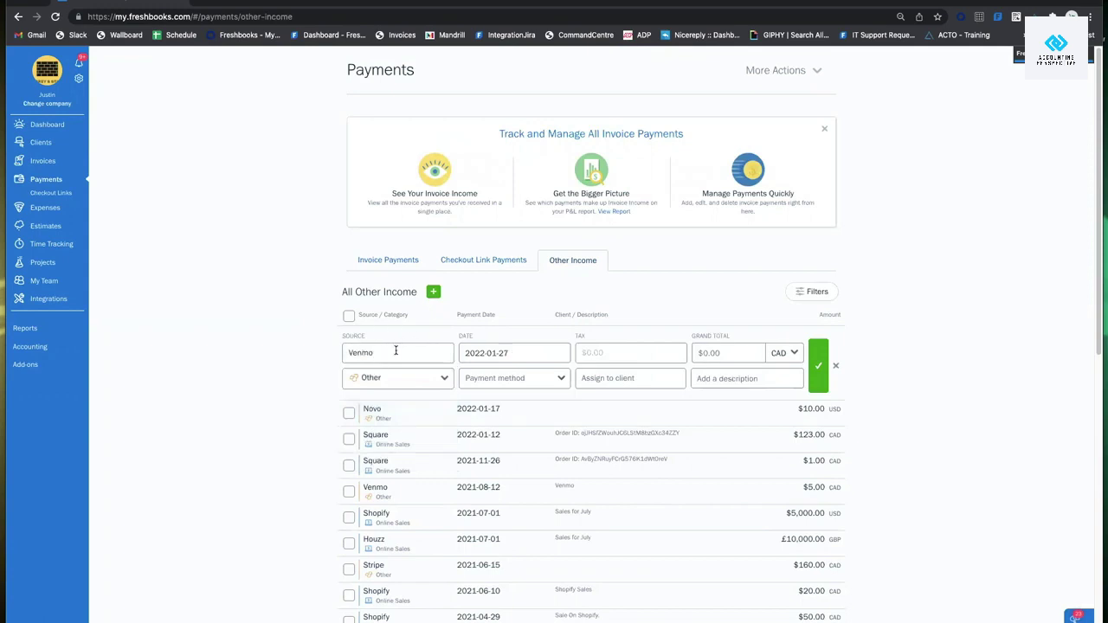
# Enter a 10.00 grand total, Bank Transfer payment, category Other, and save the entry.
pyautogui.click(745, 352)
pyautogui.write('10')
pyautogui.click(521, 381)
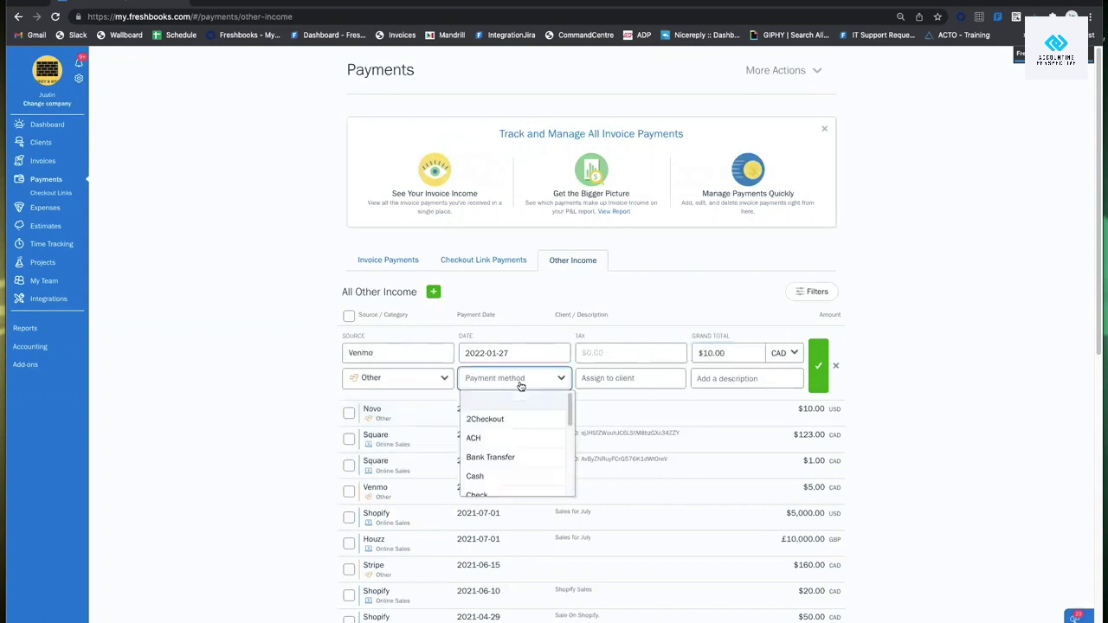
pyautogui.click(531, 459)
pyautogui.click(429, 379)
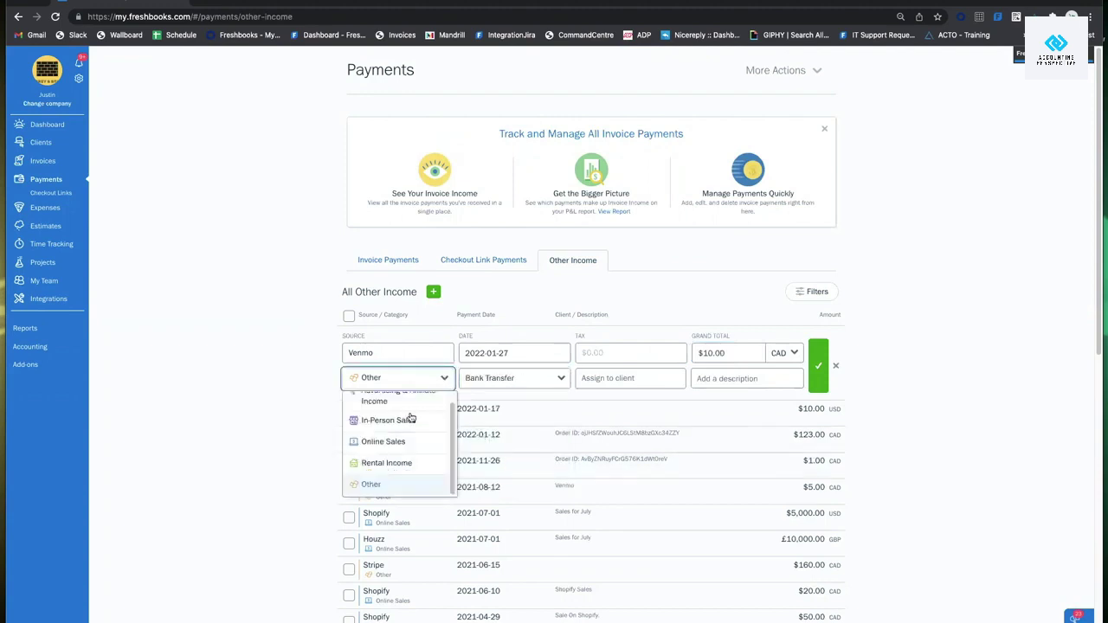
pyautogui.click(818, 365)
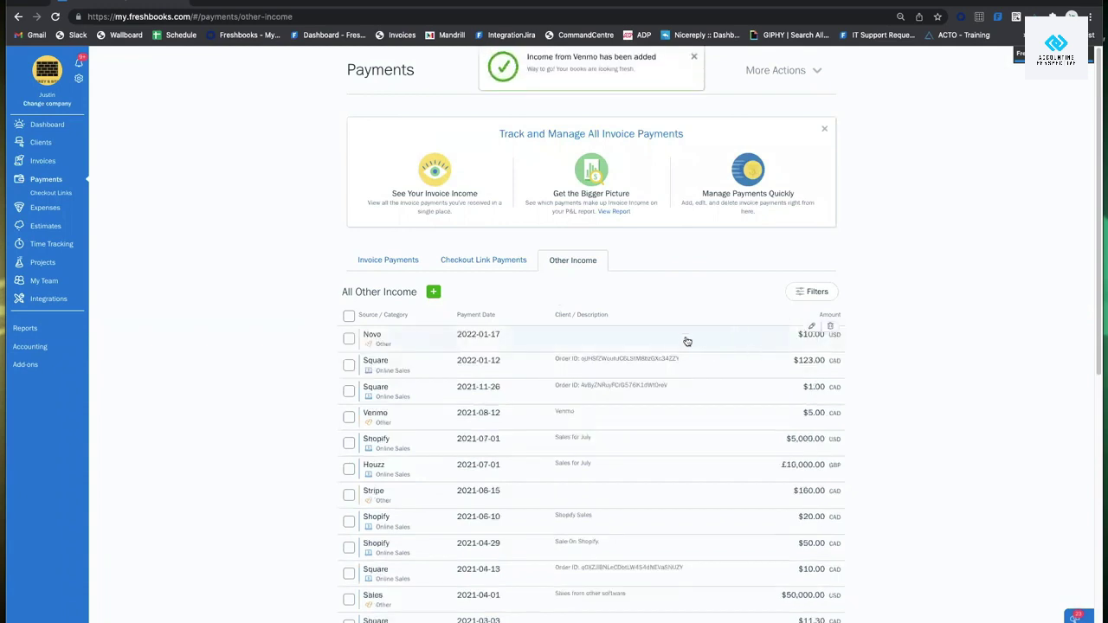
pyautogui.scroll(-1, 616, 373)
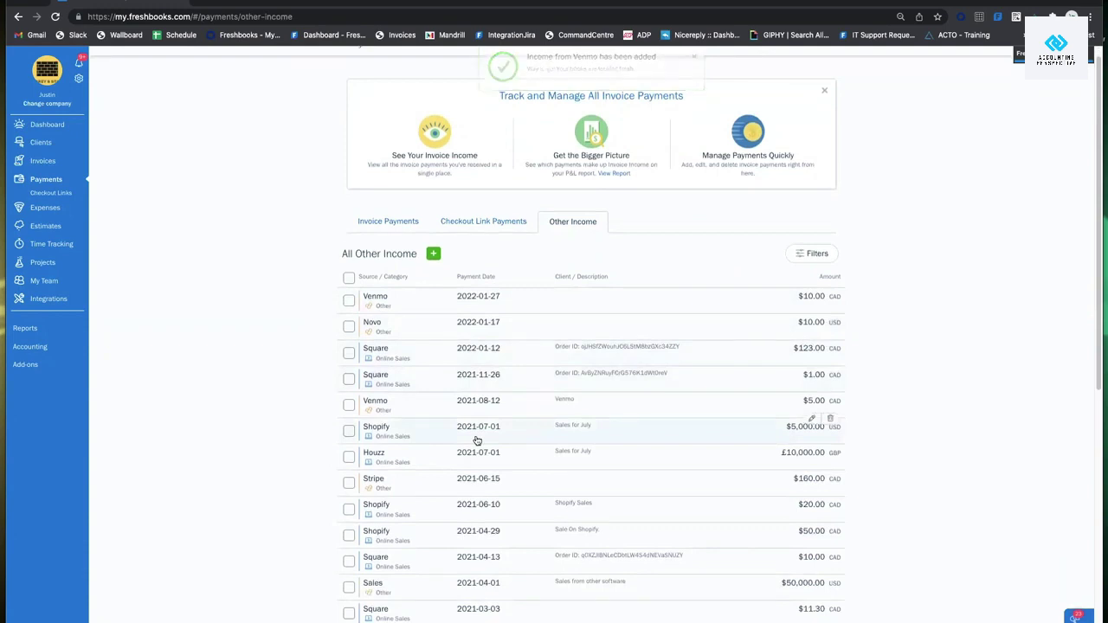
pyautogui.scroll(-5, 476, 441)
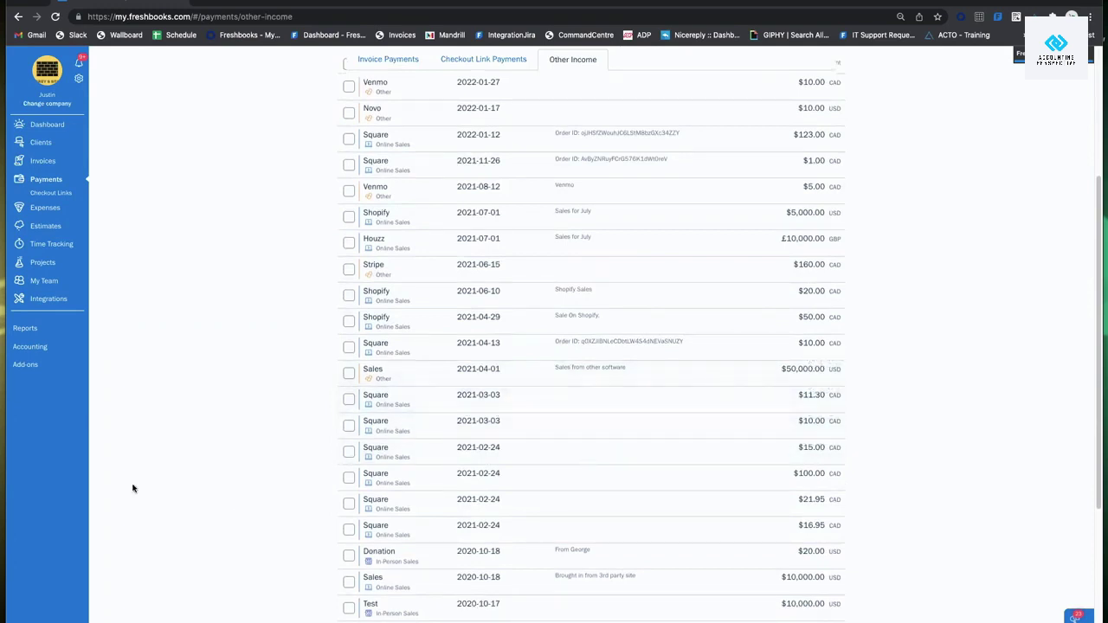
pyautogui.scroll(5, 312, 395)
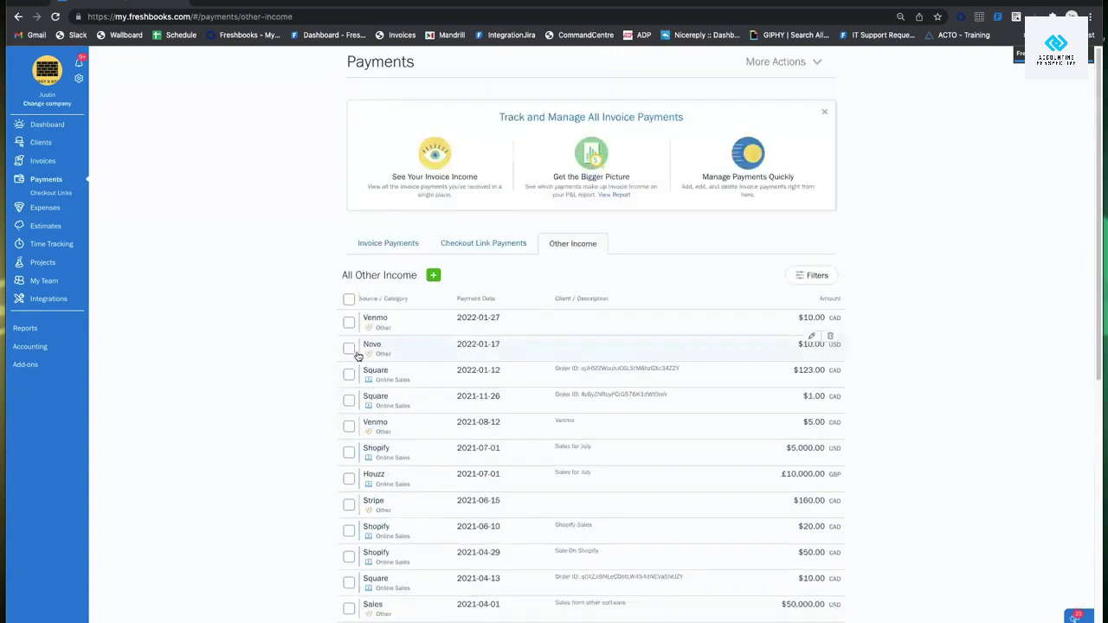
# Switch back to the Invoice Payments list and scroll through it.
pyautogui.click(395, 261)
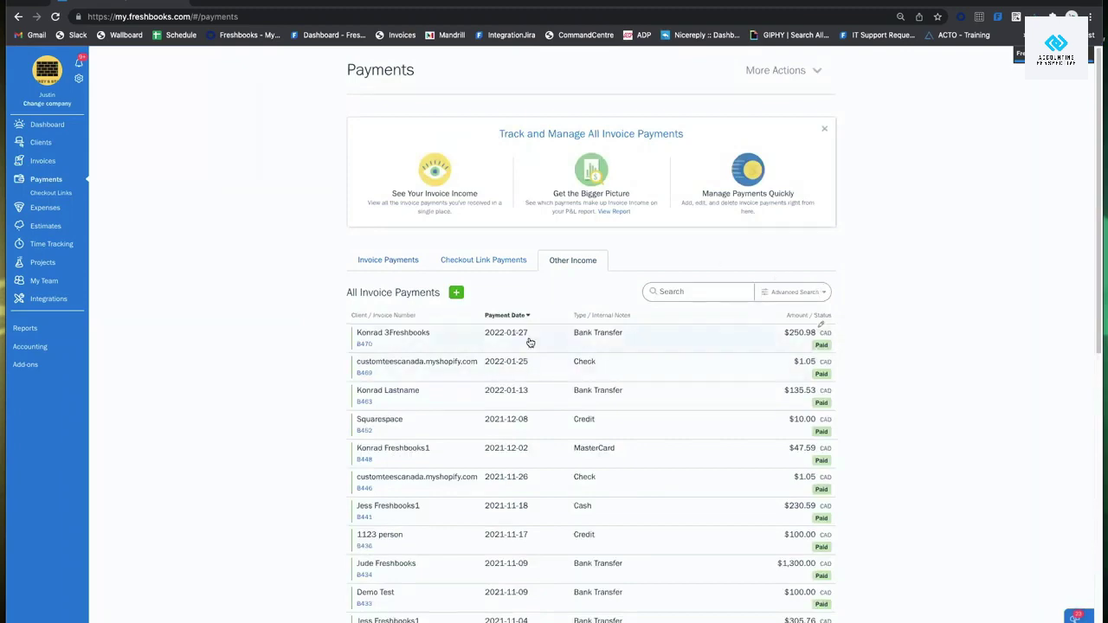
pyautogui.scroll(-1, 634, 358)
pyautogui.scroll(-5, 634, 358)
pyautogui.scroll(6, 614, 373)
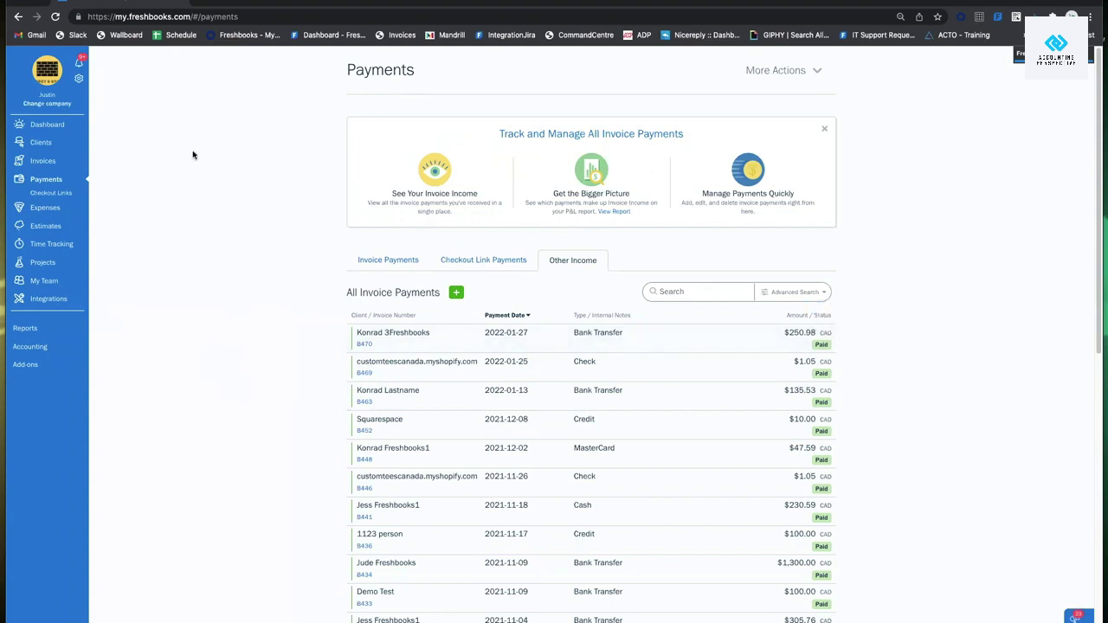
# Open the account settings menu from the gear beside the company avatar.
pyautogui.click(80, 83)
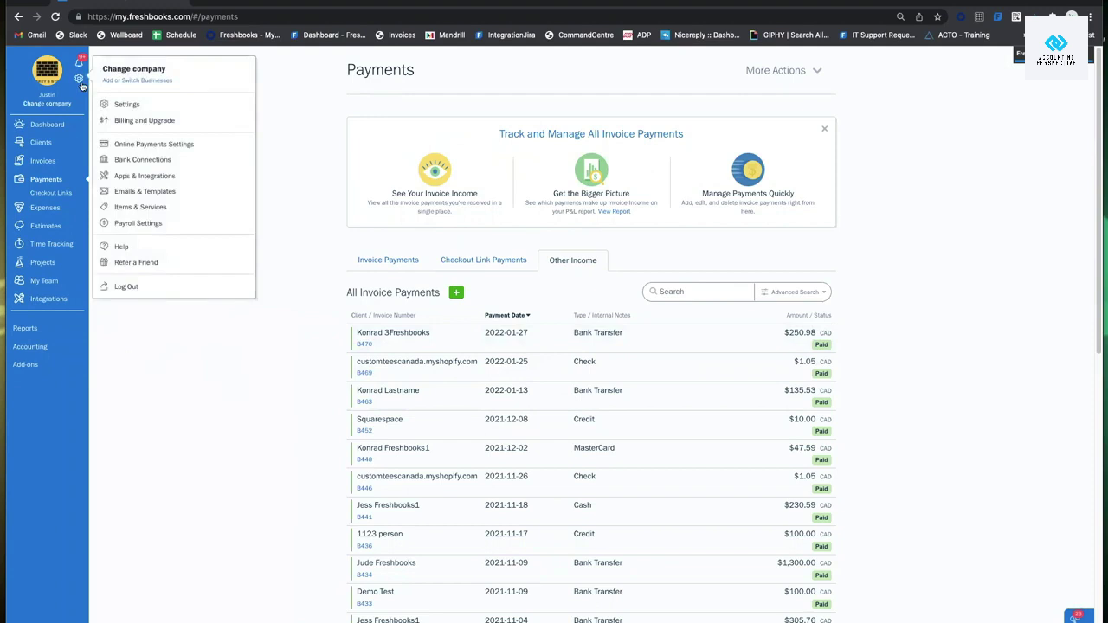
pyautogui.click(49, 75)
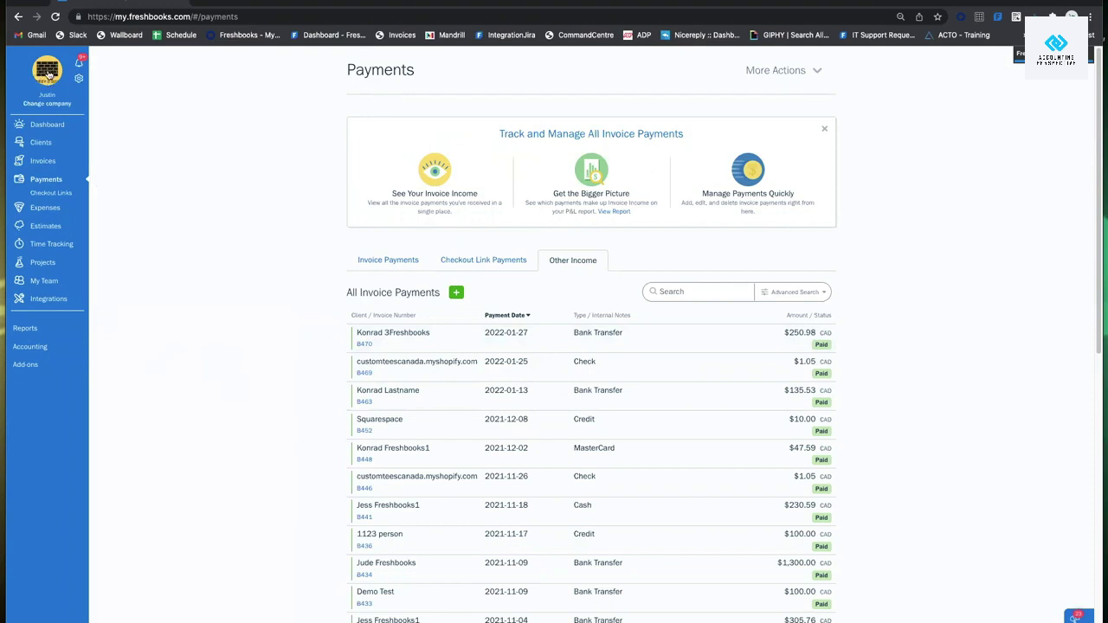
pyautogui.click(48, 76)
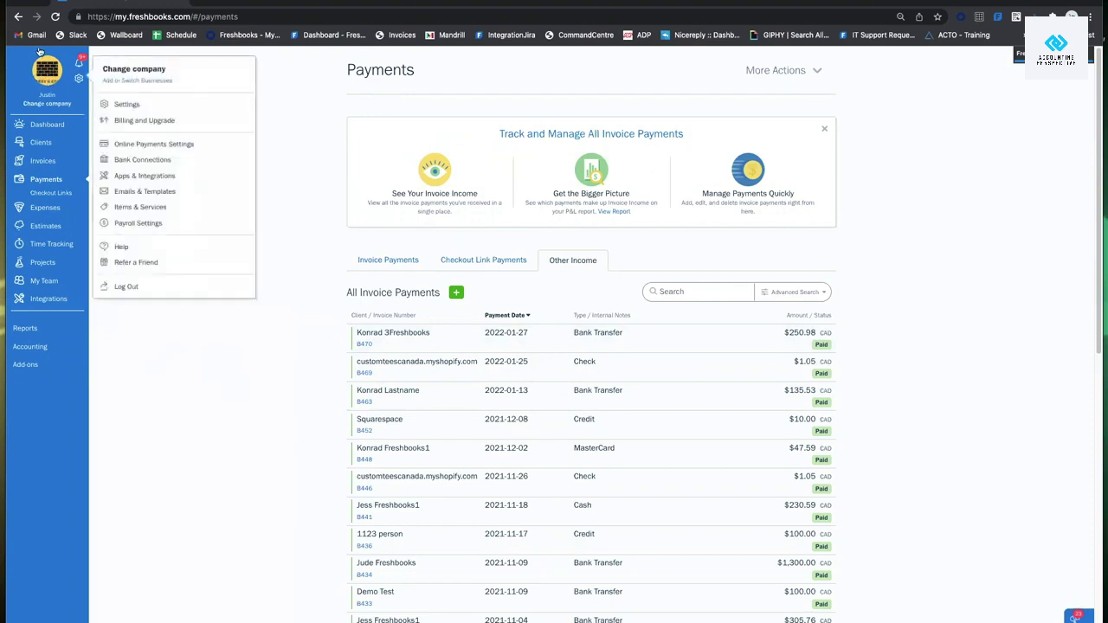
pyautogui.click(81, 79)
pyautogui.click(80, 80)
# Open the FreshBooks Help Center through Help > I Need Support.
pyautogui.click(134, 245)
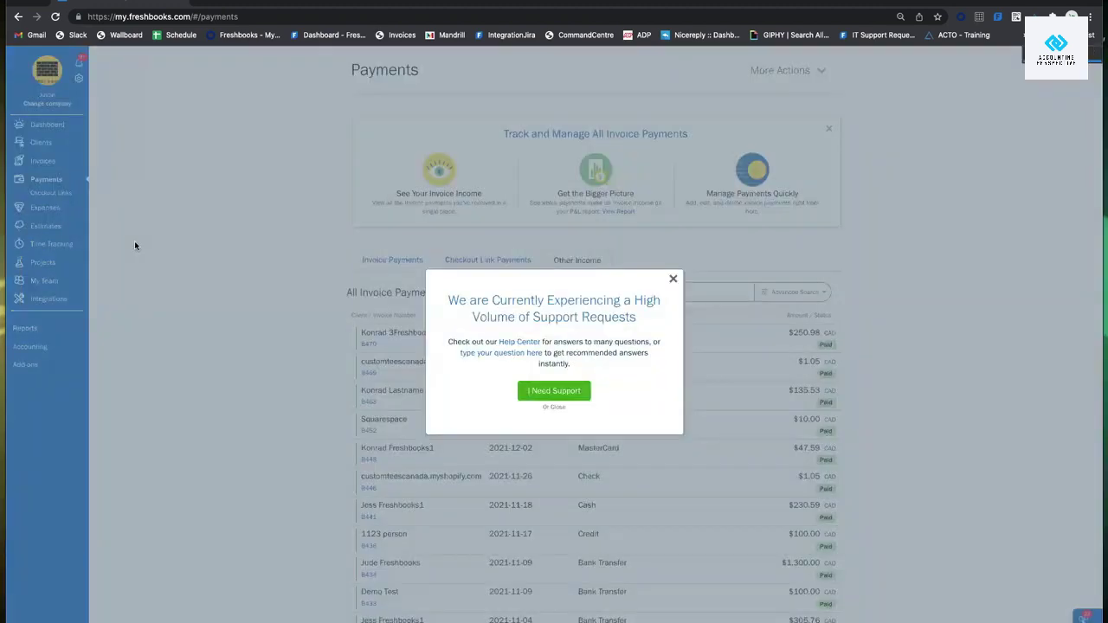
pyautogui.click(528, 391)
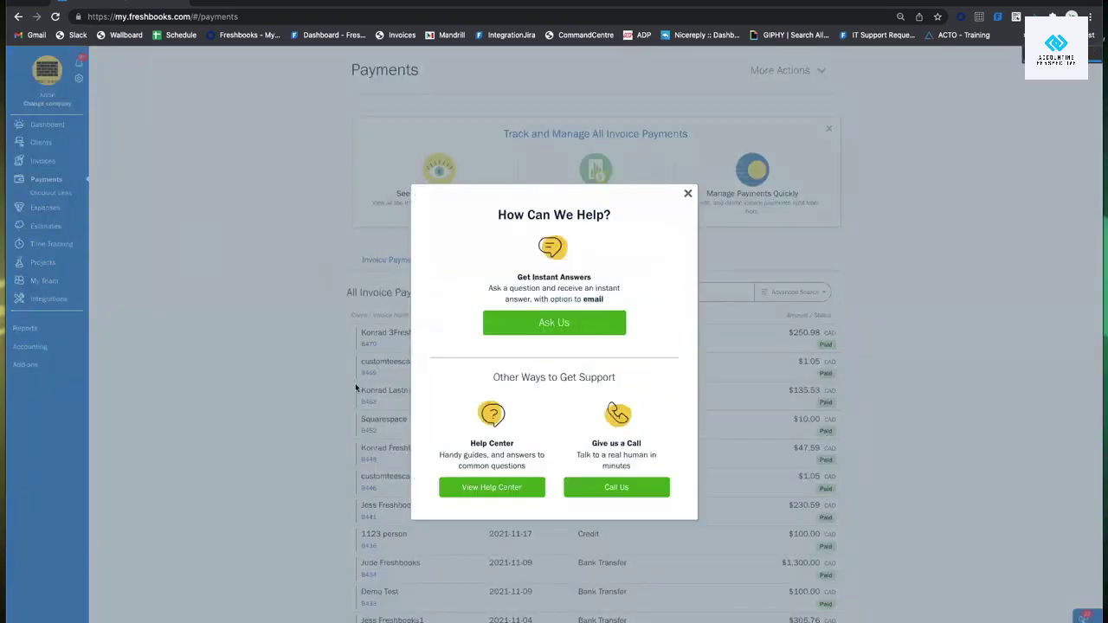
pyautogui.click(495, 488)
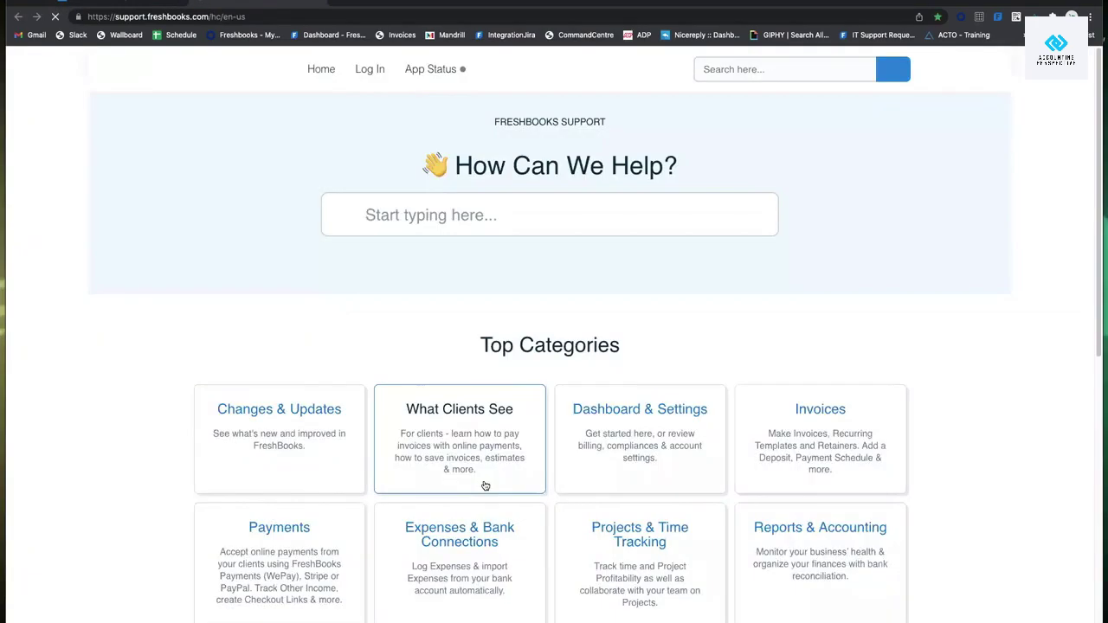
# Search 'wepay', read the payment processing-time article, and return to FreshBooks.
pyautogui.click(497, 264)
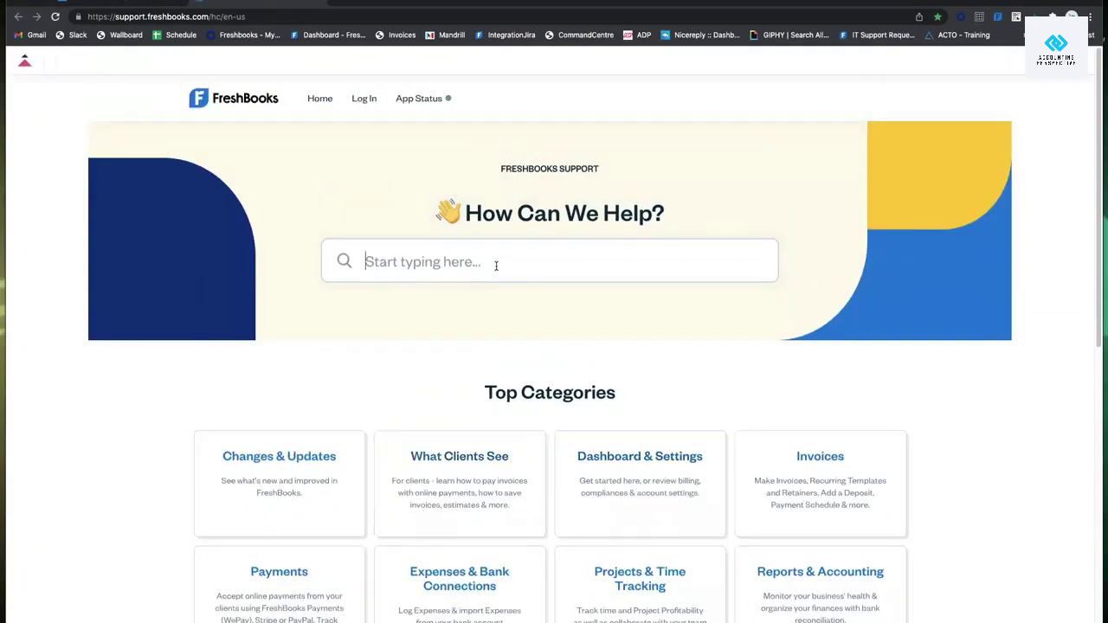
pyautogui.write('wepay')
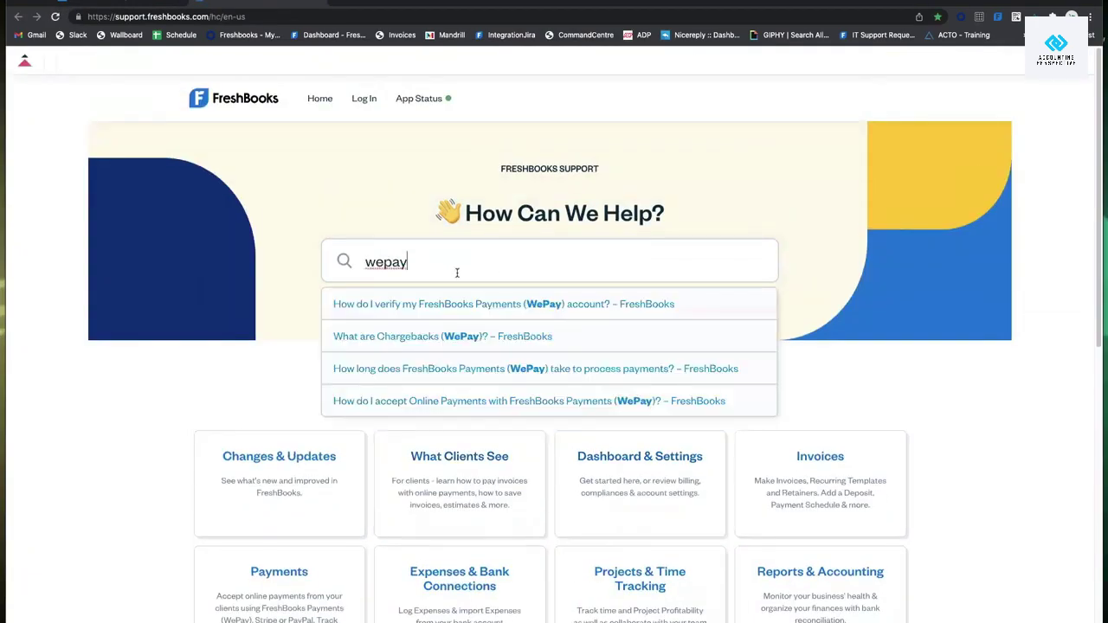
pyautogui.click(472, 376)
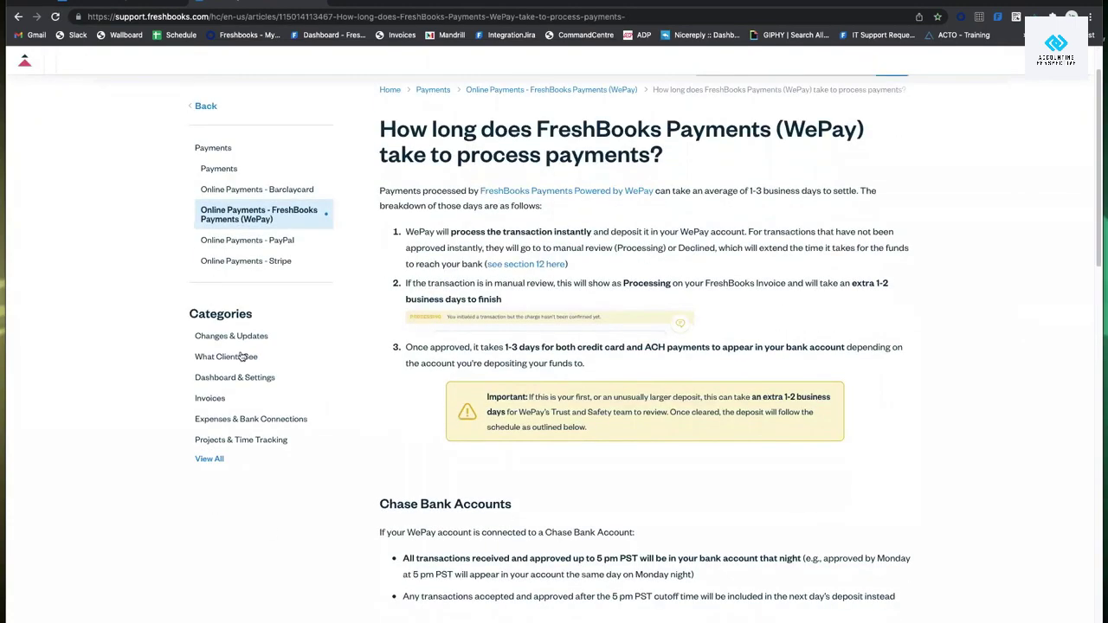
pyautogui.scroll(-5, 612, 274)
pyautogui.scroll(5, 612, 273)
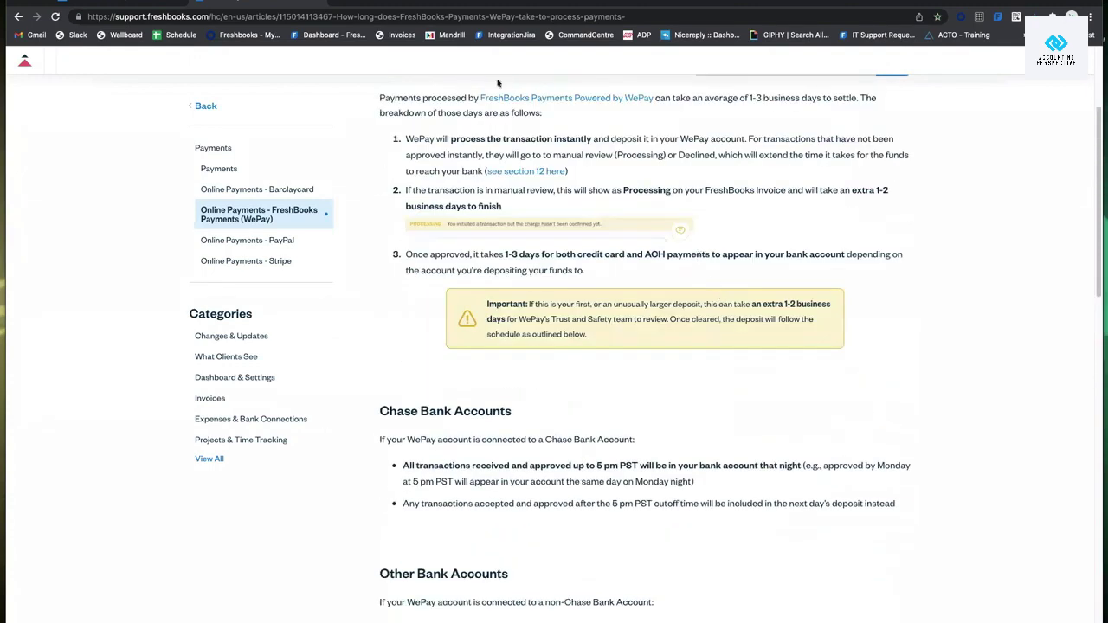
pyautogui.click(320, 2)
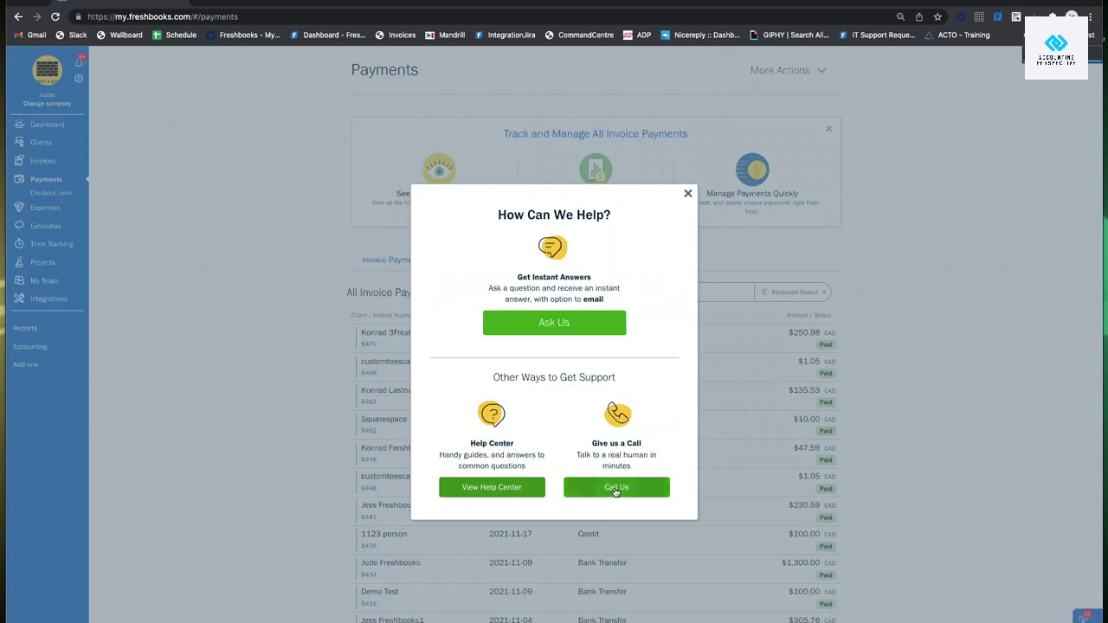
# Show the Call Us phone support details and select the account's Support Key.
pyautogui.click(597, 486)
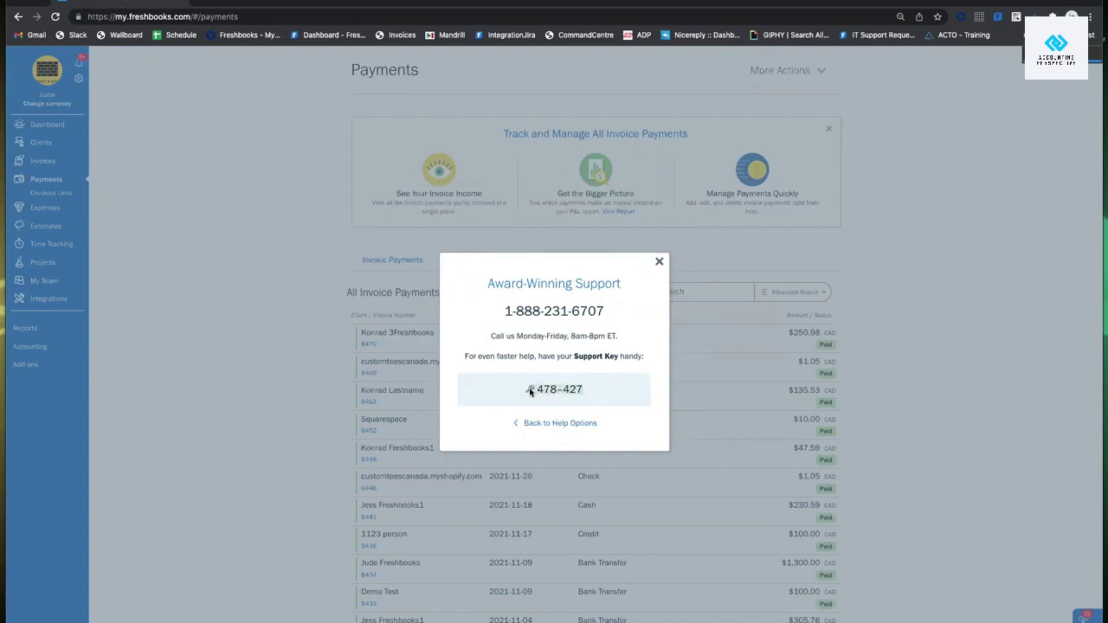
pyautogui.moveTo(530, 391); pyautogui.dragTo(614, 392)
pyautogui.click(596, 395)
pyautogui.moveTo(597, 394); pyautogui.dragTo(513, 393)
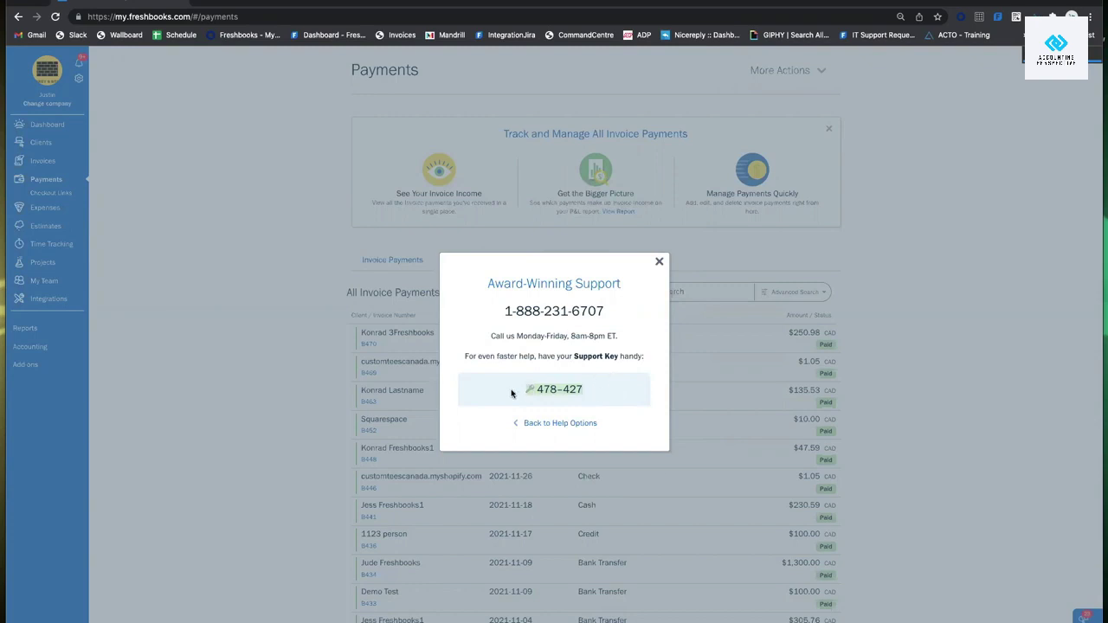